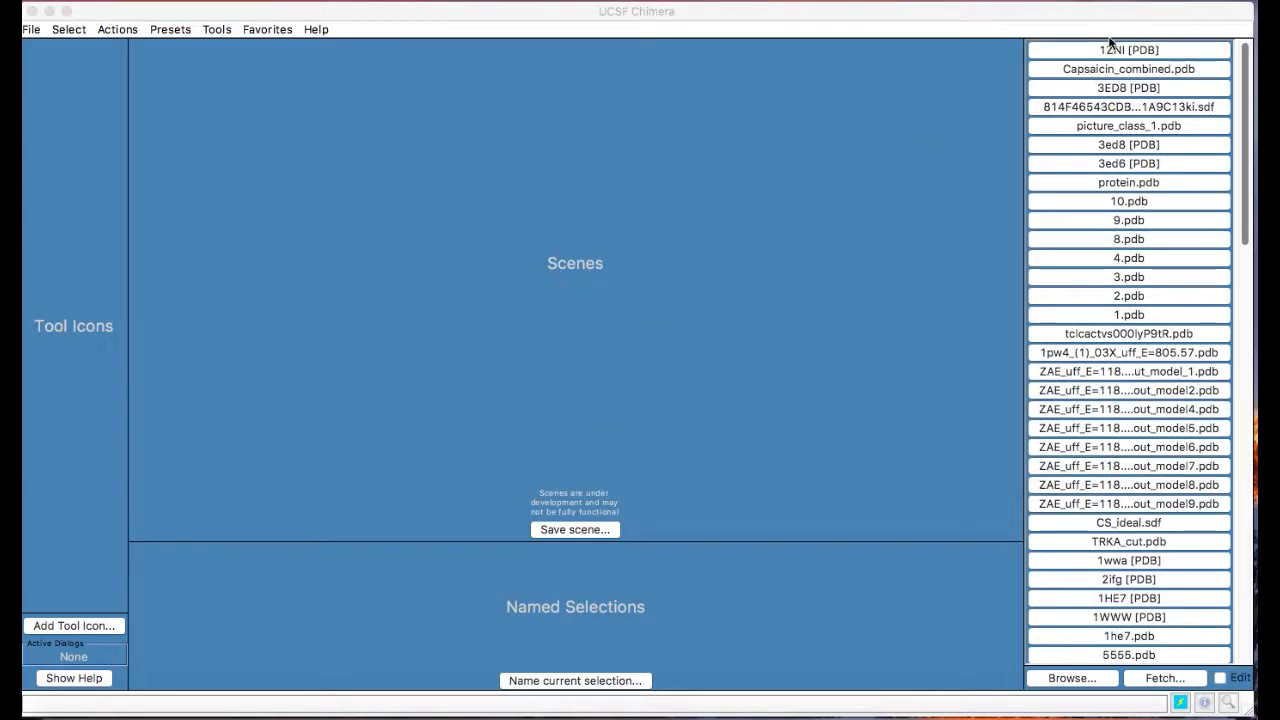
Open the 1ZNI [PDB] structure from the list of recent files
{"action": "left_click", "coordinate": [1240, 178]}
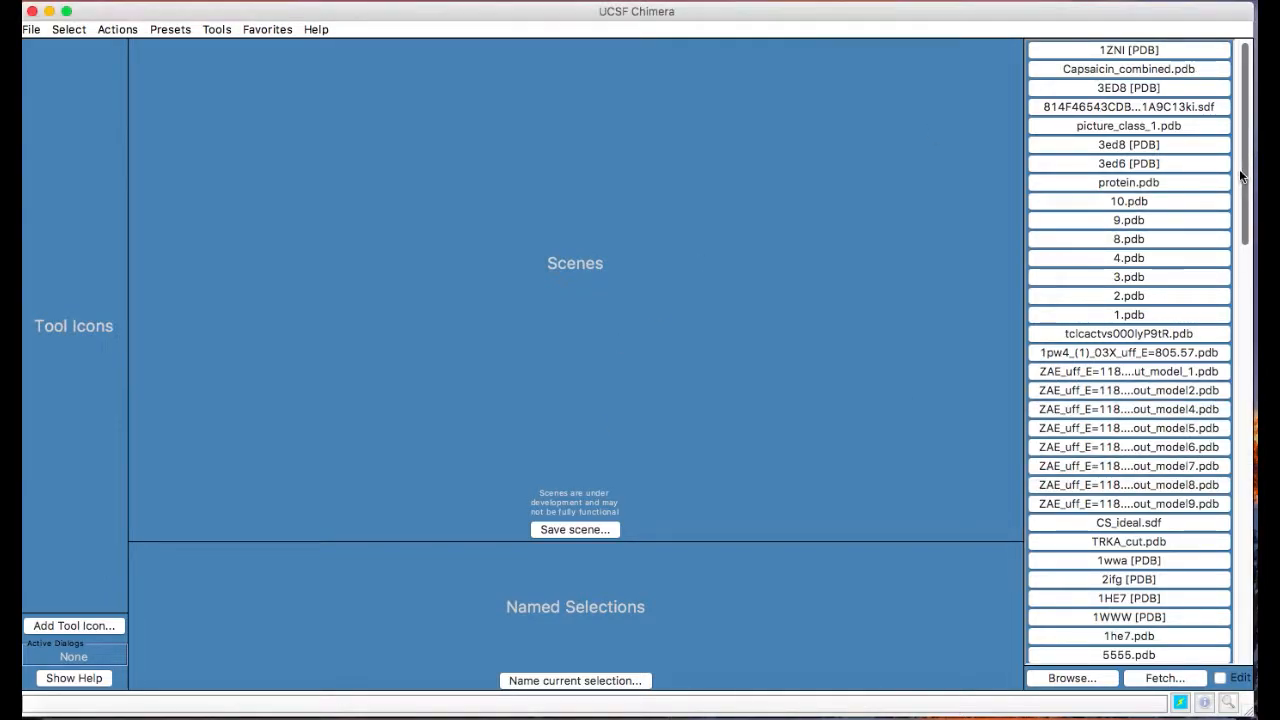
{"action": "left_click_drag", "start_coordinate": [1244, 155], "coordinate": [1249, 578]}
{"action": "scroll", "coordinate": [1195, 336], "scroll_direction": "up", "scroll_amount": 15}
{"action": "left_click", "coordinate": [1126, 51]}
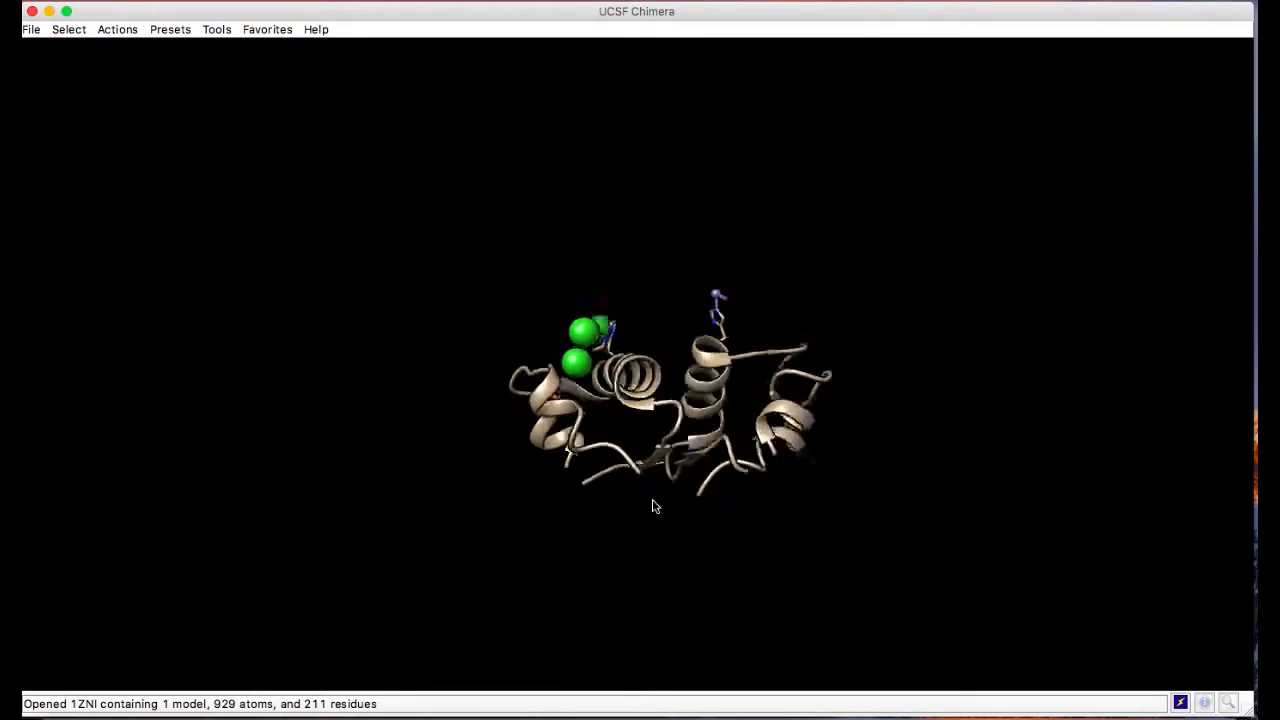
Try the Interactive 3 (hydrophobicity surface) and Interactive 2 (all atoms) display presets on the protein
{"action": "left_click", "coordinate": [170, 29]}
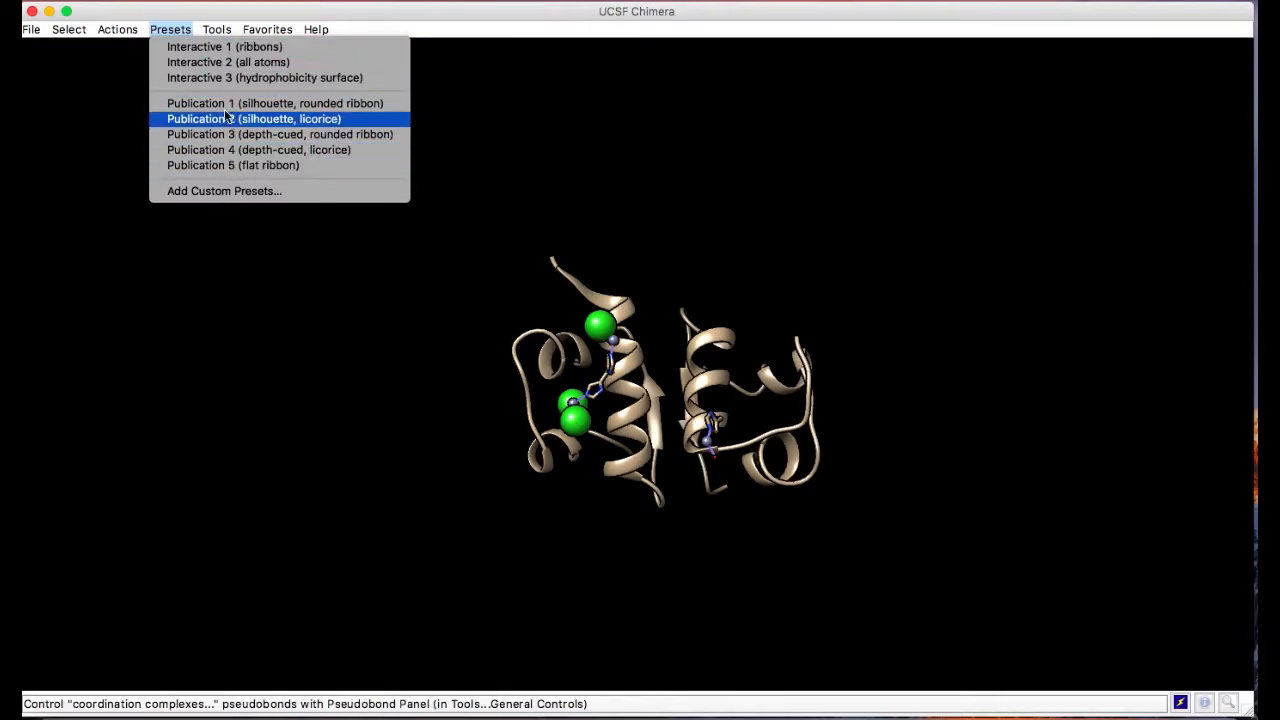
{"action": "left_click", "coordinate": [222, 77]}
{"action": "left_click", "coordinate": [183, 31]}
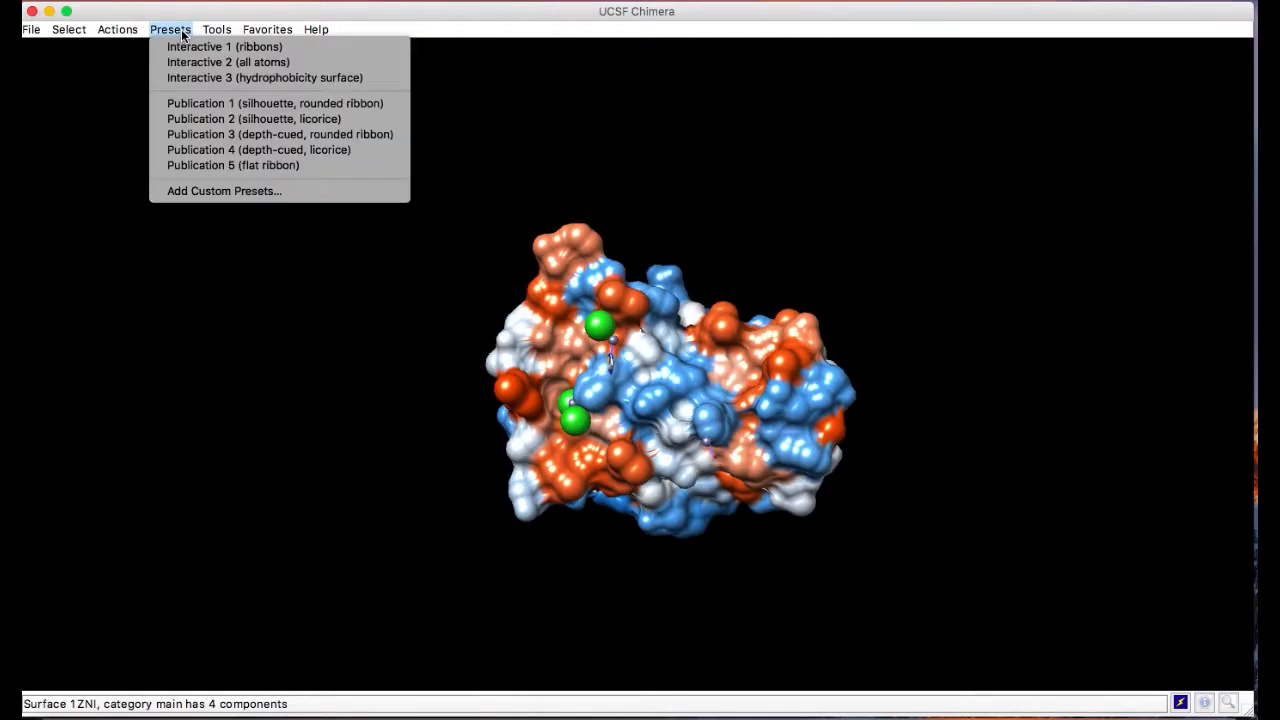
{"action": "left_click", "coordinate": [190, 65]}
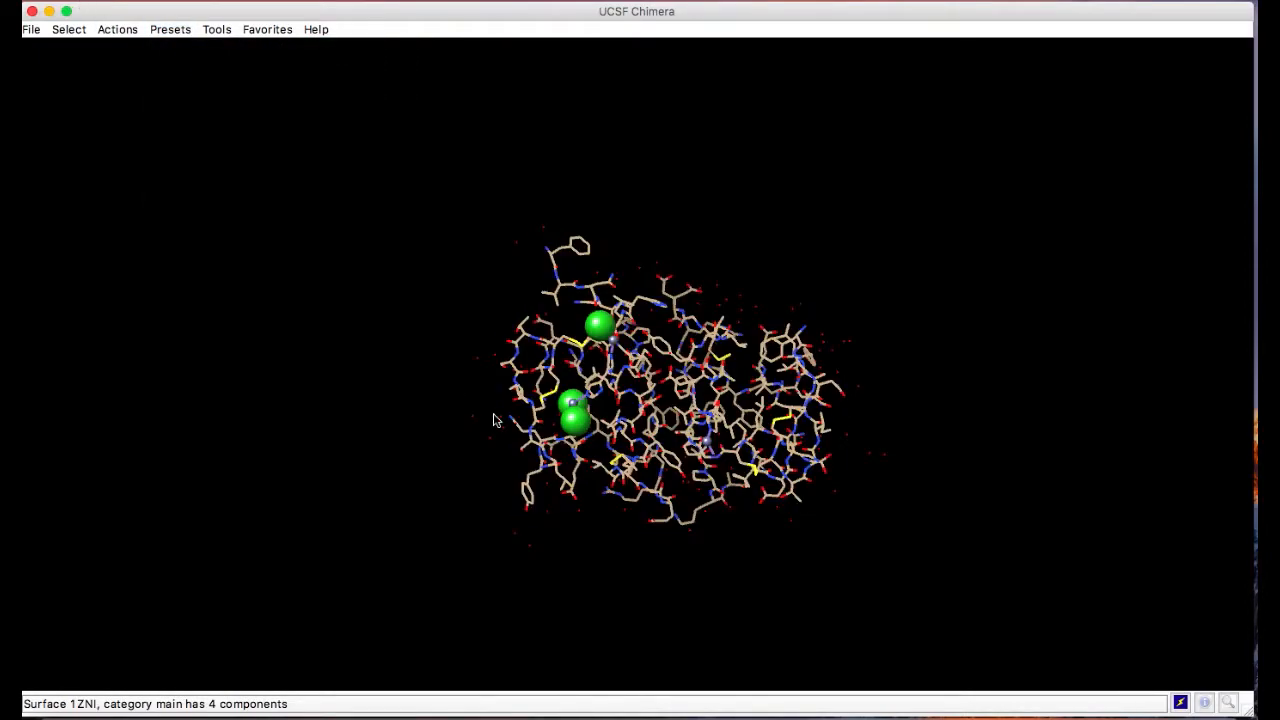
Apply the Interactive 1 (ribbons) display preset to the protein
{"action": "left_click", "coordinate": [170, 29]}
{"action": "left_click", "coordinate": [182, 48]}
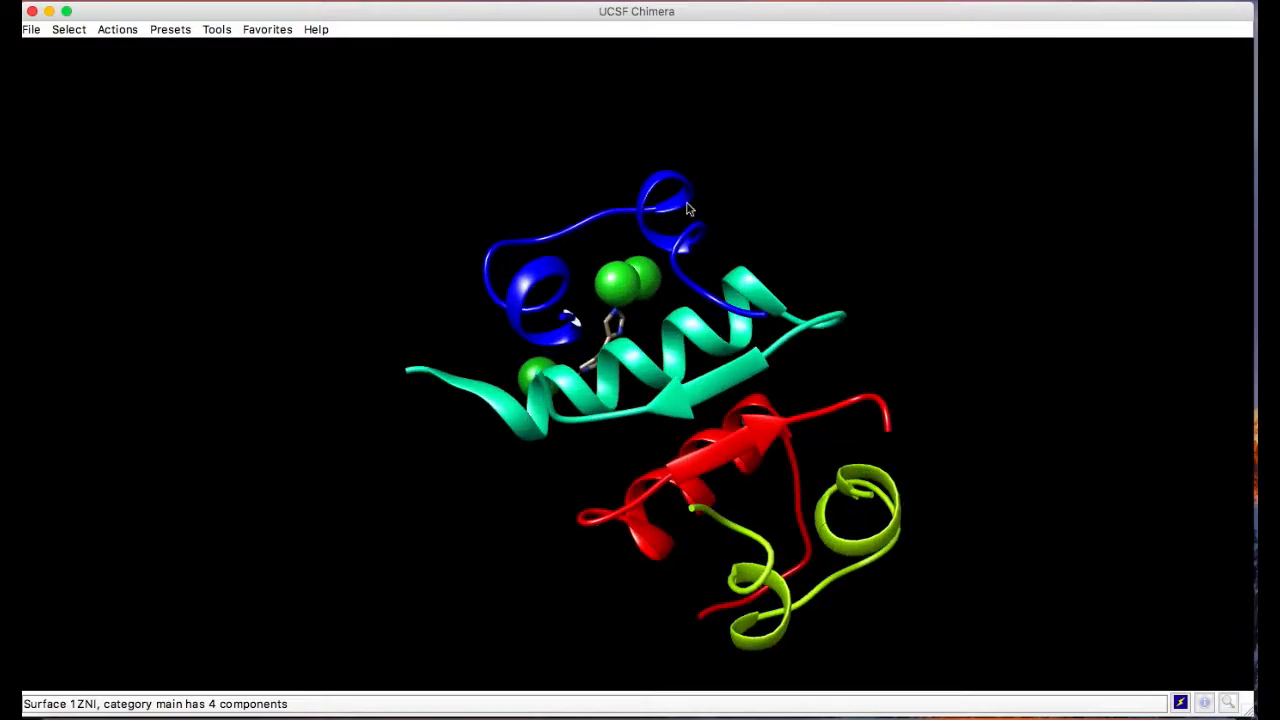
Select a single residue on the uppermost turn of the blue helix and show its atoms and bonds
{"action": "left_click", "coordinate": [682, 200], "text": "ctrl"}
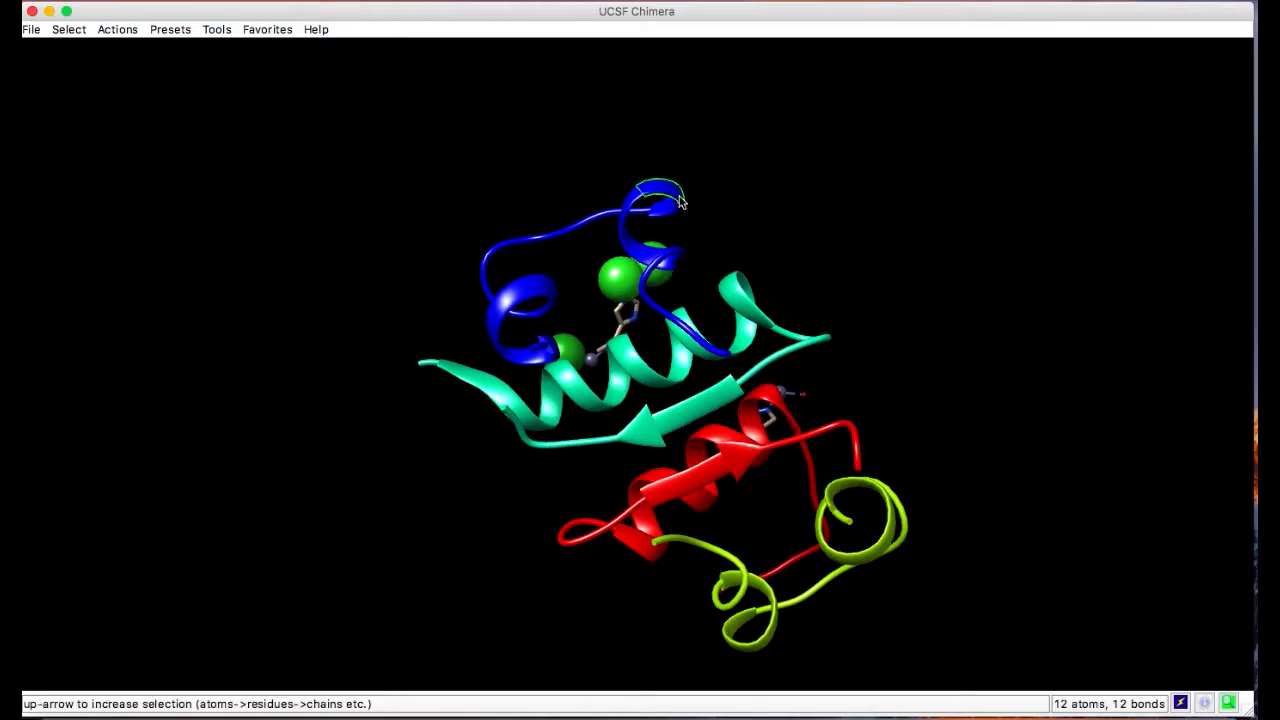
{"action": "left_click", "coordinate": [664, 177], "text": "ctrl"}
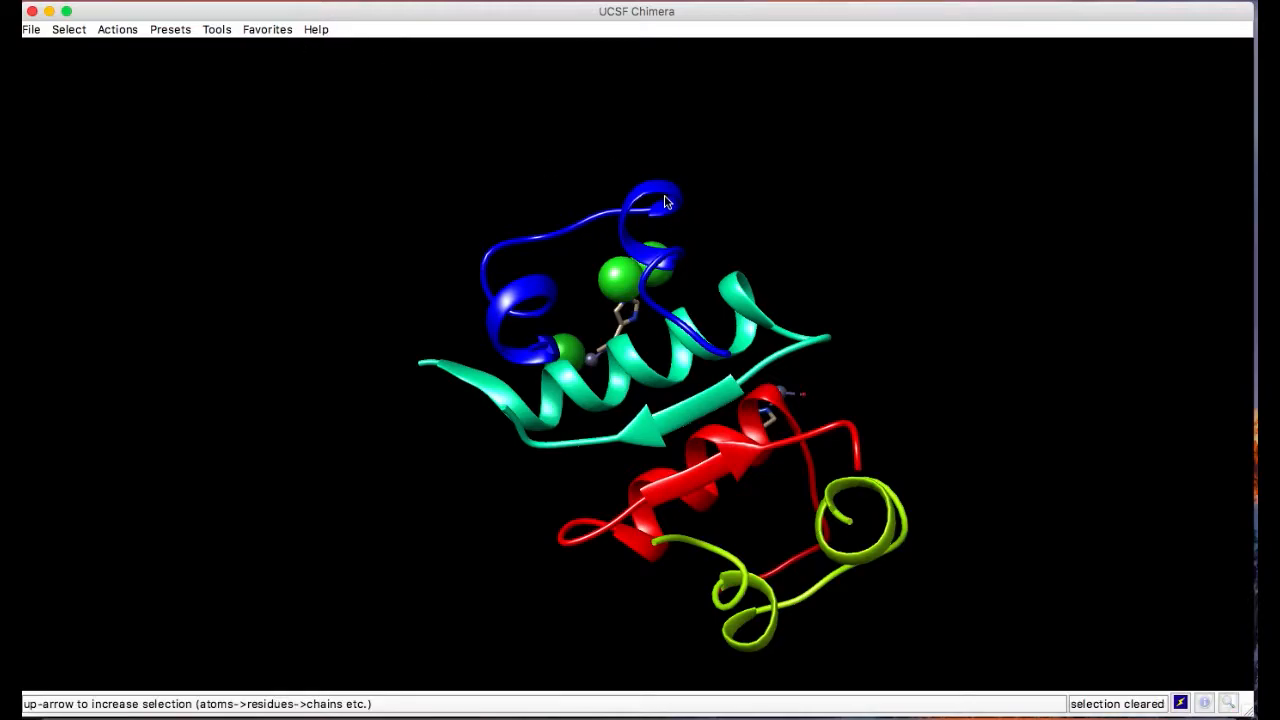
{"action": "left_click", "coordinate": [669, 201], "text": "ctrl"}
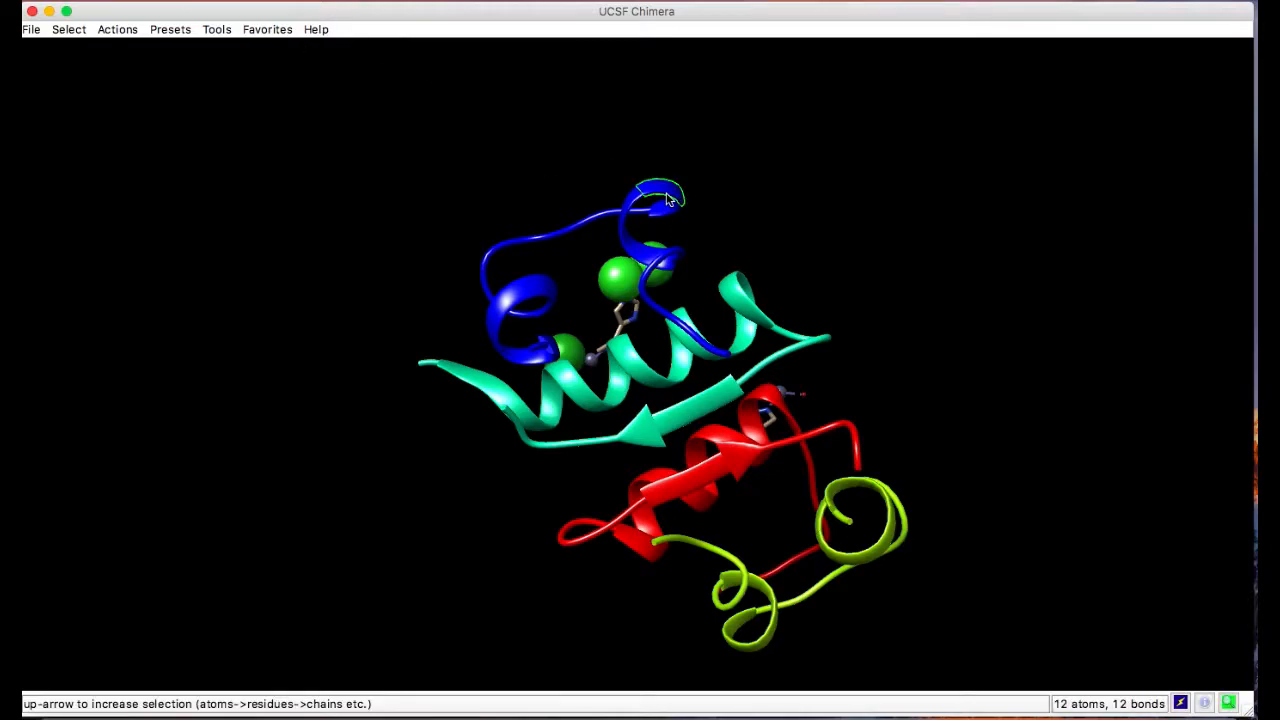
{"action": "left_click", "coordinate": [115, 30]}
{"action": "mouse_move", "coordinate": [158, 47]}
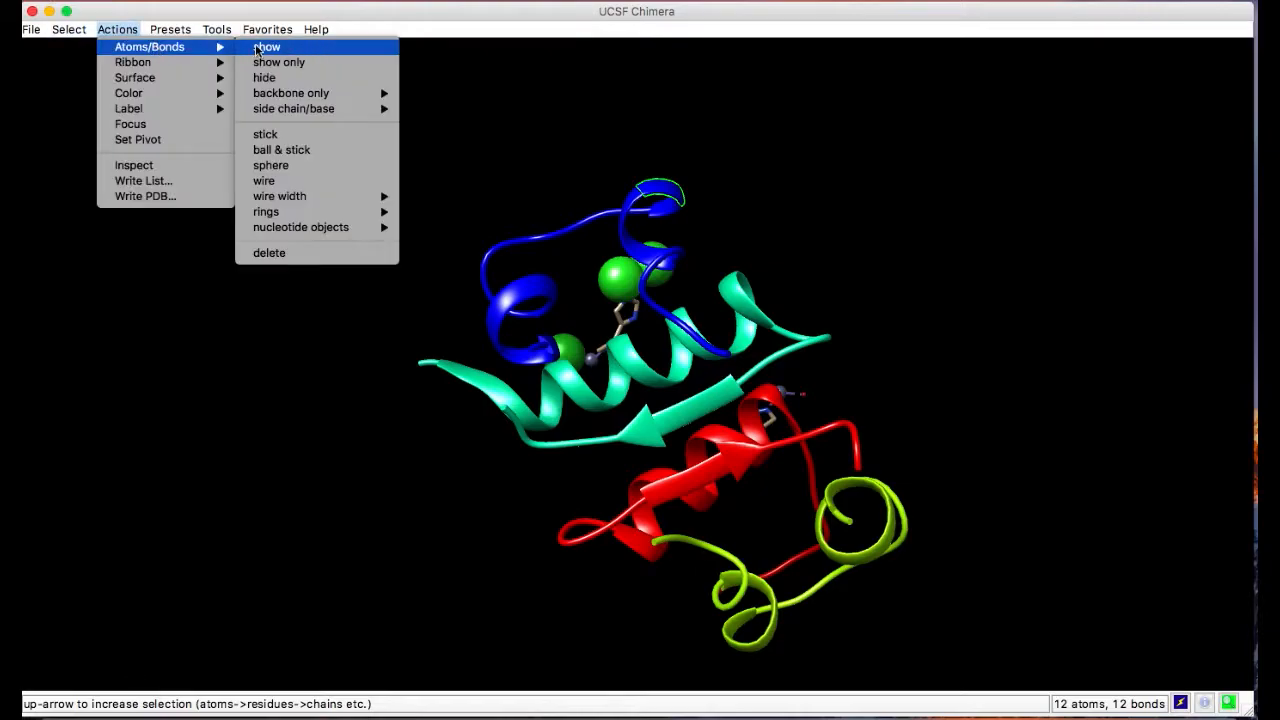
{"action": "left_click", "coordinate": [262, 47]}
Label the selected residue's atoms with their names and turn those atom labels off again
{"action": "left_click", "coordinate": [117, 29]}
{"action": "mouse_move", "coordinate": [180, 116]}
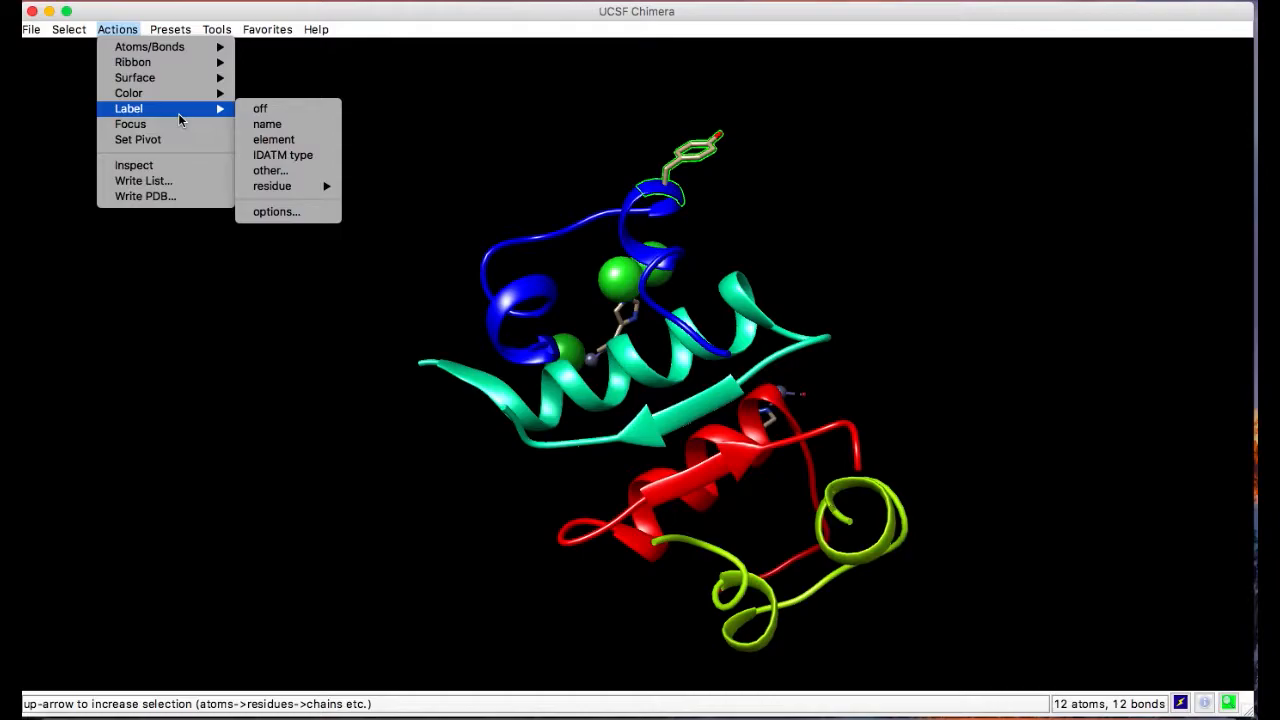
{"action": "left_click", "coordinate": [310, 128]}
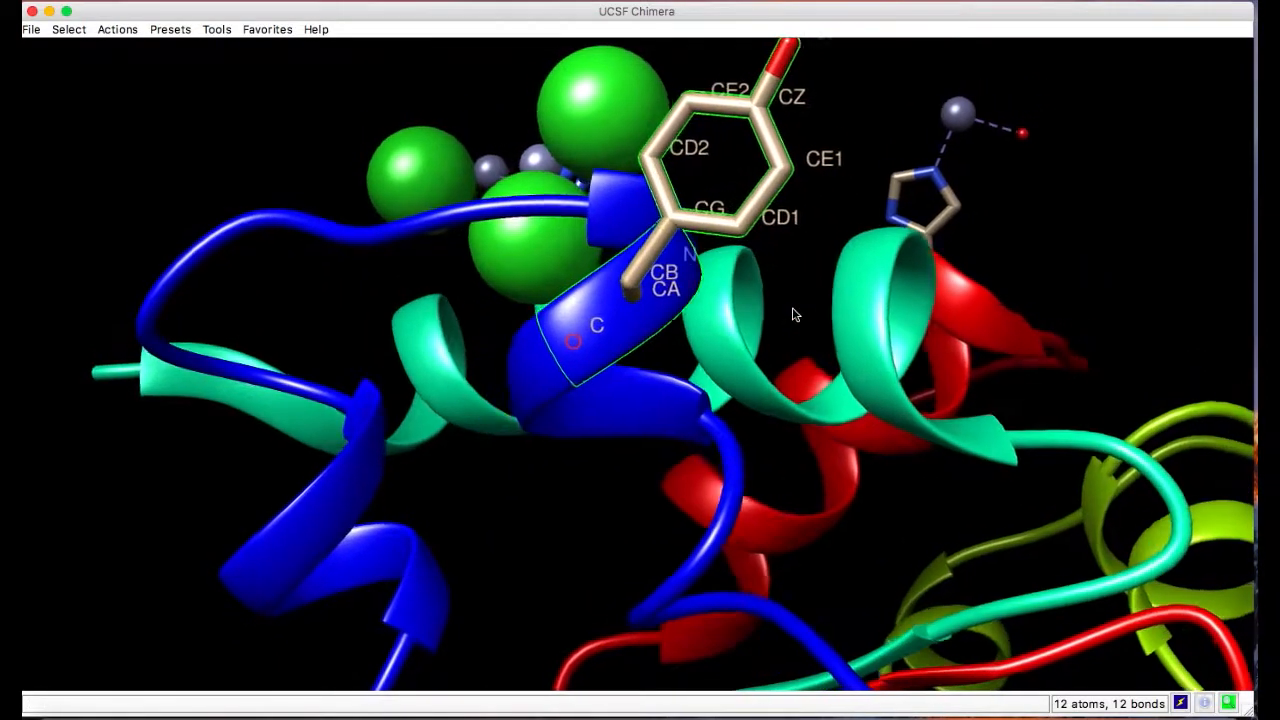
{"action": "left_click", "coordinate": [128, 32]}
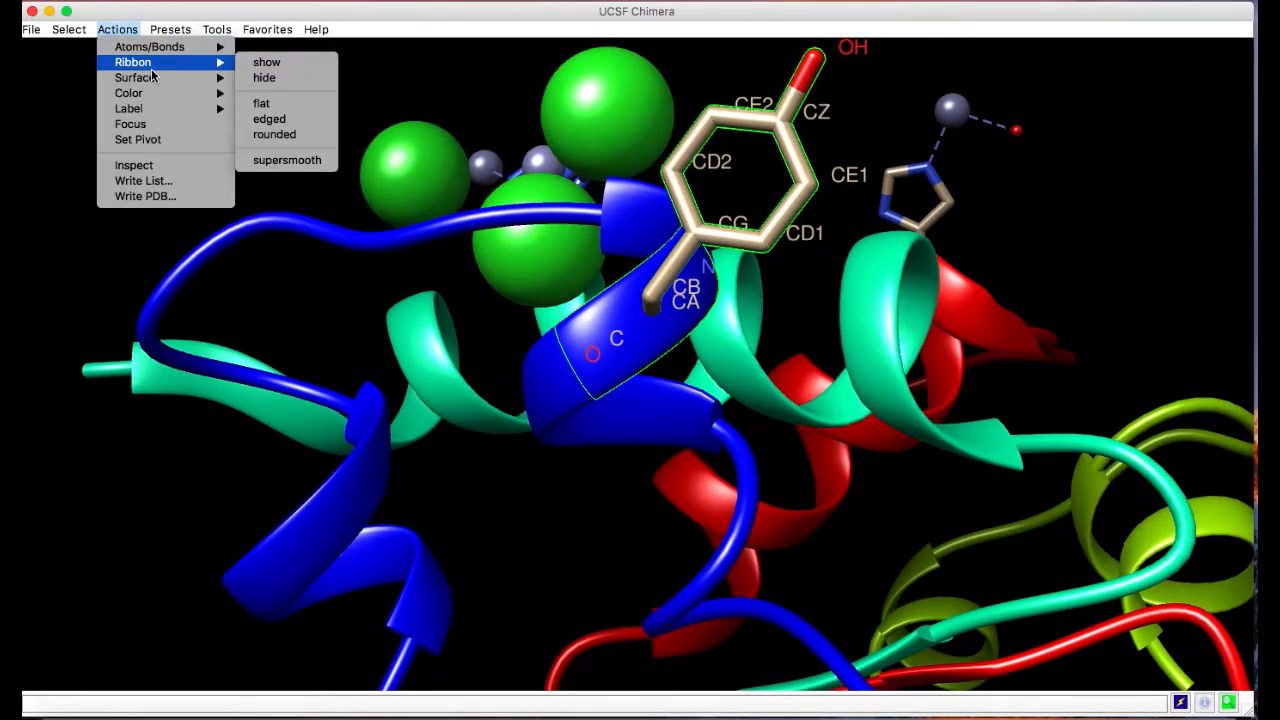
{"action": "left_click", "coordinate": [260, 108]}
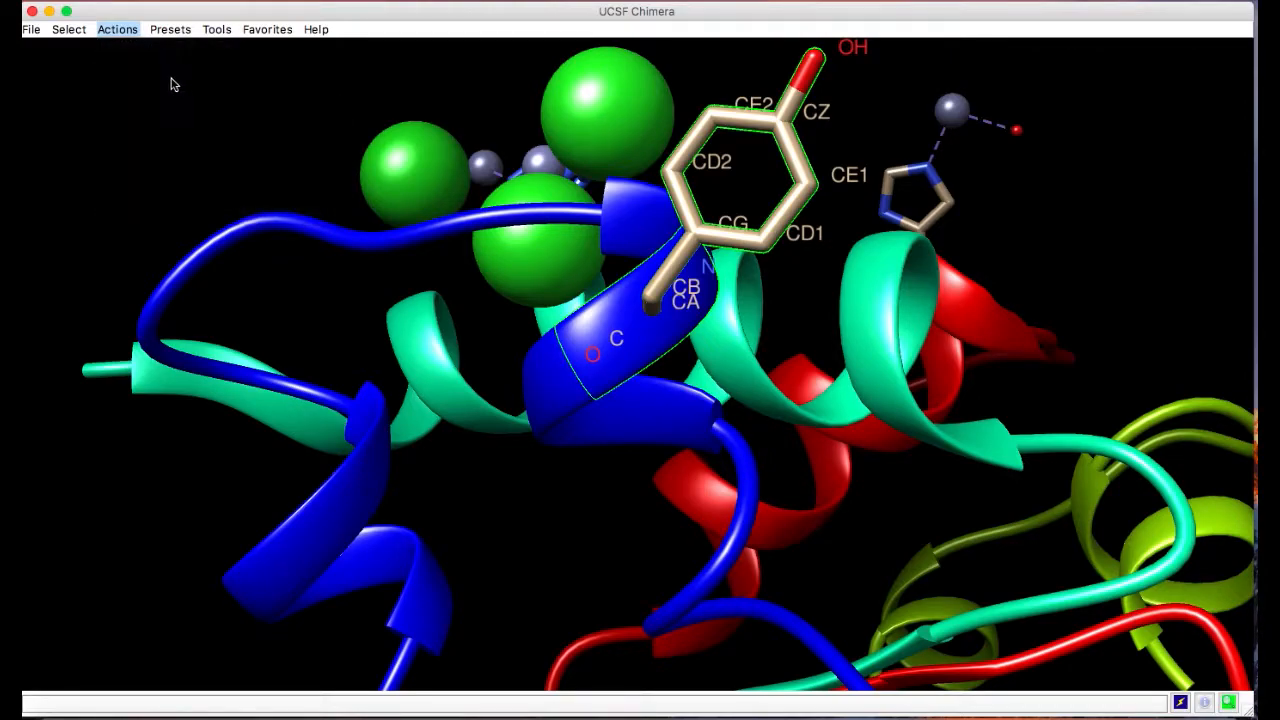
Label the selected residue with its residue name
{"action": "left_click", "coordinate": [118, 25]}
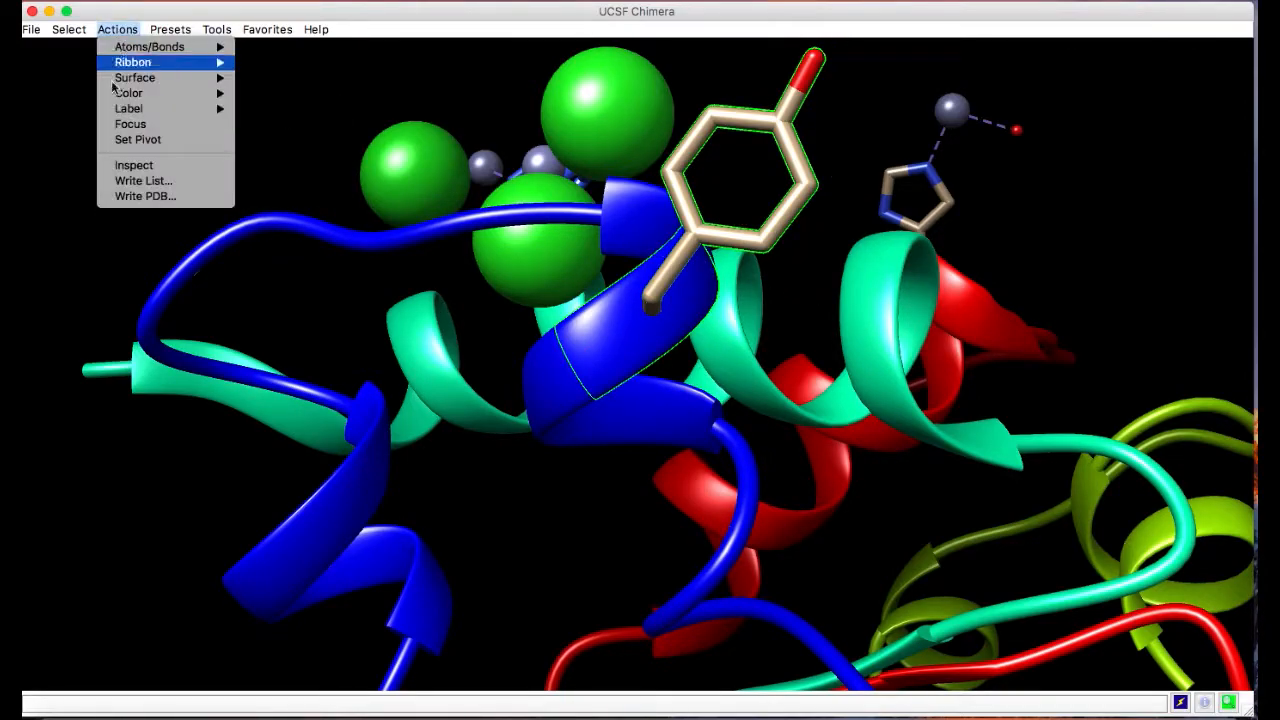
{"action": "mouse_move", "coordinate": [152, 96]}
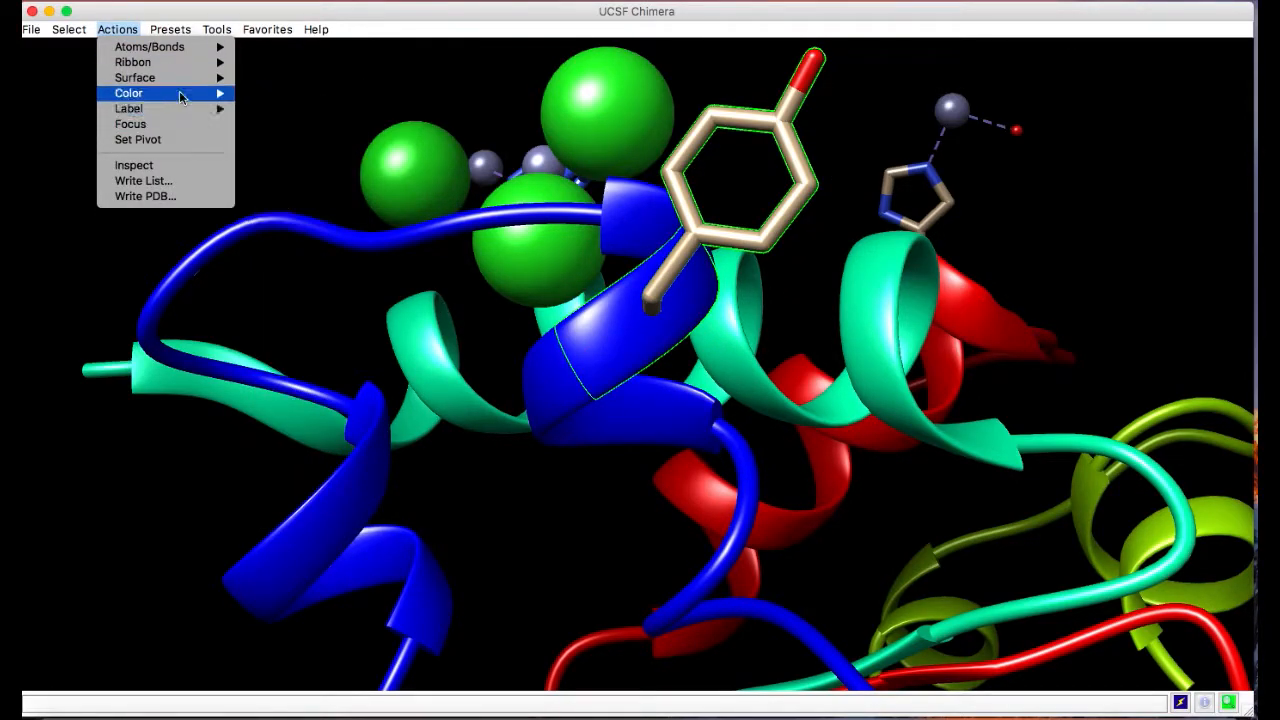
{"action": "mouse_move", "coordinate": [329, 187]}
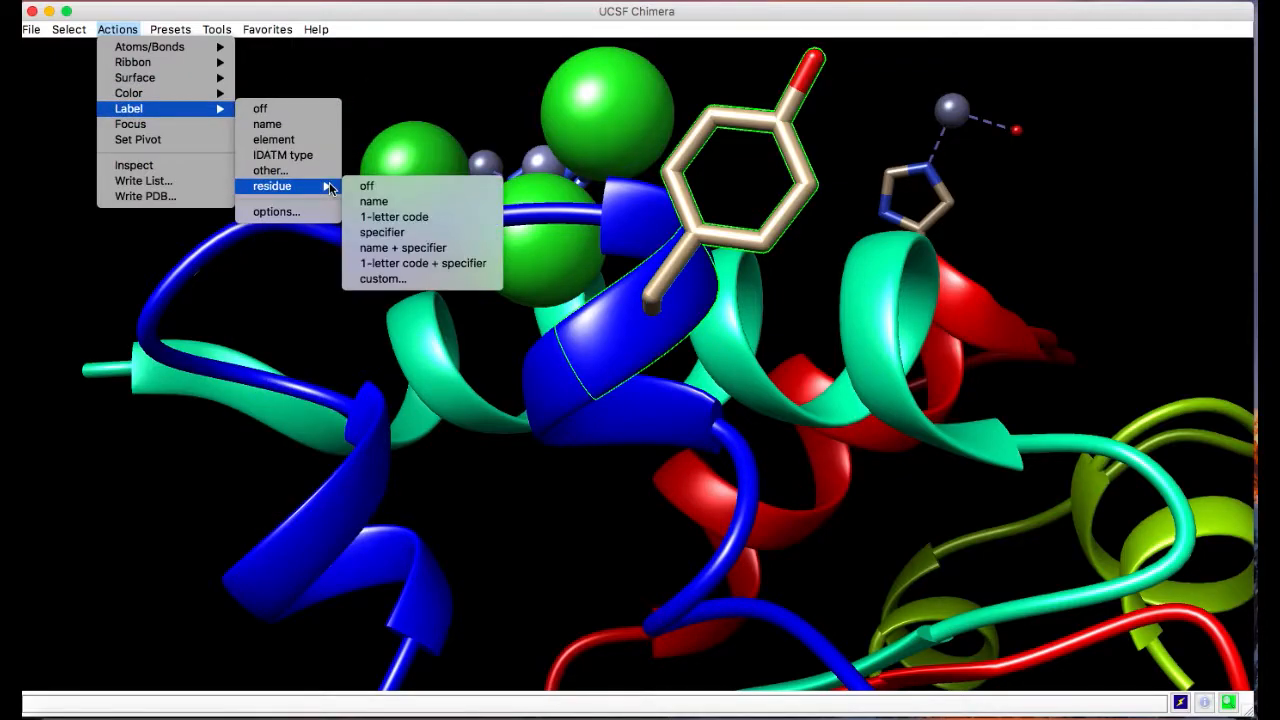
{"action": "left_click", "coordinate": [433, 202]}
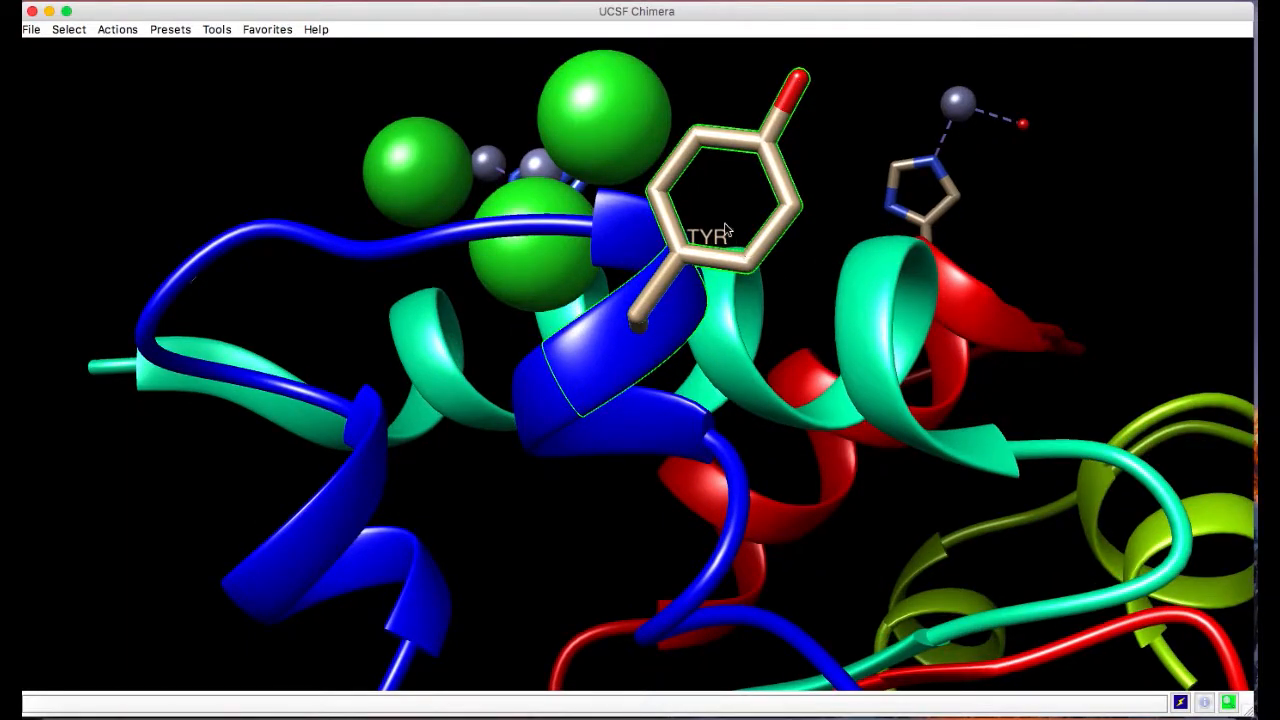
Change the selected residue's label to its 1-letter code
{"action": "left_click", "coordinate": [117, 29]}
{"action": "mouse_move", "coordinate": [200, 108]}
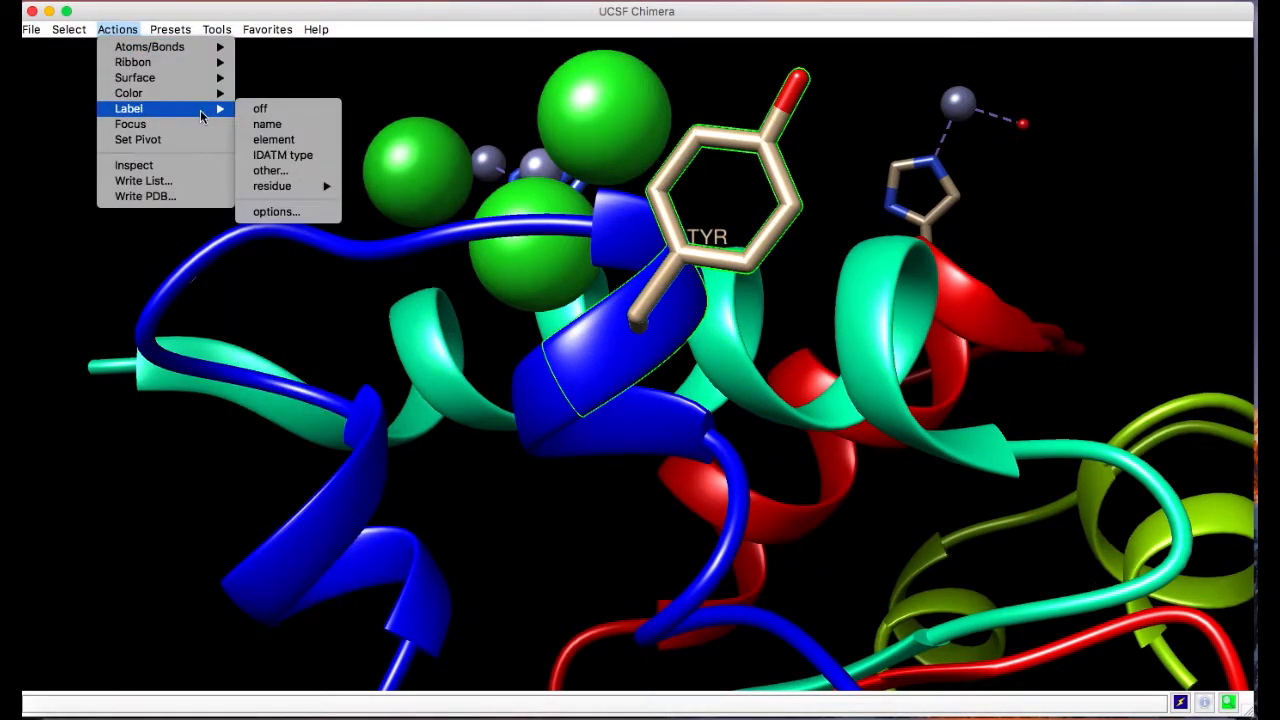
{"action": "mouse_move", "coordinate": [315, 186]}
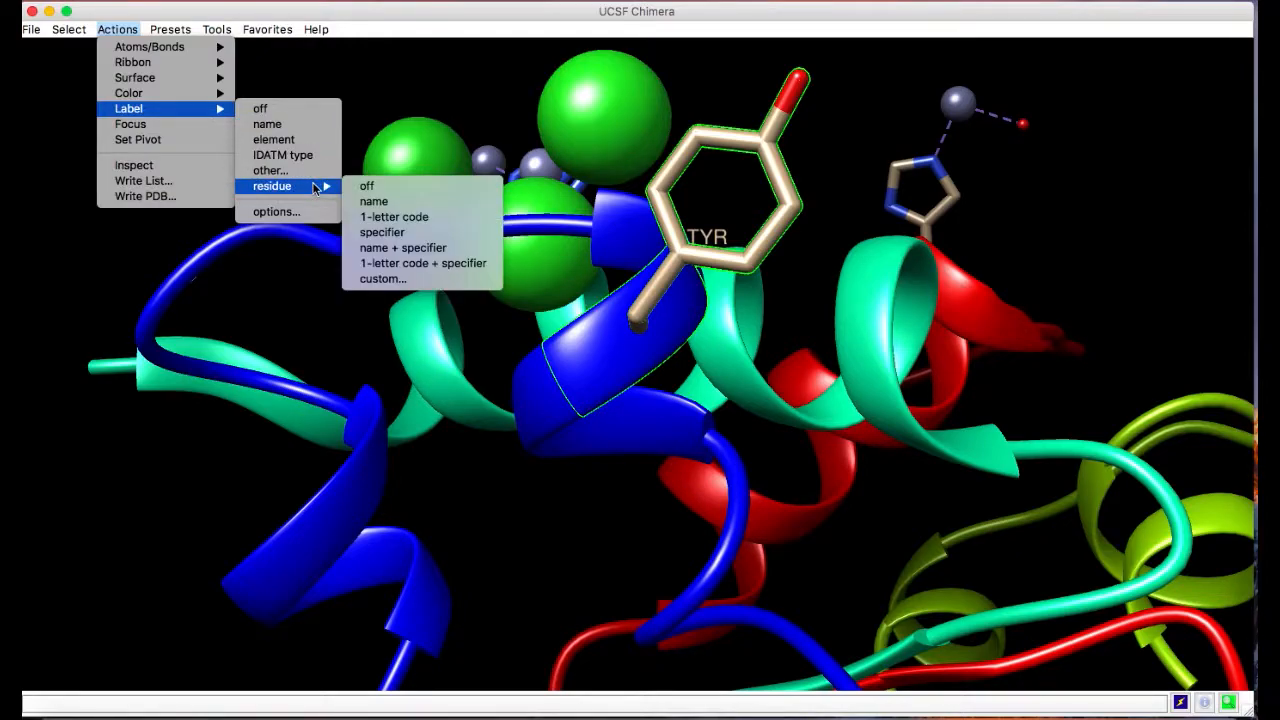
{"action": "left_click", "coordinate": [388, 216]}
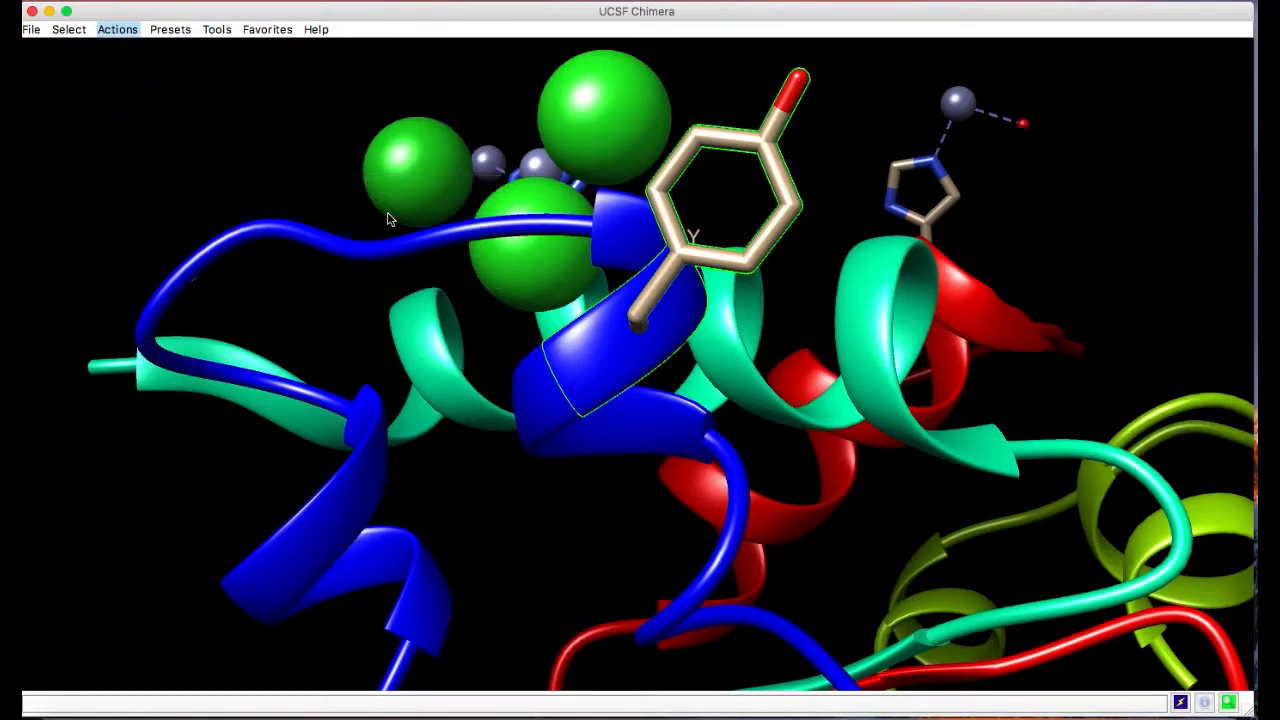
Change the selected residue's label to 1-letter code + specifier
{"action": "left_click", "coordinate": [117, 29]}
{"action": "mouse_move", "coordinate": [160, 110]}
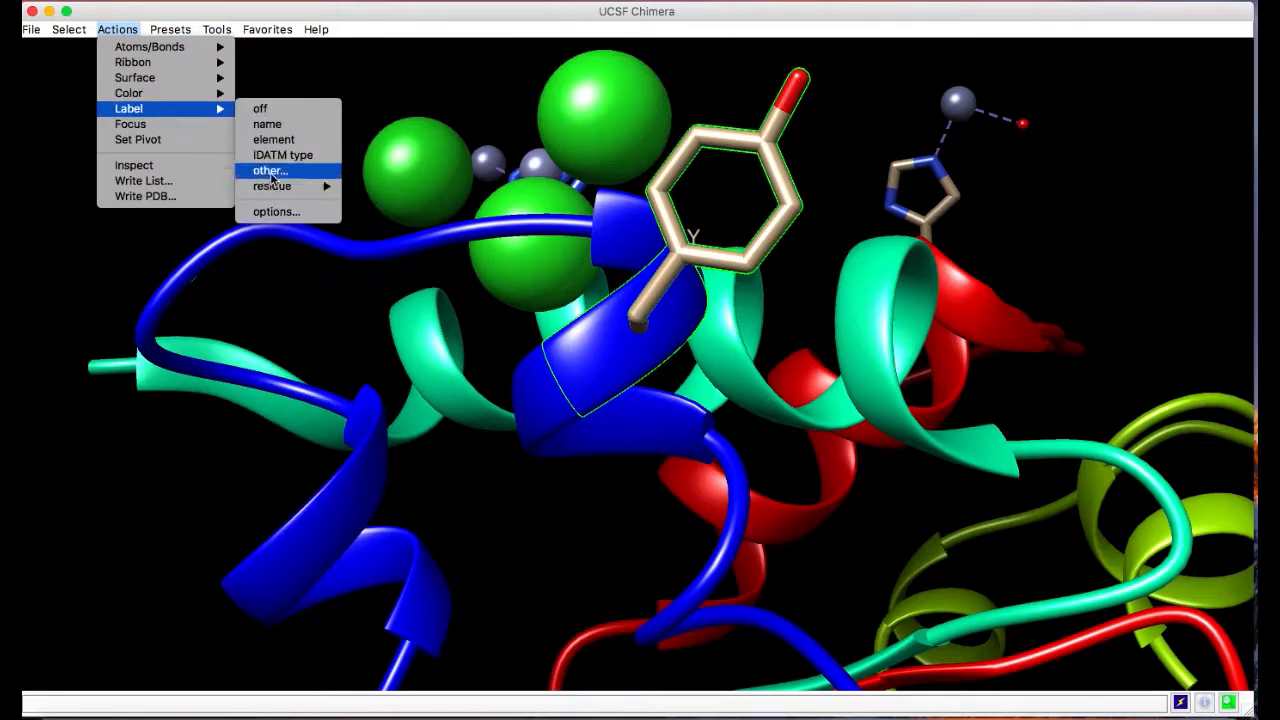
{"action": "mouse_move", "coordinate": [310, 186]}
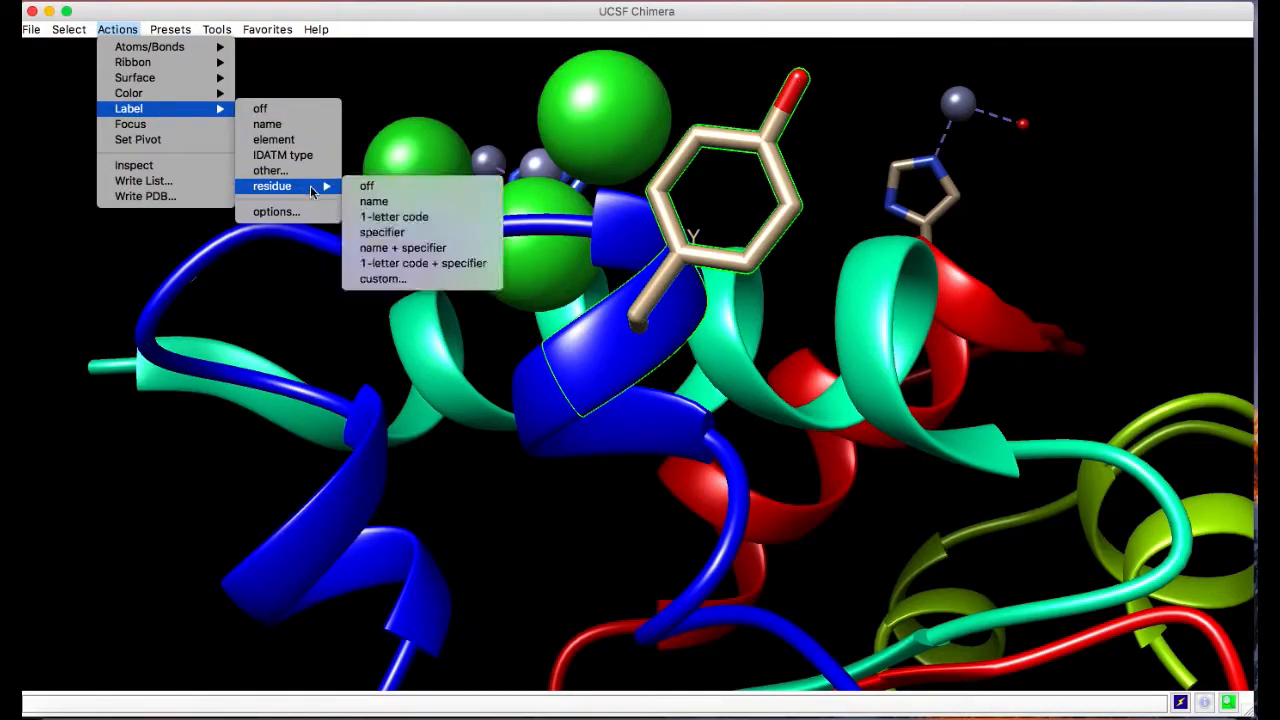
{"action": "left_click", "coordinate": [455, 264]}
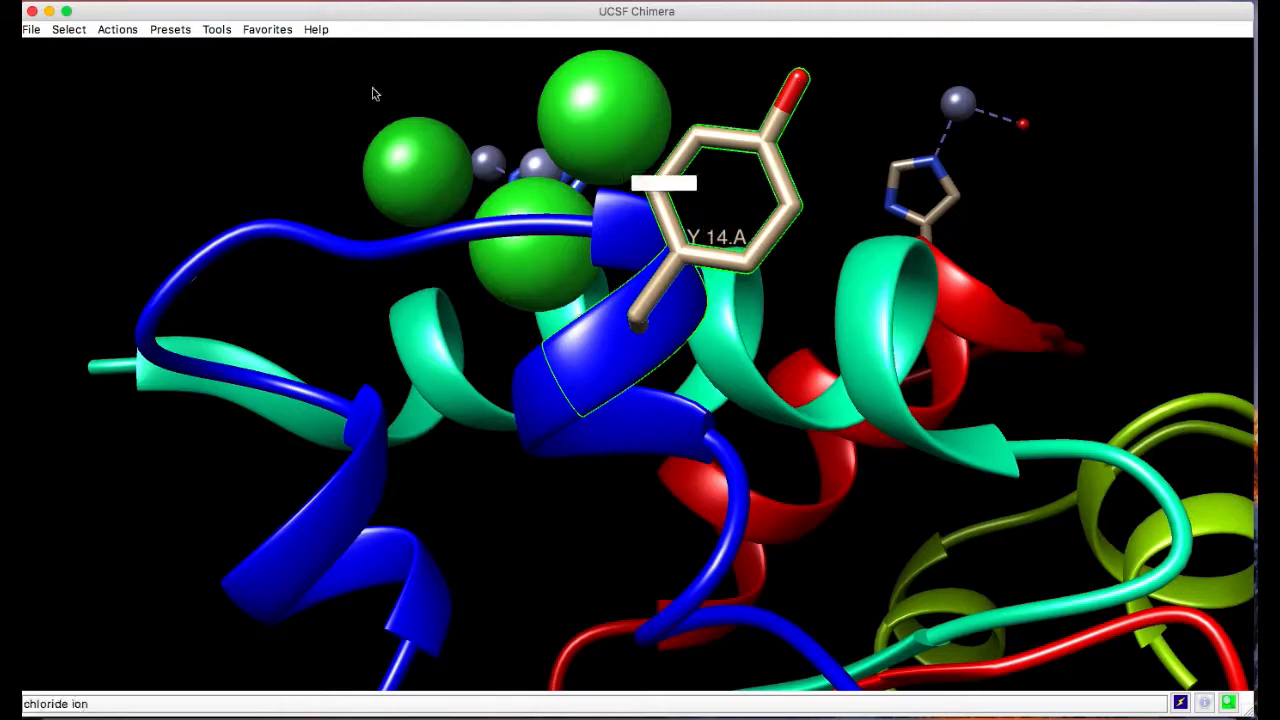
Apply the custom residue label "hello" to the selected residue and close the label dialog
{"action": "left_click", "coordinate": [117, 29]}
{"action": "mouse_move", "coordinate": [165, 108]}
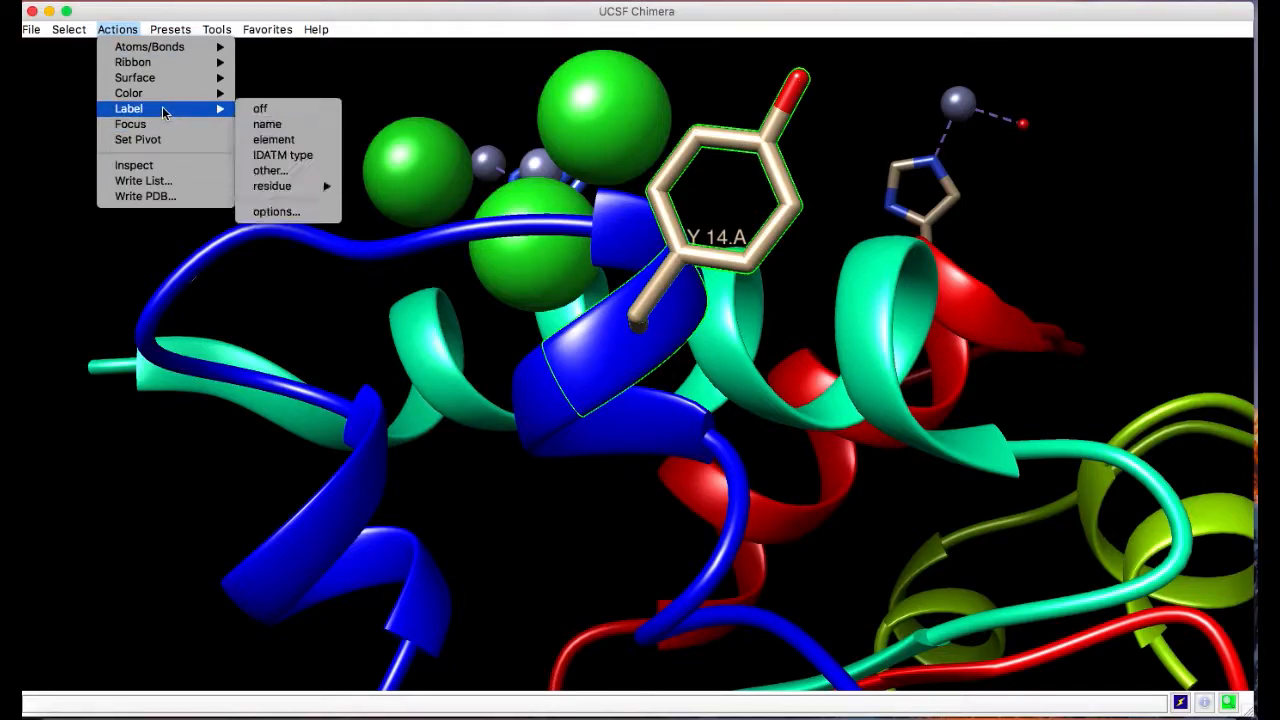
{"action": "mouse_move", "coordinate": [290, 186]}
{"action": "left_click", "coordinate": [375, 278]}
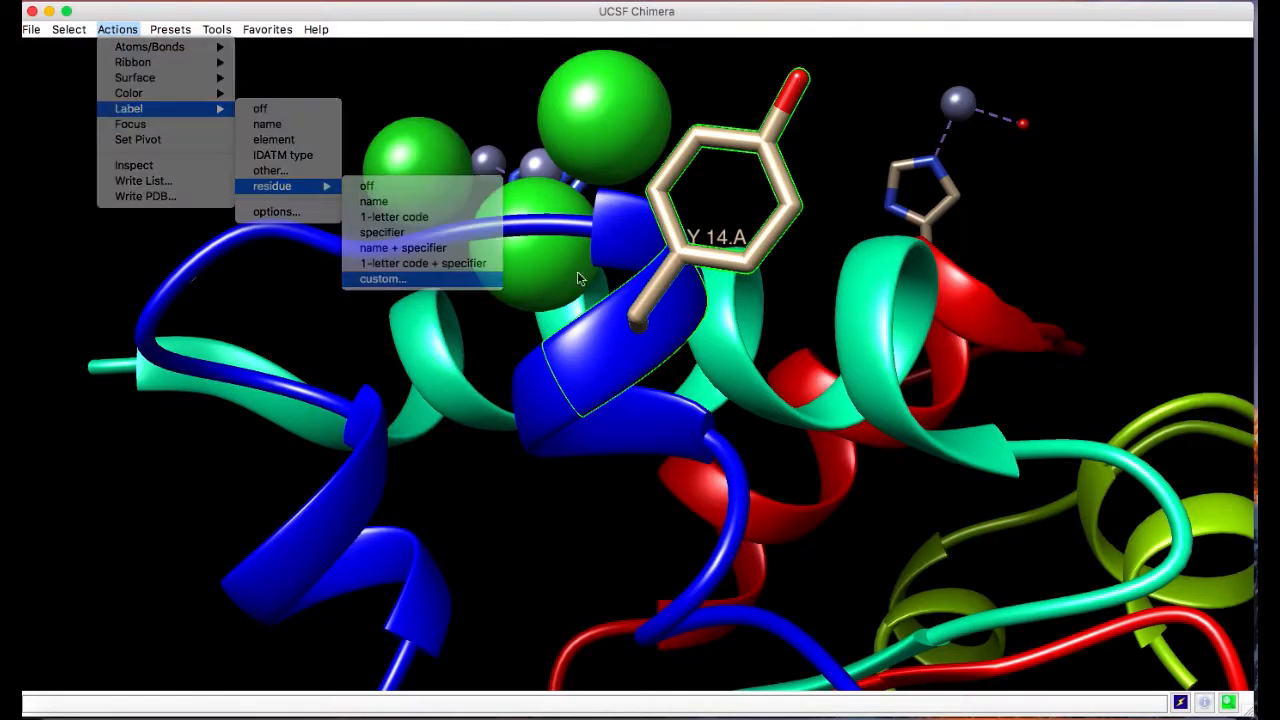
{"action": "left_click", "coordinate": [607, 200]}
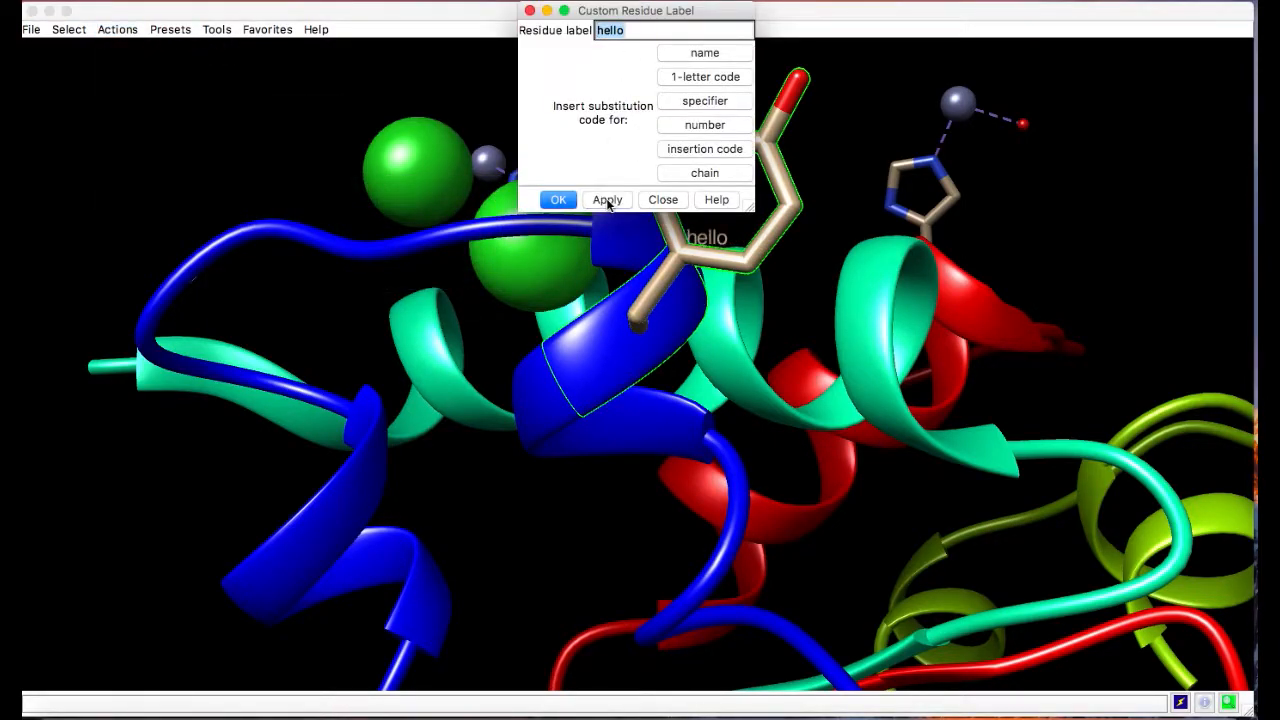
{"action": "left_click", "coordinate": [663, 199]}
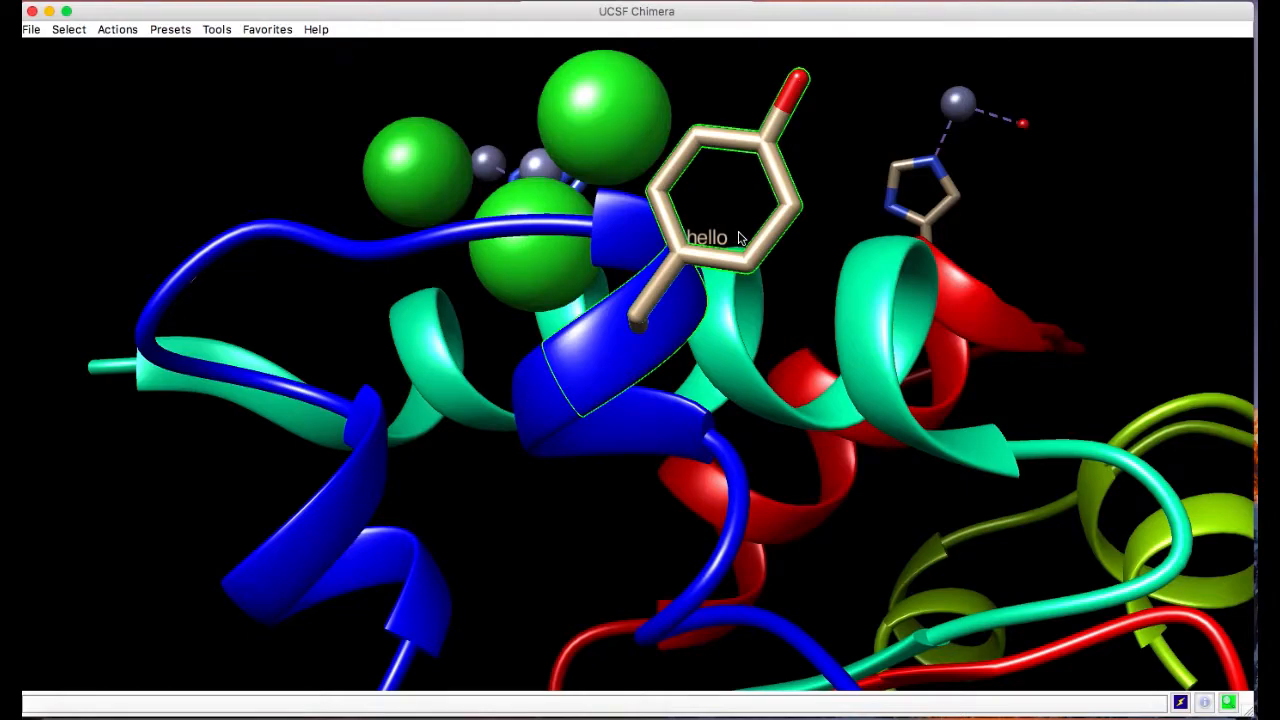
Set the coloring to apply to residue labels only and color the "hello" label cornflower blue
{"action": "left_click", "coordinate": [112, 30]}
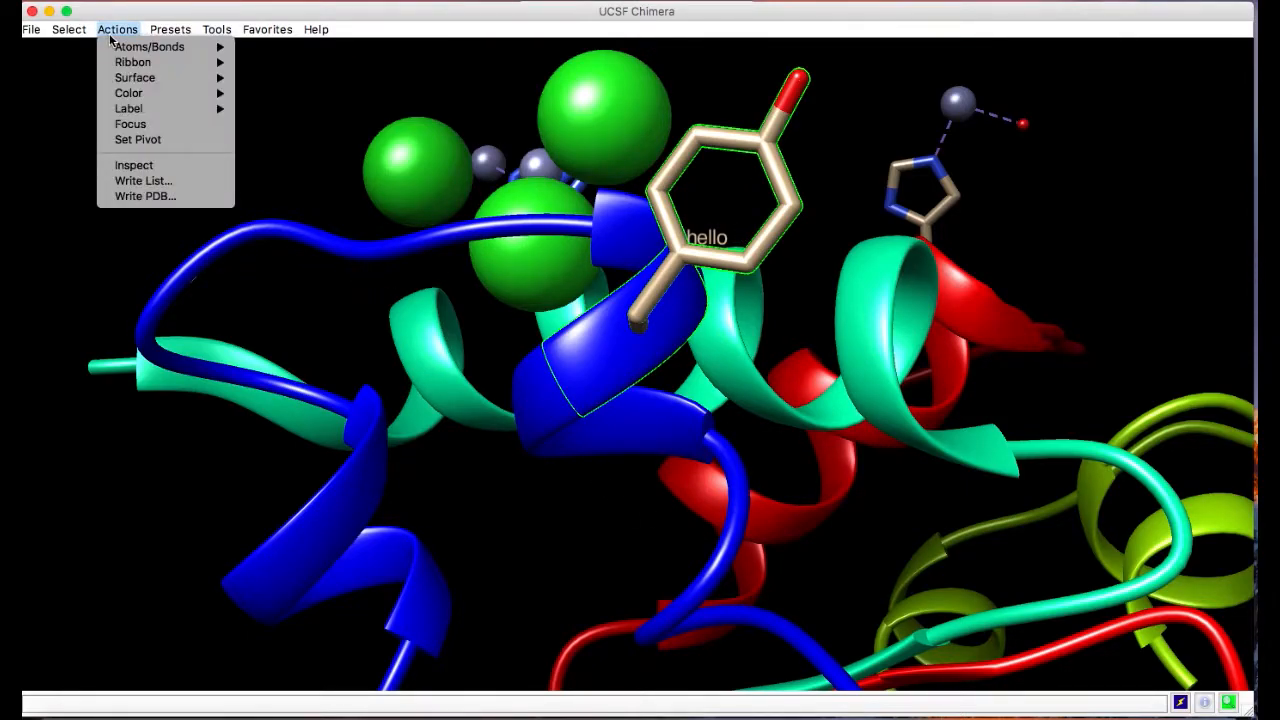
{"action": "mouse_move", "coordinate": [160, 93]}
{"action": "left_click", "coordinate": [283, 519]}
{"action": "left_click_drag", "start_coordinate": [928, 29], "coordinate": [413, 16]}
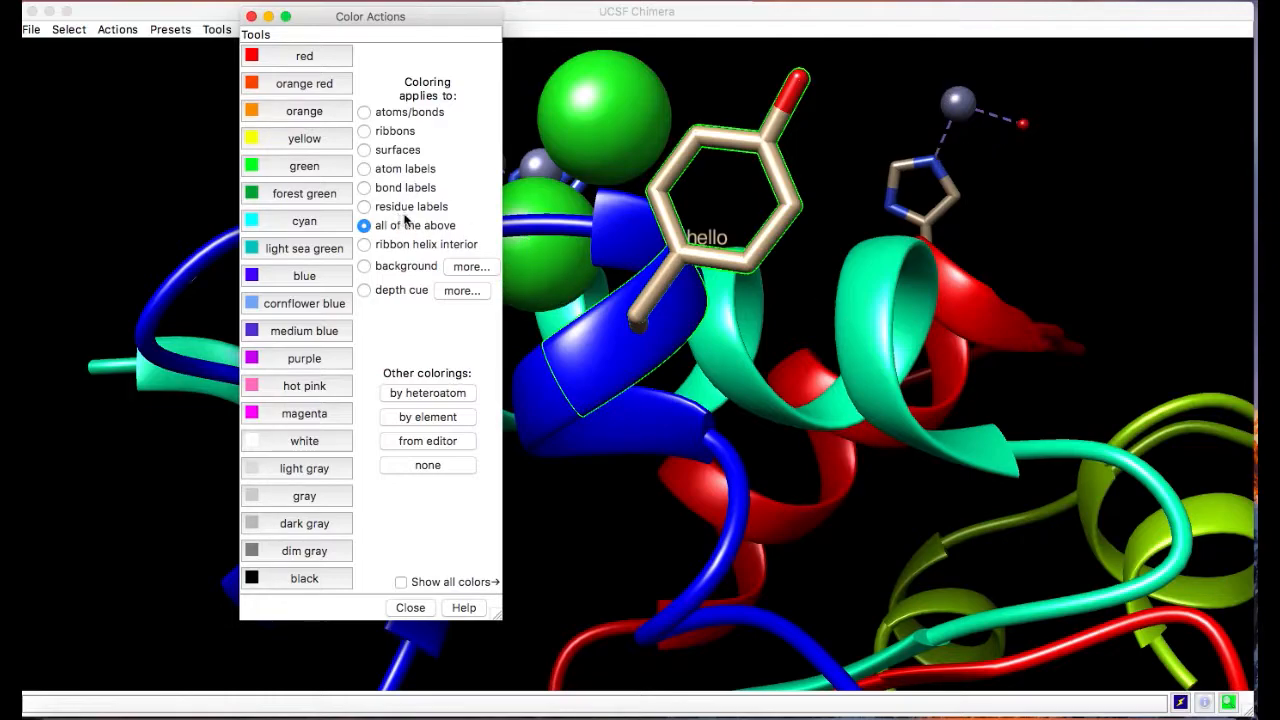
{"action": "left_click", "coordinate": [442, 210]}
{"action": "left_click", "coordinate": [343, 312]}
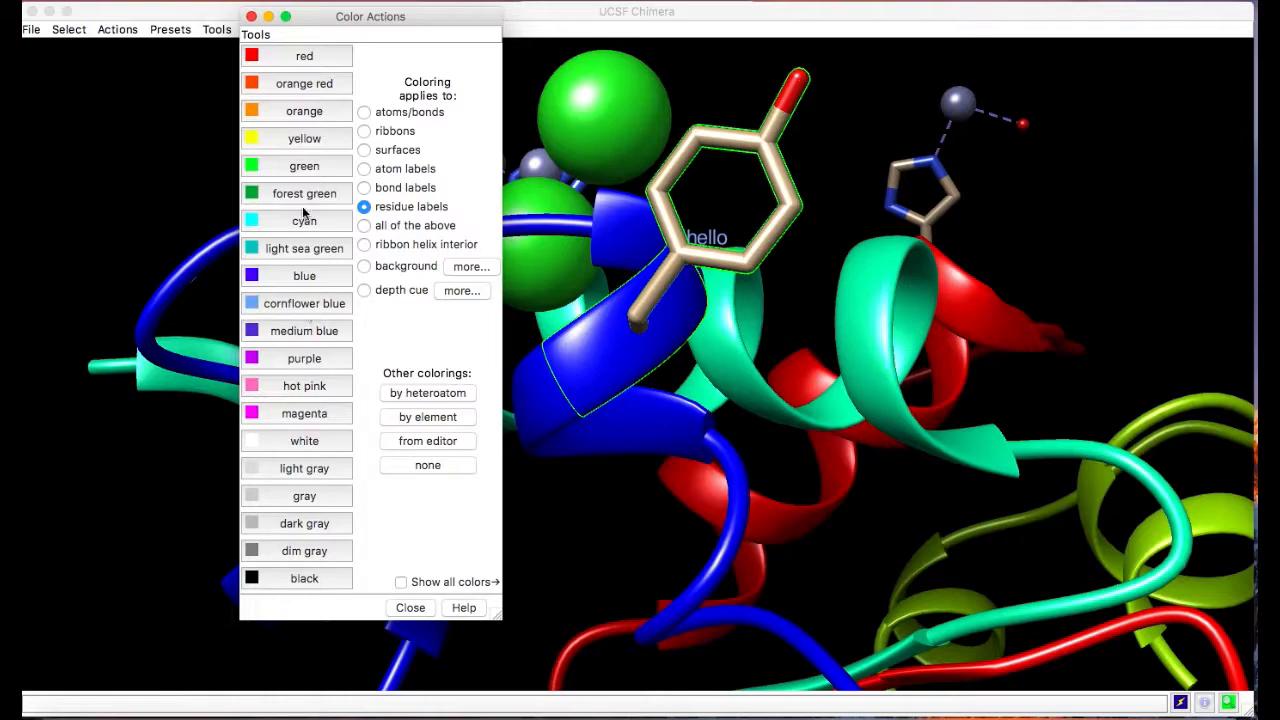
Try yellow, purple, white and hot pink on the residue label, ending on cornflower blue
{"action": "left_click", "coordinate": [297, 146]}
{"action": "left_click", "coordinate": [329, 348]}
{"action": "left_click", "coordinate": [330, 442]}
{"action": "left_click", "coordinate": [317, 375]}
{"action": "left_click", "coordinate": [300, 308]}
{"action": "left_click", "coordinate": [251, 16]}
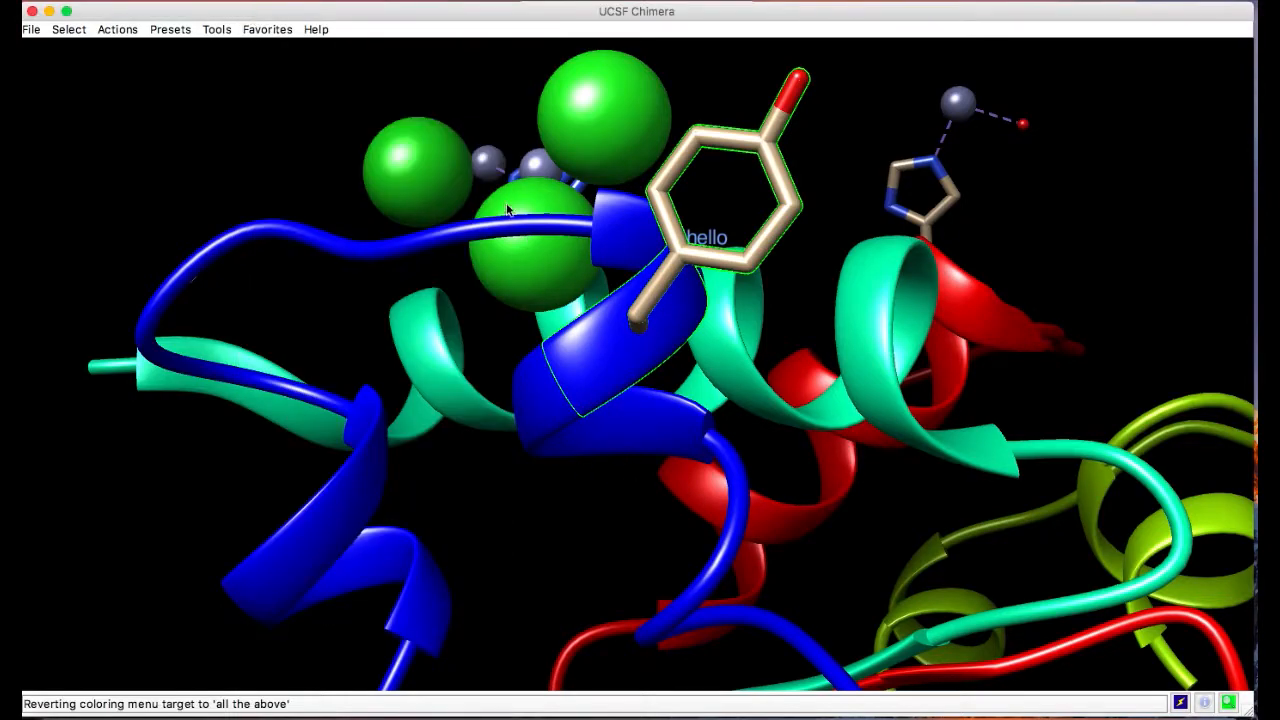
Select a residue on the curved end of the blue loop and show its atoms and bonds
{"action": "left_click", "coordinate": [224, 251], "text": "ctrl"}
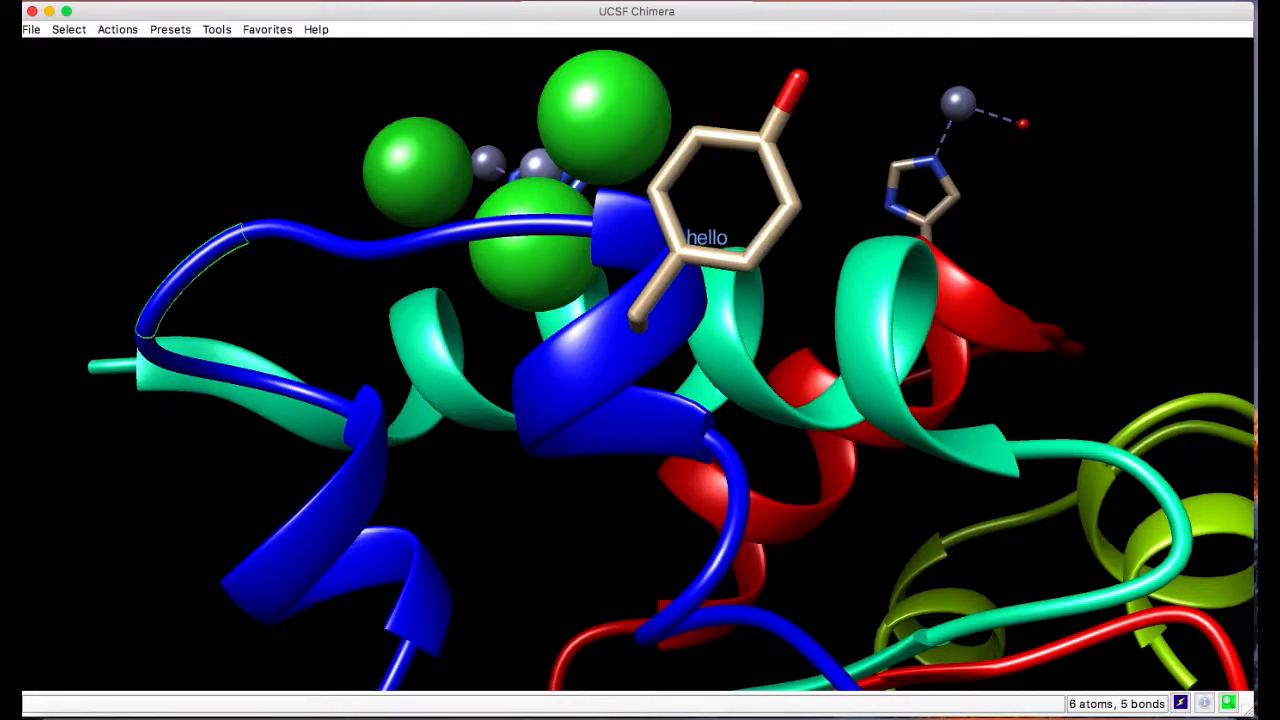
{"action": "left_click", "coordinate": [120, 29]}
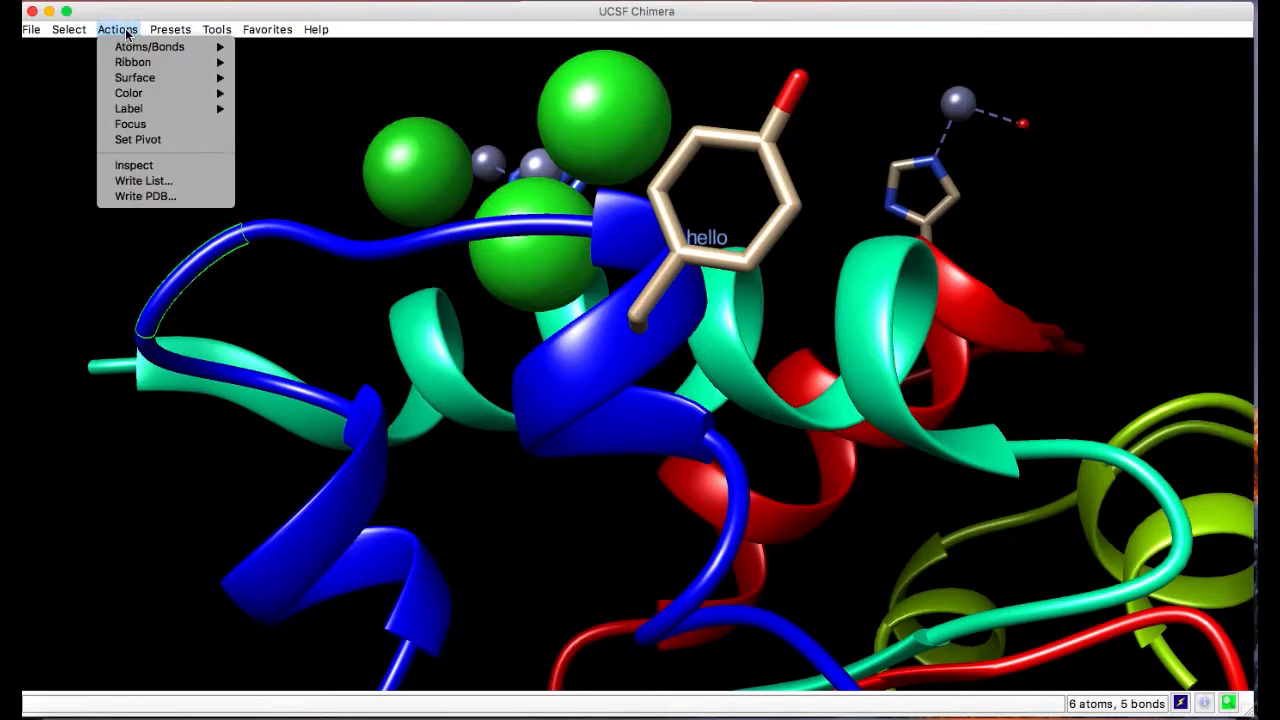
{"action": "mouse_move", "coordinate": [150, 50]}
{"action": "left_click", "coordinate": [285, 46]}
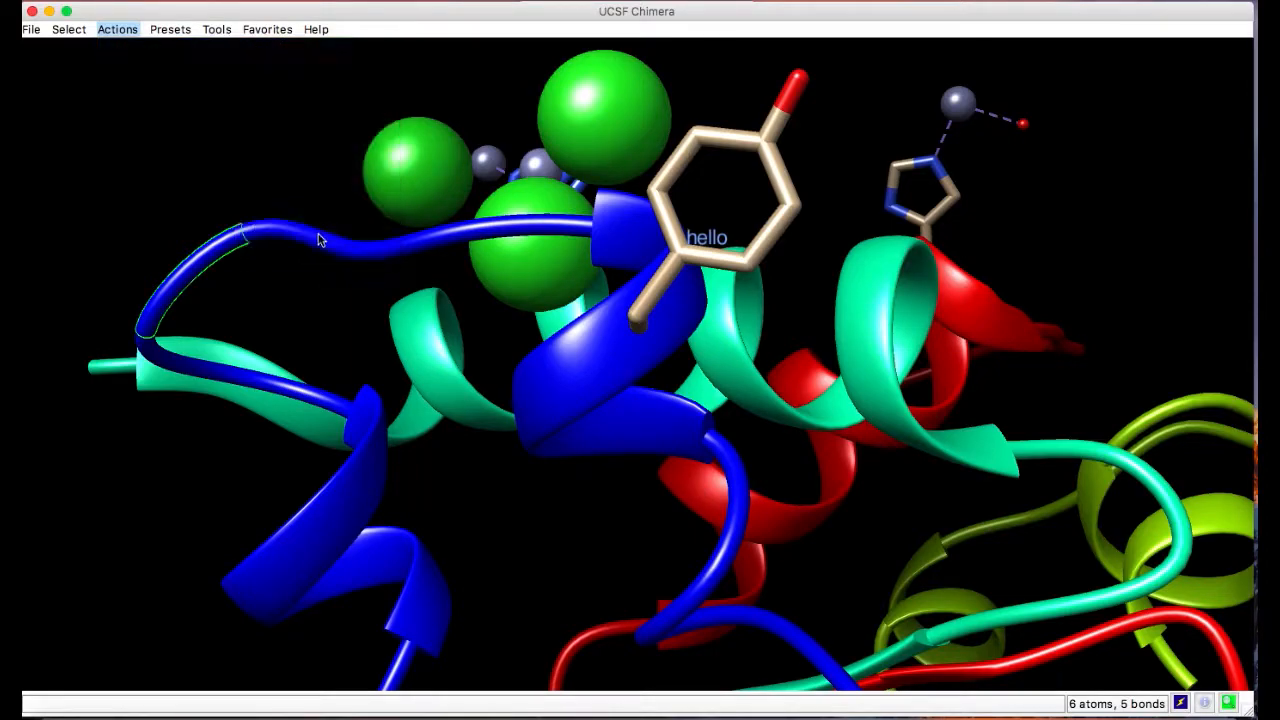
Label the selected residue on the blue loop with its 1-letter code + specifier
{"action": "left_click", "coordinate": [117, 29]}
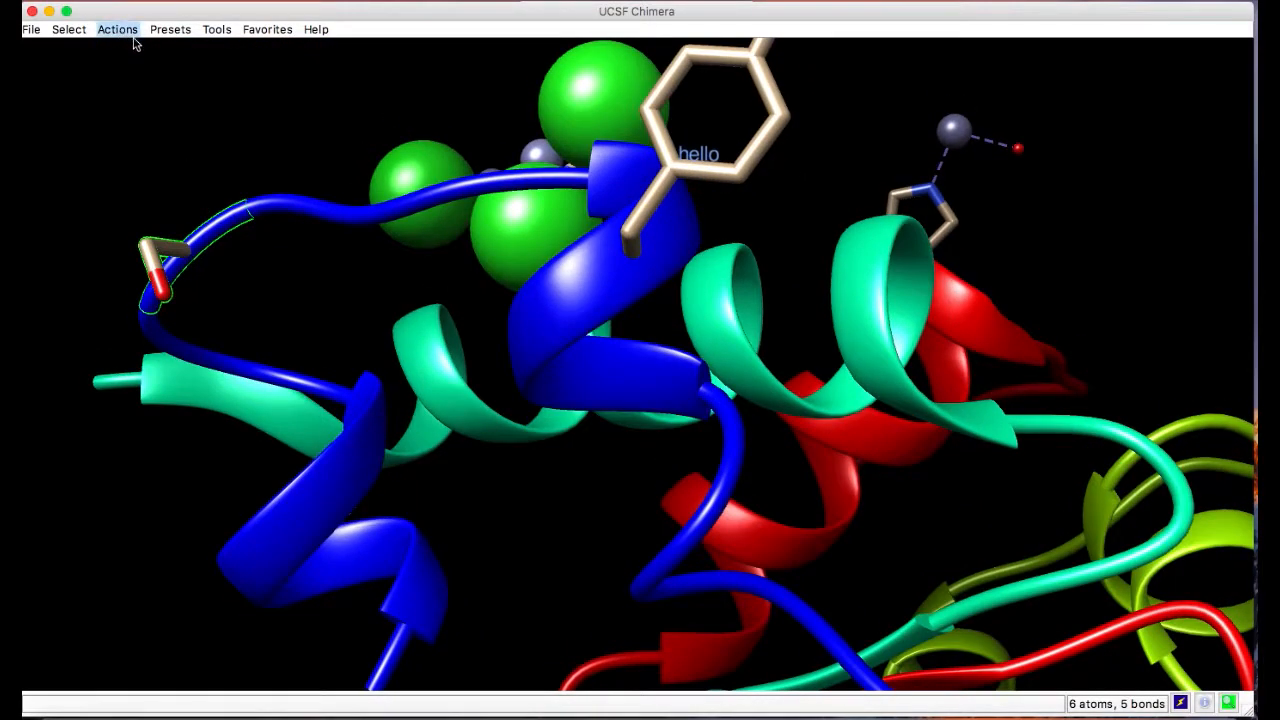
{"action": "mouse_move", "coordinate": [167, 116]}
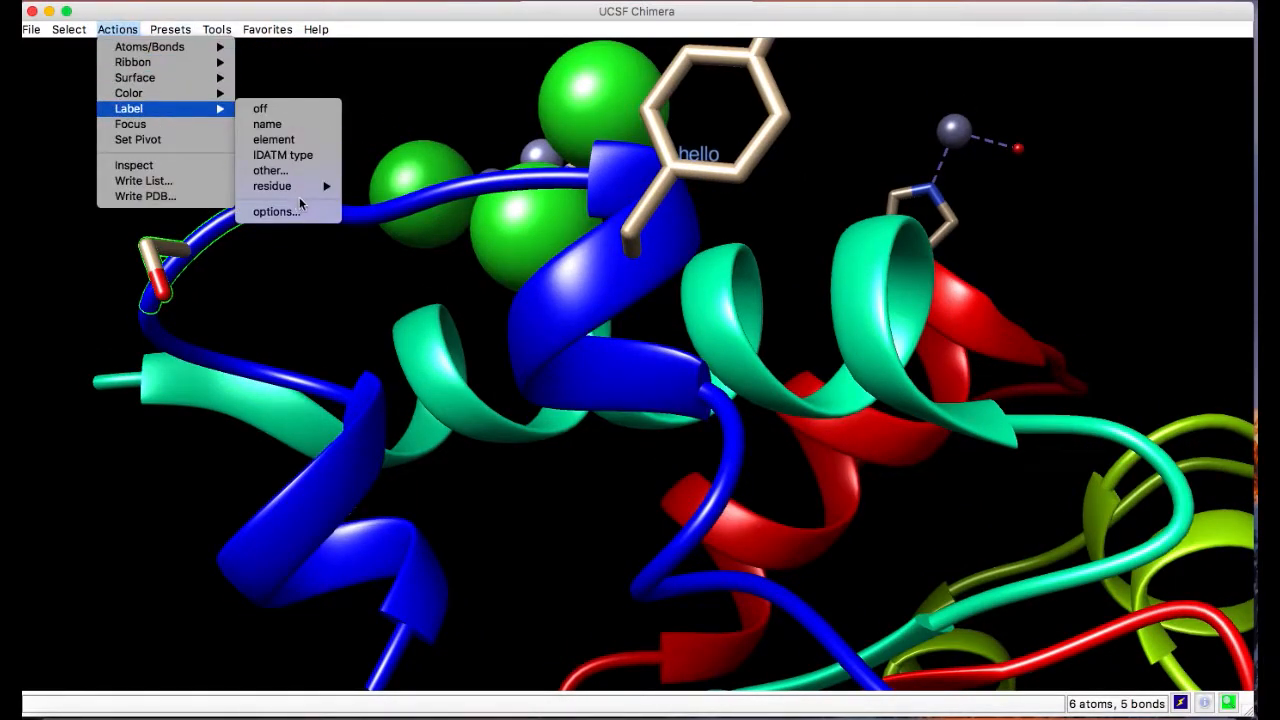
{"action": "mouse_move", "coordinate": [295, 188]}
{"action": "left_click", "coordinate": [430, 263]}
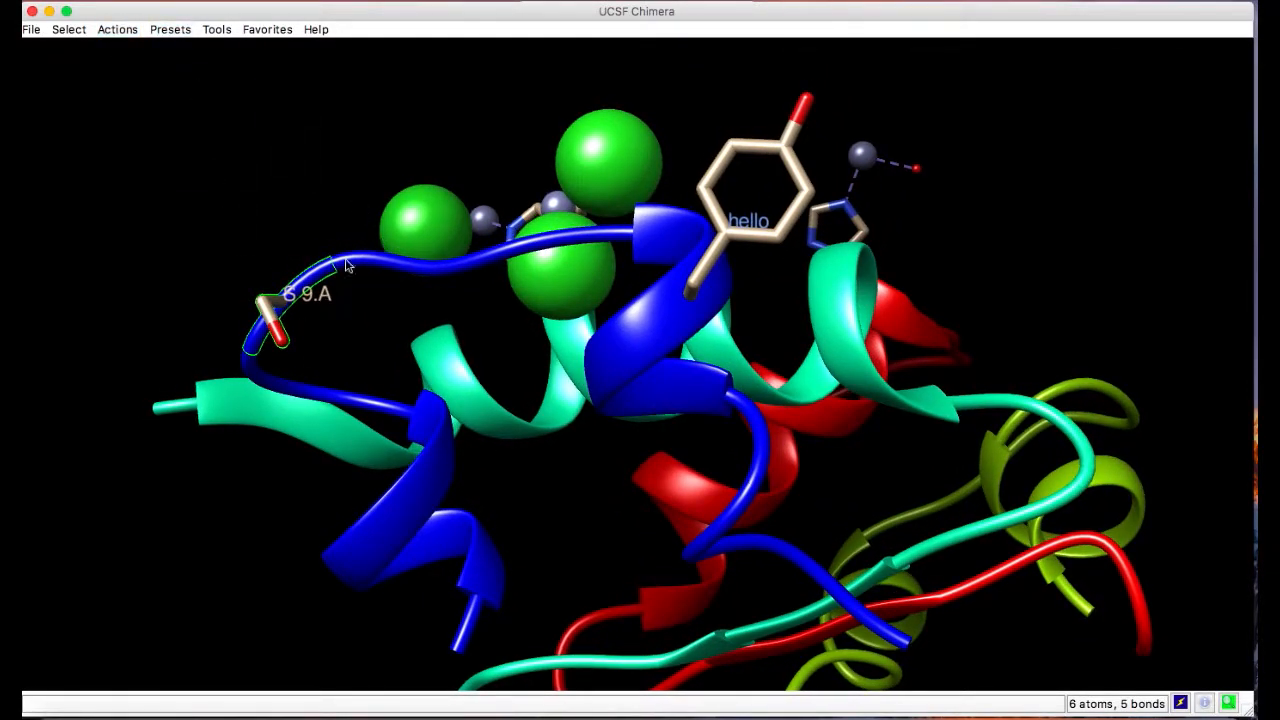
Restrict coloring to residue labels and color the selected loop residue's label magenta
{"action": "left_click", "coordinate": [117, 29]}
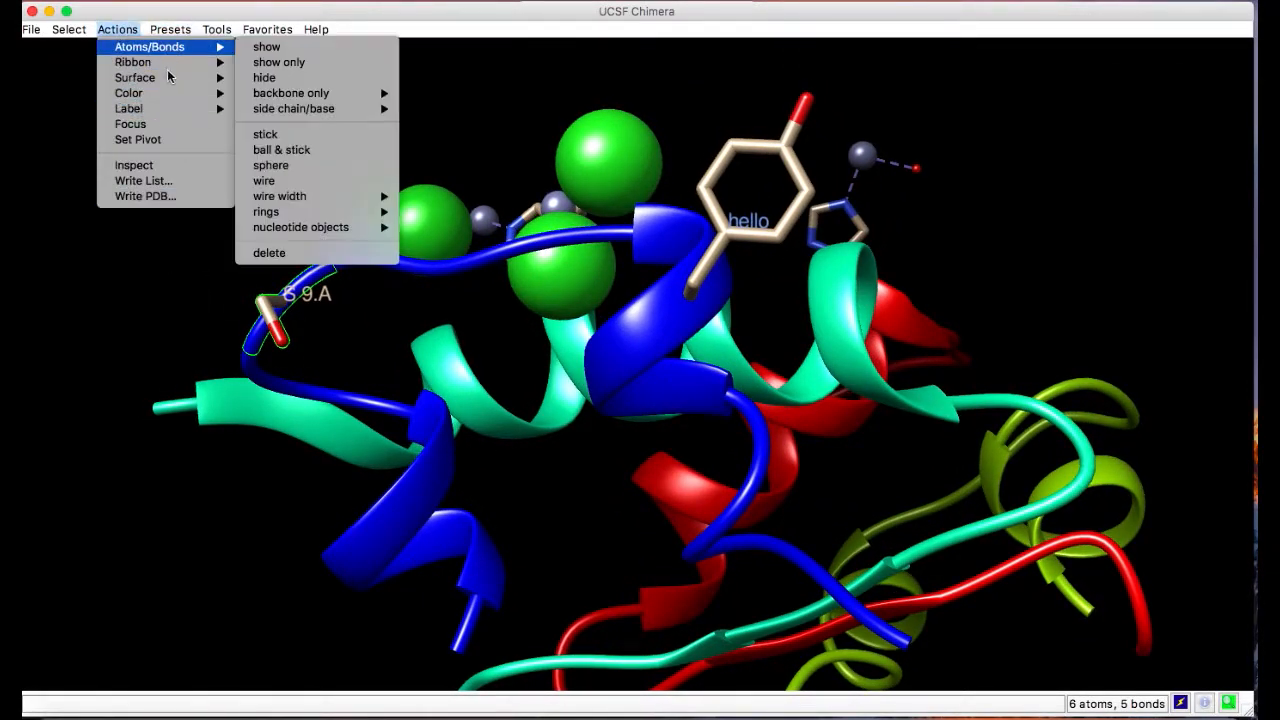
{"action": "mouse_move", "coordinate": [180, 93]}
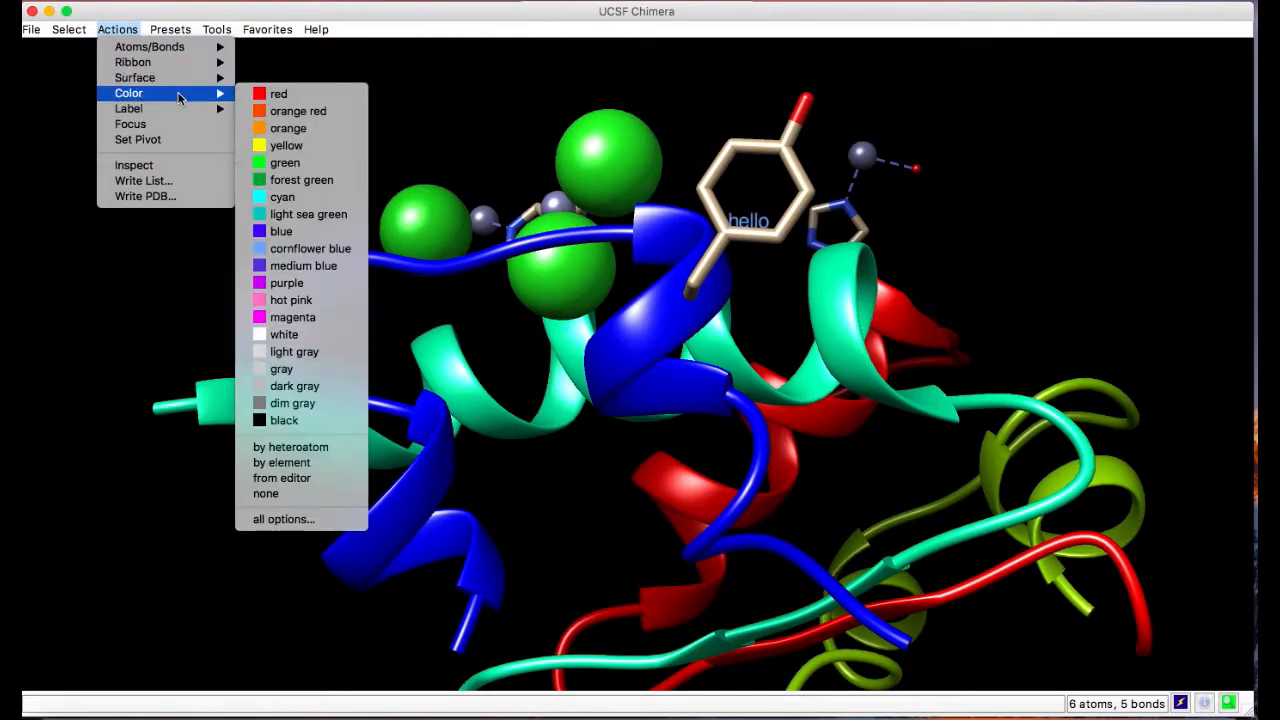
{"action": "left_click", "coordinate": [310, 517]}
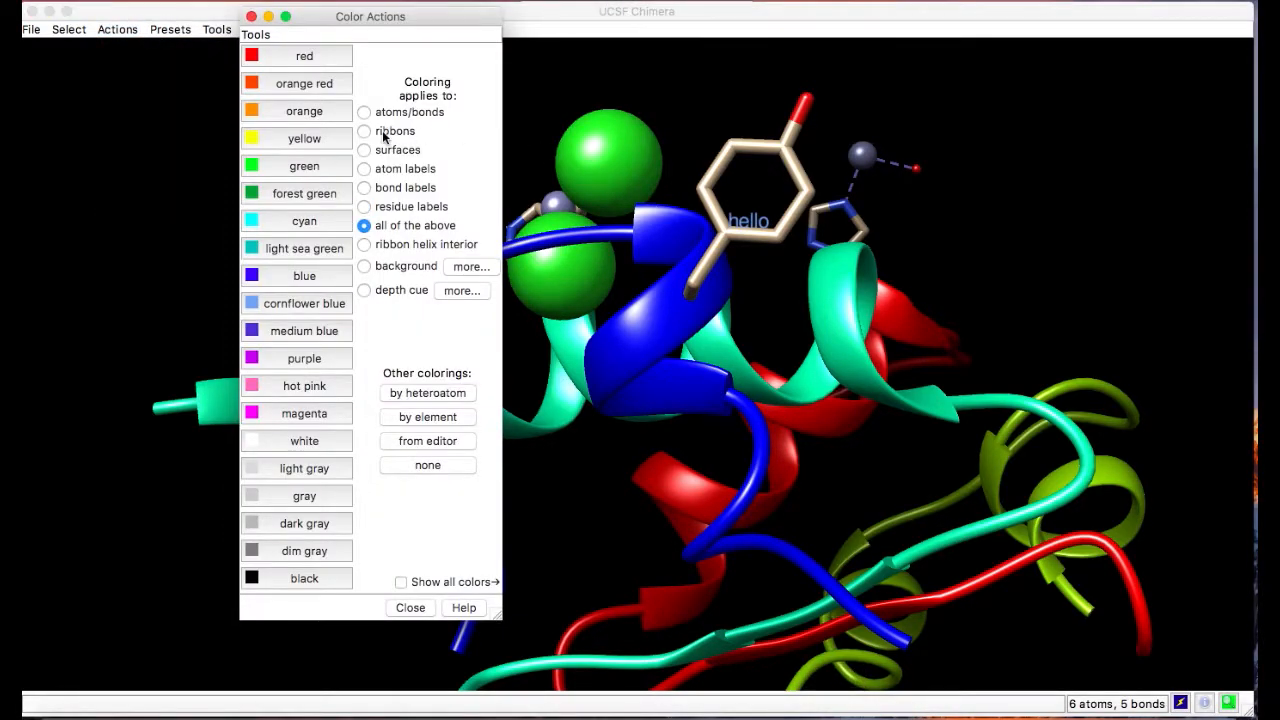
{"action": "left_click", "coordinate": [364, 206]}
{"action": "left_click_drag", "start_coordinate": [320, 17], "coordinate": [495, 23]}
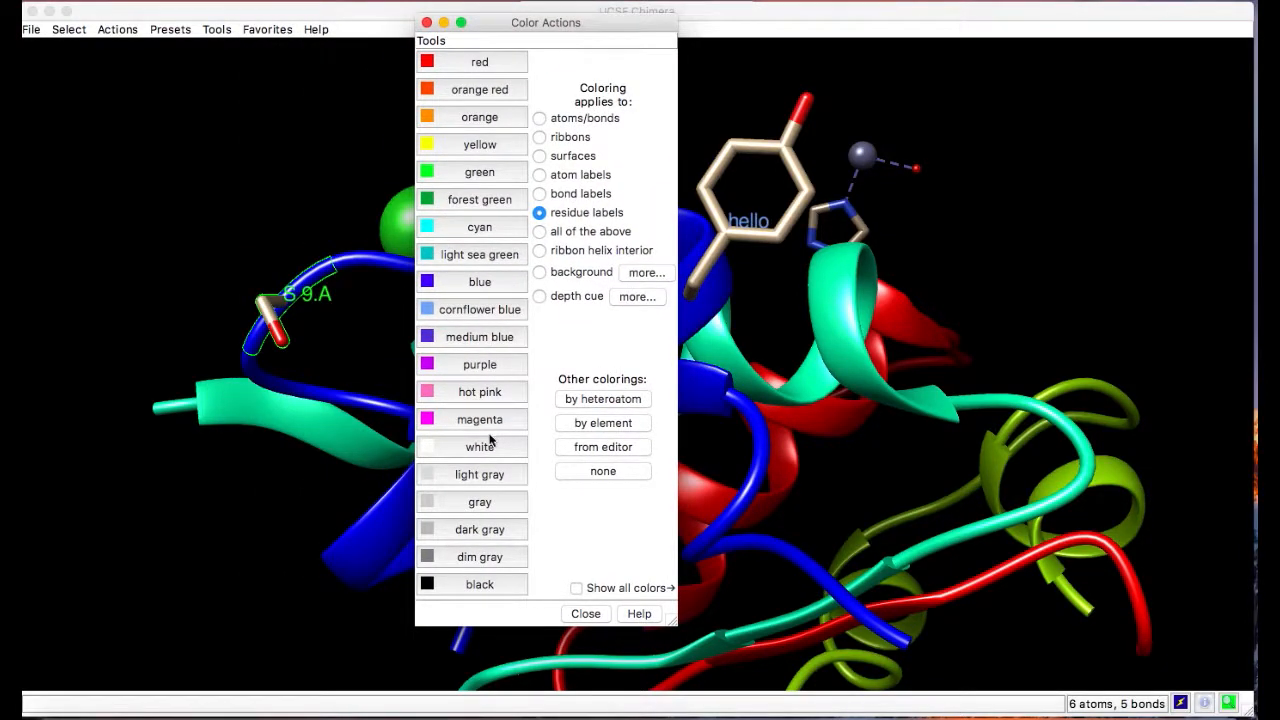
{"action": "left_click", "coordinate": [350, 362]}
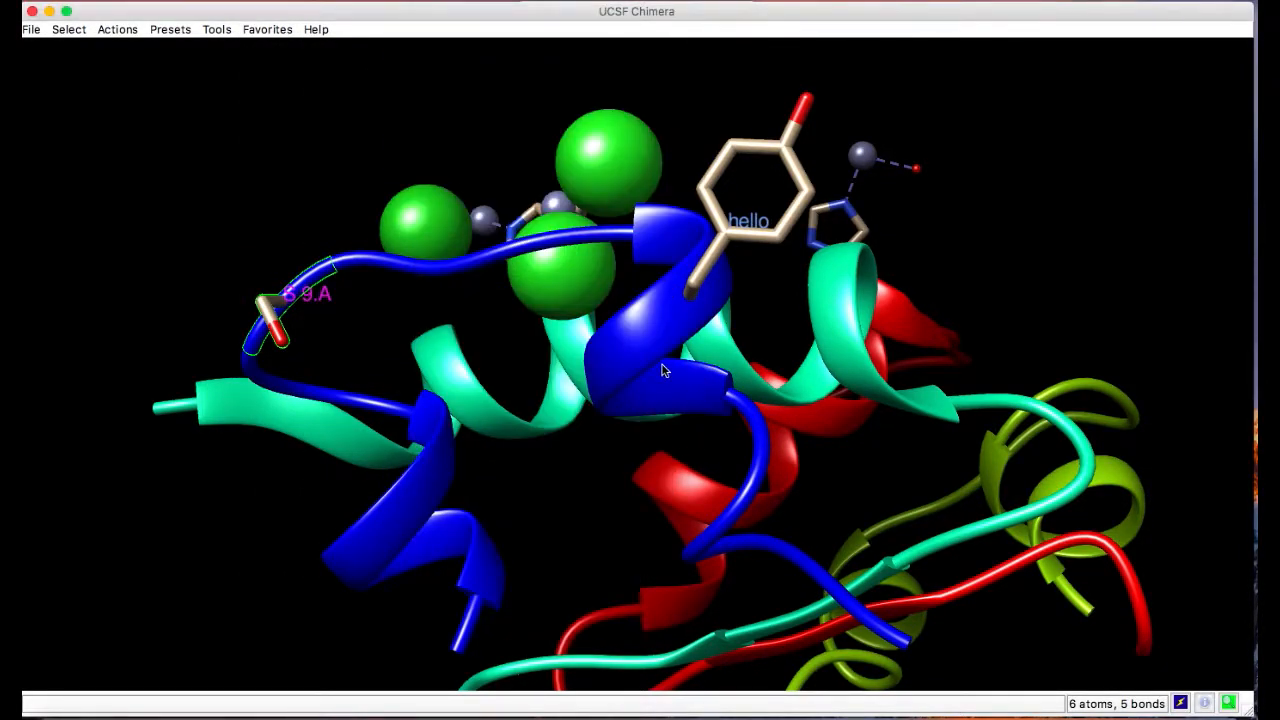
Examine the two labeled residues on the blue chain from several angles
{"action": "scroll", "coordinate": [662, 364], "scroll_direction": "right", "scroll_amount": 5}
{"action": "scroll", "coordinate": [662, 364], "scroll_direction": "left", "scroll_amount": 4}
{"action": "scroll", "coordinate": [662, 370], "scroll_direction": "up", "scroll_amount": 3}
{"action": "scroll", "coordinate": [662, 370], "scroll_direction": "right", "scroll_amount": 6}
{"action": "scroll", "coordinate": [662, 370], "scroll_direction": "down", "scroll_amount": 6}
{"action": "scroll", "coordinate": [662, 370], "scroll_direction": "left", "scroll_amount": 6}
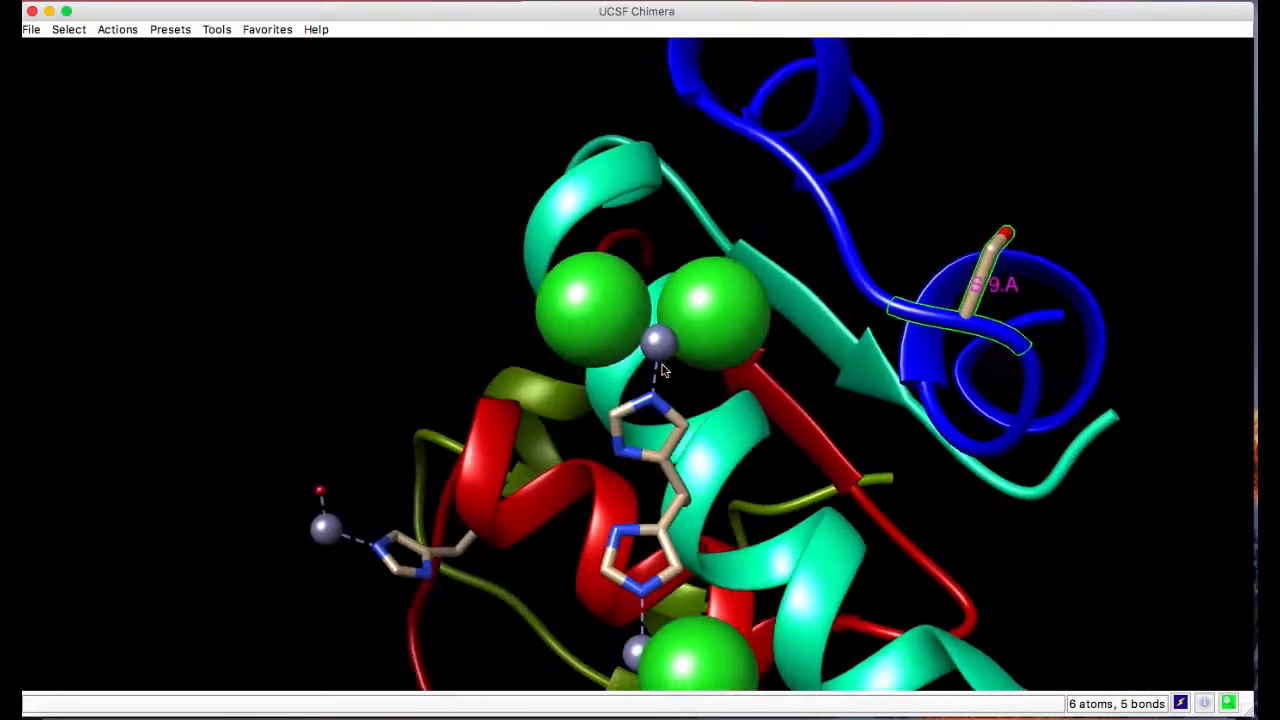
{"action": "scroll", "coordinate": [662, 370], "scroll_direction": "right", "scroll_amount": 5}
{"action": "scroll", "coordinate": [662, 370], "scroll_direction": "right", "scroll_amount": 4}
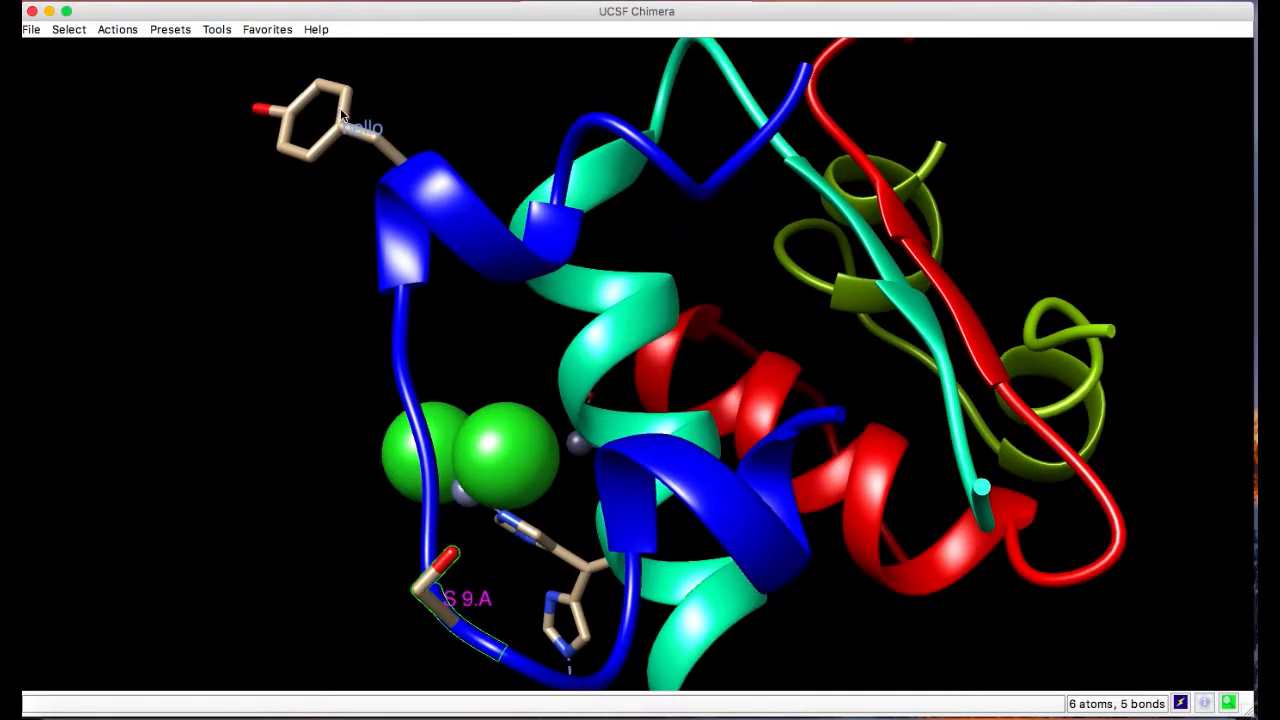
{"action": "left_click_drag", "start_coordinate": [360, 127], "coordinate": [469, 156]}
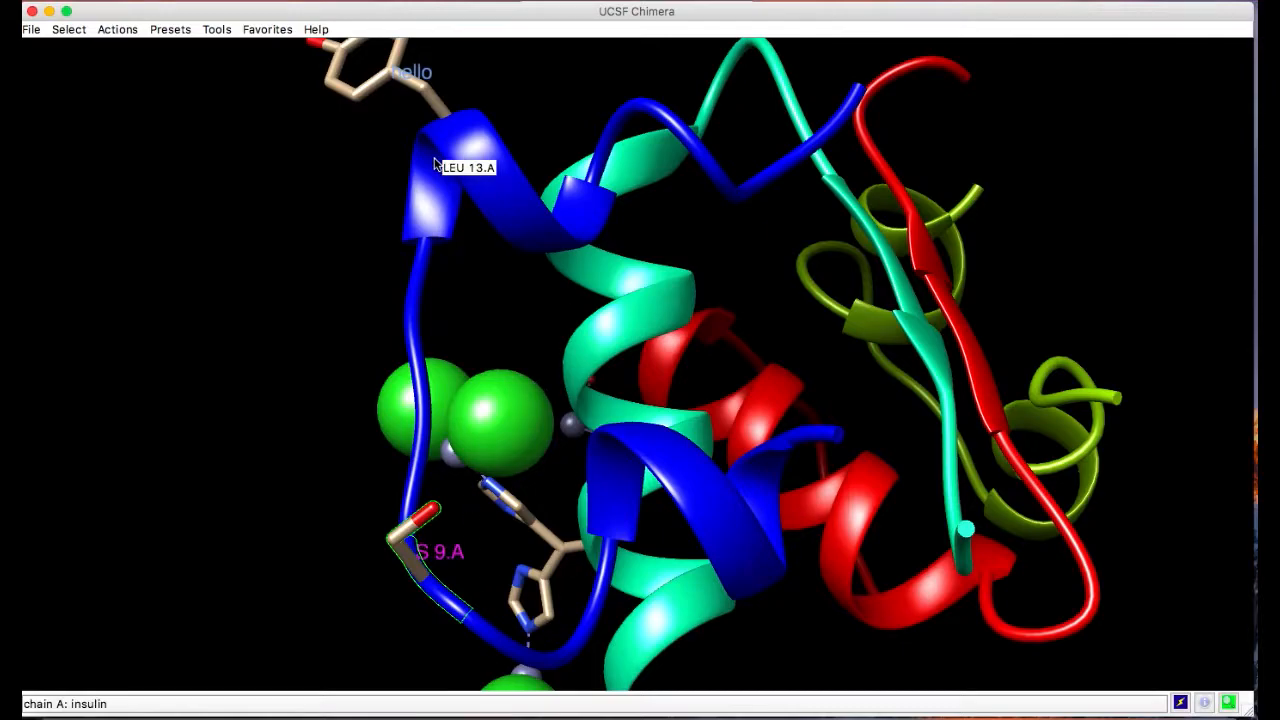
Select the "hello" residue together with the residue labeled S 9.A
{"action": "left_click", "coordinate": [117, 29]}
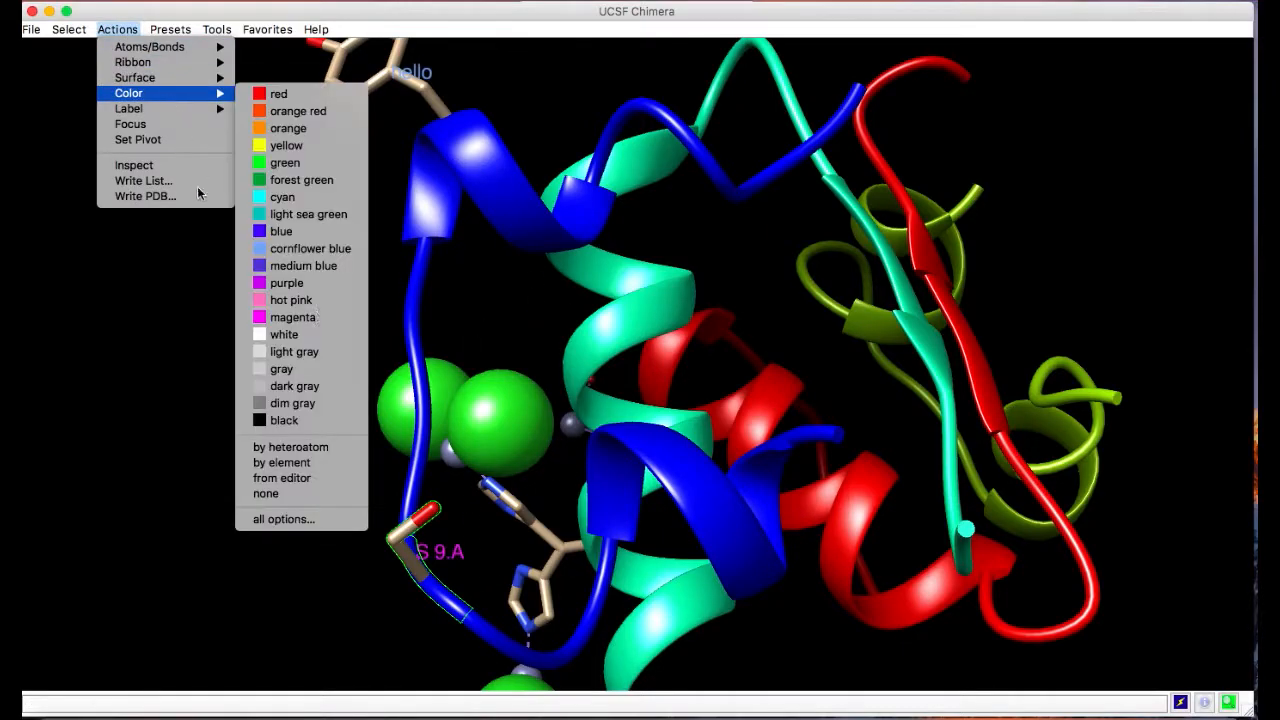
{"action": "left_click", "coordinate": [588, 238]}
{"action": "left_click", "coordinate": [441, 98], "text": "ctrl"}
{"action": "left_click", "coordinate": [441, 167], "text": "ctrl"}
{"action": "left_click", "coordinate": [446, 124], "text": "ctrl"}
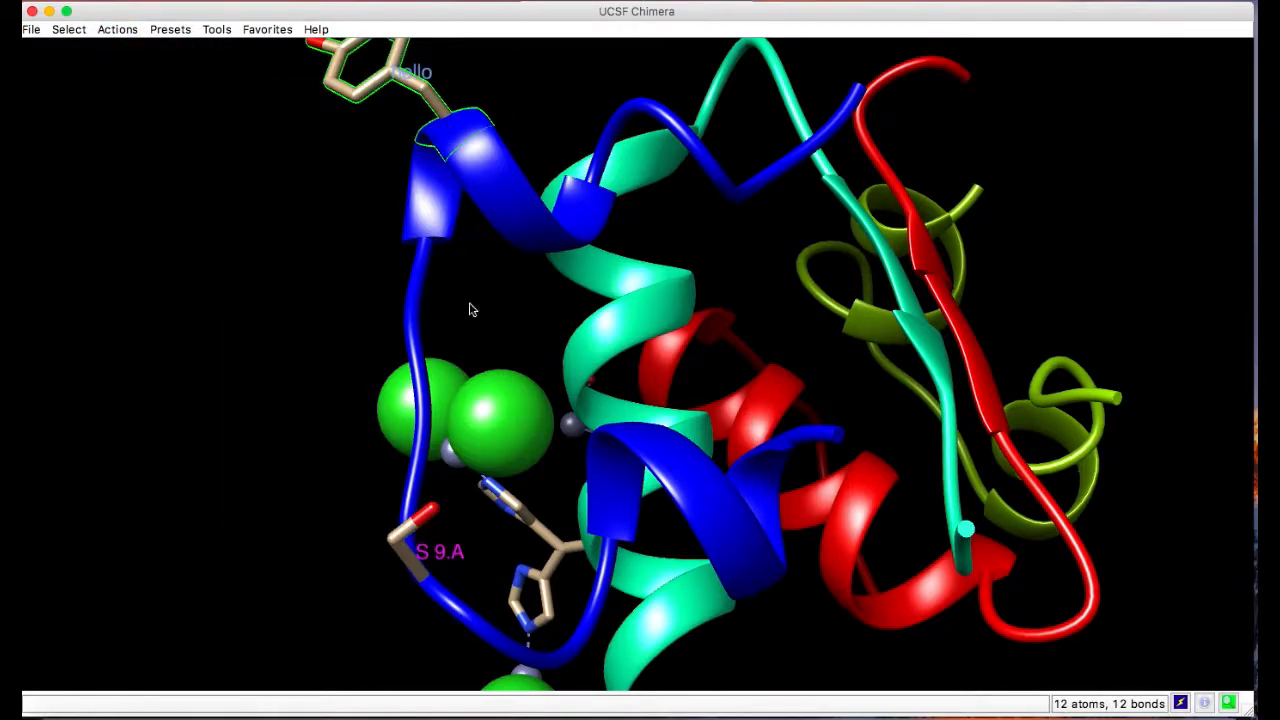
{"action": "left_click", "coordinate": [446, 584], "text": "ctrl+shift"}
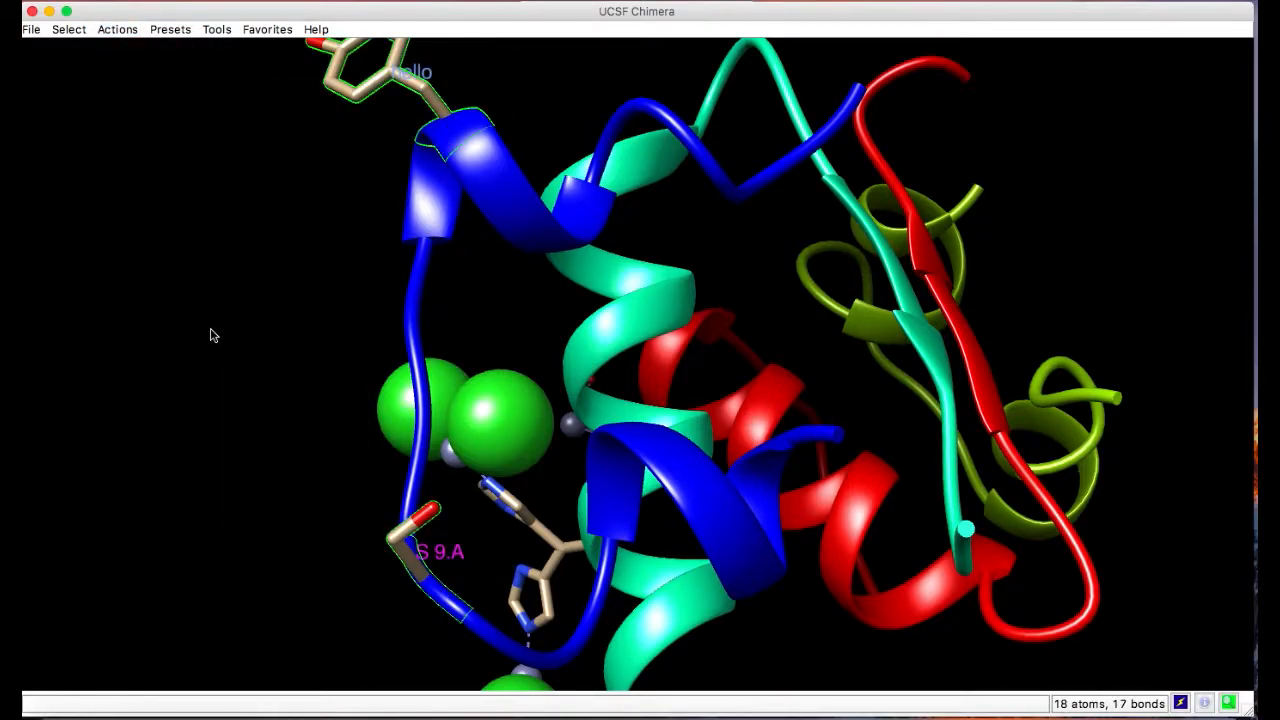
Turn off the residue labels on the two selected residues and clear the selection
{"action": "left_click", "coordinate": [117, 29]}
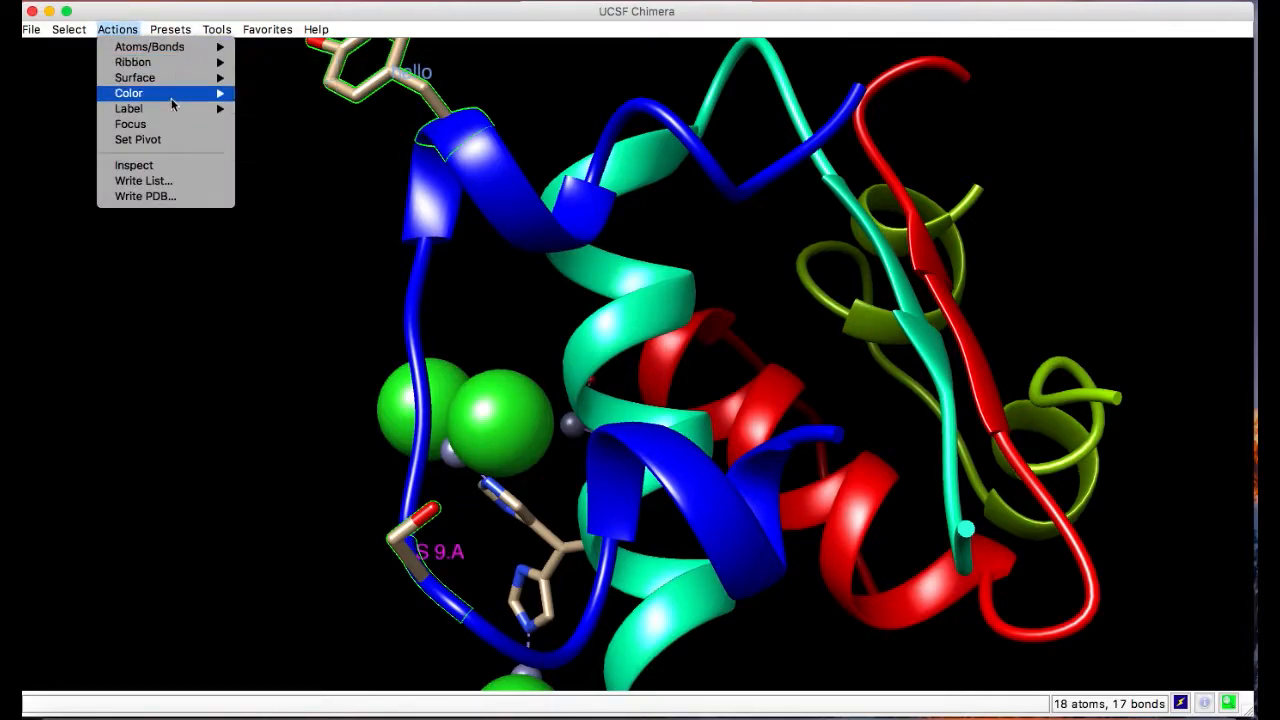
{"action": "mouse_move", "coordinate": [178, 110]}
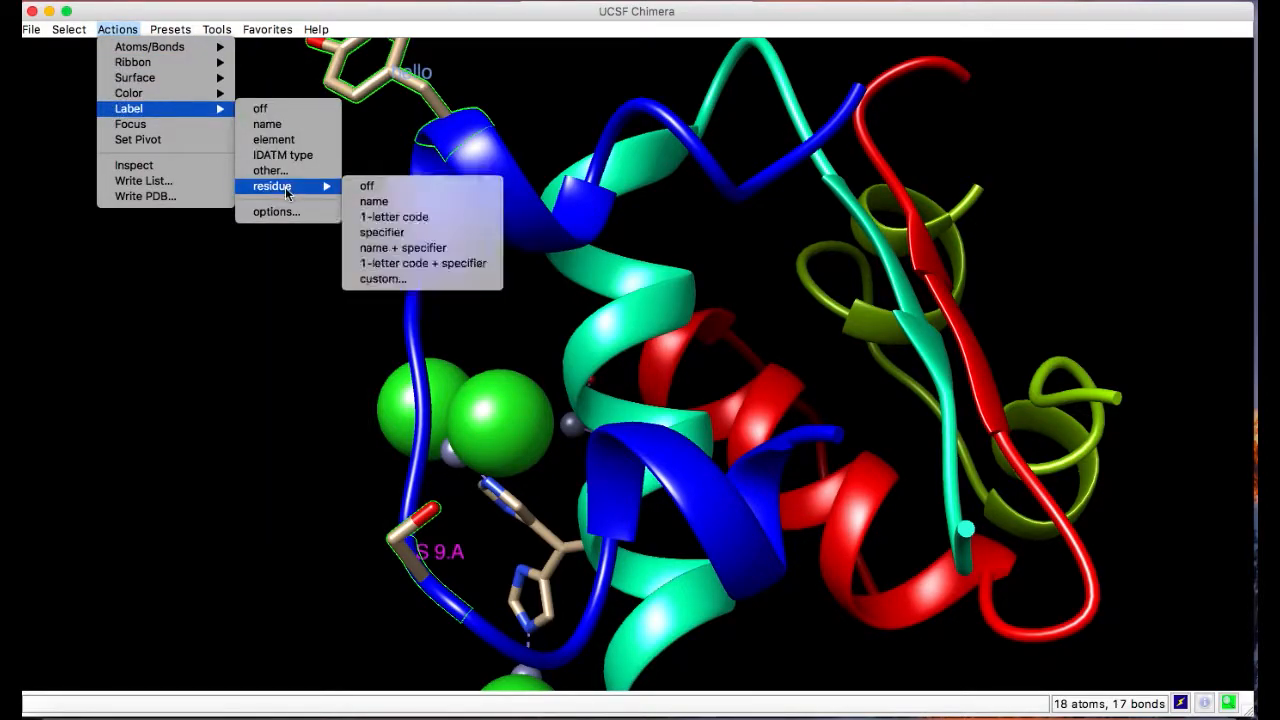
{"action": "left_click", "coordinate": [520, 186]}
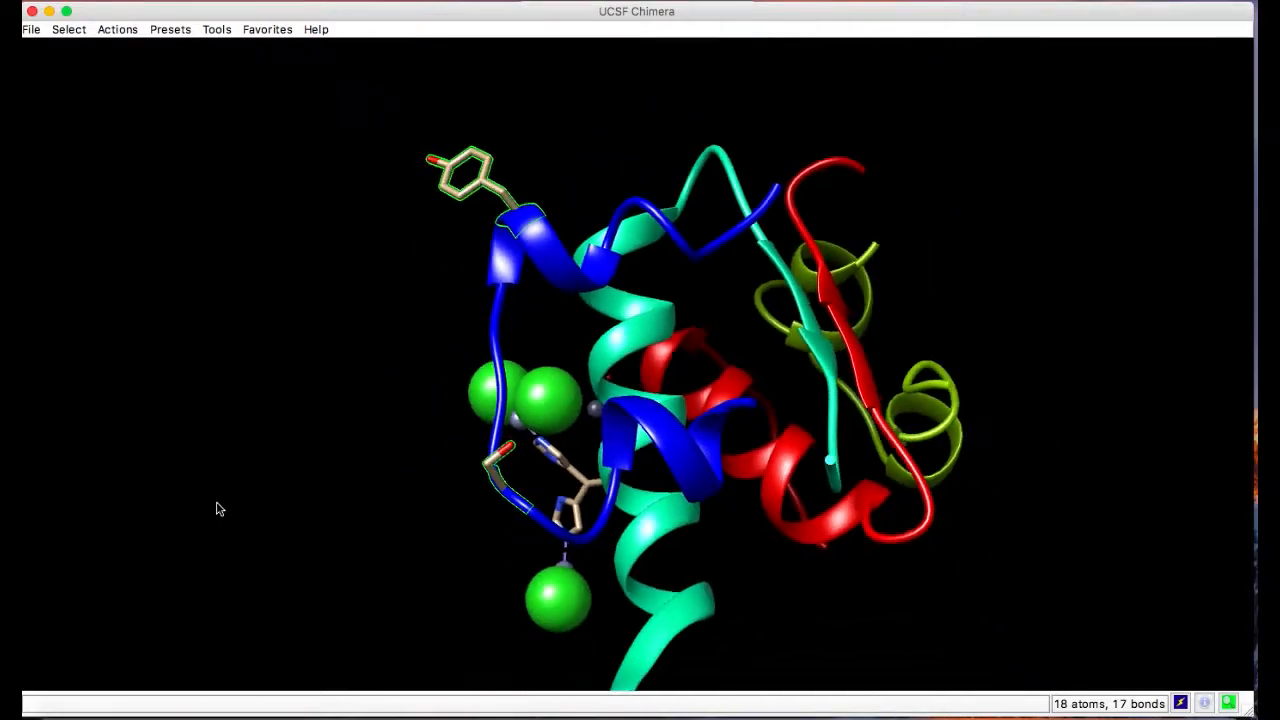
{"action": "scroll", "coordinate": [217, 508], "scroll_direction": "down", "scroll_amount": 2}
{"action": "left_click", "coordinate": [217, 508], "text": "ctrl"}
{"action": "scroll", "coordinate": [493, 397], "scroll_direction": "right", "scroll_amount": 5}
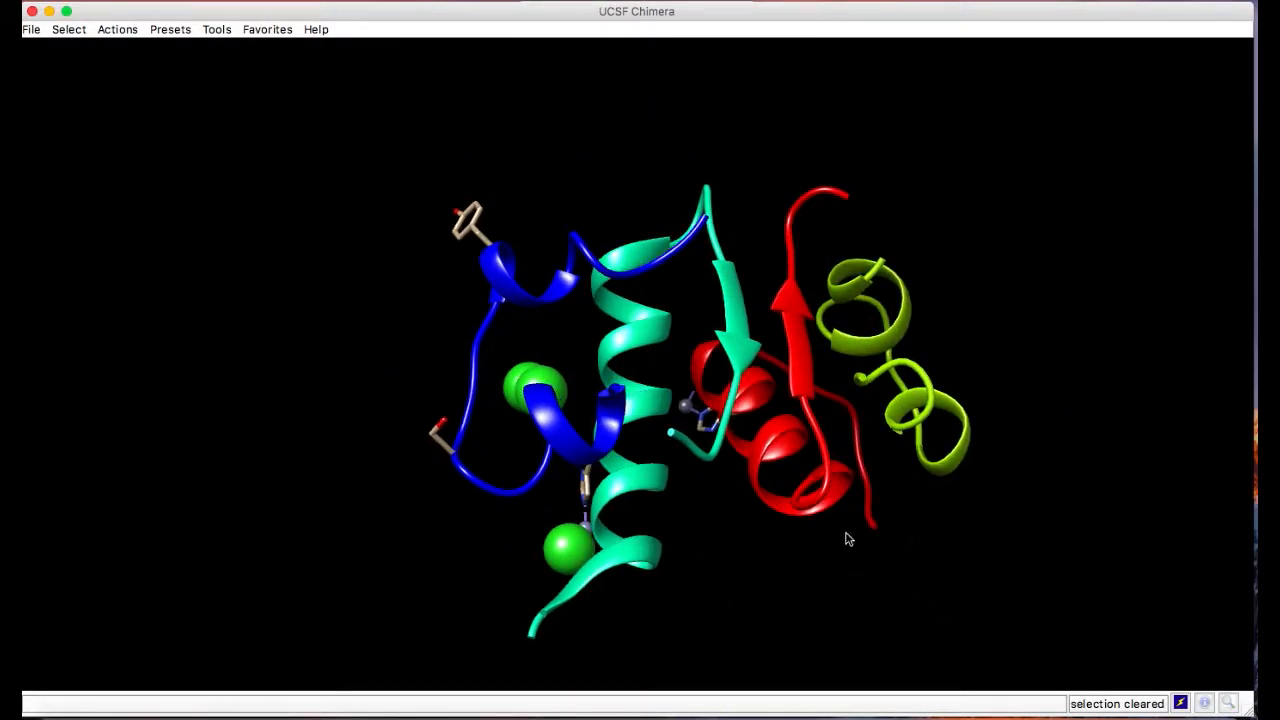
{"action": "scroll", "coordinate": [840, 526], "scroll_direction": "right", "scroll_amount": 5}
Show the Command Line from the general control tools
{"action": "left_click", "coordinate": [228, 26]}
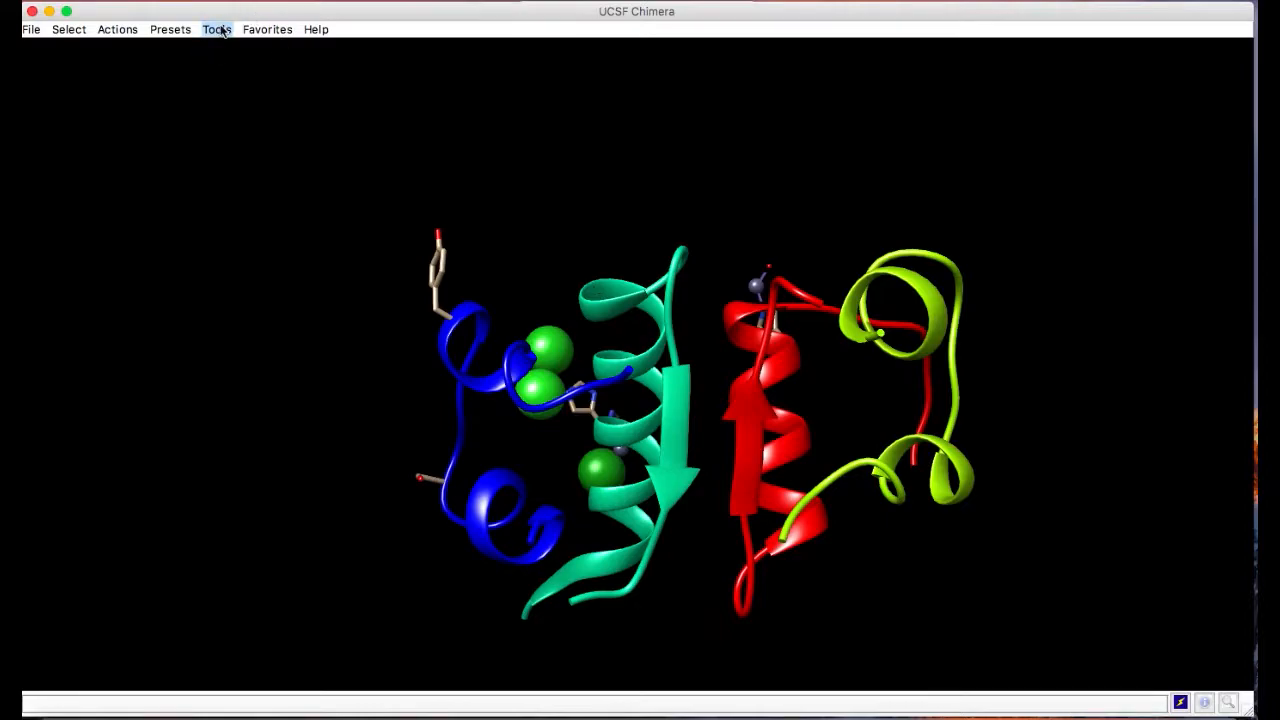
{"action": "mouse_move", "coordinate": [315, 55]}
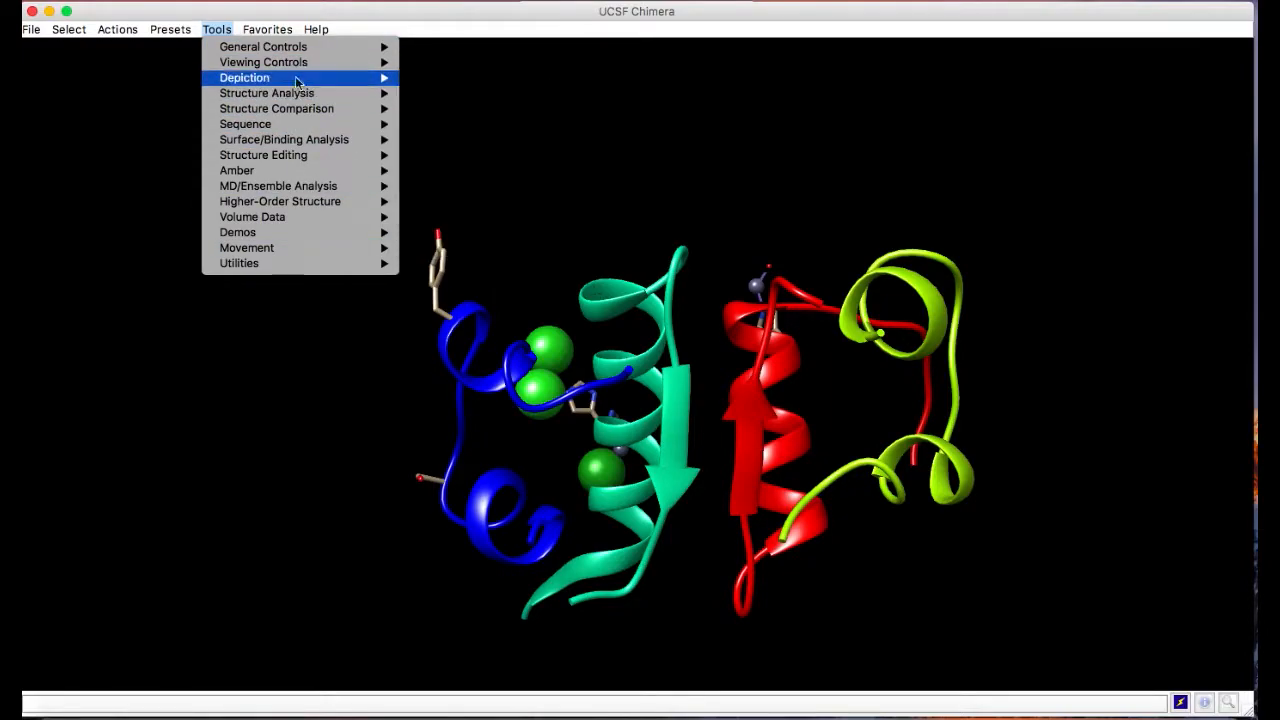
{"action": "mouse_move", "coordinate": [381, 100]}
{"action": "mouse_move", "coordinate": [337, 88]}
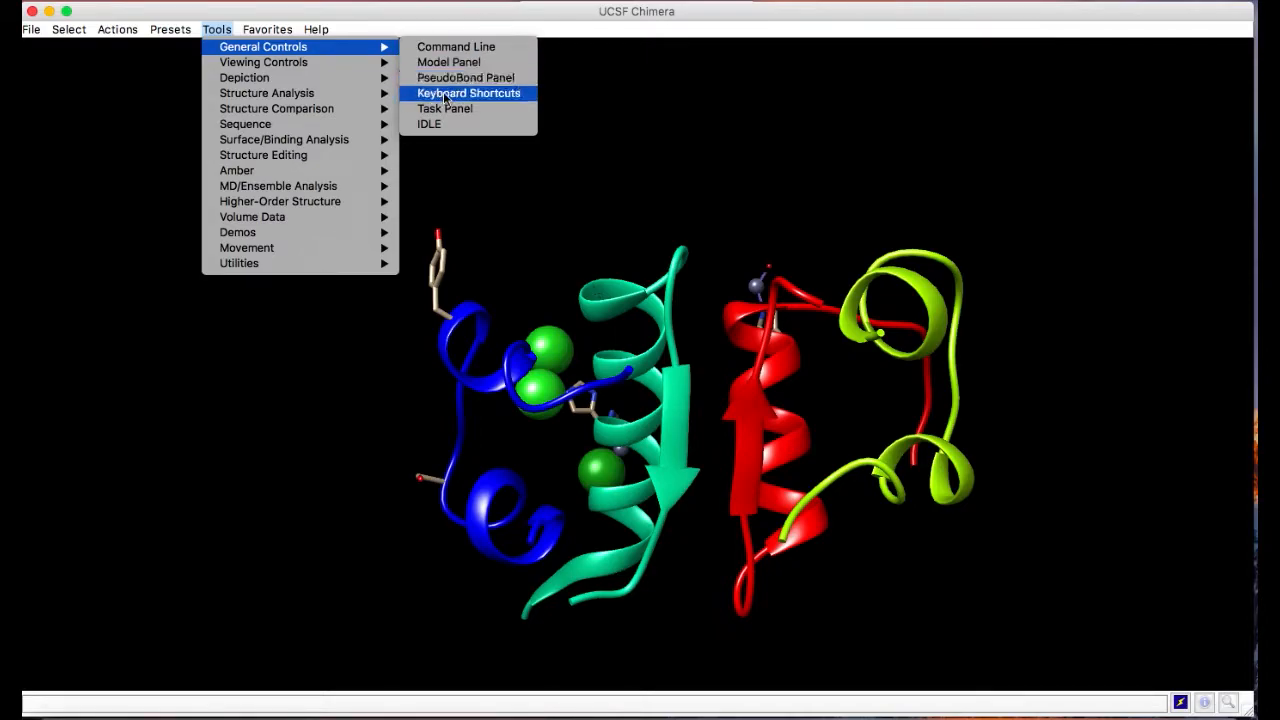
{"action": "left_click", "coordinate": [494, 46]}
Clear the trial text "sssss" from the command line
{"action": "left_click", "coordinate": [165, 656]}
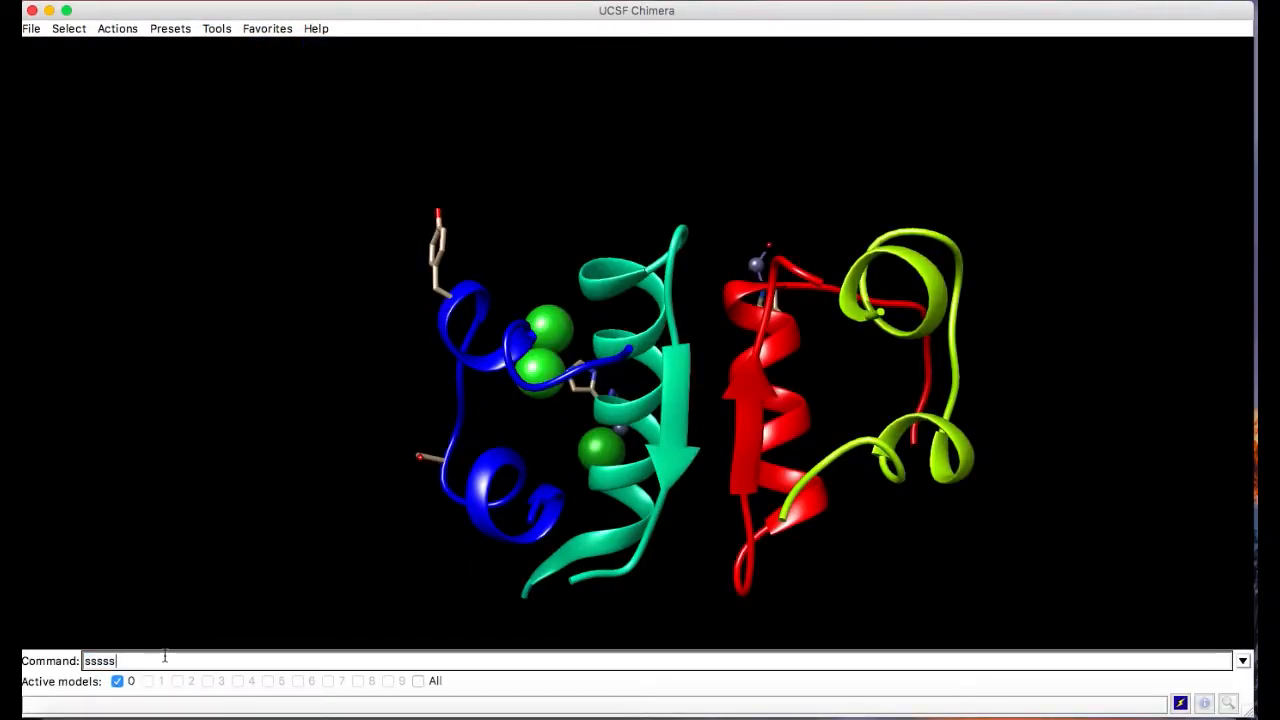
{"action": "key", "text": "BackSpace"}
{"action": "key", "text": "BackSpace"}
{"action": "key", "text": "BackSpace"}
{"action": "key", "text": "BackSpace"}
{"action": "key", "text": "BackSpace"}
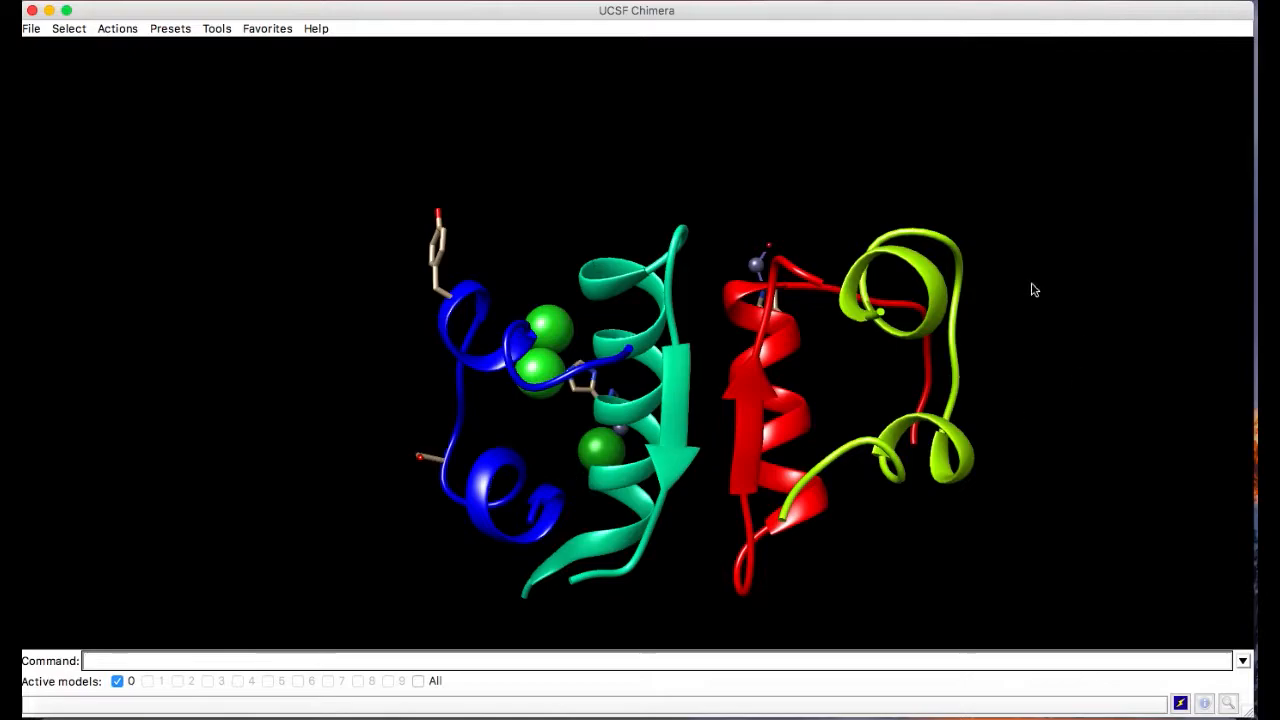
Open the Model Panel and place it over the dark area beside the green and red ribbons
{"action": "left_click", "coordinate": [193, 32]}
{"action": "left_click", "coordinate": [200, 46]}
{"action": "left_click", "coordinate": [210, 30]}
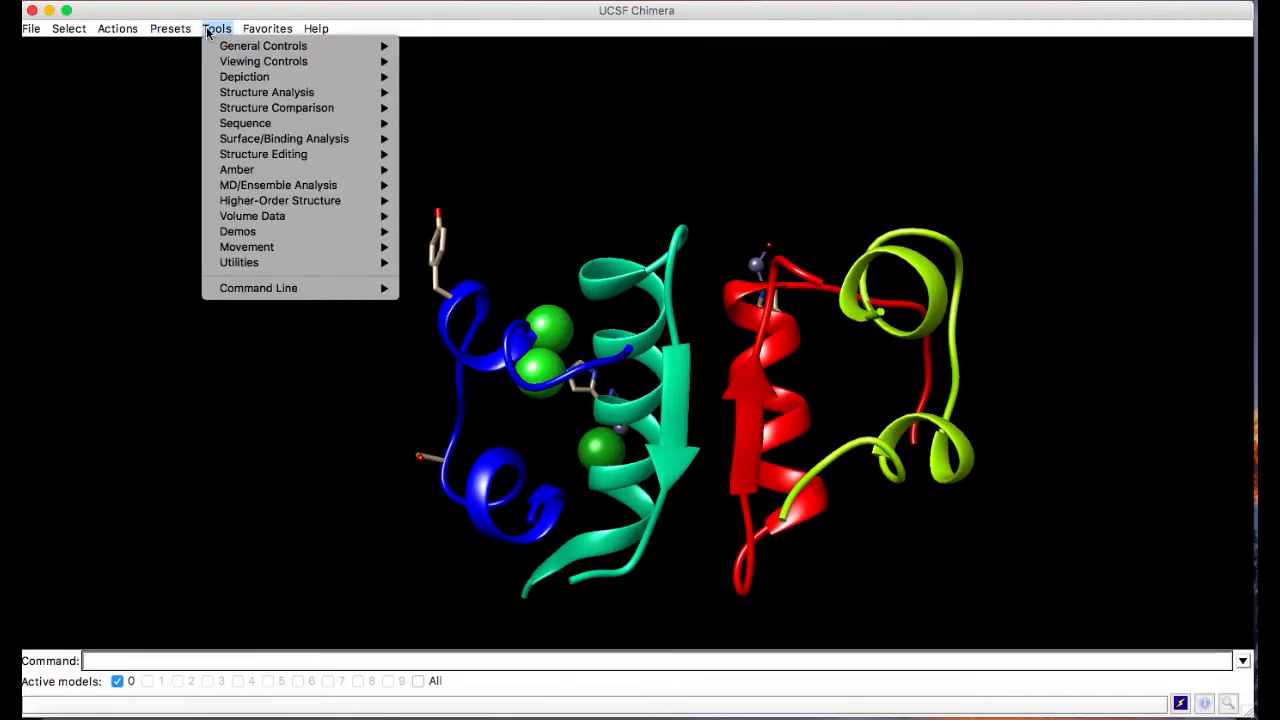
{"action": "mouse_move", "coordinate": [289, 61]}
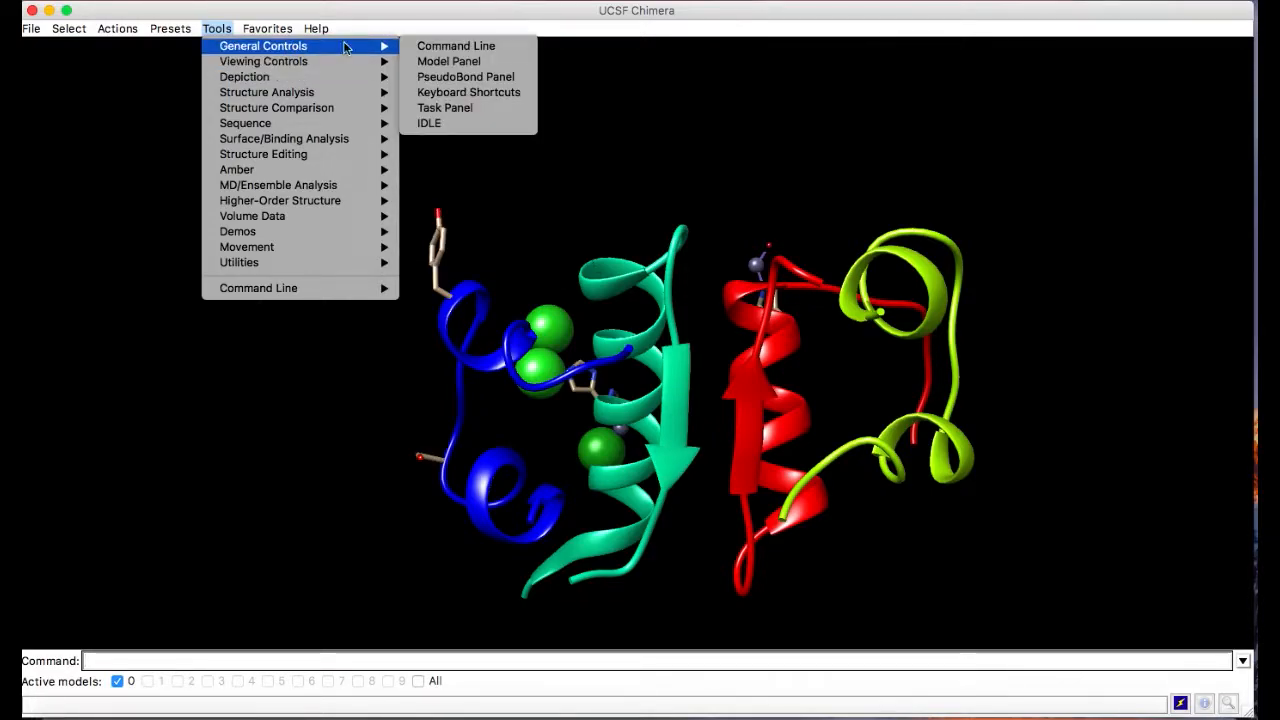
{"action": "left_click", "coordinate": [461, 64]}
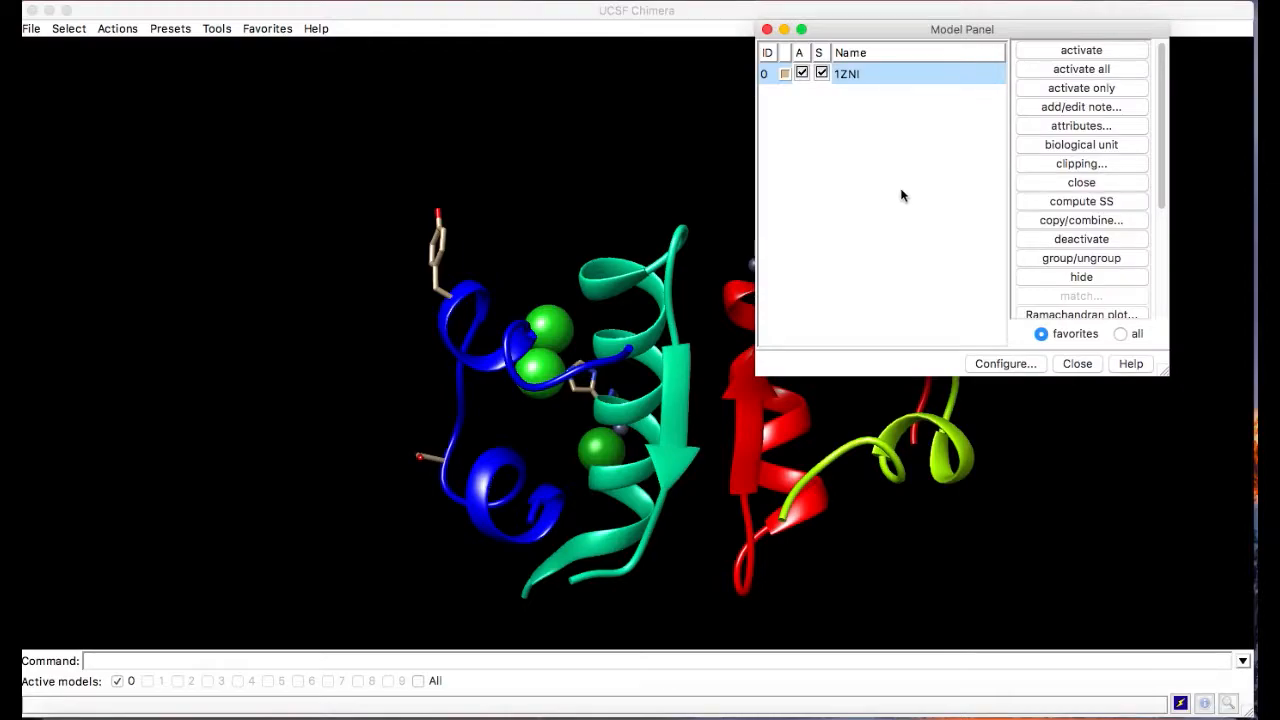
{"action": "left_click_drag", "start_coordinate": [1034, 28], "coordinate": [392, 77]}
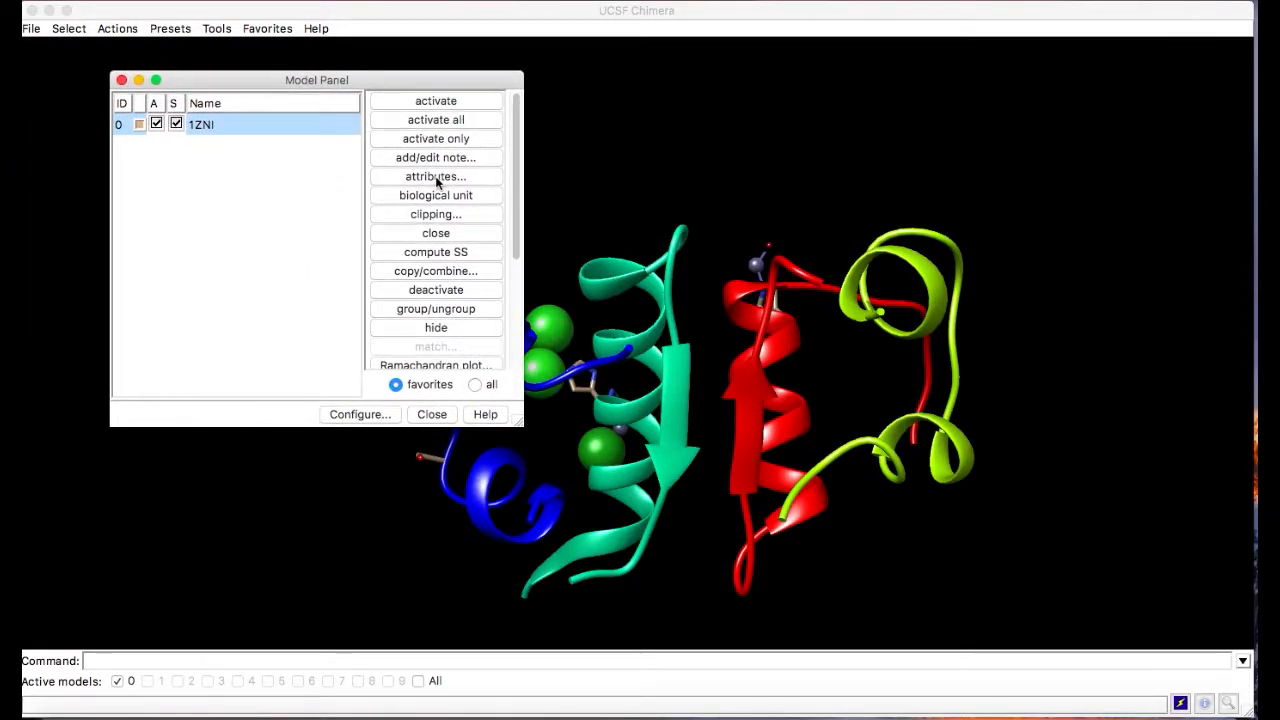
Look through the Model Panel's functions, inspect the molecule attributes of 1ZNI, and close the attributes window
{"action": "left_click_drag", "start_coordinate": [518, 262], "coordinate": [534, 191]}
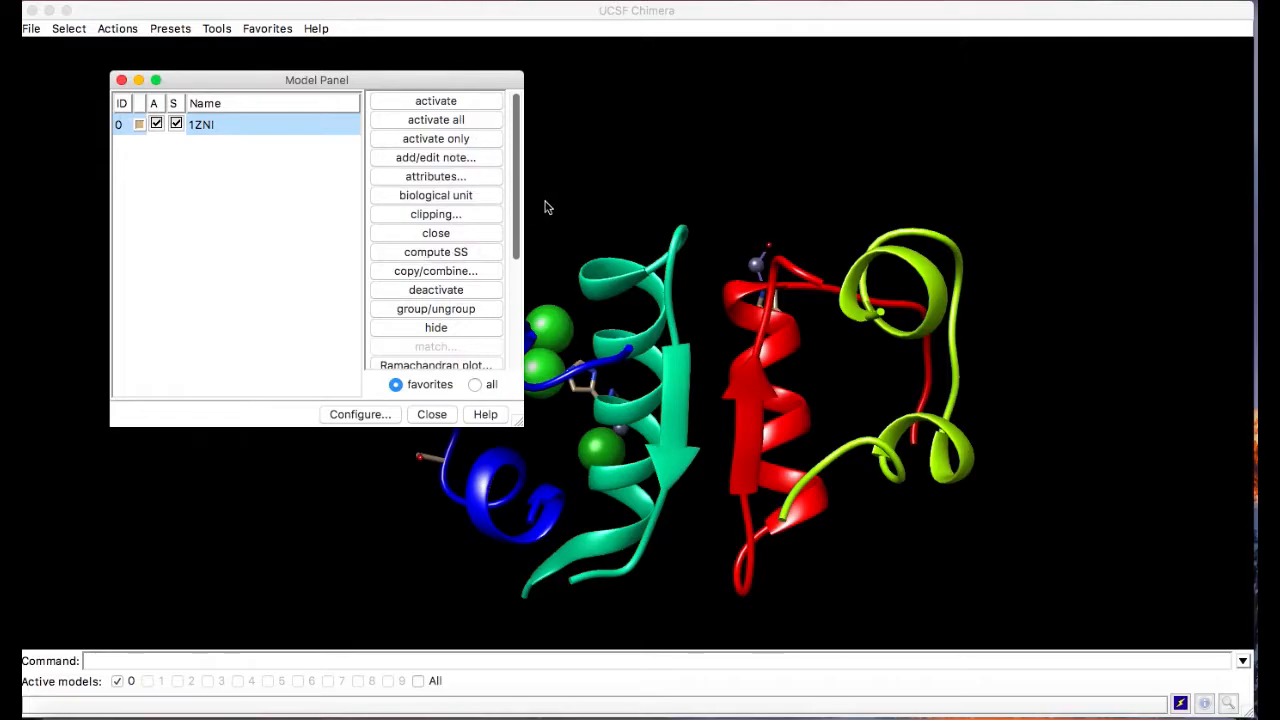
{"action": "scroll", "coordinate": [510, 220], "scroll_direction": "down", "scroll_amount": 5}
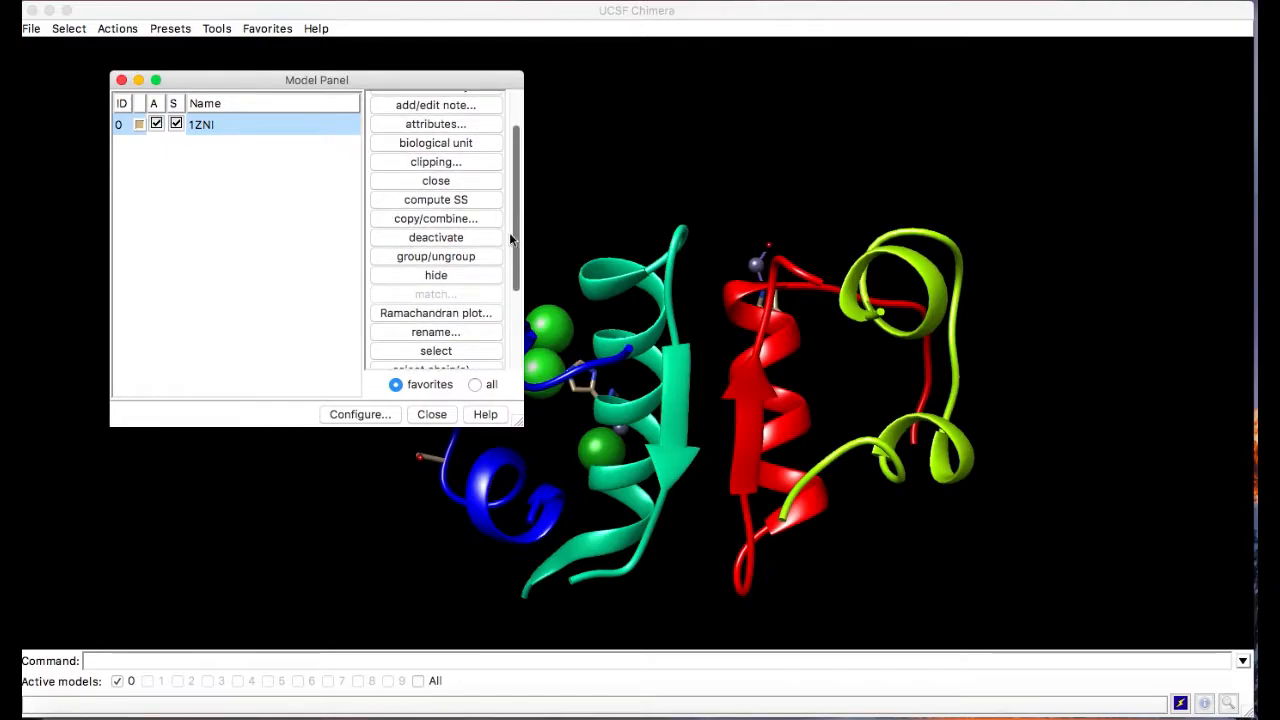
{"action": "scroll", "coordinate": [497, 319], "scroll_direction": "up", "scroll_amount": 5}
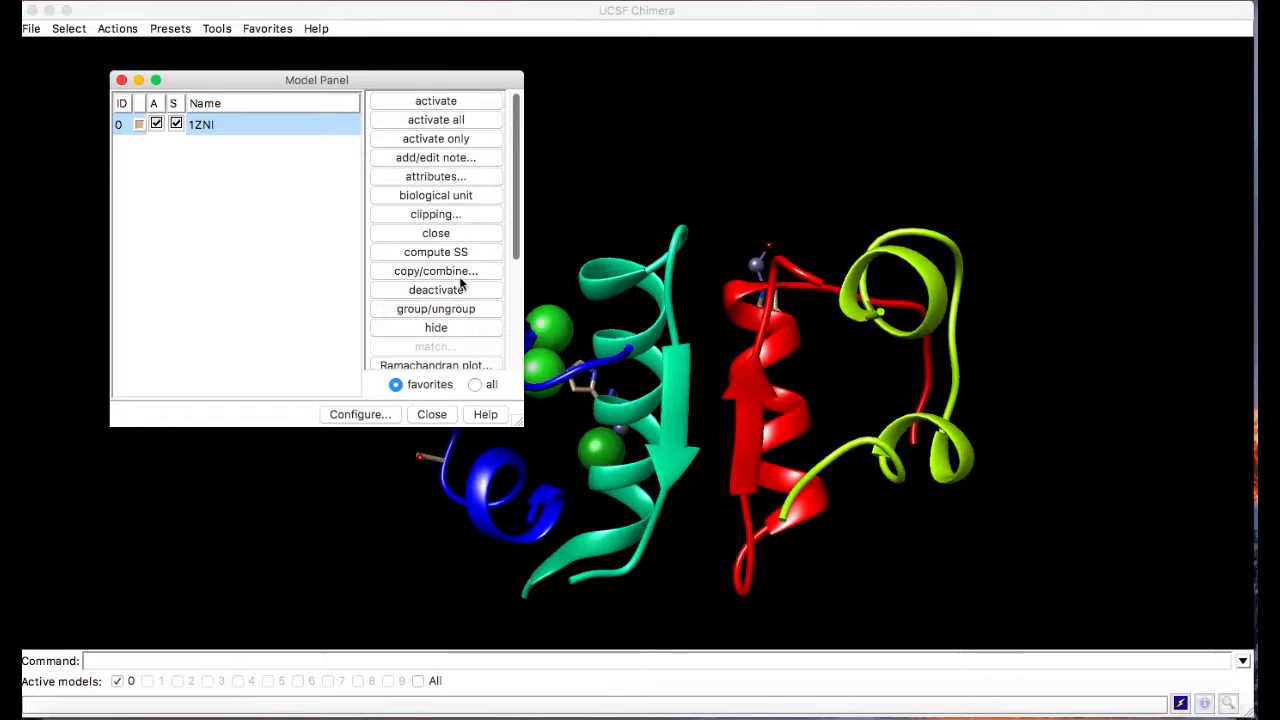
{"action": "left_click", "coordinate": [455, 176]}
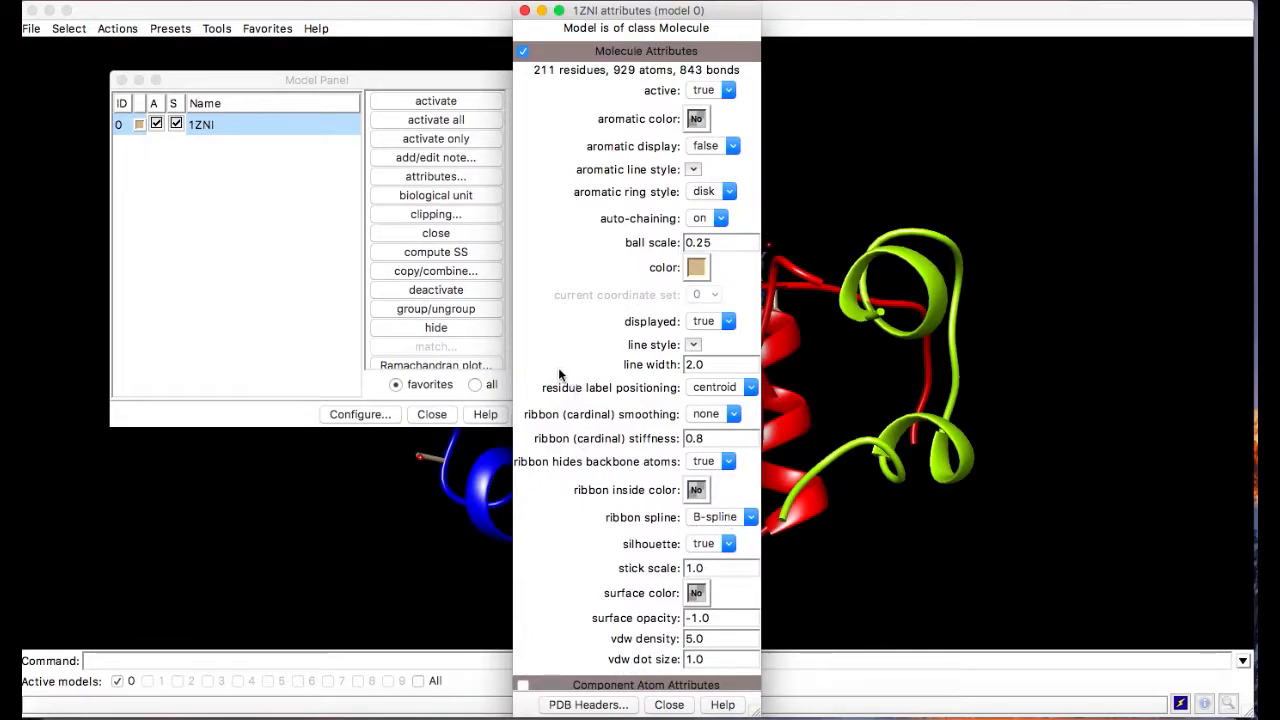
{"action": "left_click", "coordinate": [524, 11]}
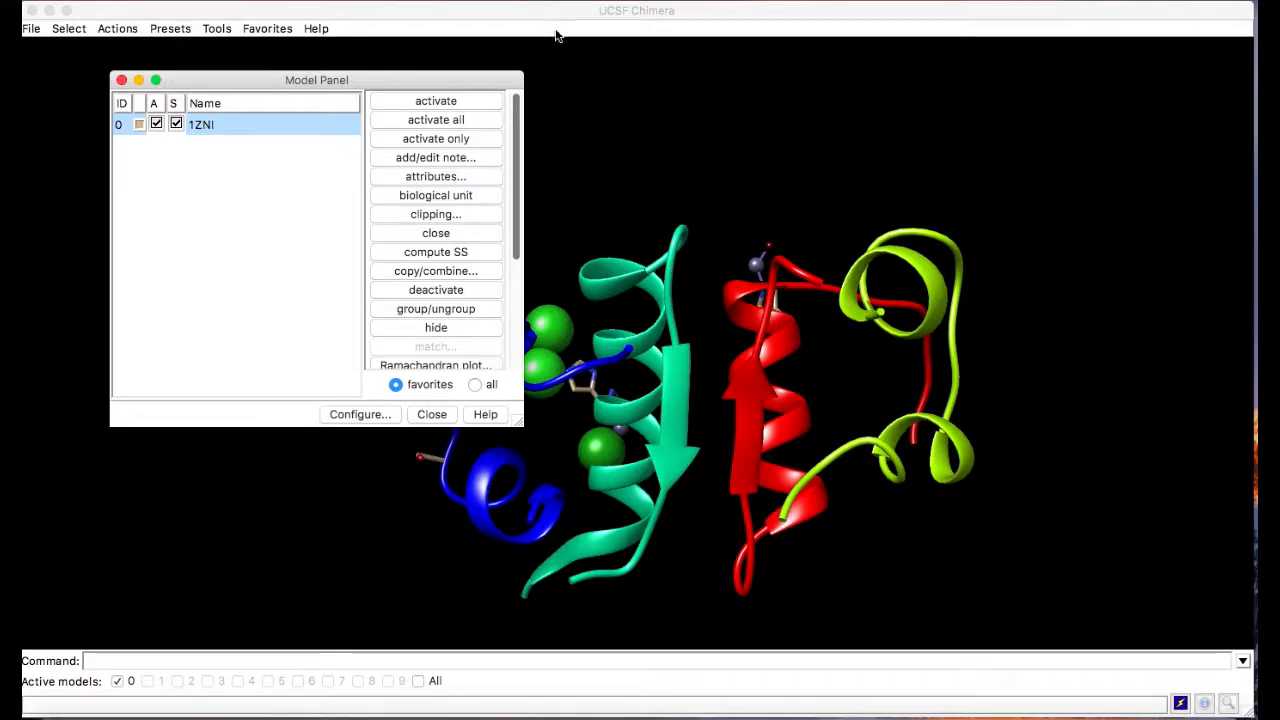
Generate the biological unit of 1ZNI, try selecting one of the assemblies, and clear the selection
{"action": "left_click", "coordinate": [468, 197]}
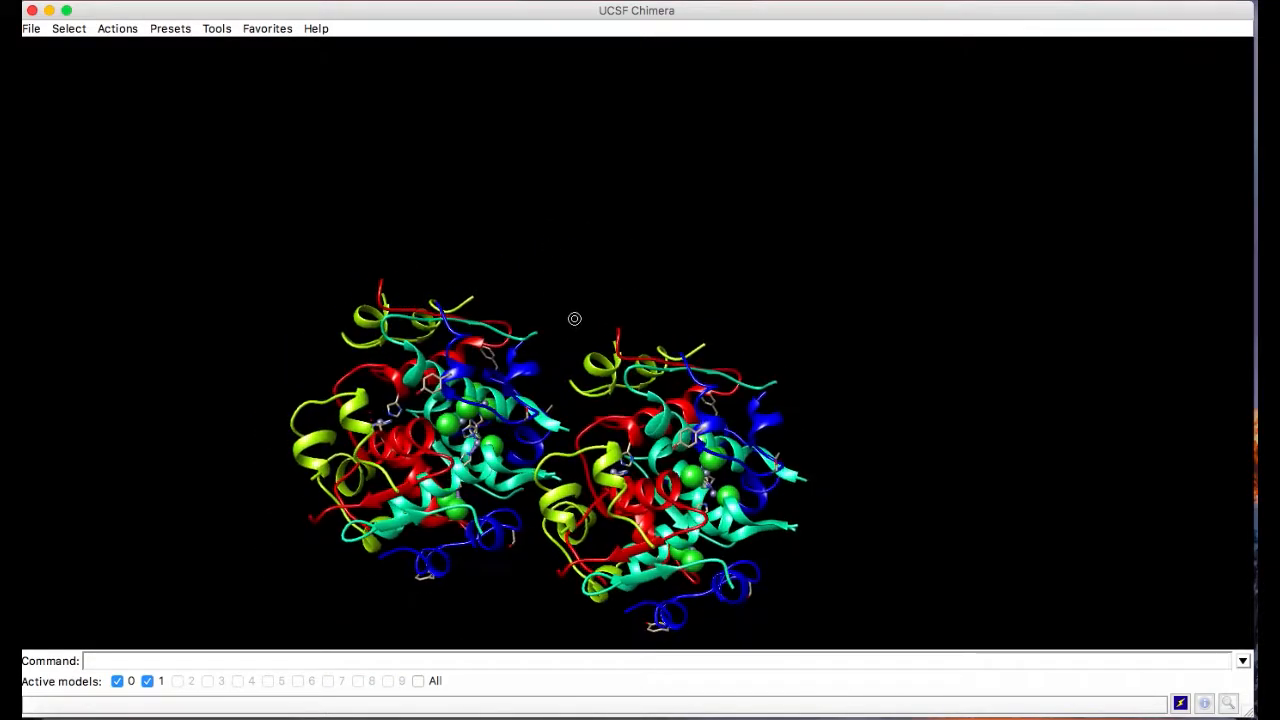
{"action": "left_click_drag", "start_coordinate": [575, 278], "coordinate": [861, 648], "text": "ctrl"}
{"action": "left_click", "coordinate": [280, 409], "text": "ctrl"}
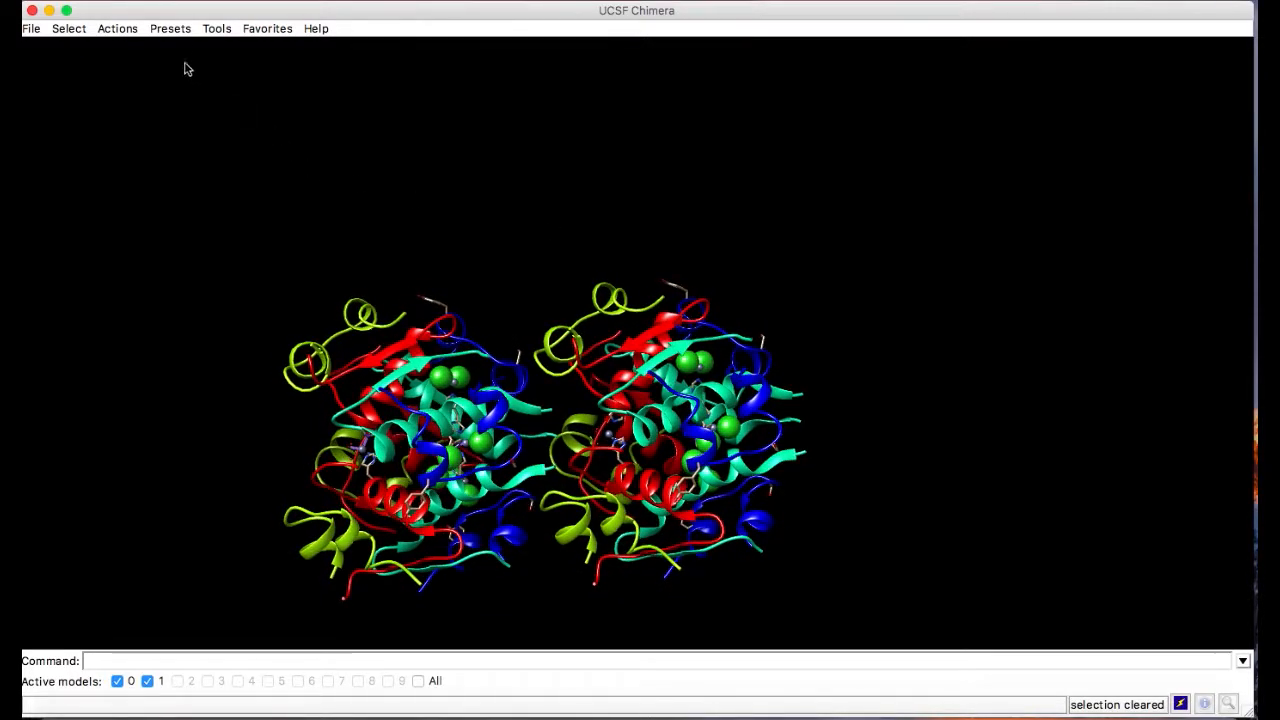
Compute the secondary structure of 1ZNI with an H-bond energy cutoff of -0.5 and minimum helix and strand lengths of 3
{"action": "left_click", "coordinate": [170, 28]}
{"action": "left_click", "coordinate": [213, 29]}
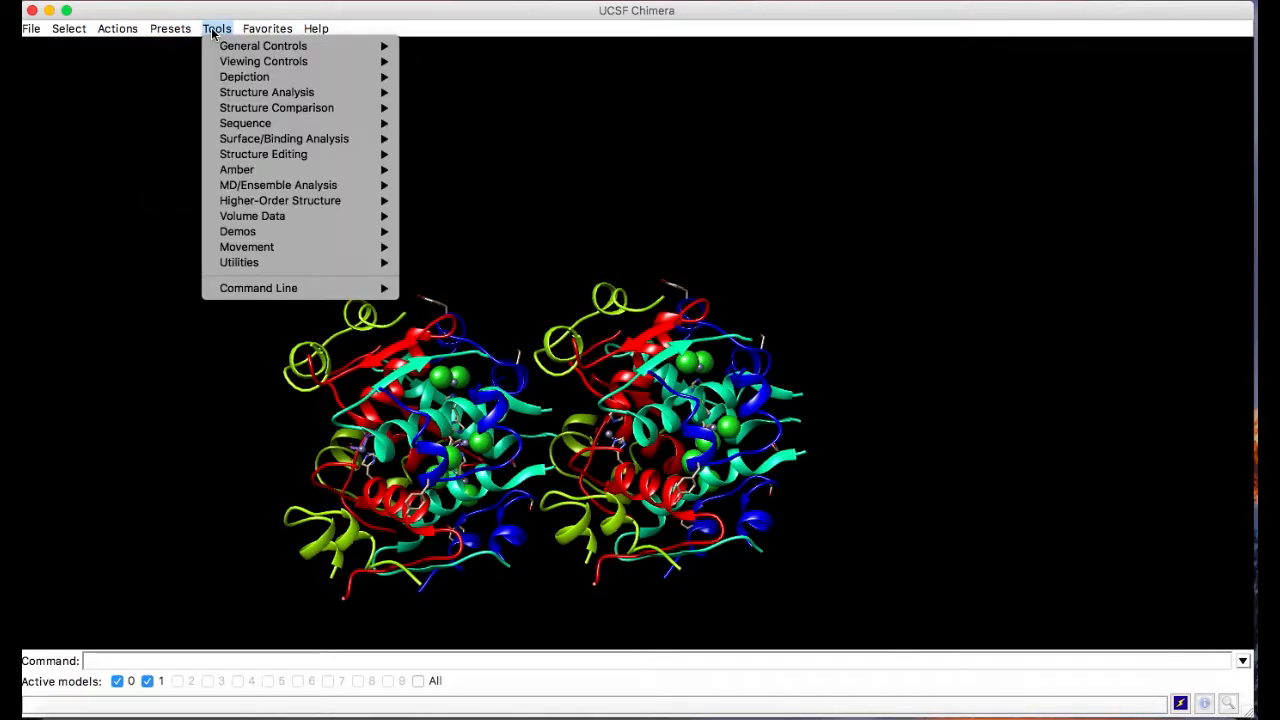
{"action": "mouse_move", "coordinate": [214, 44]}
{"action": "left_click", "coordinate": [449, 61]}
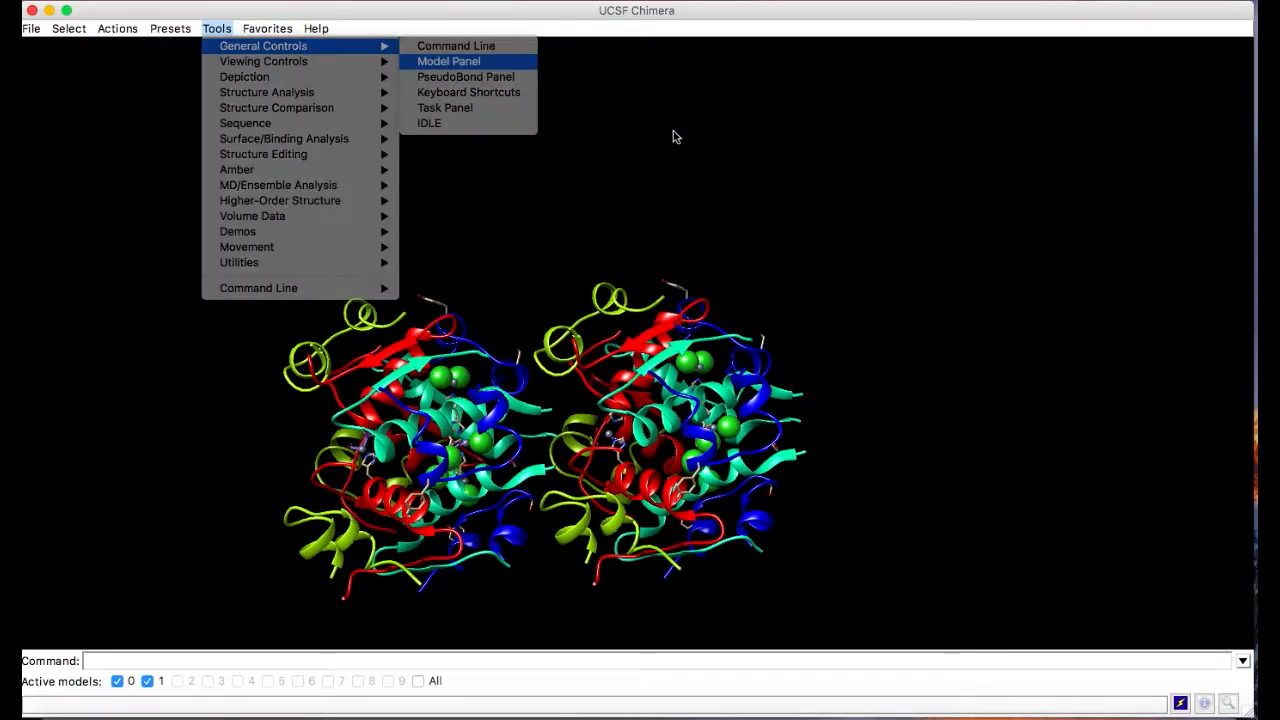
{"action": "left_click", "coordinate": [470, 253]}
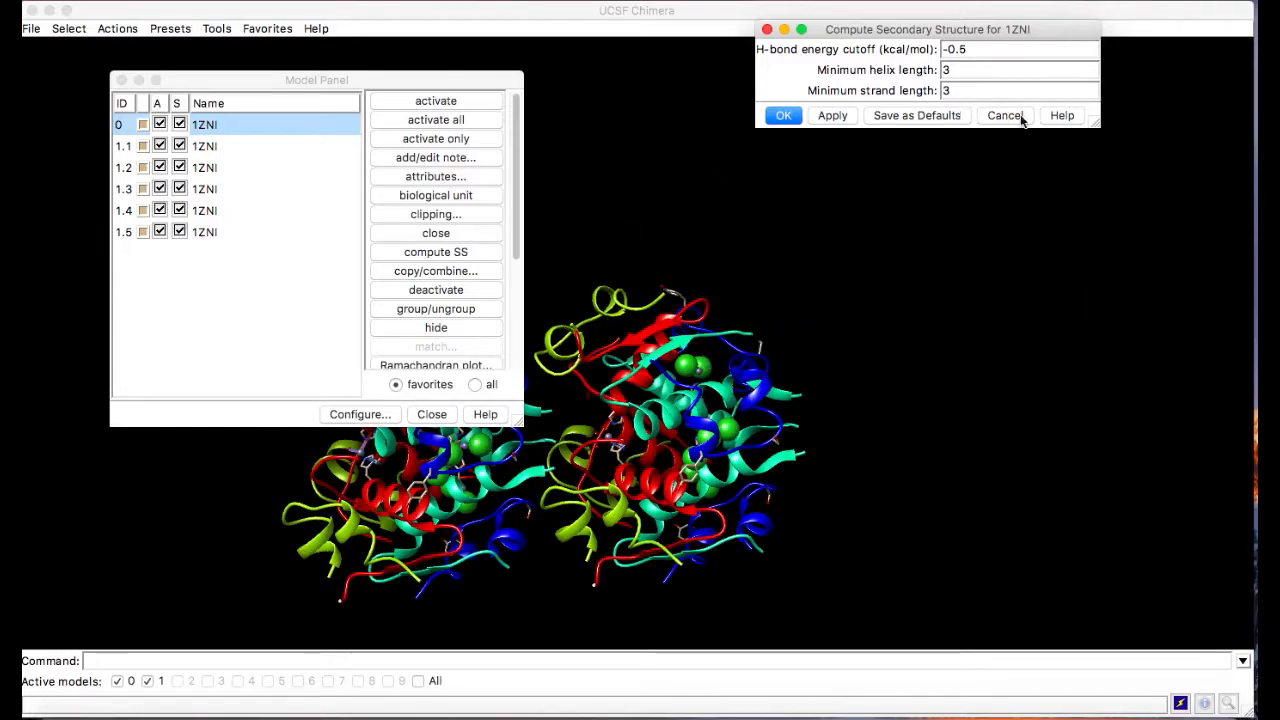
{"action": "left_click", "coordinate": [849, 122]}
{"action": "left_click", "coordinate": [850, 121]}
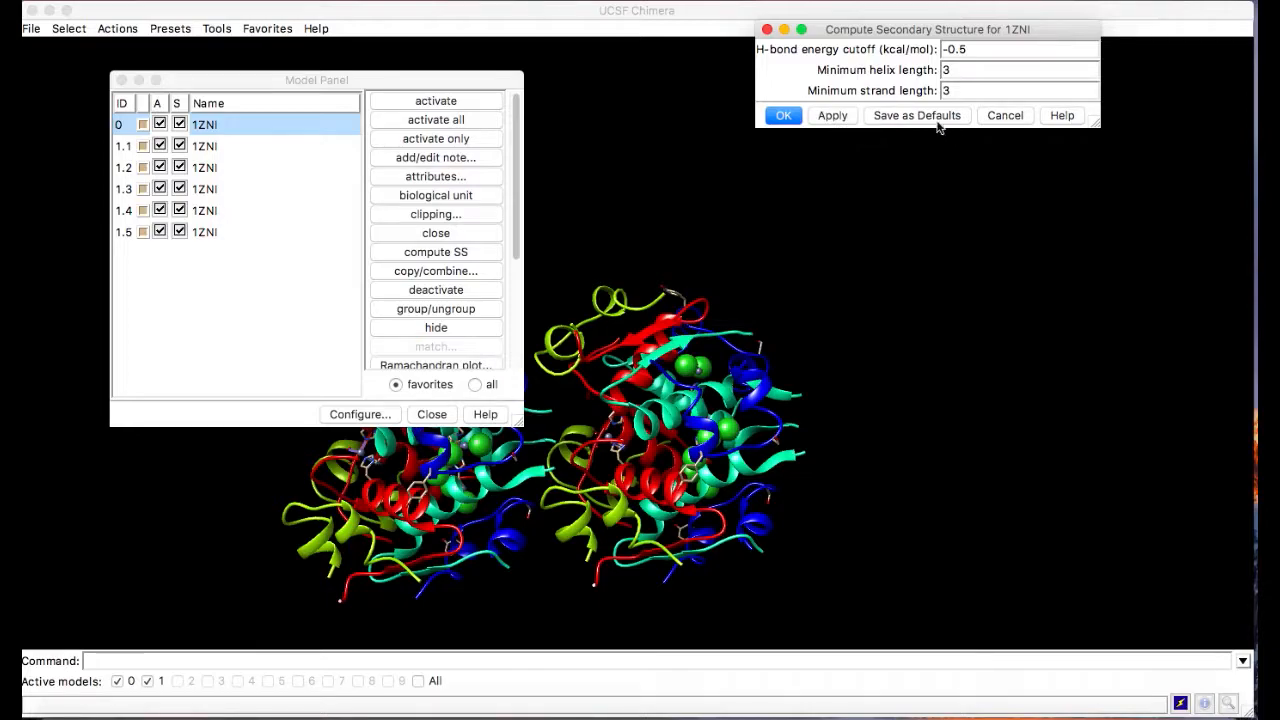
{"action": "left_click", "coordinate": [784, 116]}
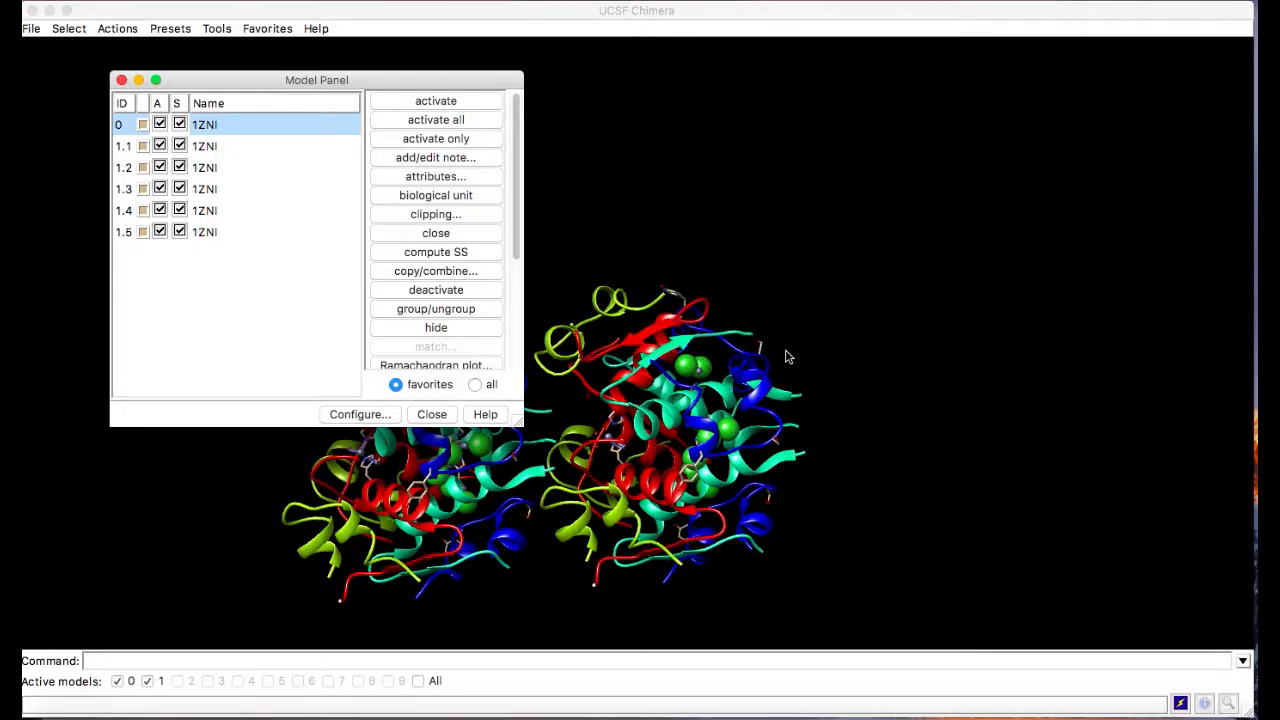
Select both 1ZNI assemblies together with an area selection around them
{"action": "left_click", "coordinate": [617, 447]}
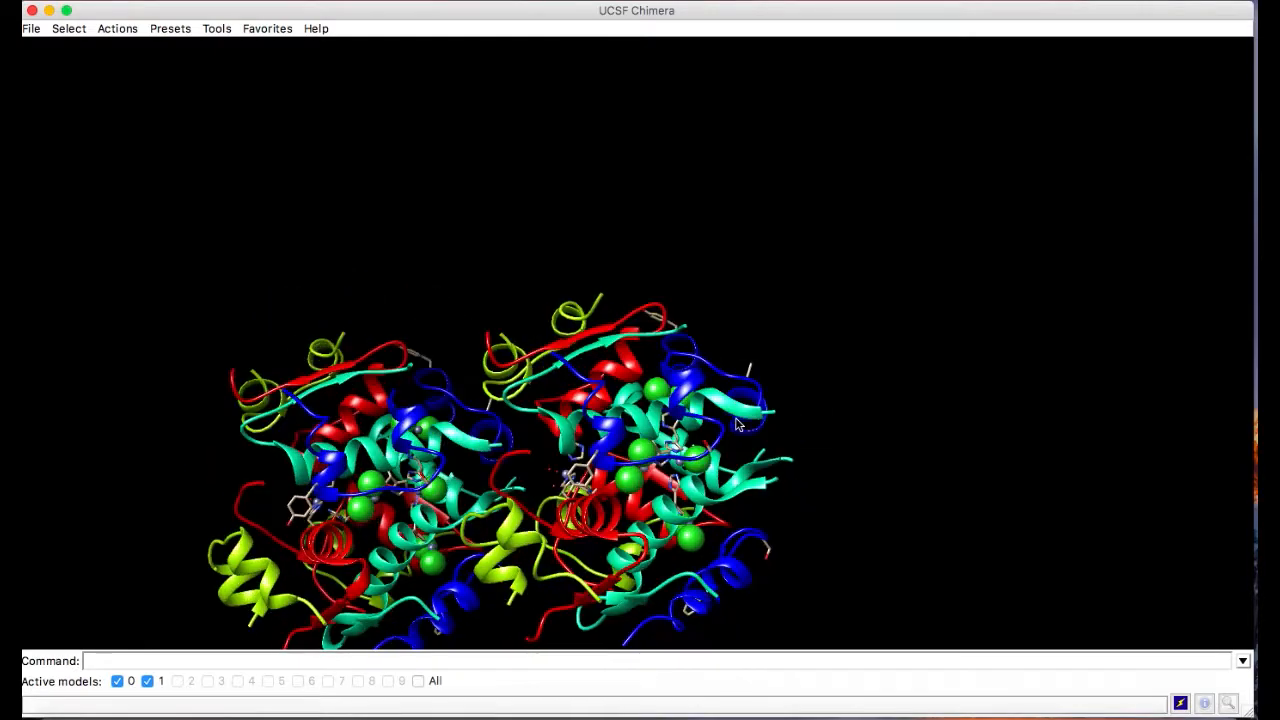
{"action": "scroll", "coordinate": [736, 424], "scroll_direction": "down", "scroll_amount": 5}
{"action": "left_click_drag", "start_coordinate": [344, 208], "coordinate": [886, 614], "text": "ctrl"}
Reopen the Model Panel and compute the secondary structure of 1ZNI again, keeping the same cutoff and length settings
{"action": "left_click", "coordinate": [217, 28]}
{"action": "mouse_move", "coordinate": [263, 47]}
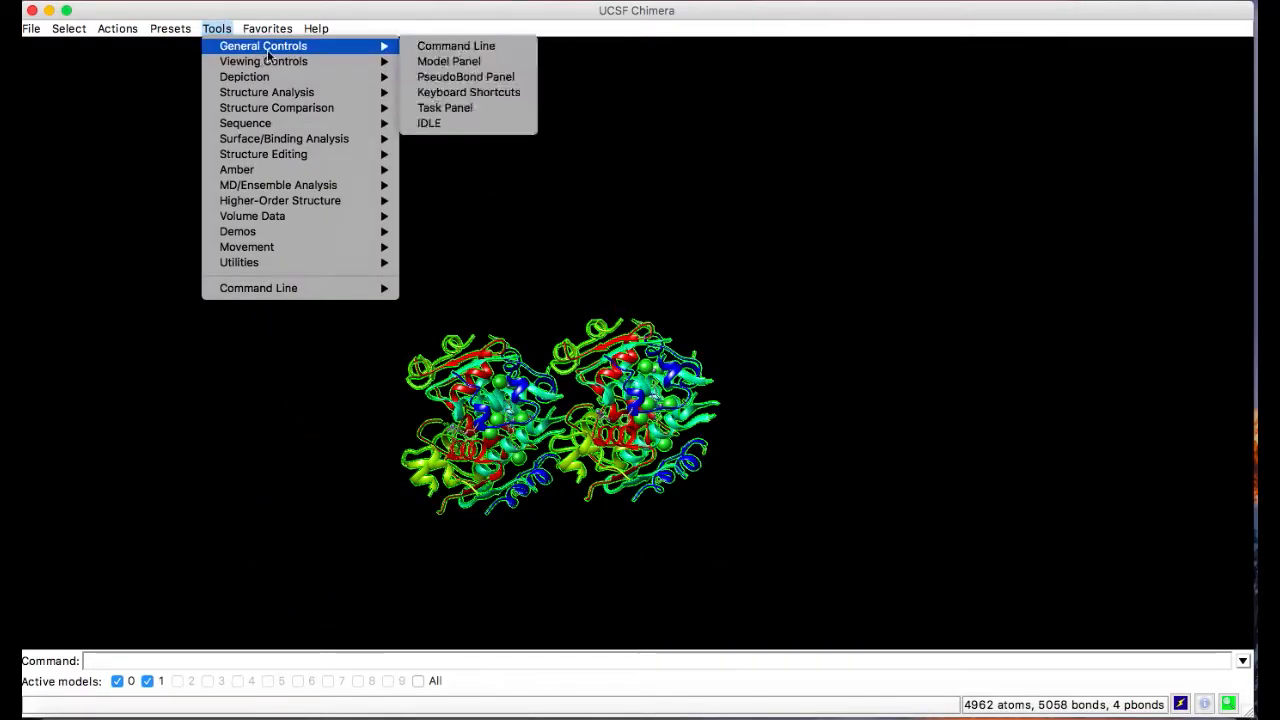
{"action": "left_click", "coordinate": [493, 64]}
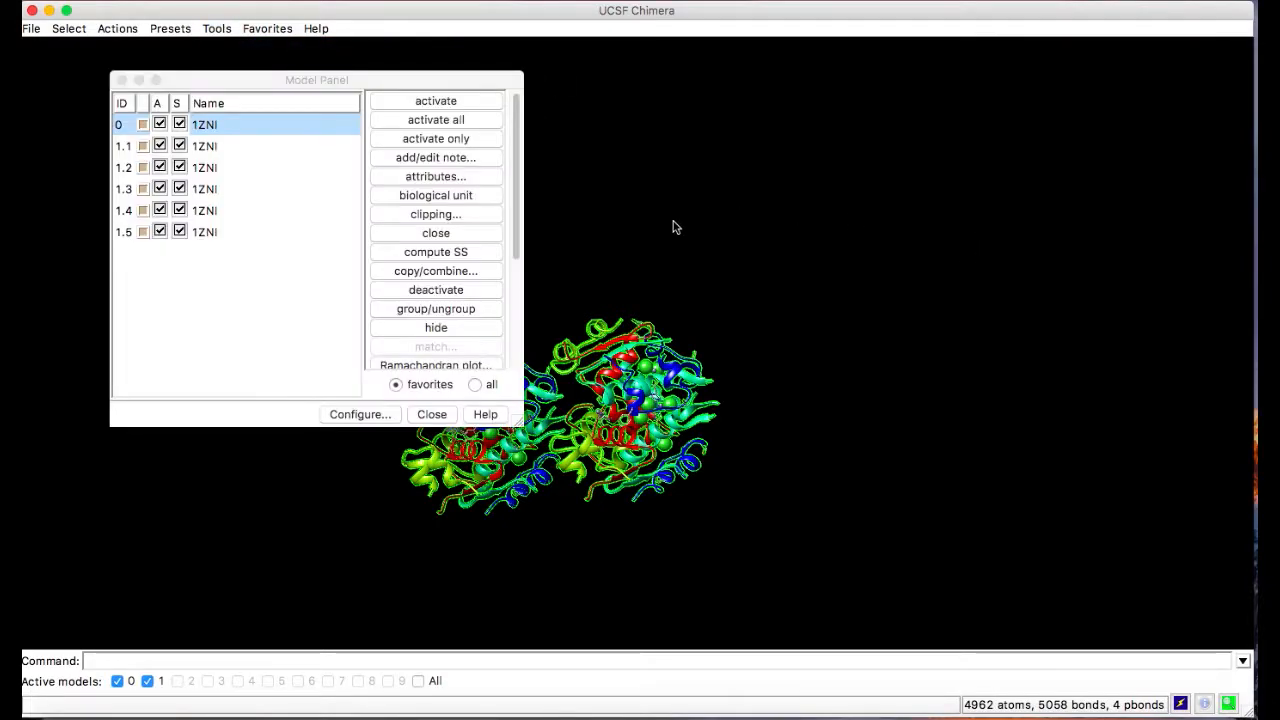
{"action": "left_click", "coordinate": [440, 252]}
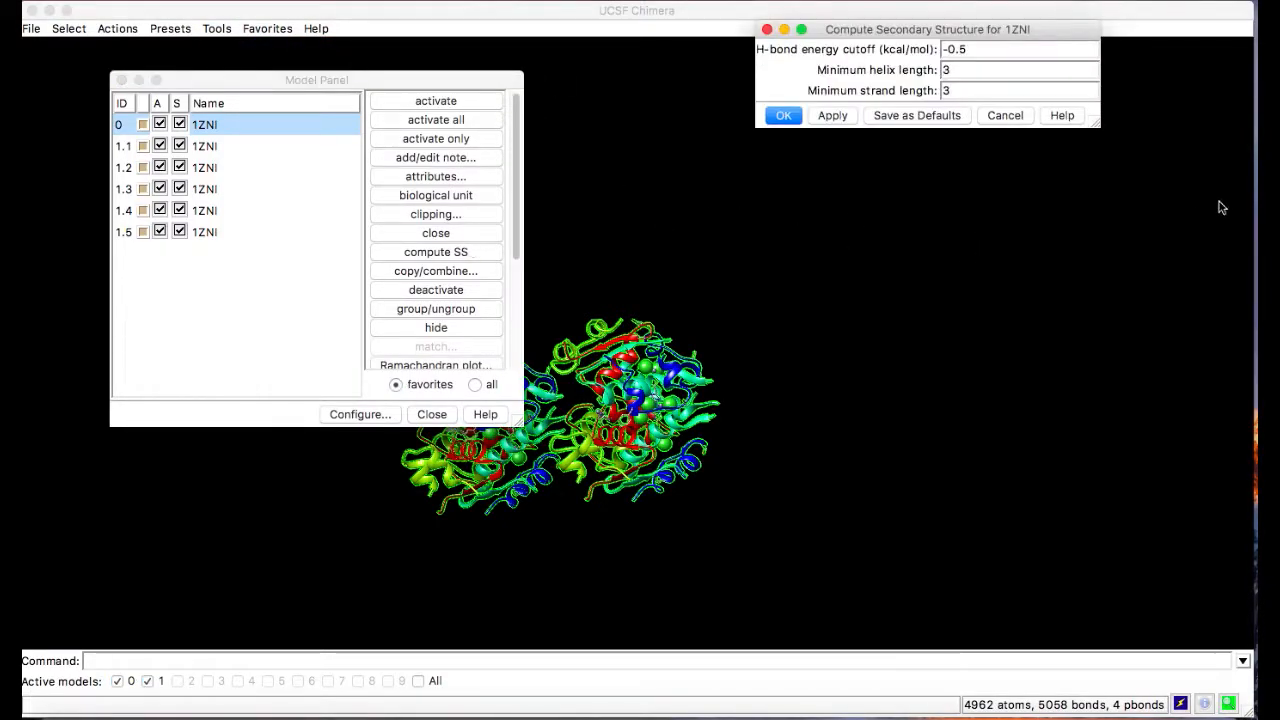
{"action": "left_click", "coordinate": [846, 120]}
{"action": "left_click", "coordinate": [783, 115]}
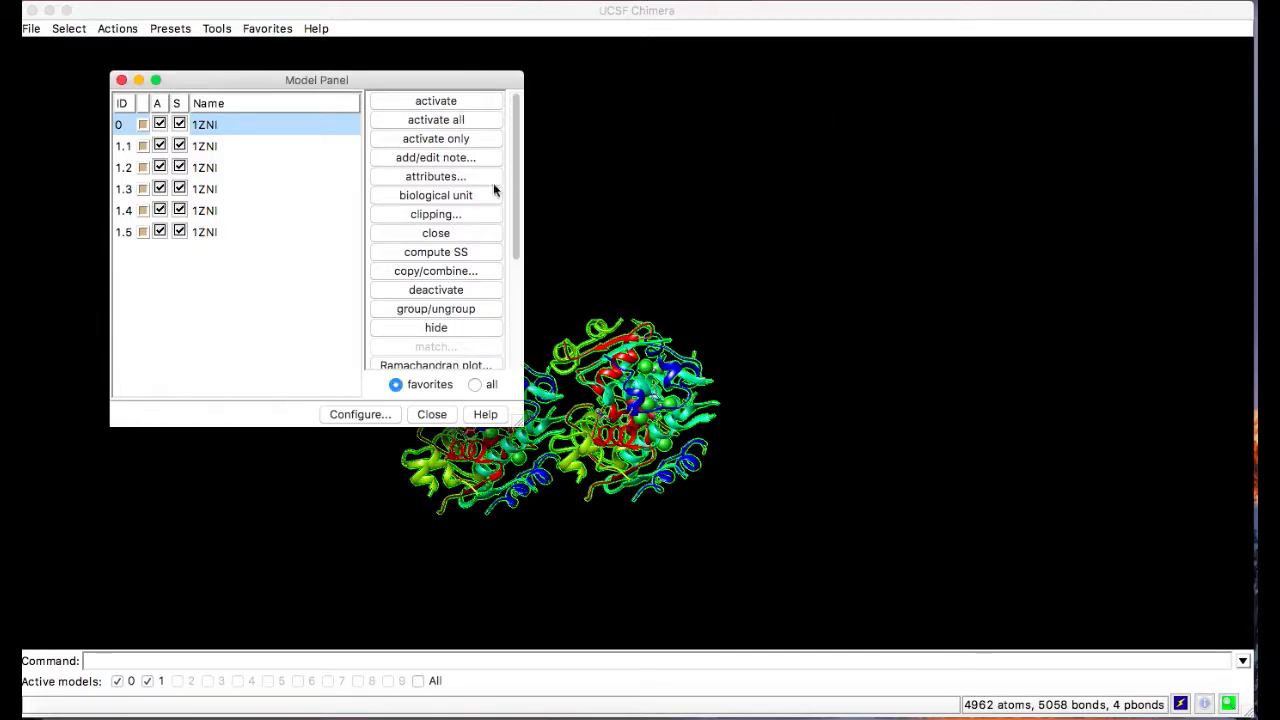
View the Ramachandran plot of 1ZNI, show the pre-Proline (not Gly or Pro) region, inspect the subplot settings, and close the plot
{"action": "left_click_drag", "start_coordinate": [513, 268], "coordinate": [512, 368]}
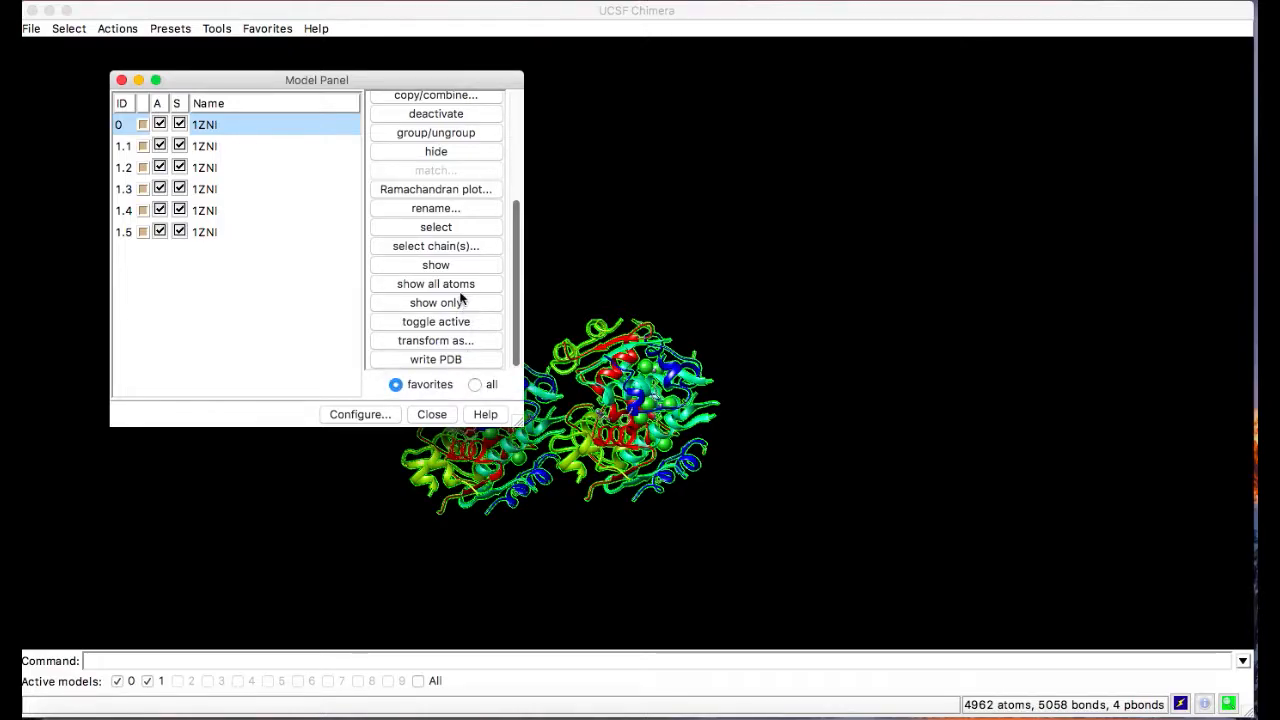
{"action": "left_click", "coordinate": [462, 190]}
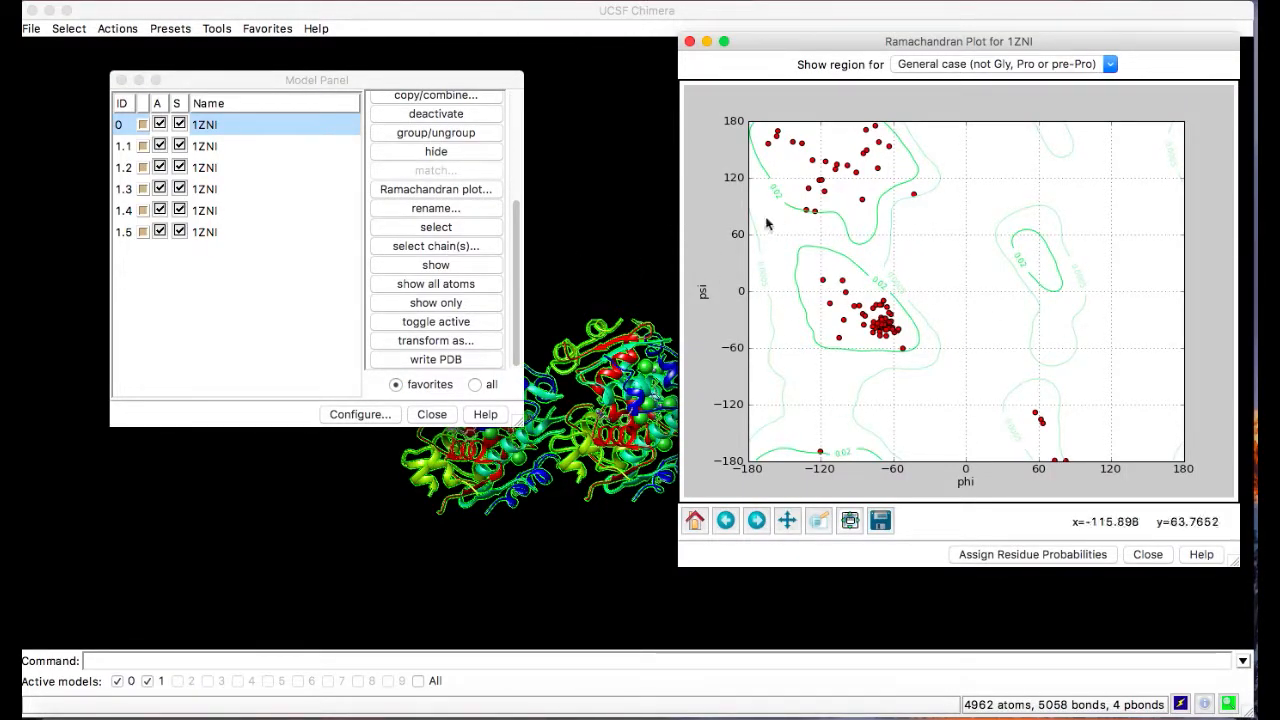
{"action": "left_click", "coordinate": [1066, 64]}
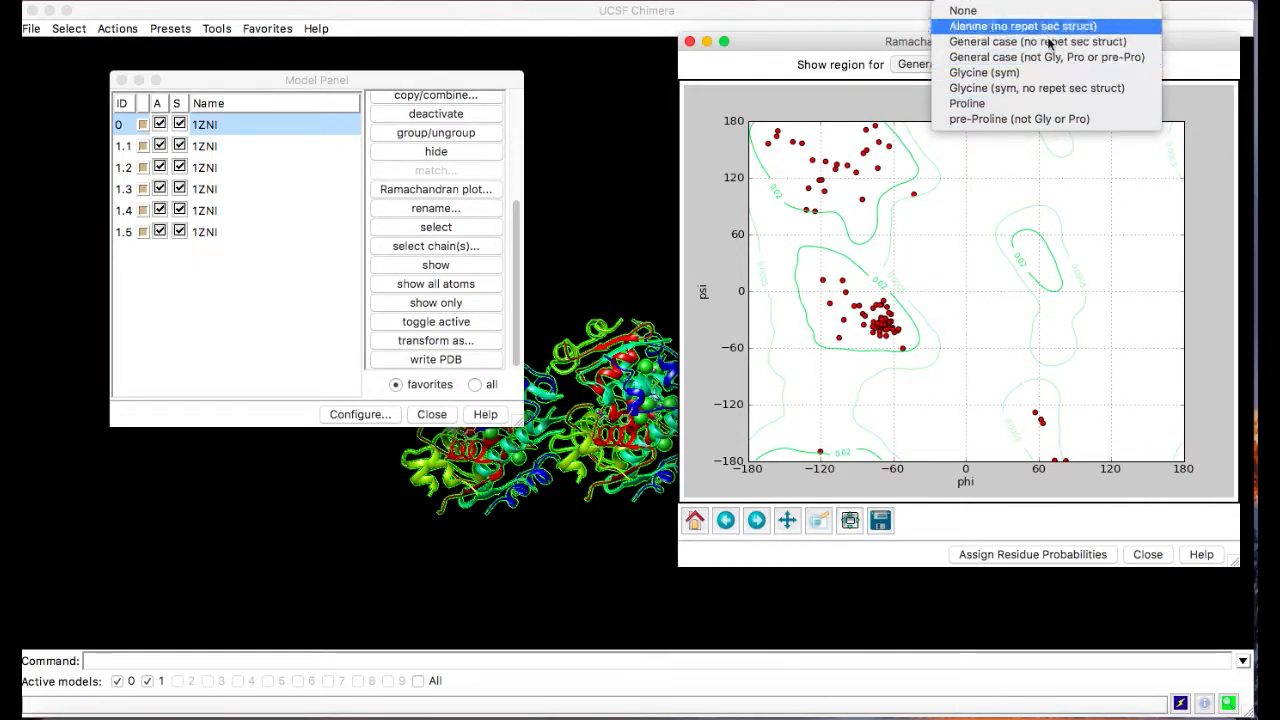
{"action": "left_click", "coordinate": [1117, 214]}
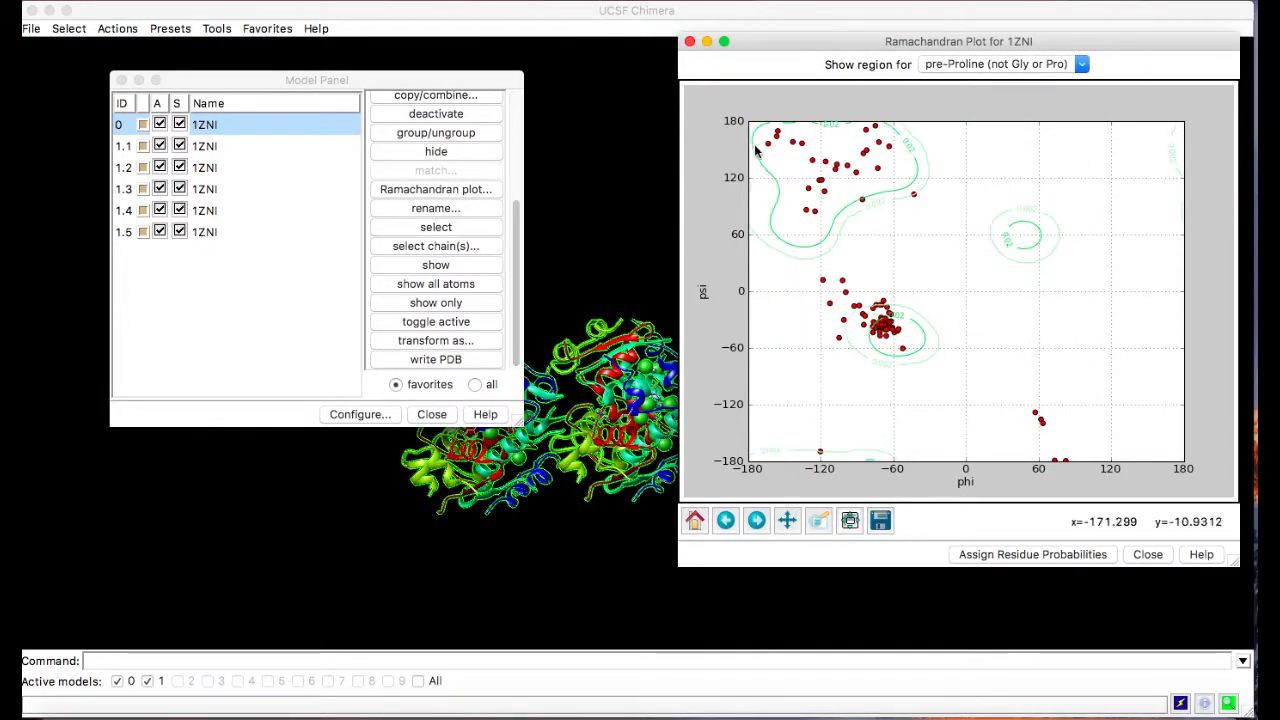
{"action": "left_click", "coordinate": [848, 522]}
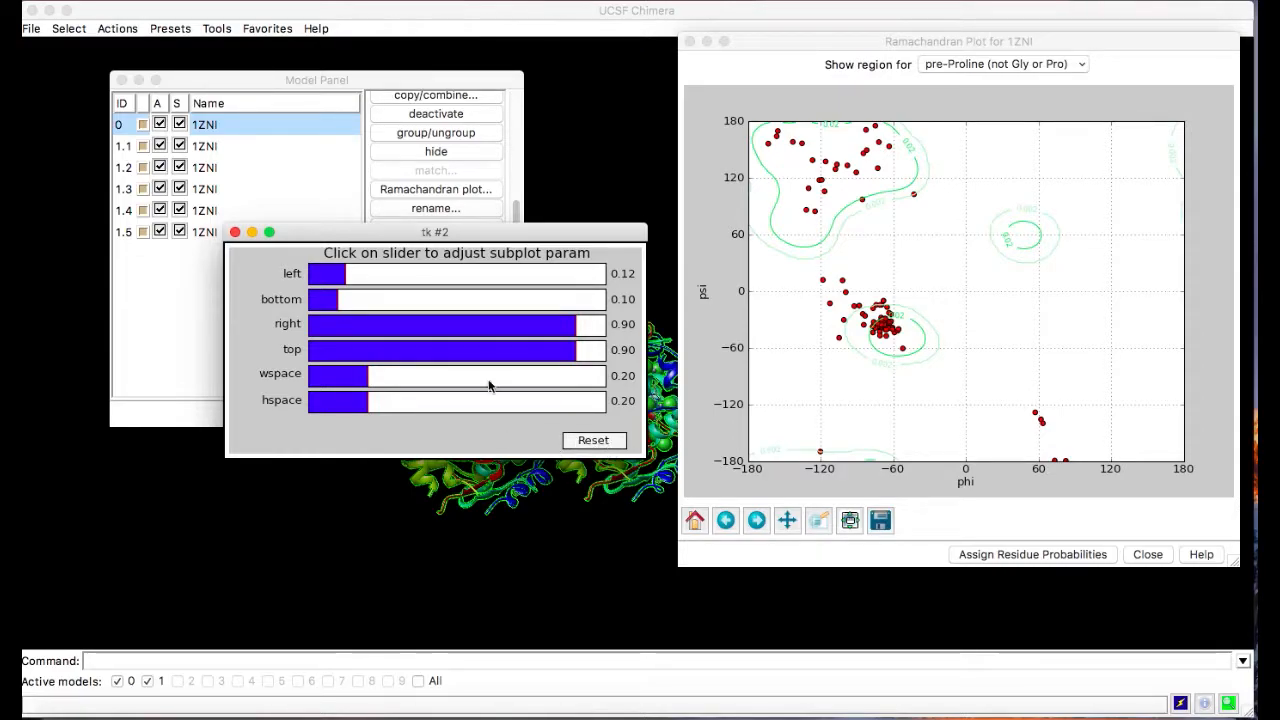
{"action": "left_click", "coordinate": [235, 232]}
{"action": "left_click", "coordinate": [689, 42]}
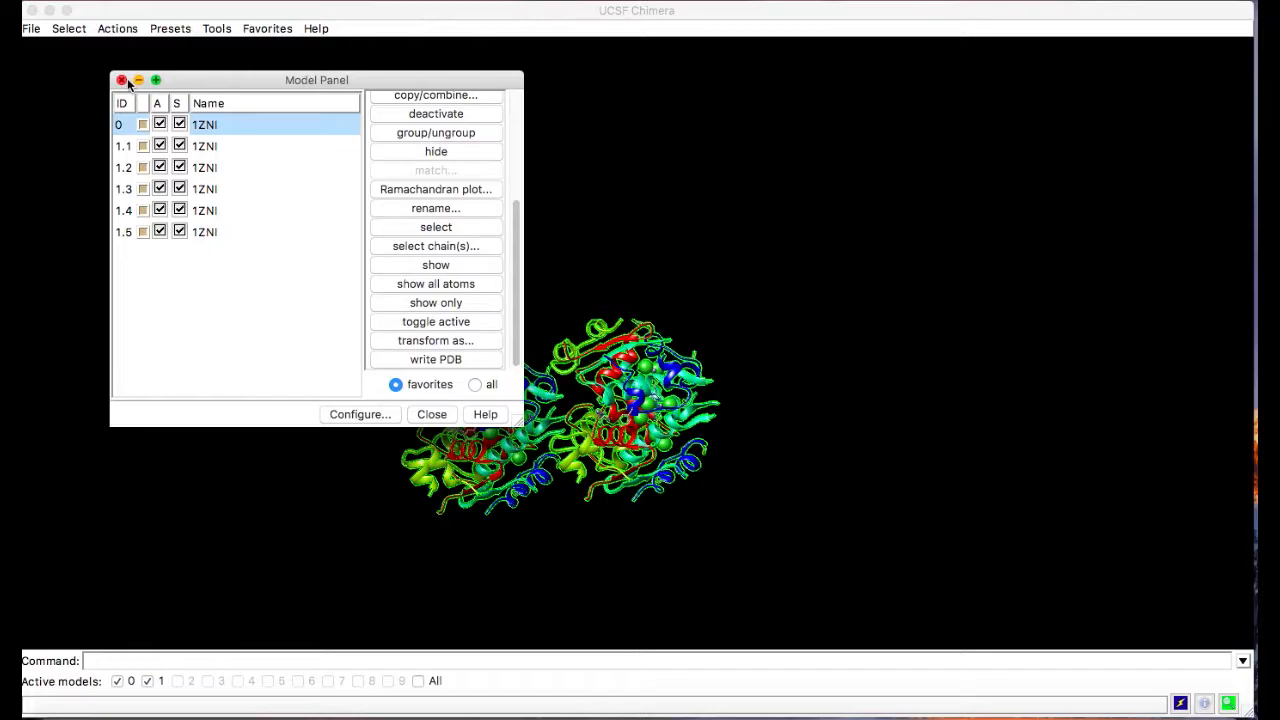
Hide models 0, 1.1 and 1.2, deactivate model 1.3, and rotate the remaining active models against it
{"action": "left_click", "coordinate": [184, 124]}
{"action": "left_click", "coordinate": [183, 124]}
{"action": "left_click", "coordinate": [183, 124]}
{"action": "left_click", "coordinate": [183, 124]}
{"action": "left_click", "coordinate": [179, 146]}
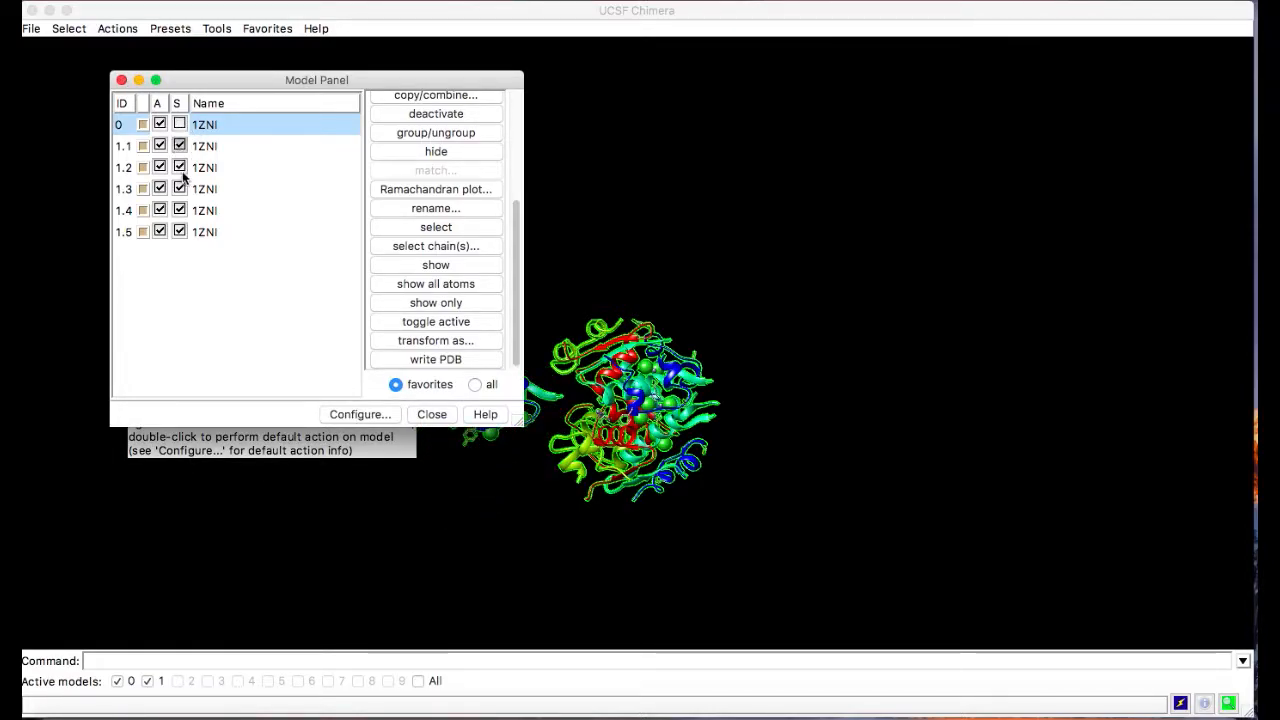
{"action": "left_click", "coordinate": [180, 167]}
{"action": "left_click", "coordinate": [181, 188]}
{"action": "left_click", "coordinate": [181, 188]}
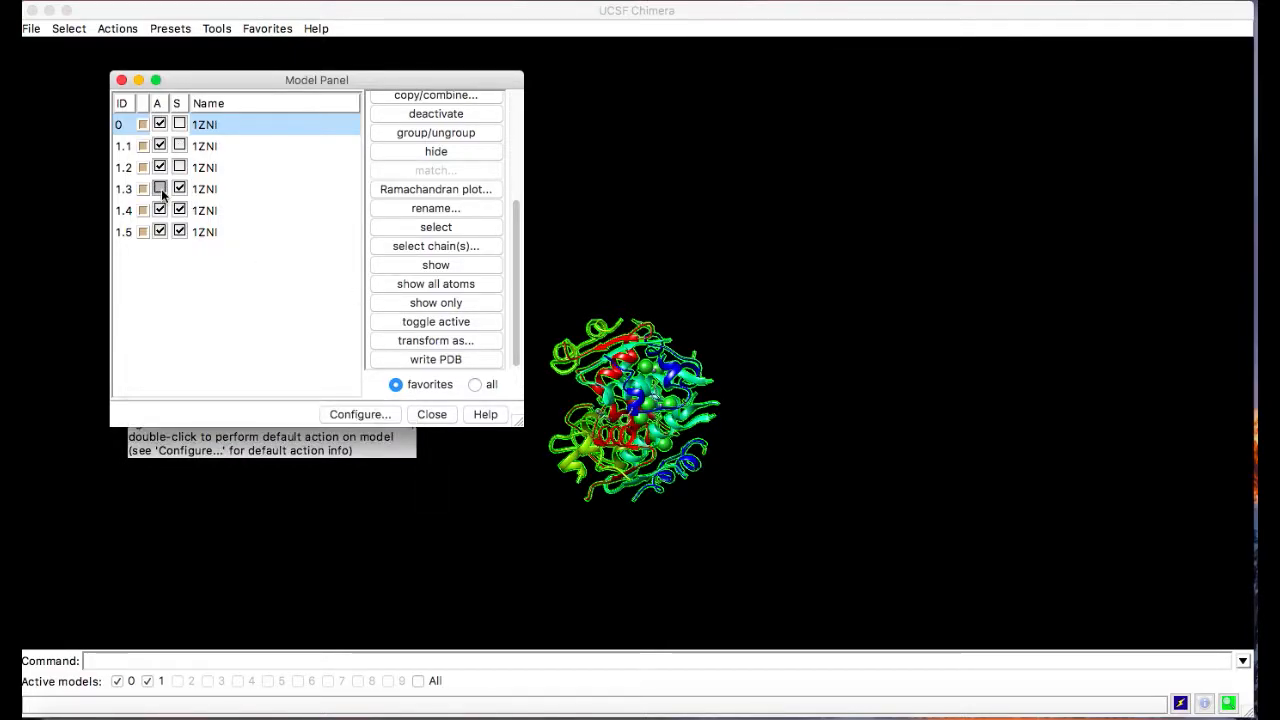
{"action": "left_click", "coordinate": [160, 167]}
{"action": "left_click", "coordinate": [161, 188]}
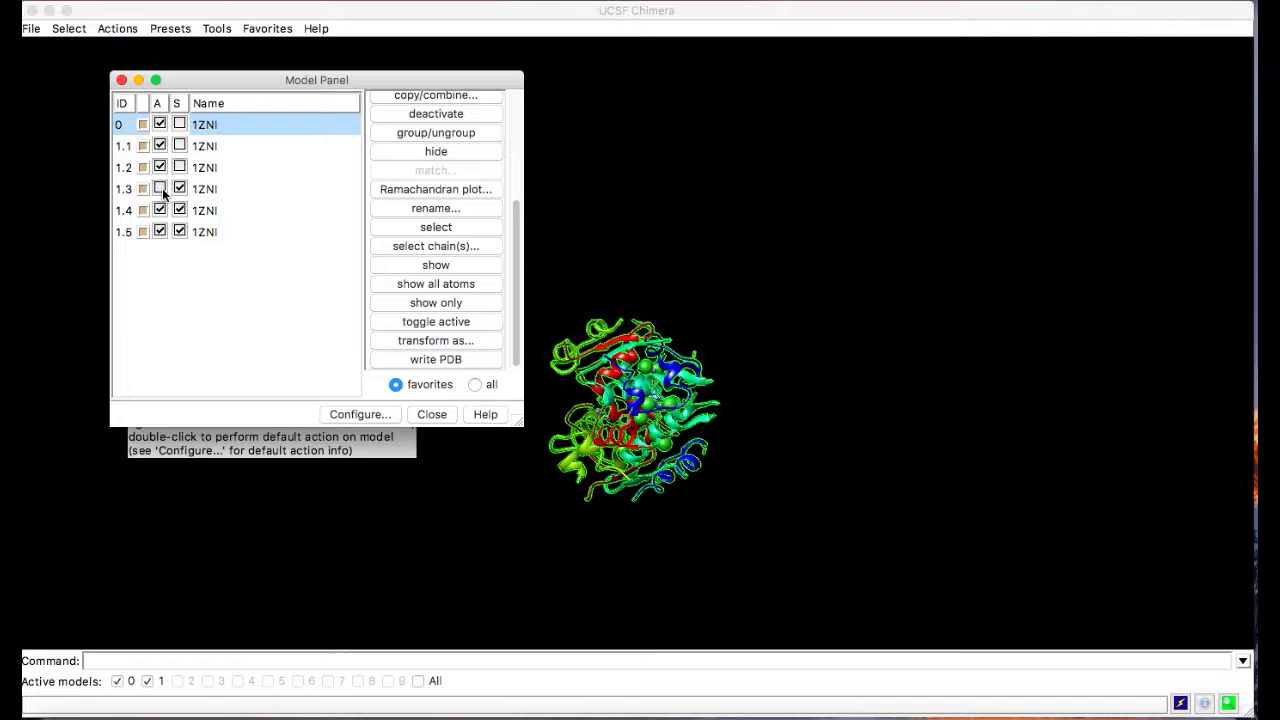
{"action": "middle_click_drag", "start_coordinate": [676, 462], "coordinate": [555, 475]}
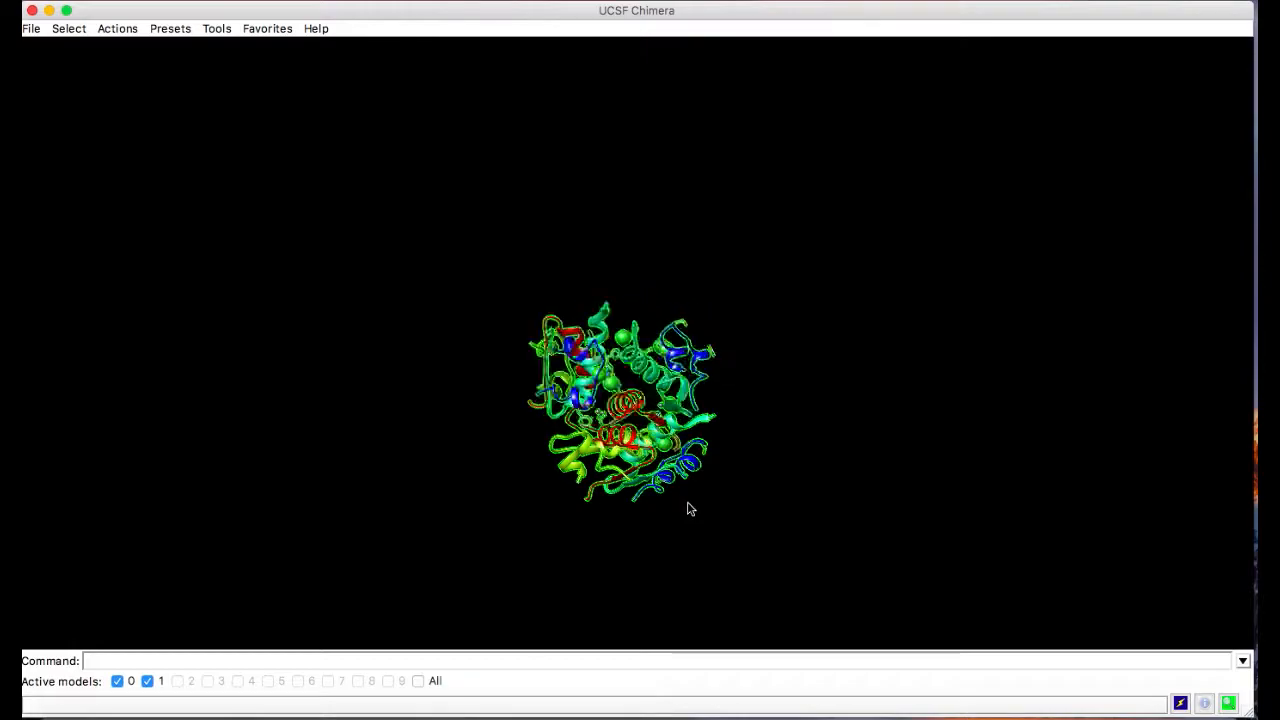
Reopen the Model Panel, reactivate model 1.3, and hide models 1.3, 1.4 and 1.5
{"action": "left_click", "coordinate": [217, 29]}
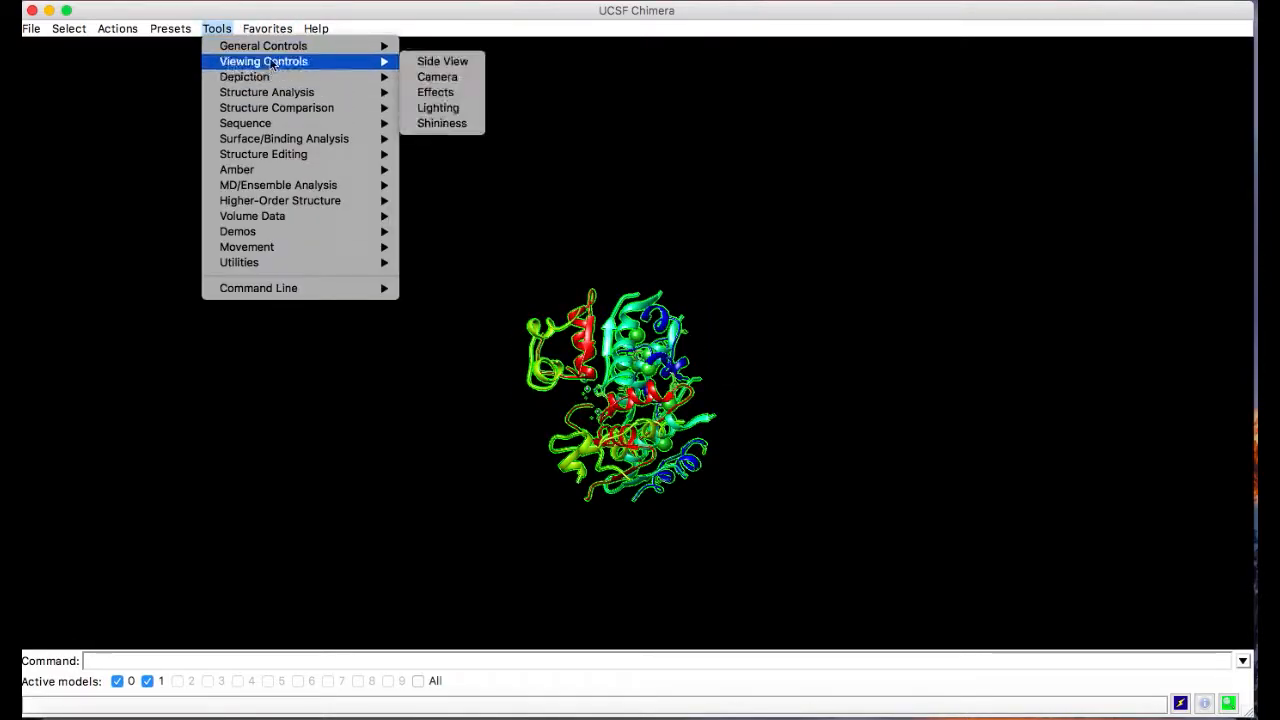
{"action": "mouse_move", "coordinate": [300, 46]}
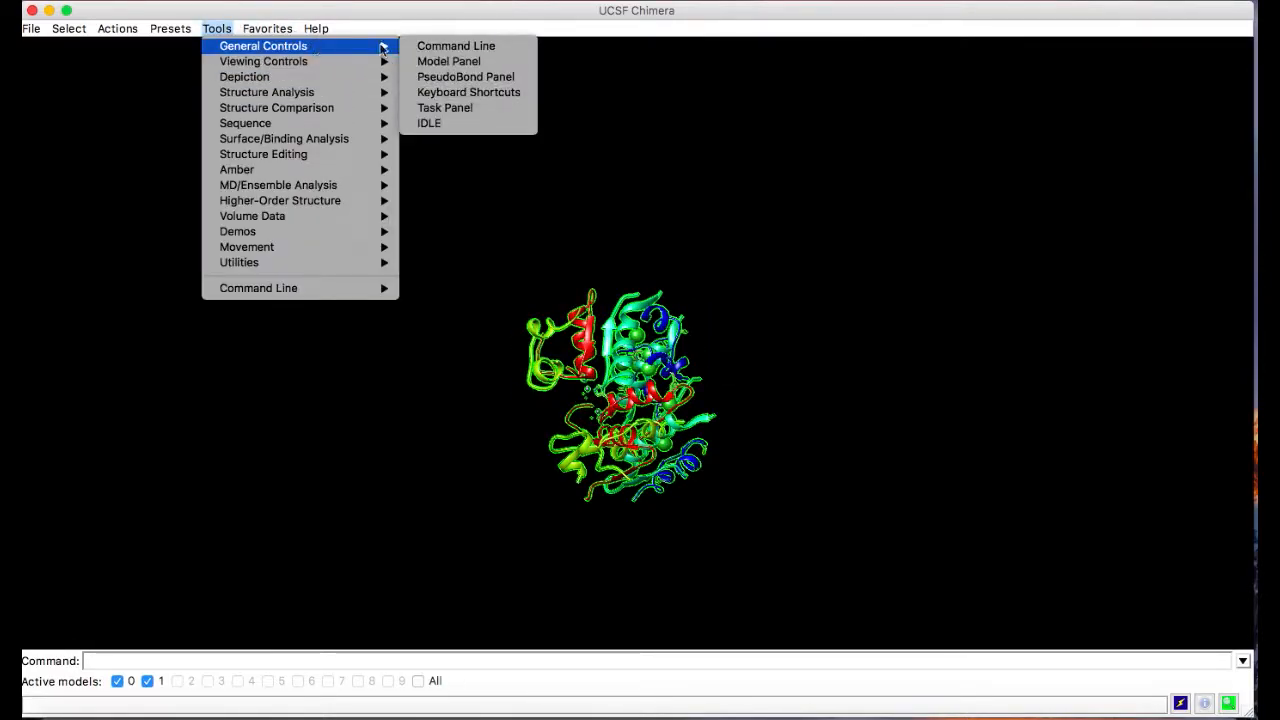
{"action": "left_click", "coordinate": [469, 63]}
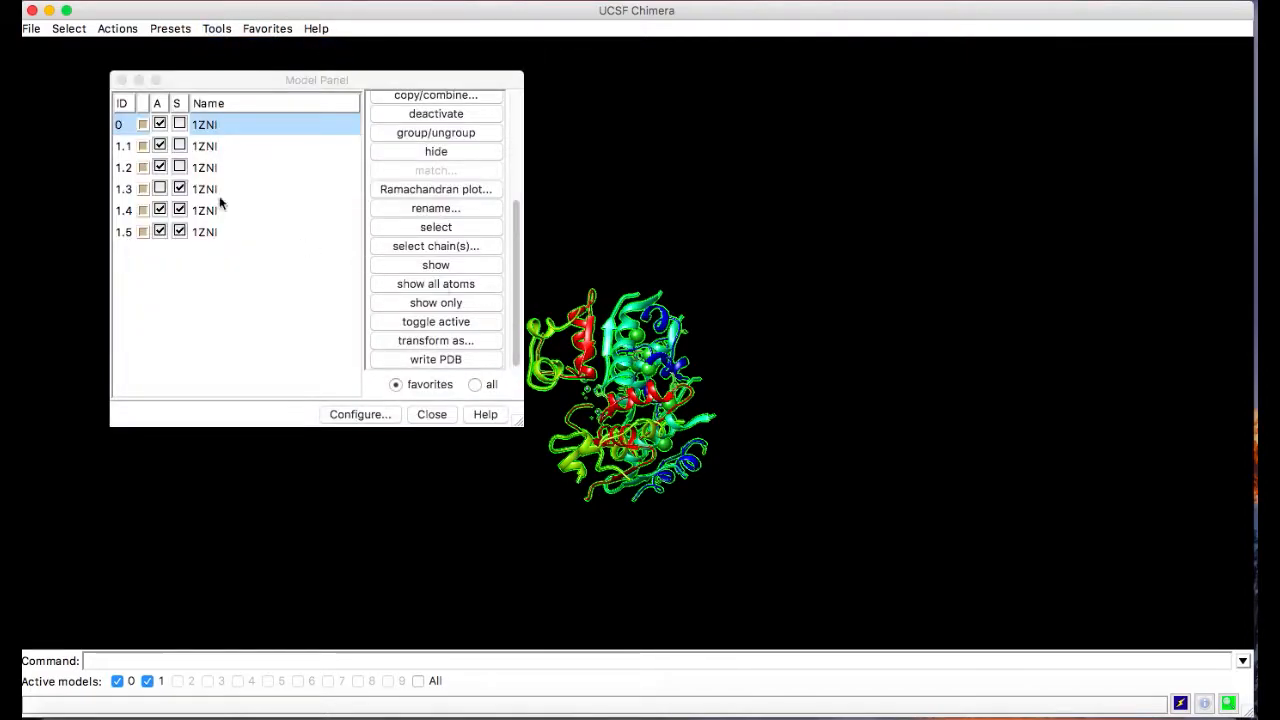
{"action": "left_click", "coordinate": [179, 166]}
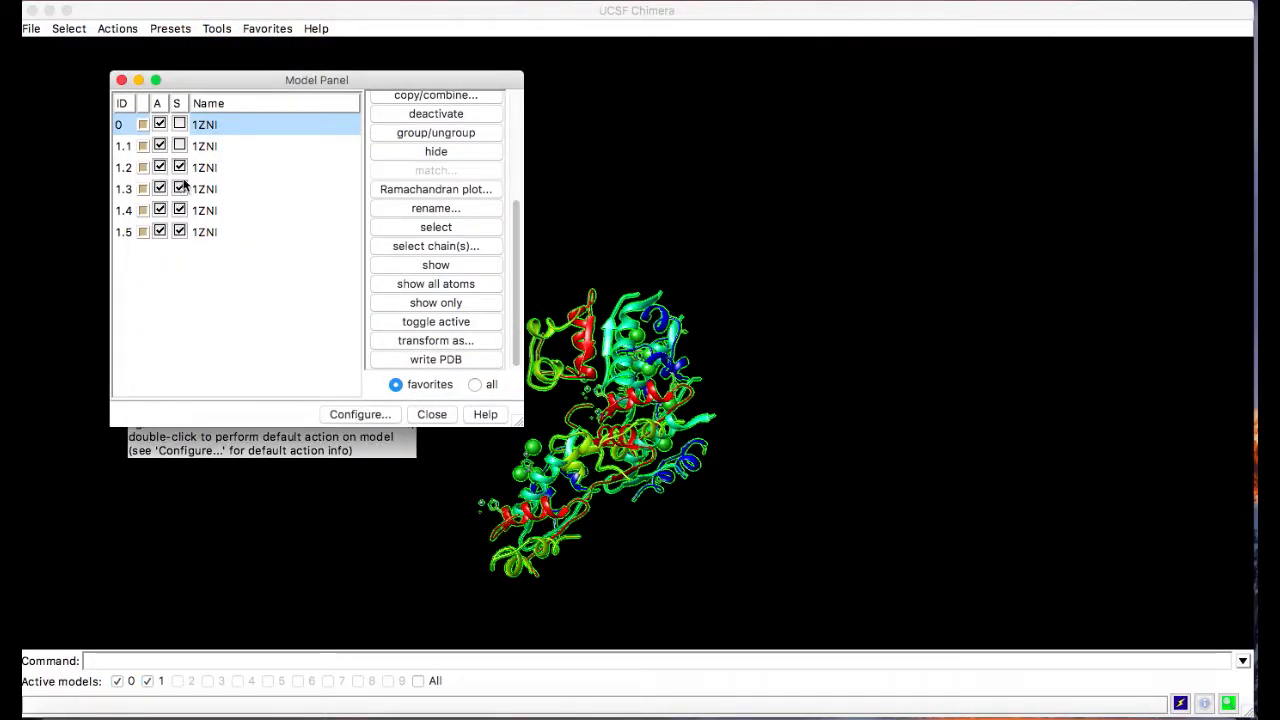
{"action": "left_click", "coordinate": [180, 168]}
{"action": "left_click", "coordinate": [180, 188]}
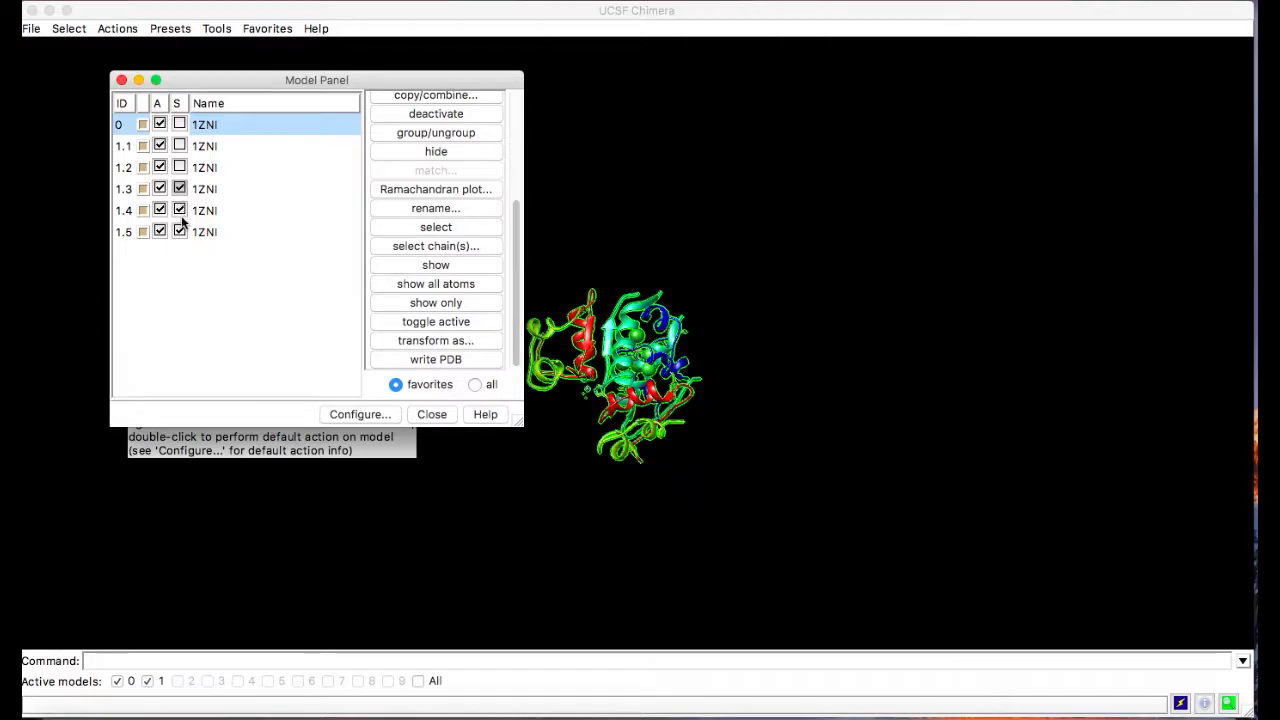
{"action": "left_click", "coordinate": [180, 209]}
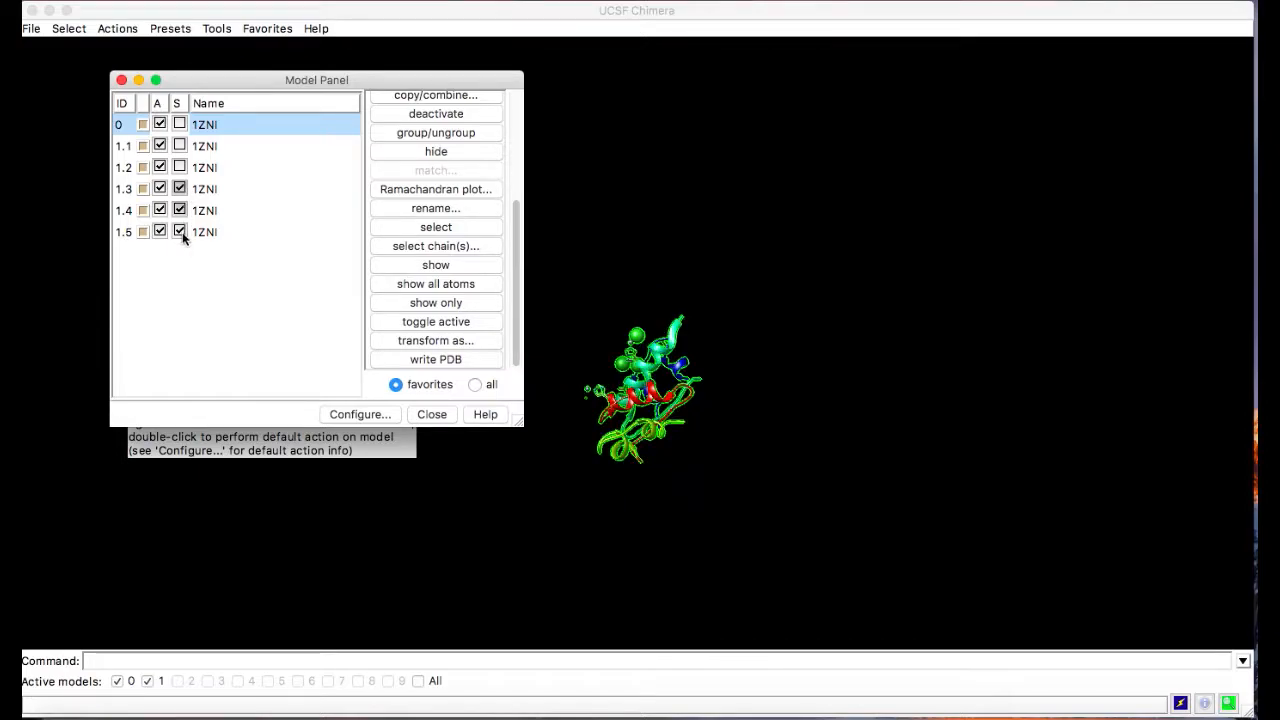
Show models 0, 1.1 and 1.2 again in the Model Panel
{"action": "left_click", "coordinate": [180, 166]}
{"action": "left_click", "coordinate": [179, 124]}
{"action": "left_click", "coordinate": [180, 145]}
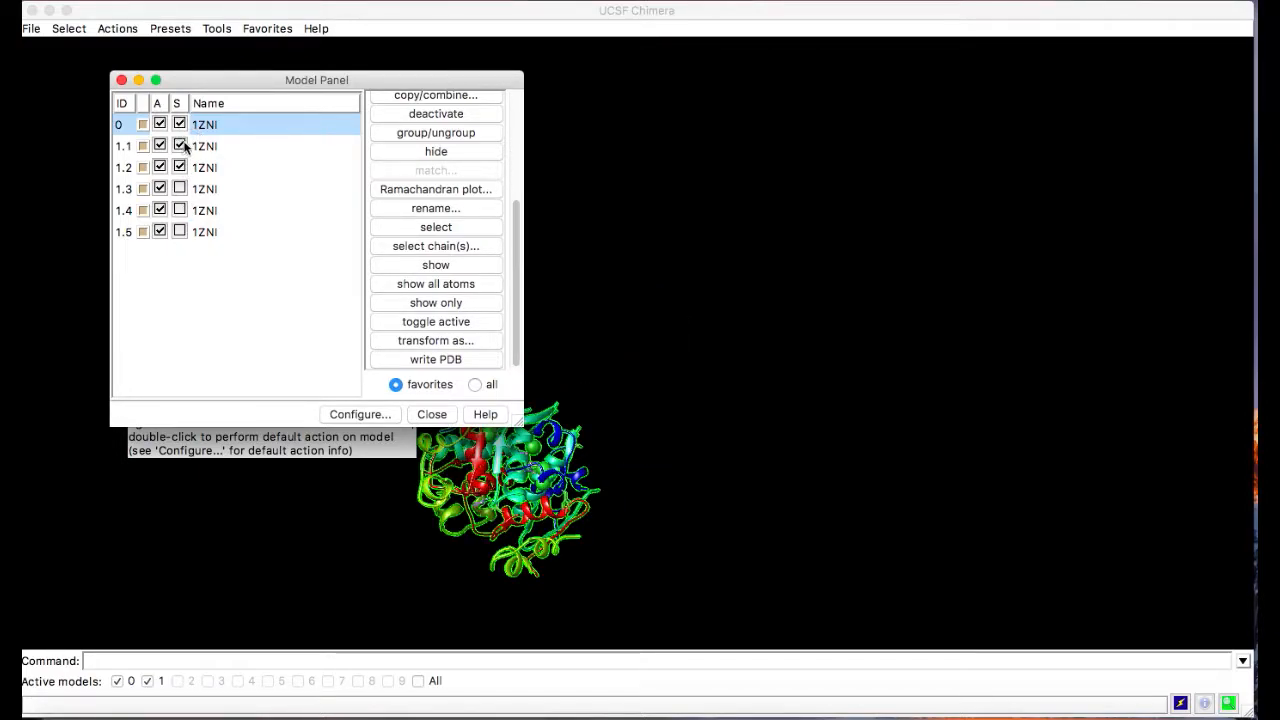
Bring up the Ramachandran plot of 1ZNI once more, and close both the plot and the Model Panel
{"action": "left_click", "coordinate": [448, 190]}
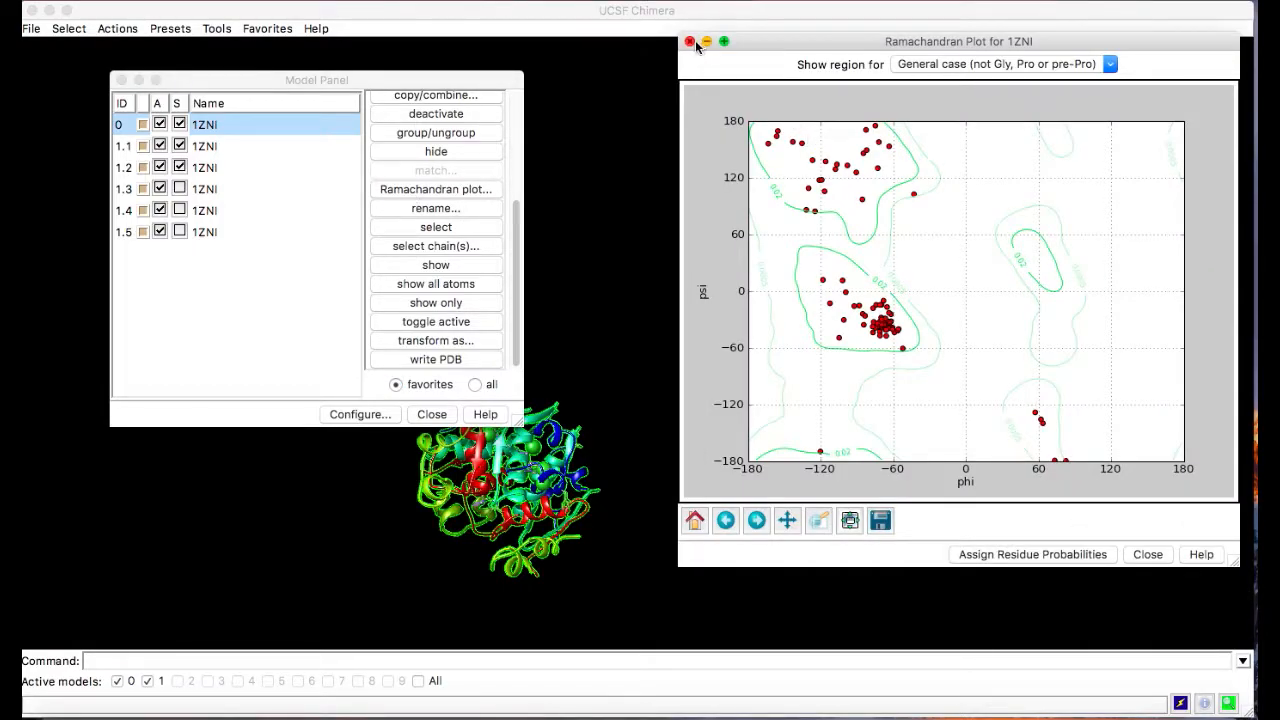
{"action": "left_click", "coordinate": [689, 42]}
{"action": "left_click", "coordinate": [122, 80]}
Open the Keyboard Shortcuts dialog and look through its list of available shortcuts
{"action": "left_click", "coordinate": [217, 28]}
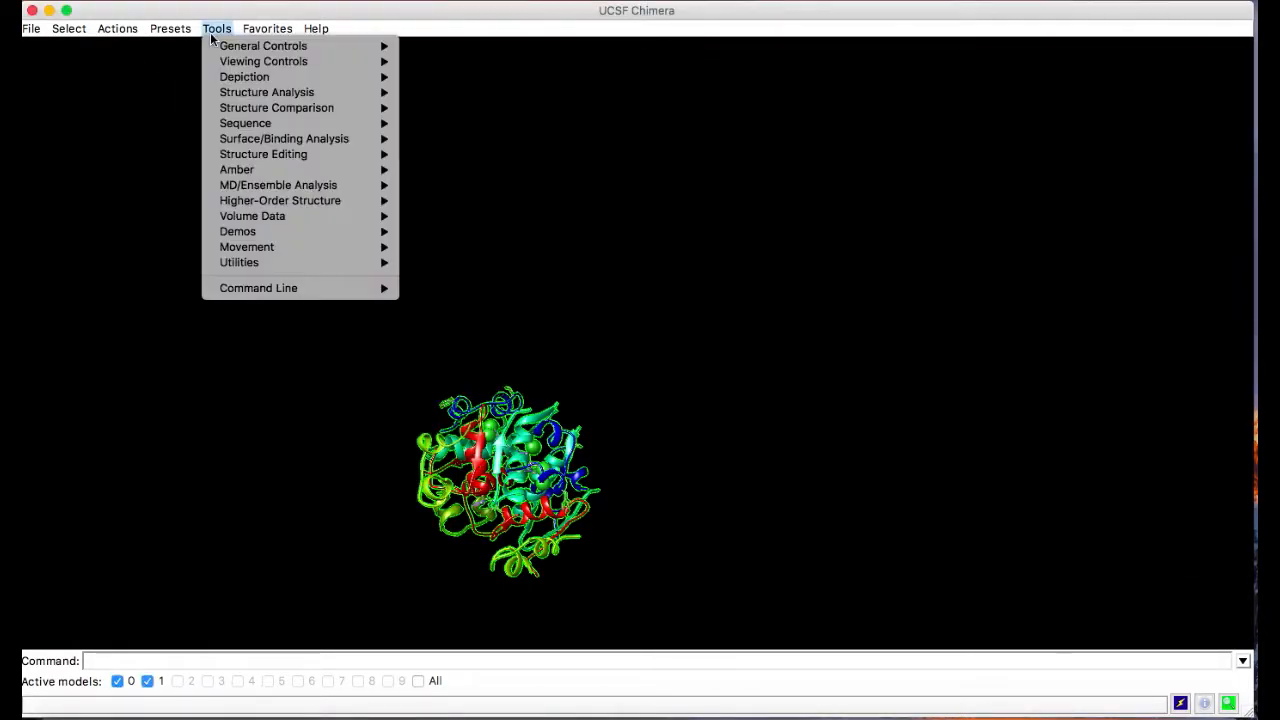
{"action": "mouse_move", "coordinate": [258, 50]}
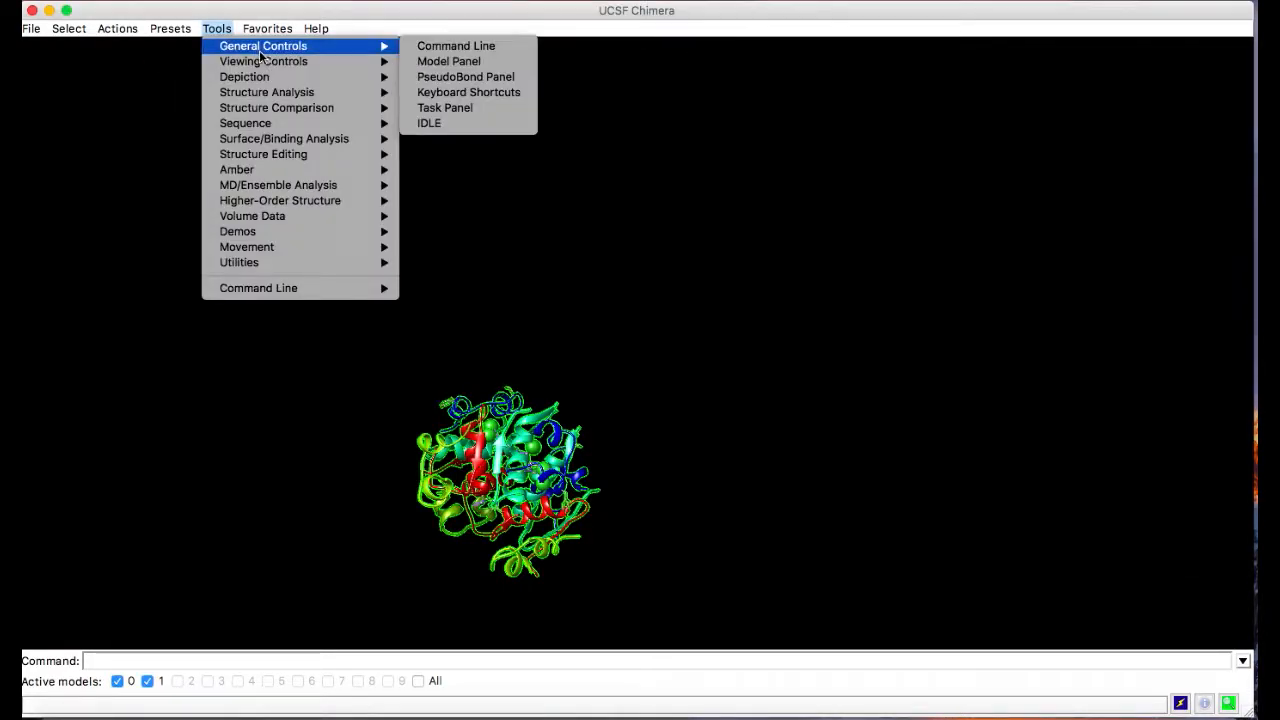
{"action": "left_click", "coordinate": [503, 92]}
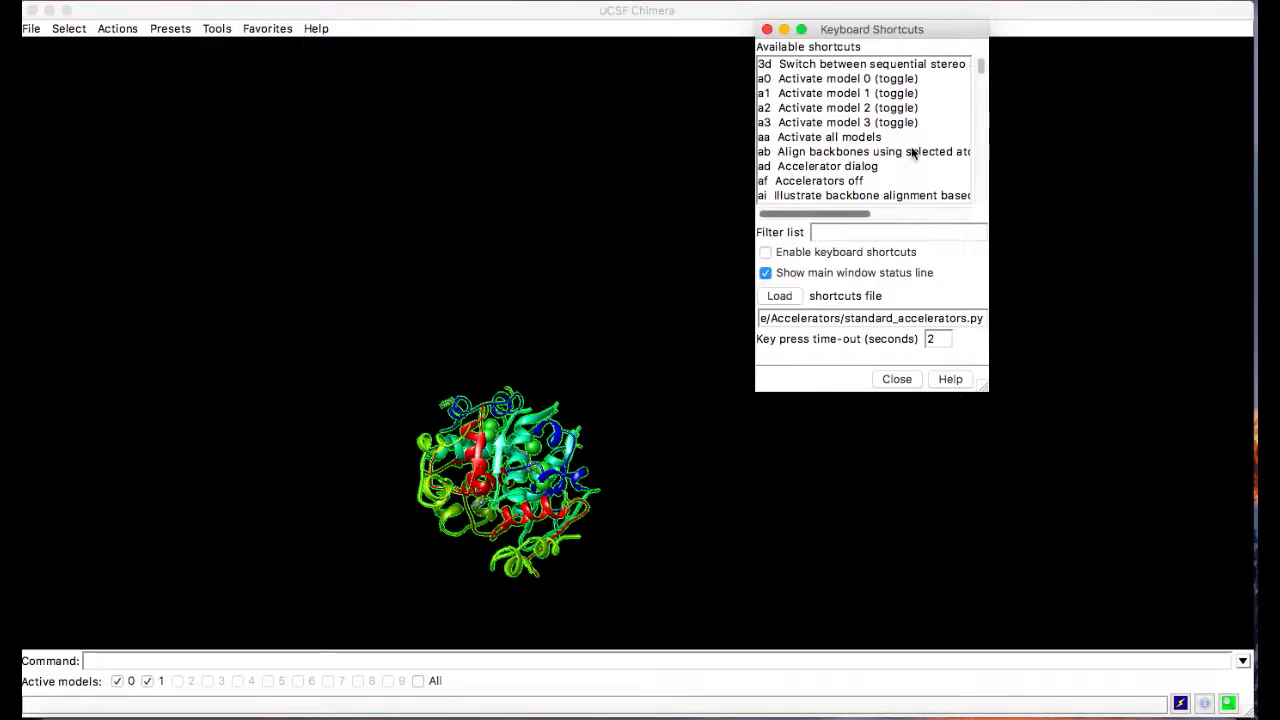
{"action": "scroll", "coordinate": [941, 210], "scroll_direction": "down", "scroll_amount": 3}
{"action": "scroll", "coordinate": [941, 210], "scroll_direction": "down", "scroll_amount": 20}
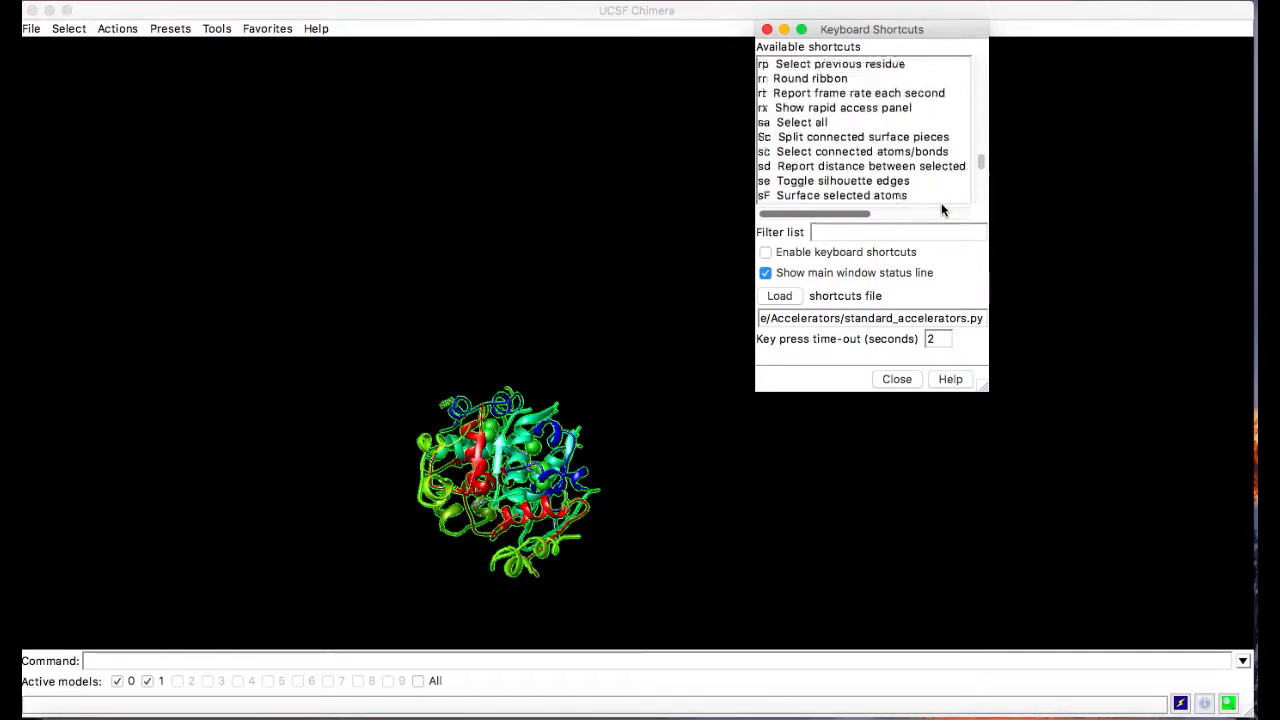
{"action": "scroll", "coordinate": [854, 123], "scroll_direction": "up", "scroll_amount": 20}
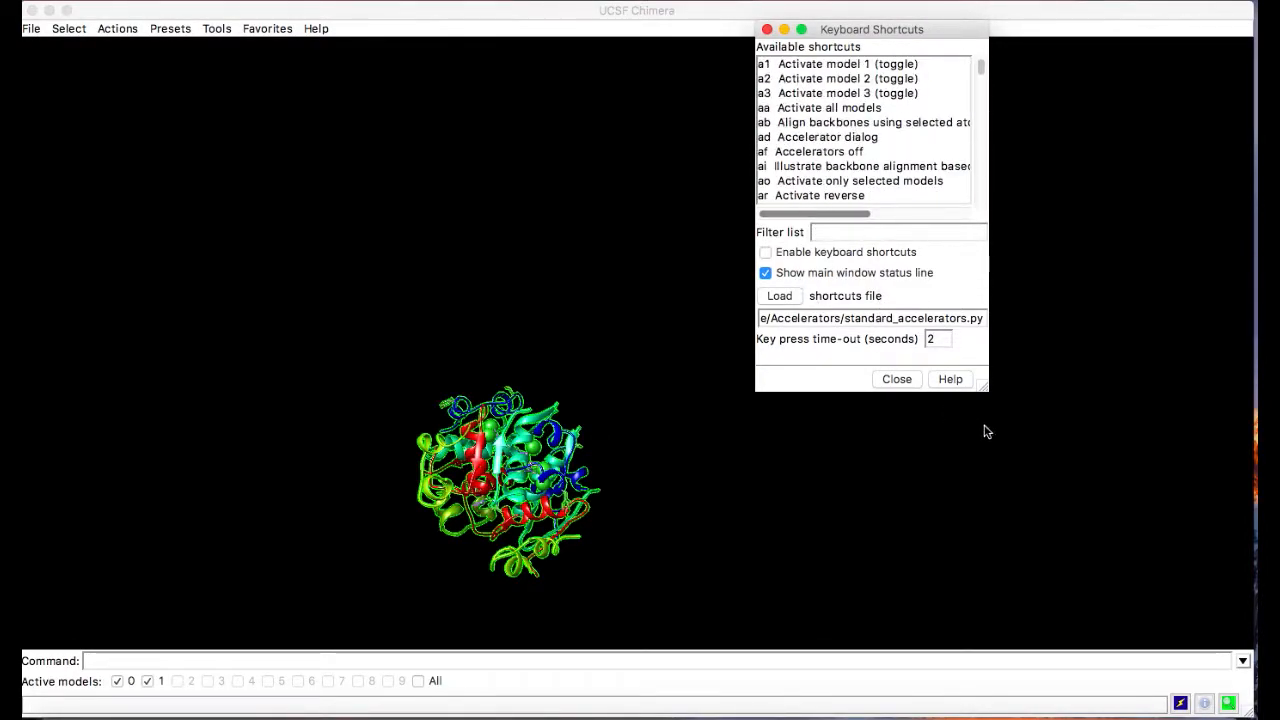
{"action": "scroll", "coordinate": [869, 155], "scroll_direction": "up", "scroll_amount": 1}
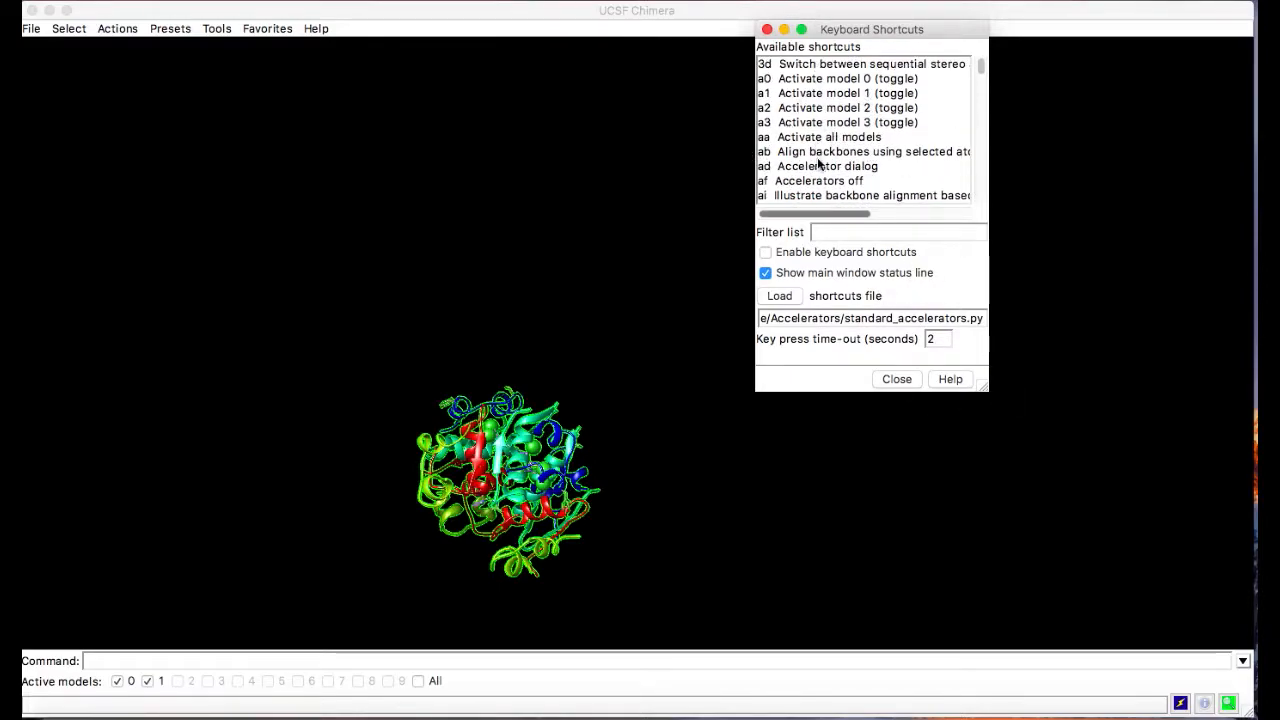
{"action": "scroll", "coordinate": [843, 153], "scroll_direction": "down", "scroll_amount": 5}
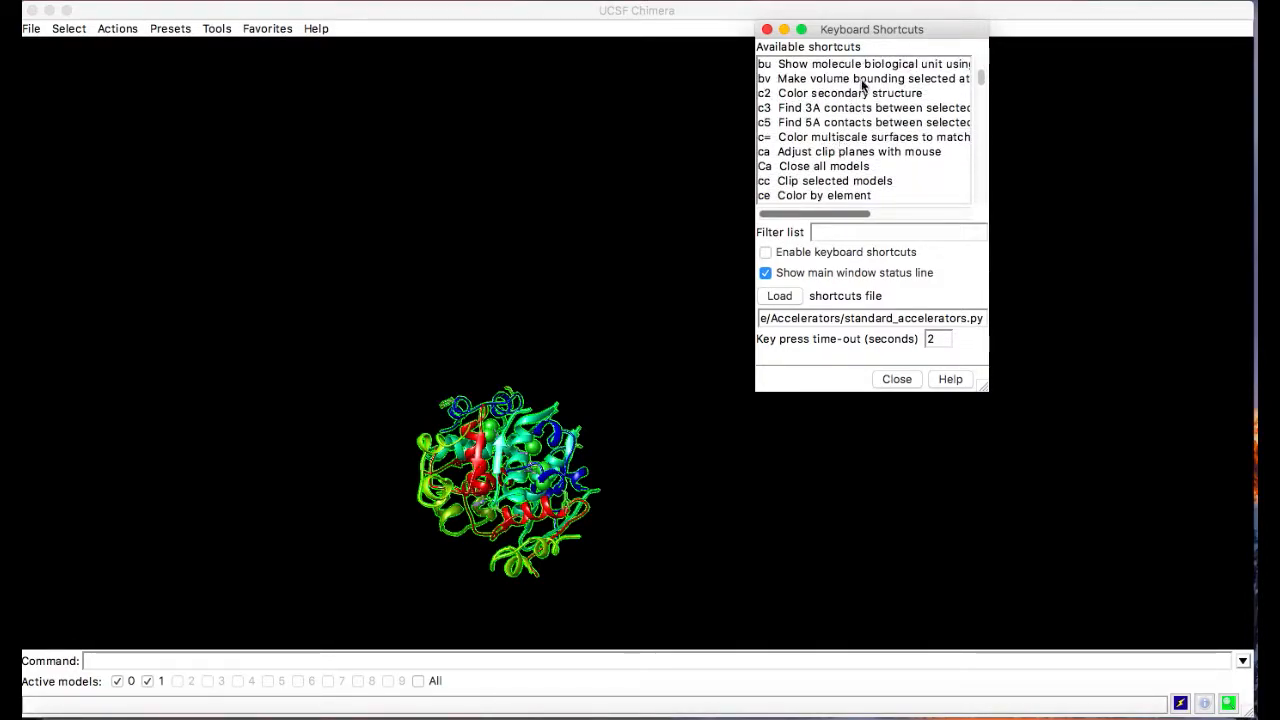
Close the Keyboard Shortcuts dialog, and open the Task Panel to review its task list before closing it
{"action": "scroll", "coordinate": [853, 141], "scroll_direction": "down", "scroll_amount": 3}
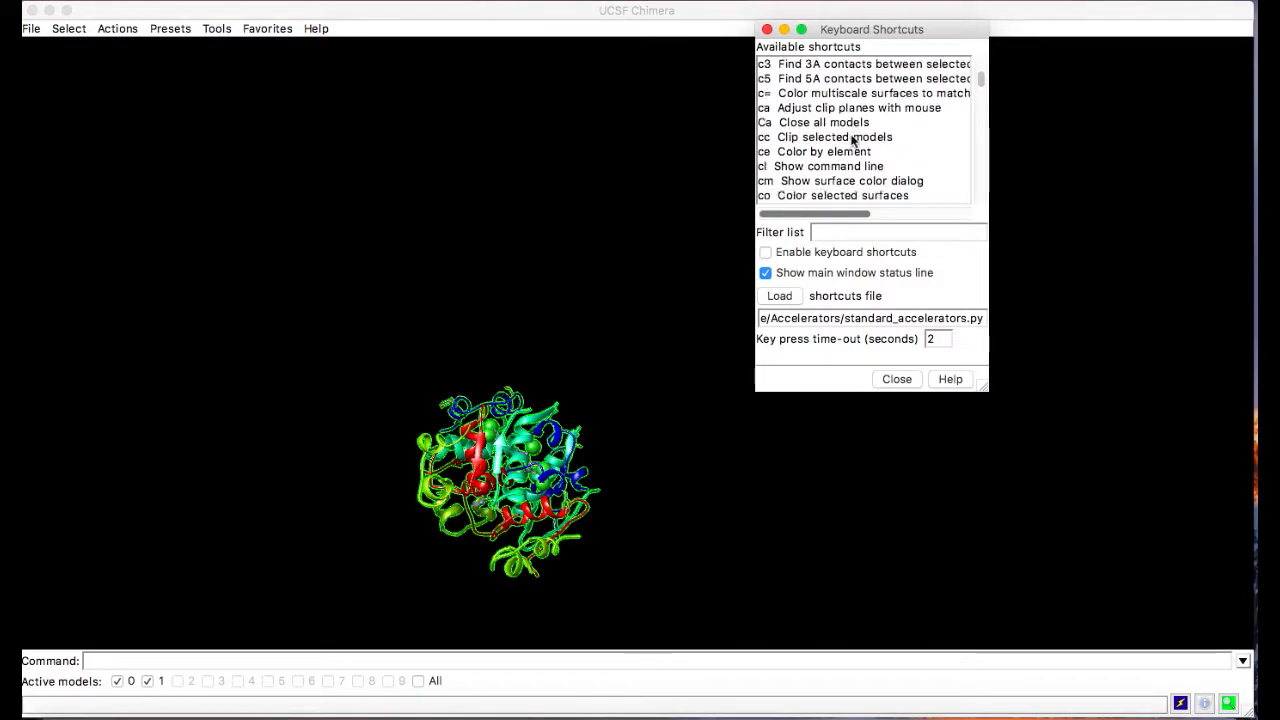
{"action": "left_click", "coordinate": [767, 29]}
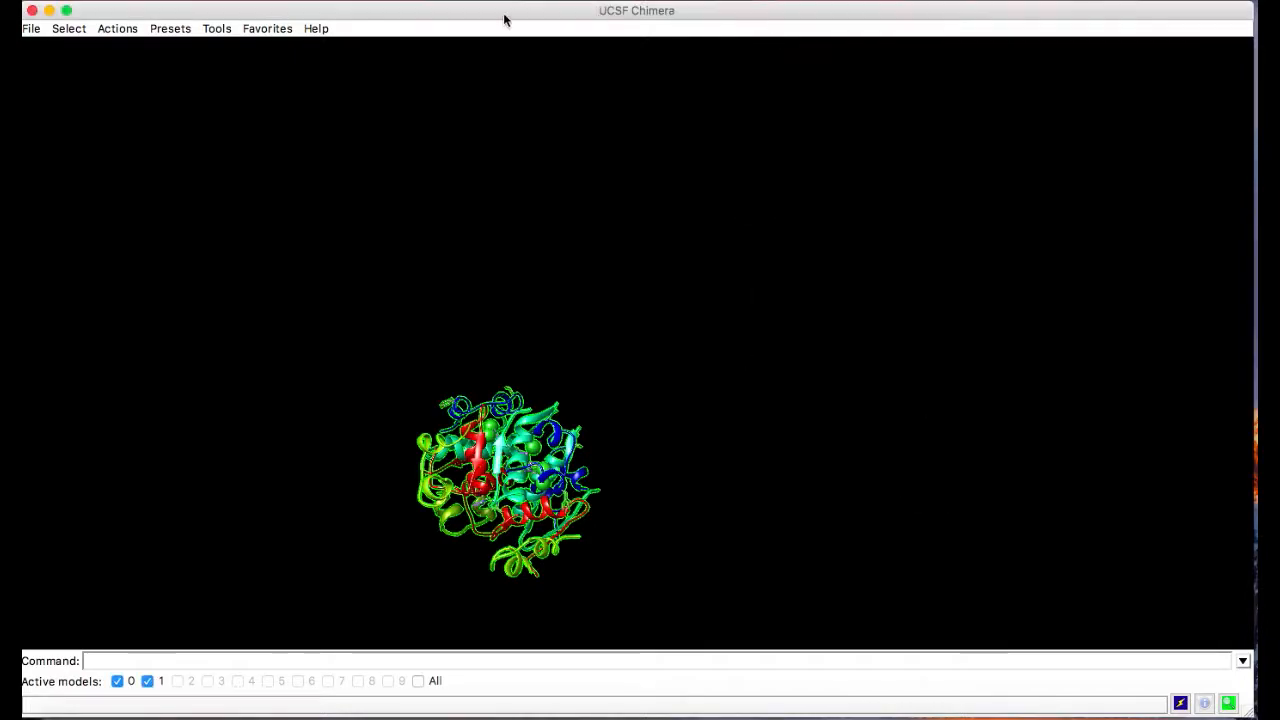
{"action": "left_click", "coordinate": [217, 28]}
{"action": "mouse_move", "coordinate": [255, 55]}
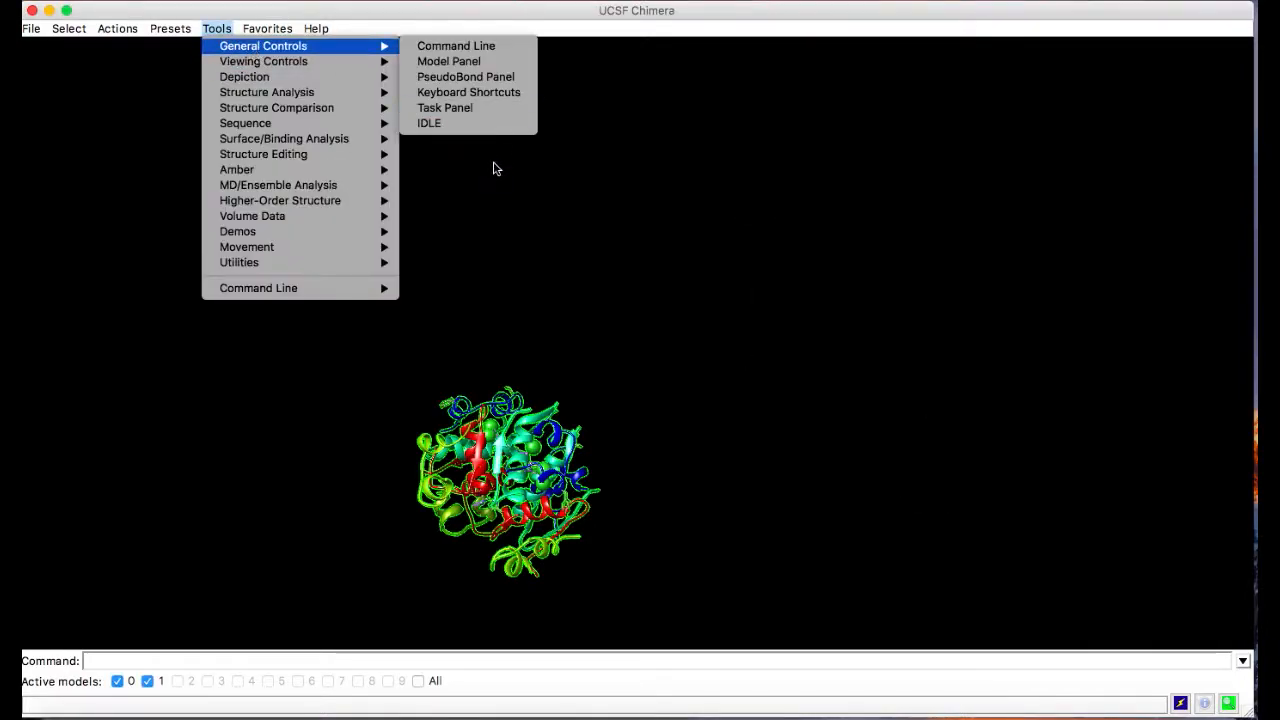
{"action": "left_click", "coordinate": [477, 106]}
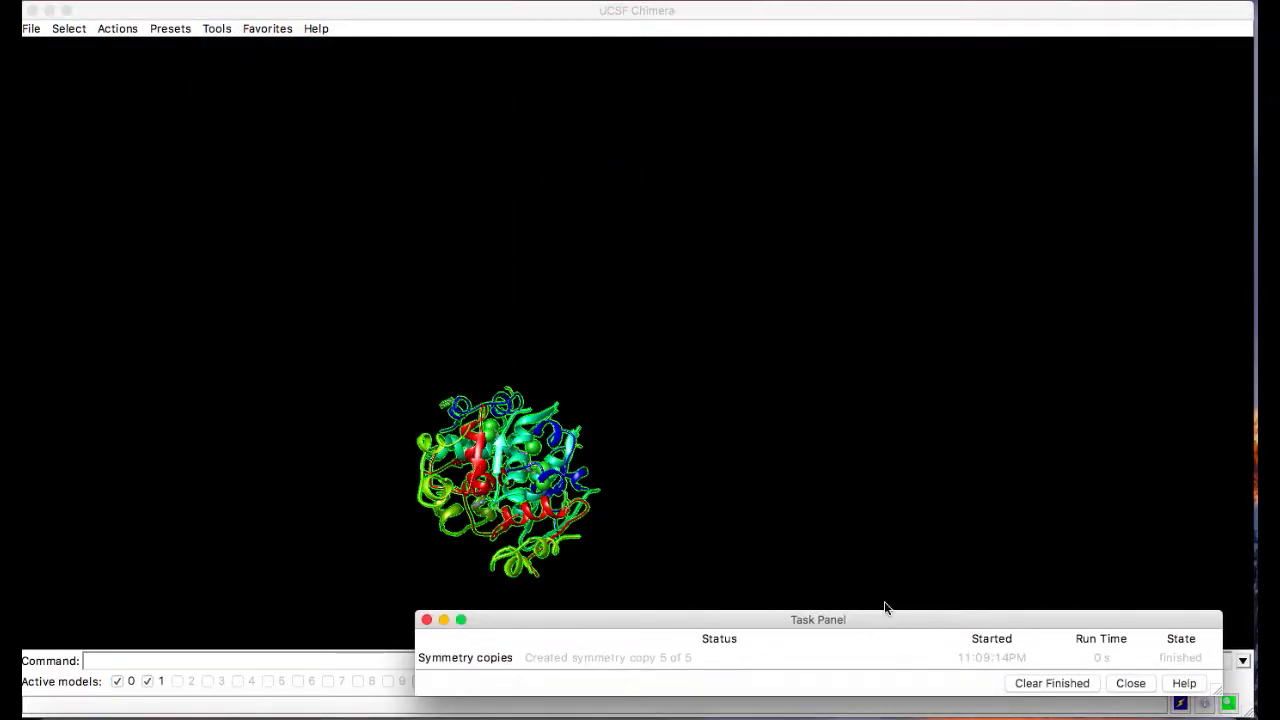
{"action": "left_click_drag", "start_coordinate": [900, 624], "coordinate": [904, 101]}
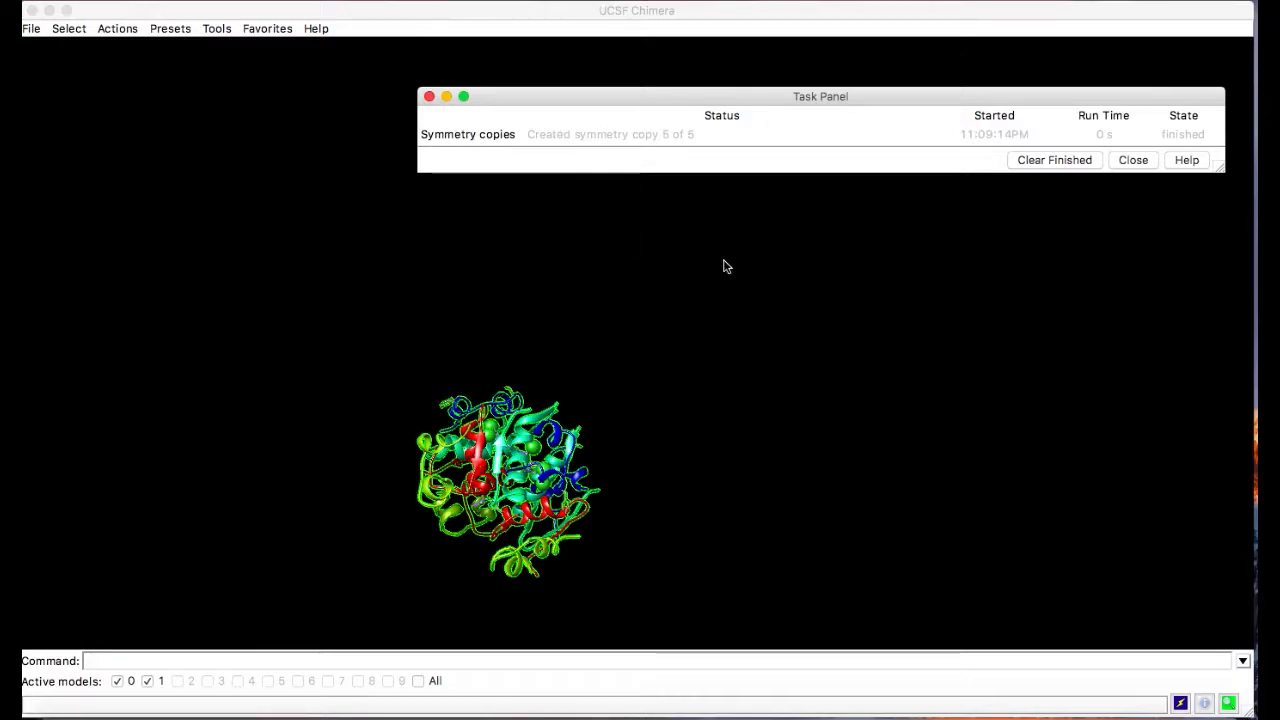
{"action": "left_click", "coordinate": [429, 96]}
Open the Side View of the viewing controls, and enlarge and rotate the structure in the main window
{"action": "left_click", "coordinate": [217, 28]}
{"action": "mouse_move", "coordinate": [290, 64]}
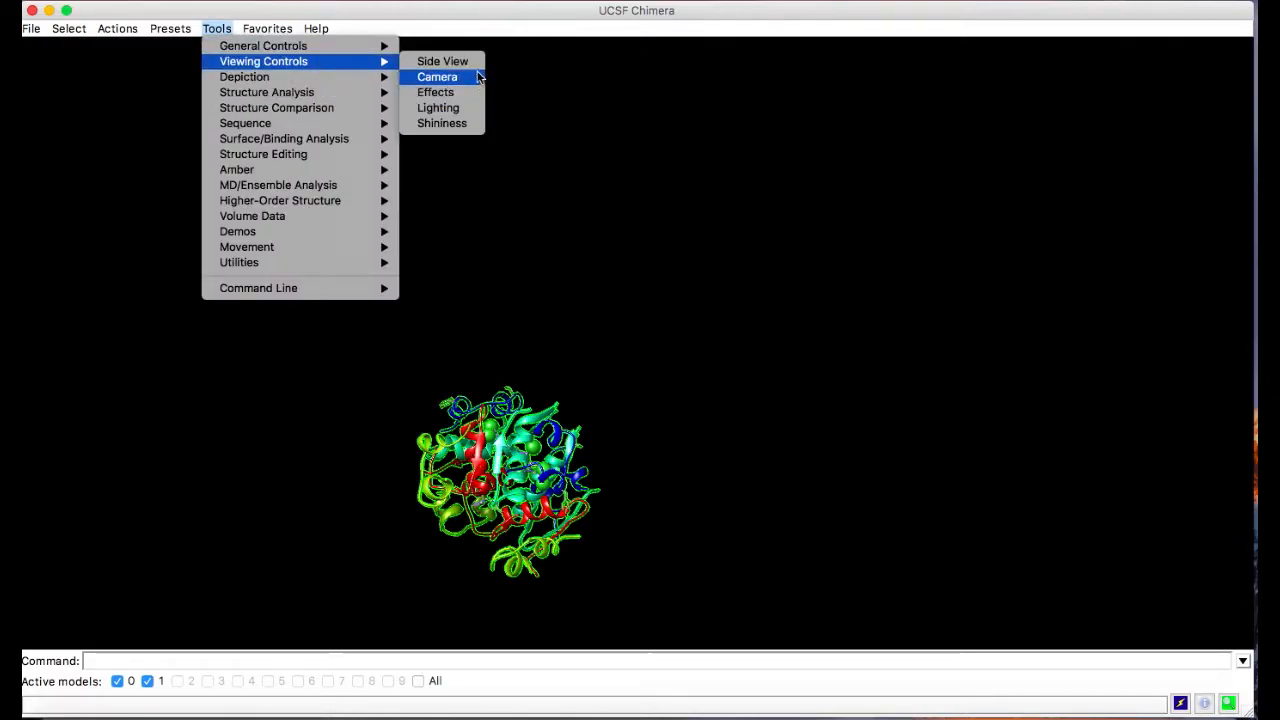
{"action": "left_click", "coordinate": [473, 62]}
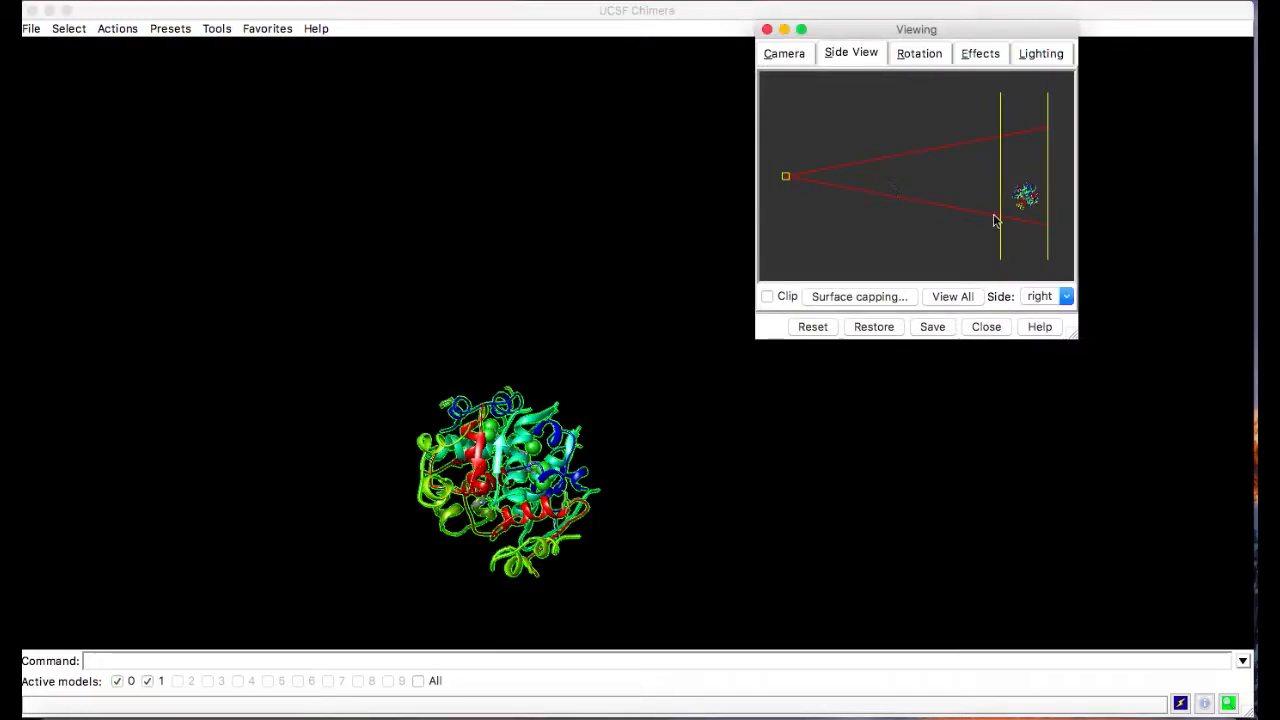
{"action": "left_click", "coordinate": [593, 602]}
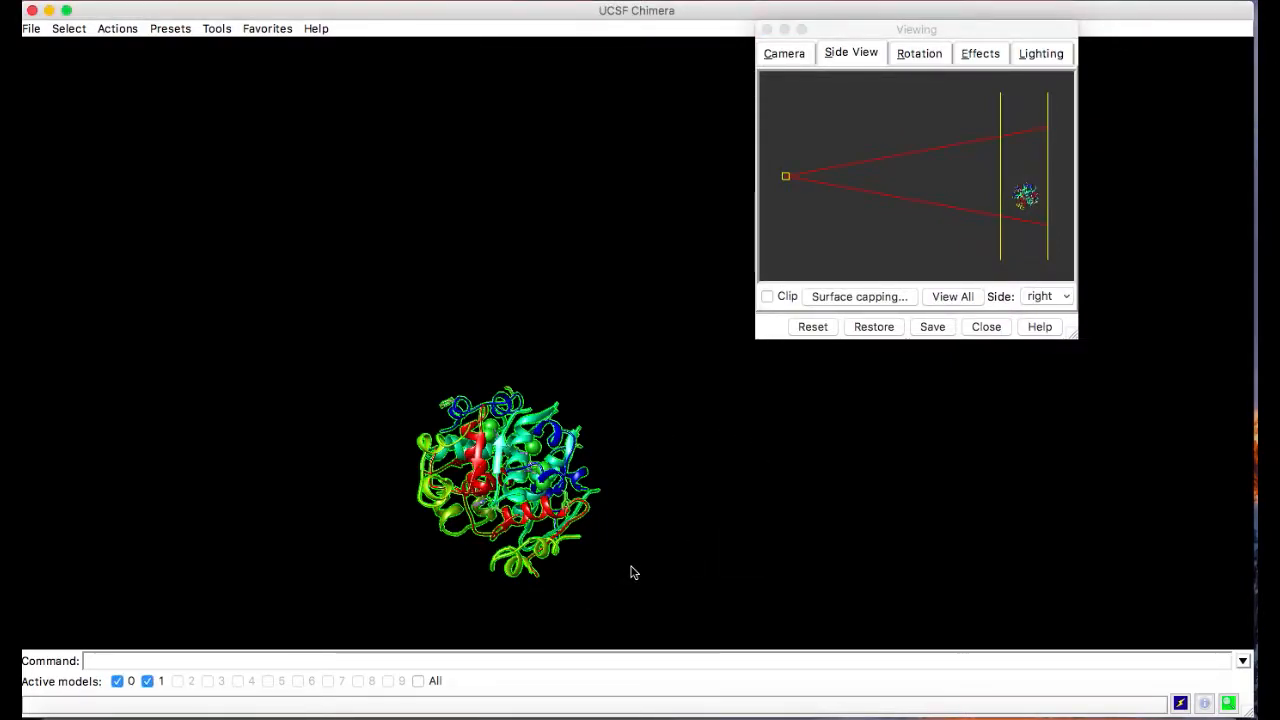
{"action": "scroll", "coordinate": [630, 572], "scroll_direction": "up", "scroll_amount": 3}
{"action": "left_click_drag", "start_coordinate": [631, 571], "coordinate": [677, 430]}
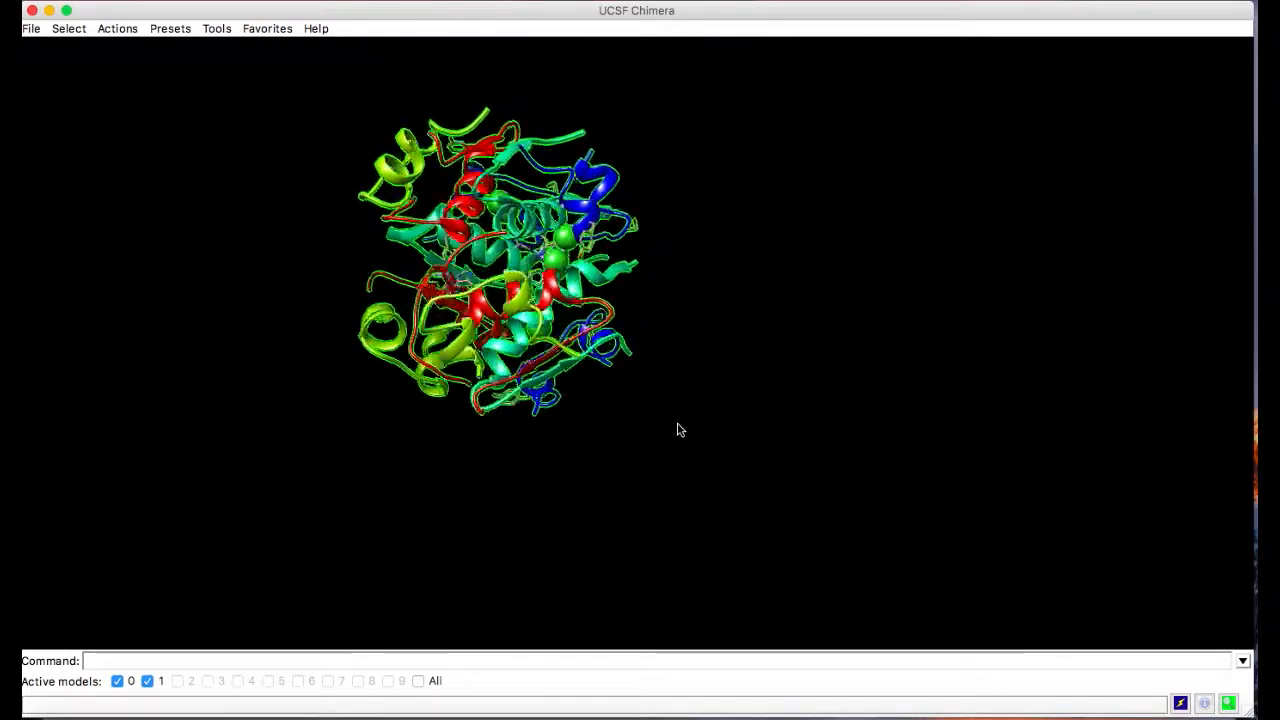
Bring the Side View back and shift the near clipping plane slightly to turn on clipping
{"action": "left_click", "coordinate": [210, 28]}
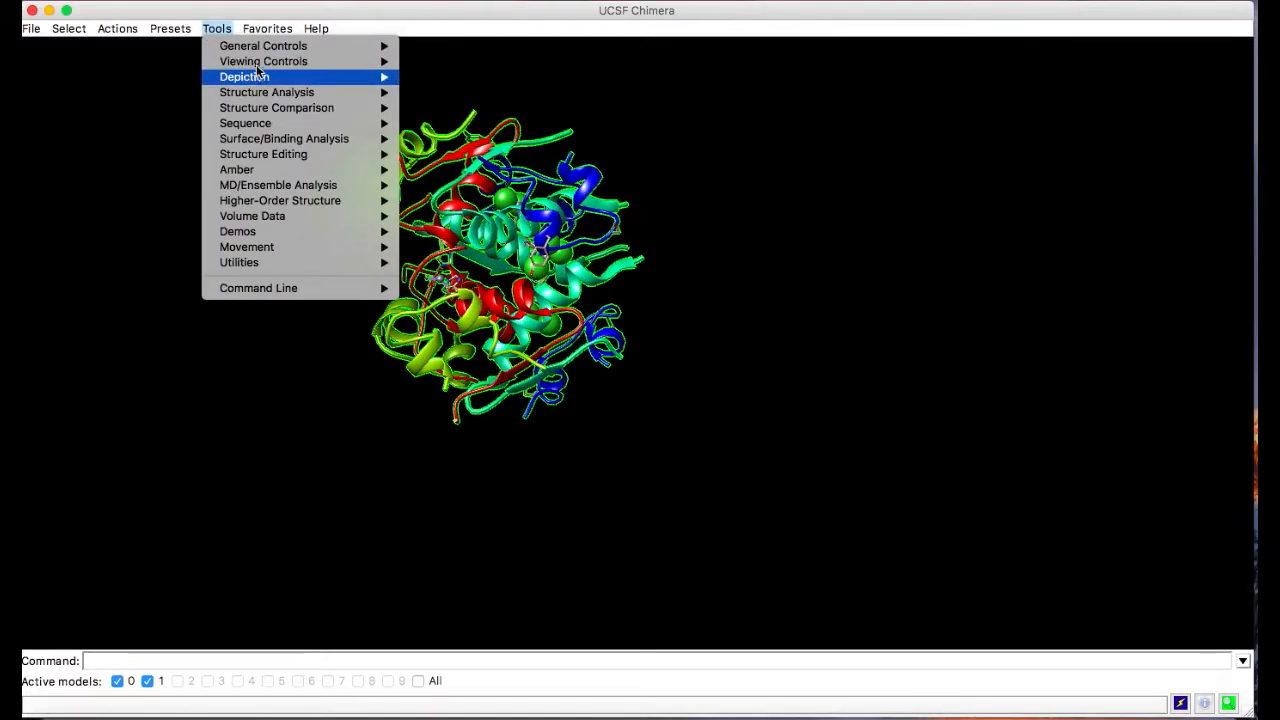
{"action": "mouse_move", "coordinate": [300, 61]}
{"action": "left_click", "coordinate": [479, 66]}
{"action": "left_click_drag", "start_coordinate": [984, 207], "coordinate": [995, 231]}
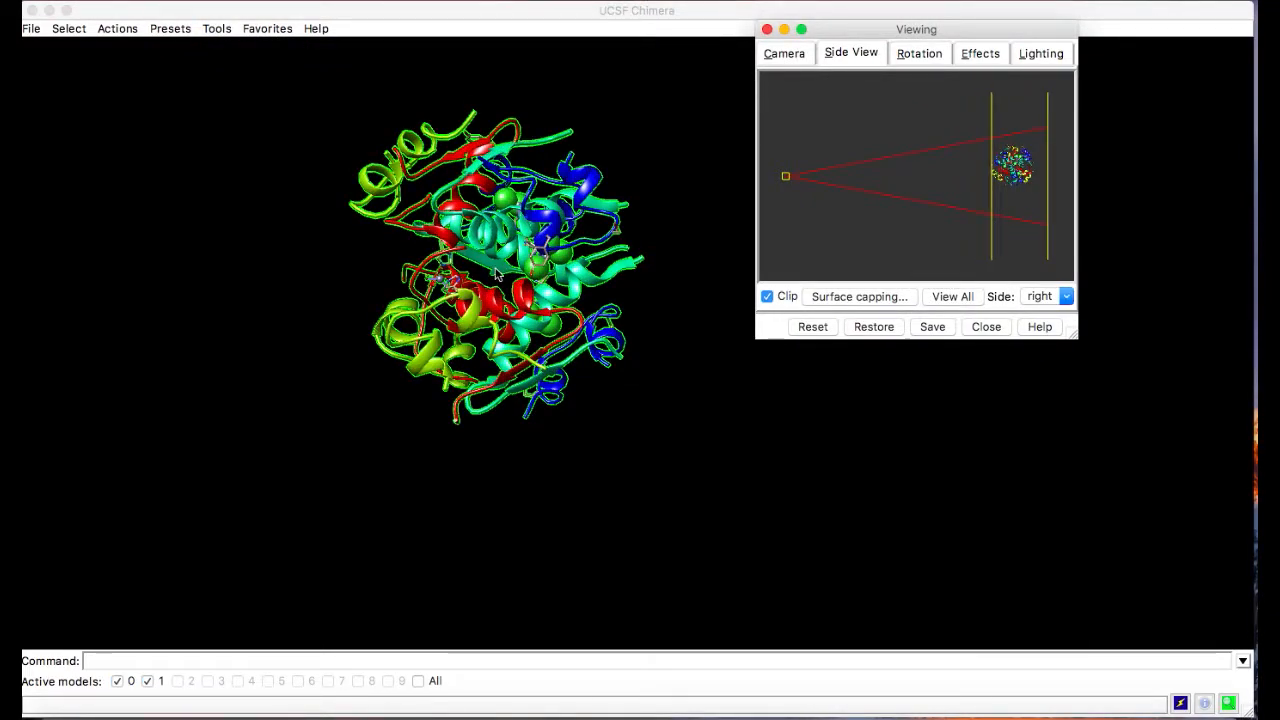
Move the structure up and back down in the main window, comparing its position in the Side View
{"action": "left_click", "coordinate": [495, 273]}
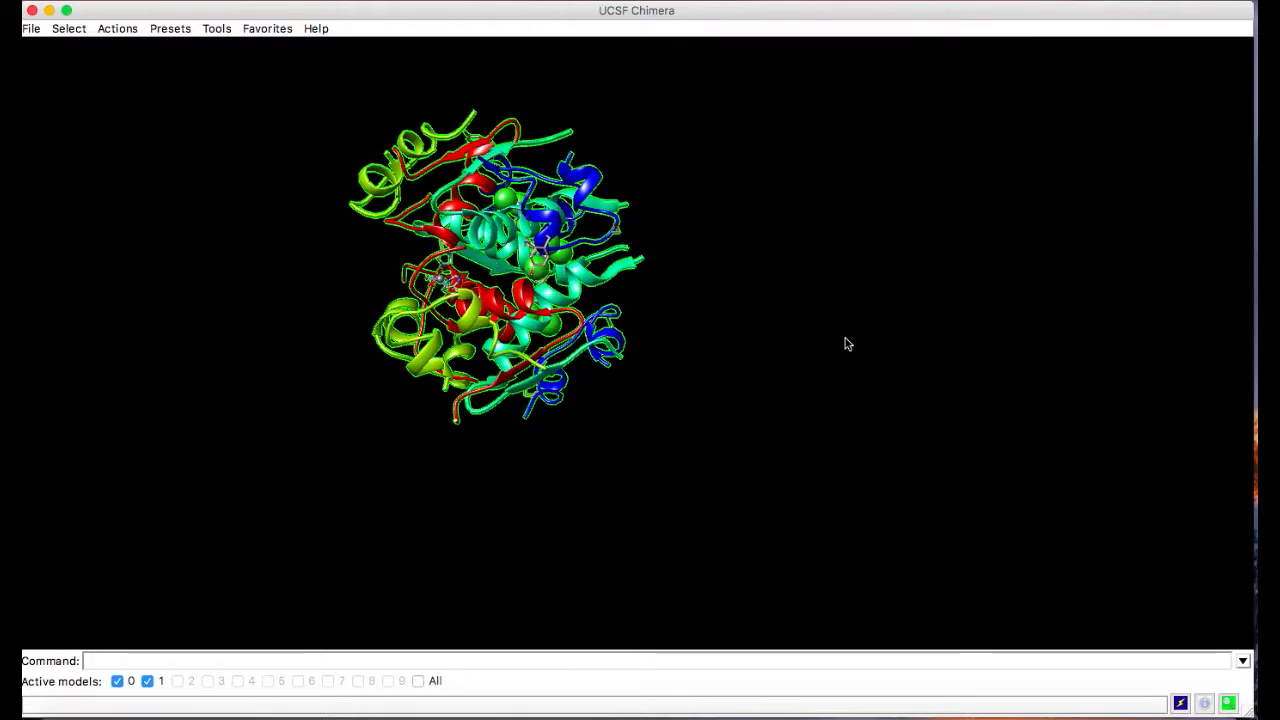
{"action": "key", "text": "ctrl+Up"}
{"action": "left_click", "coordinate": [1097, 206]}
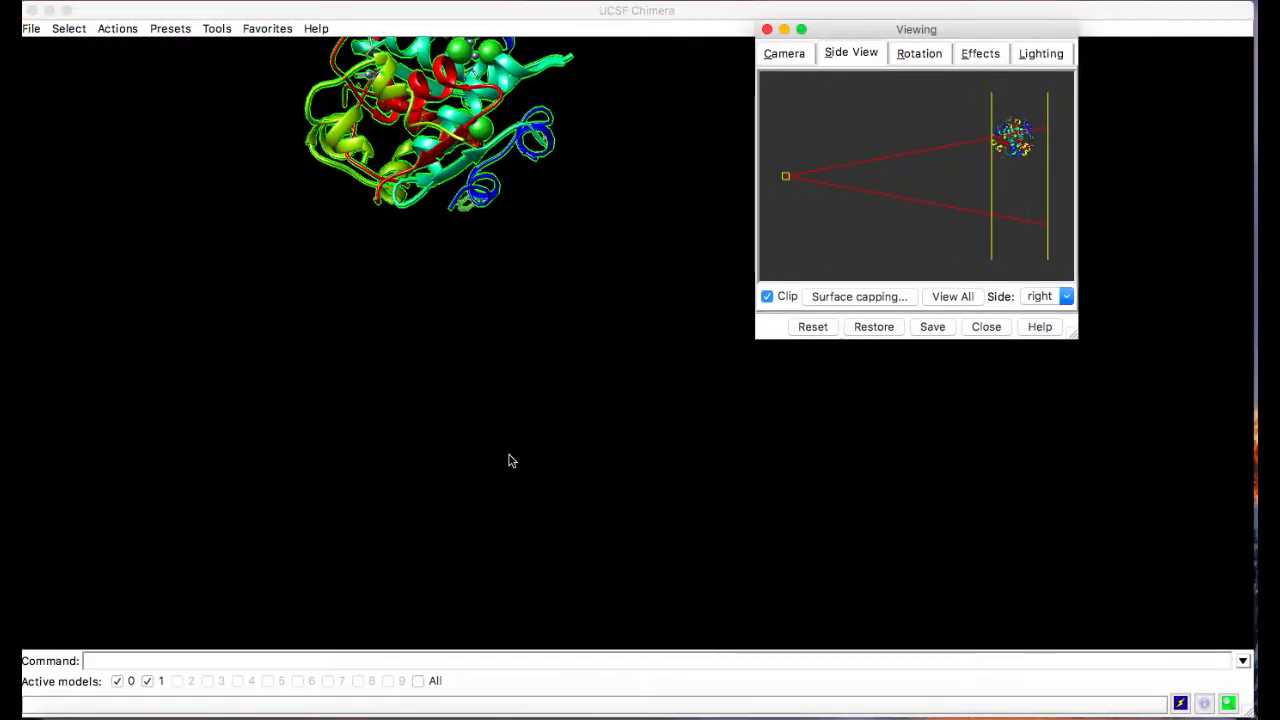
{"action": "left_click", "coordinate": [569, 369]}
{"action": "middle_click_drag", "start_coordinate": [569, 369], "coordinate": [587, 543]}
Reopen the Side View, move the near clipping plane farther in front of the structure, and adjust the far plane
{"action": "left_click", "coordinate": [220, 32]}
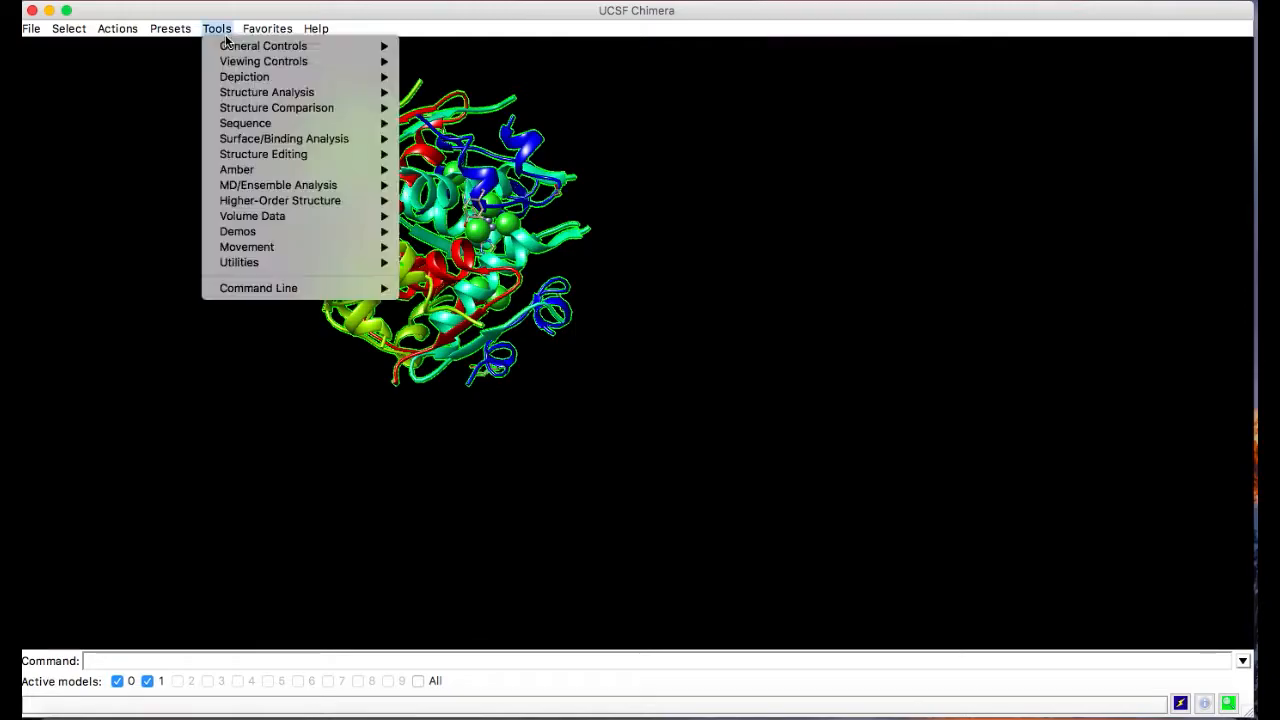
{"action": "mouse_move", "coordinate": [277, 81]}
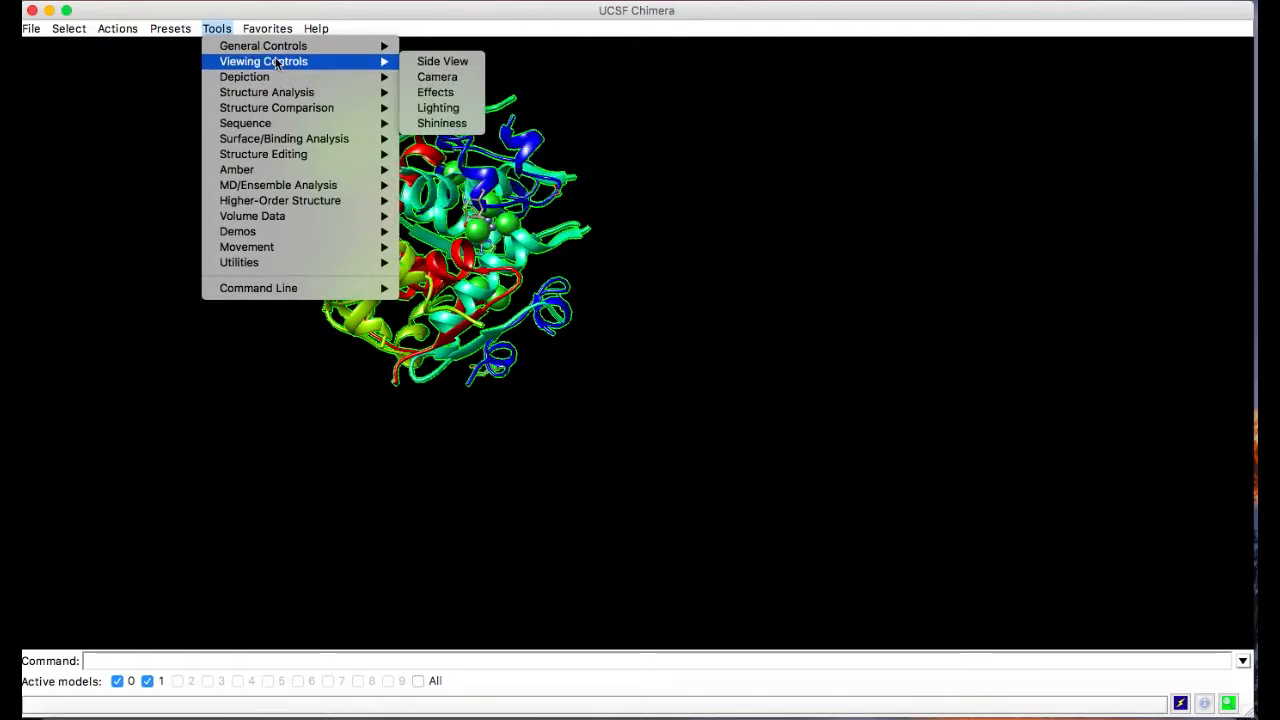
{"action": "left_click", "coordinate": [443, 62]}
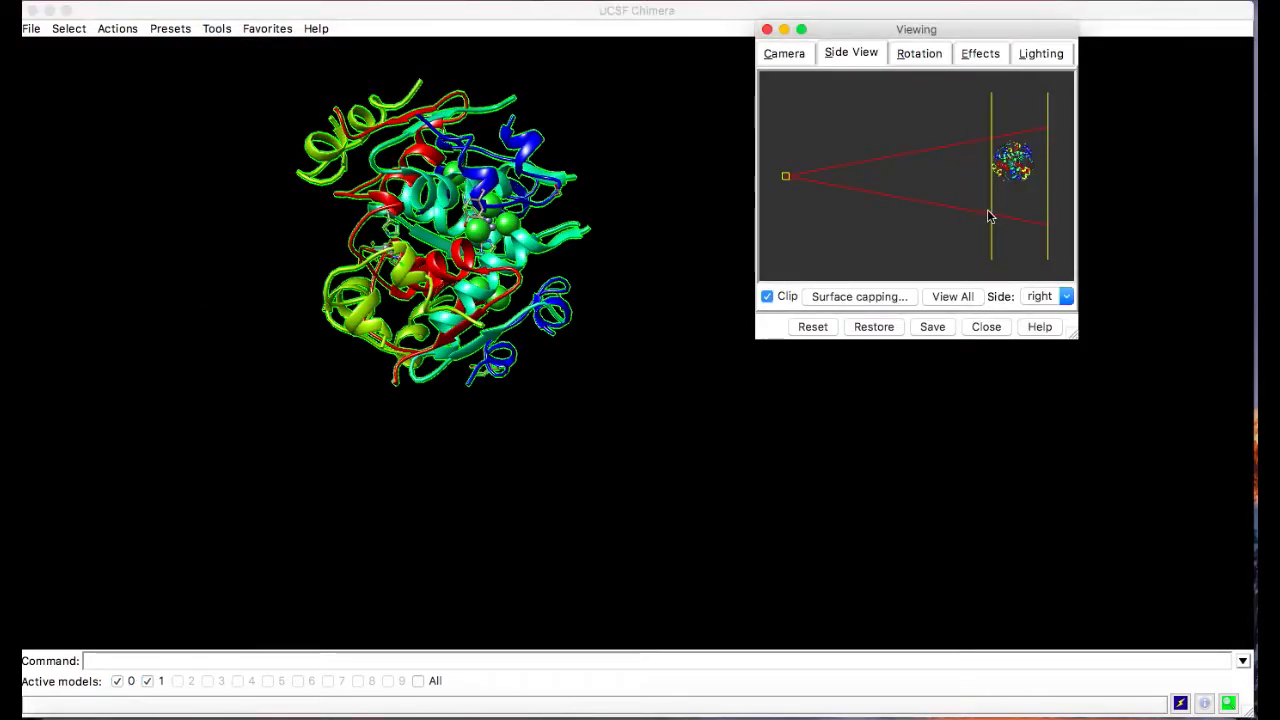
{"action": "mouse_move", "coordinate": [995, 220]}
{"action": "left_mouse_down"}
{"action": "mouse_move", "coordinate": [1047, 208]}
{"action": "mouse_move", "coordinate": [981, 209]}
{"action": "left_mouse_up"}
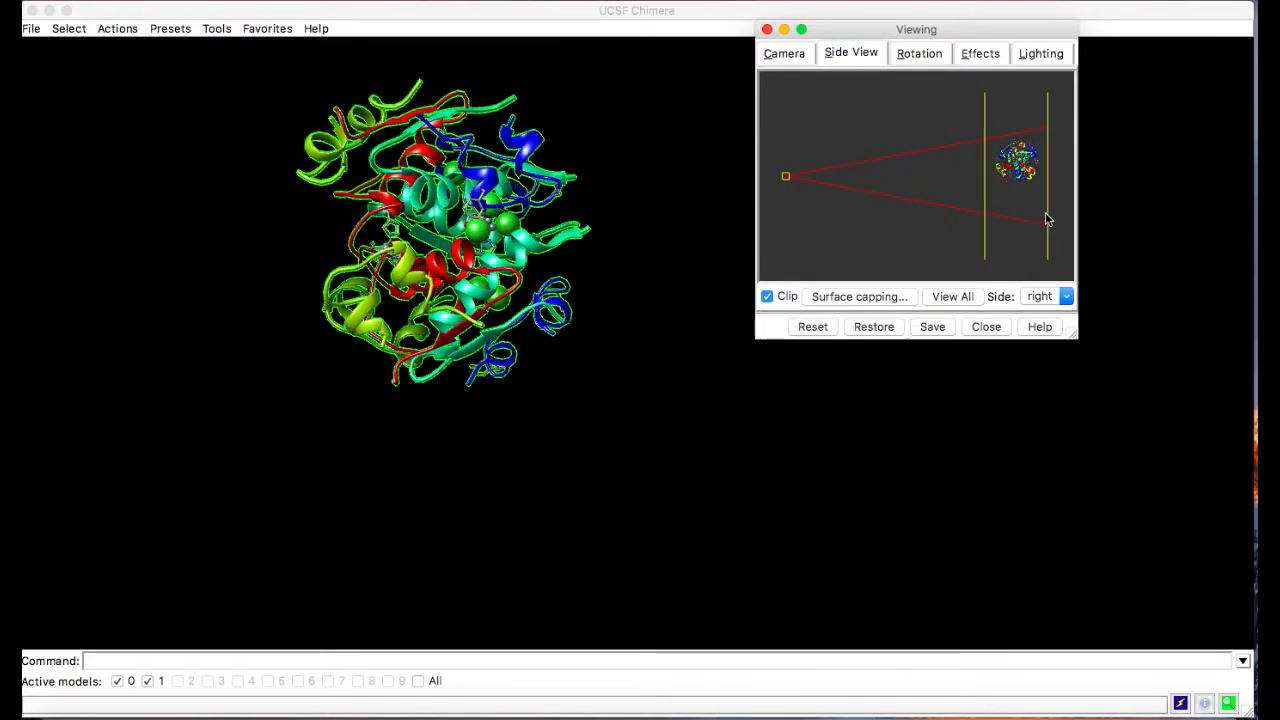
{"action": "mouse_move", "coordinate": [1049, 219]}
{"action": "left_mouse_down"}
{"action": "mouse_move", "coordinate": [1026, 216]}
{"action": "mouse_move", "coordinate": [1061, 226]}
{"action": "left_mouse_up"}
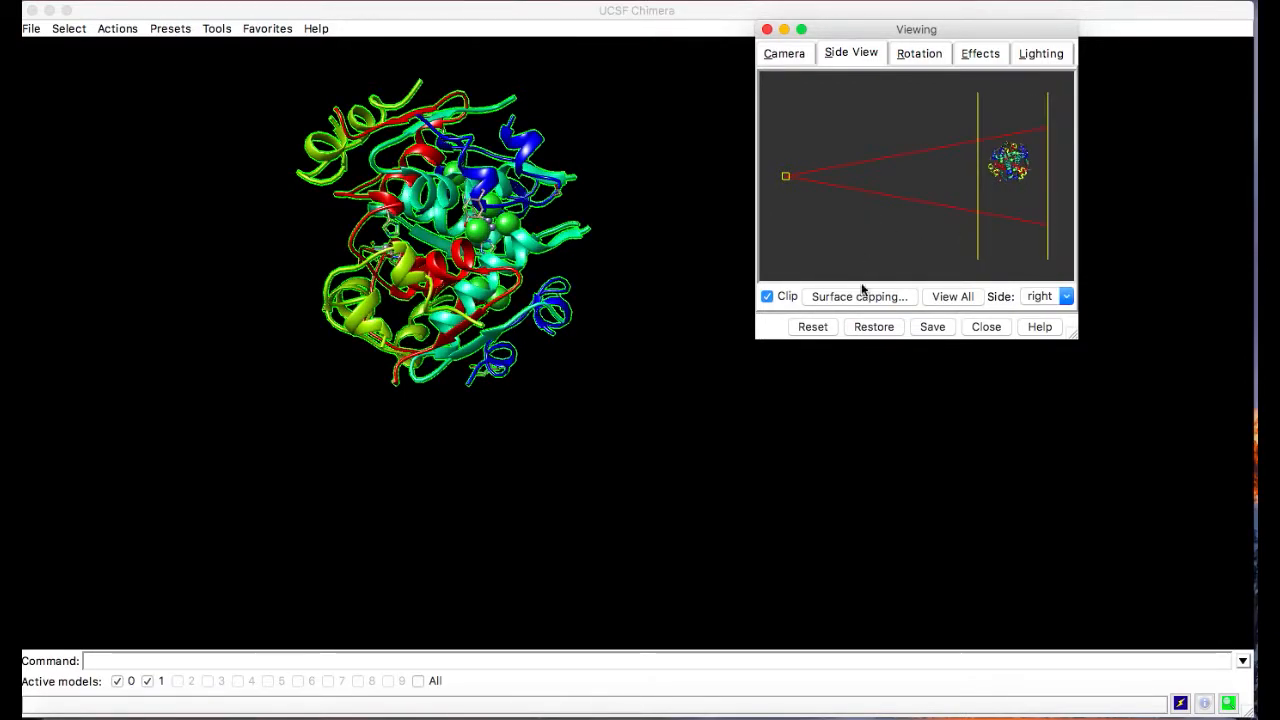
Set the camera mode to red-cyan stereo and rotate the structure to inspect the effect
{"action": "left_click", "coordinate": [789, 54]}
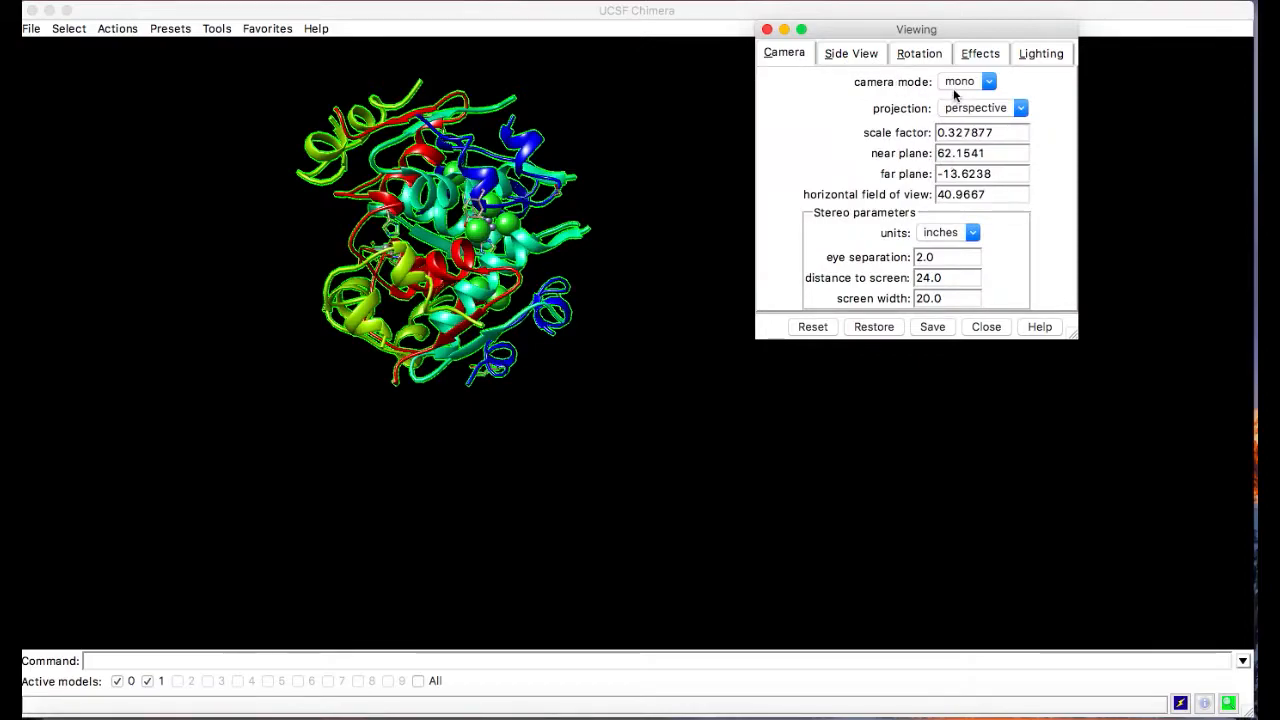
{"action": "left_click", "coordinate": [957, 84]}
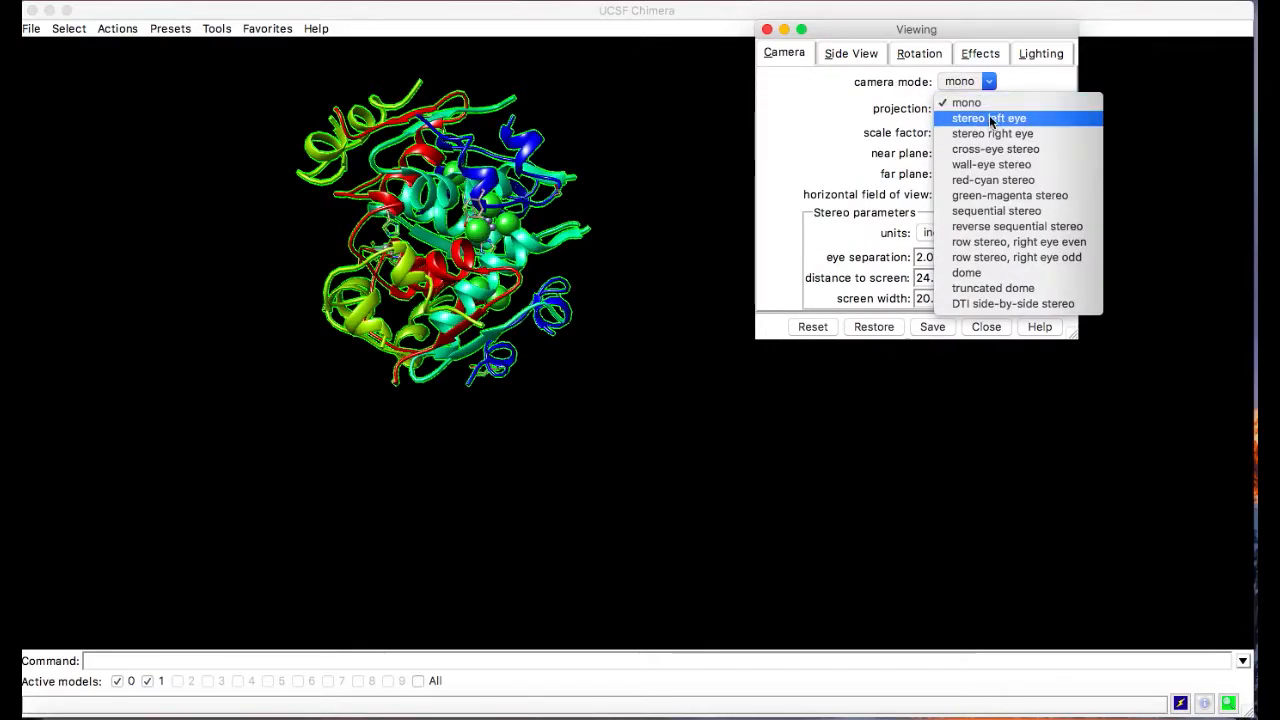
{"action": "left_click", "coordinate": [1018, 184]}
{"action": "left_click", "coordinate": [700, 415]}
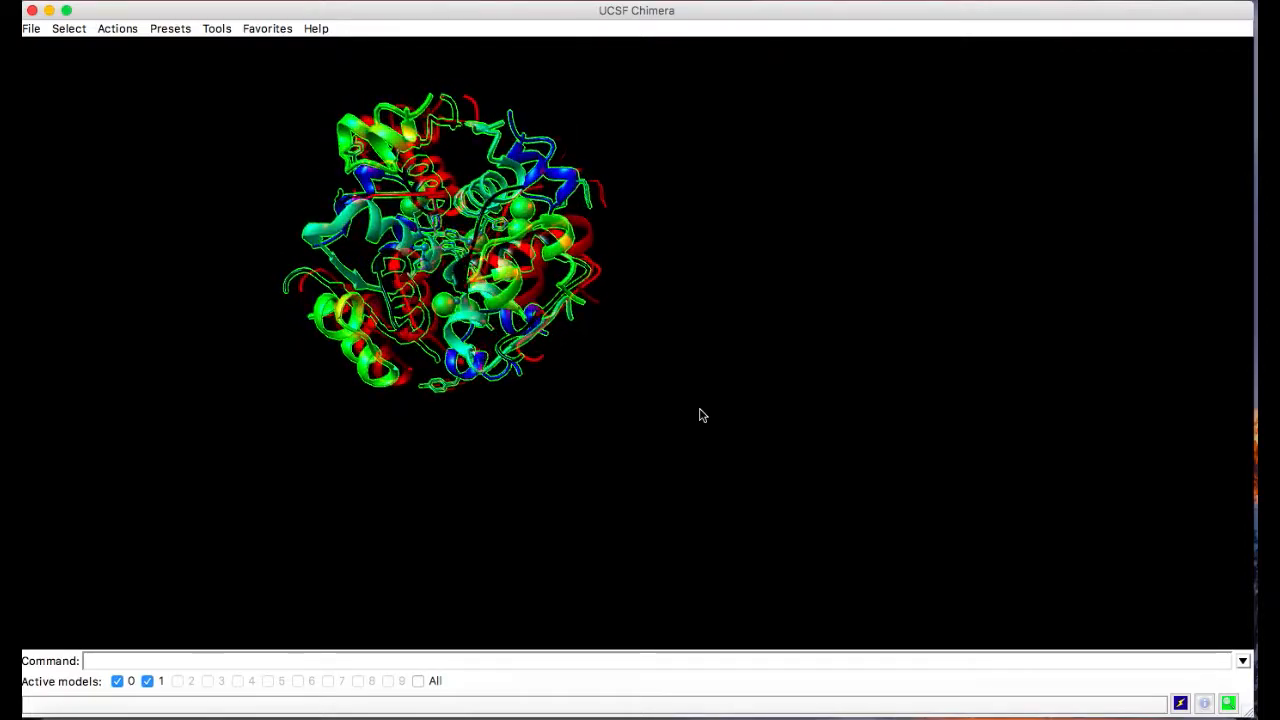
Reopen the camera settings and switch the camera mode to stereo left eye
{"action": "left_click", "coordinate": [216, 27]}
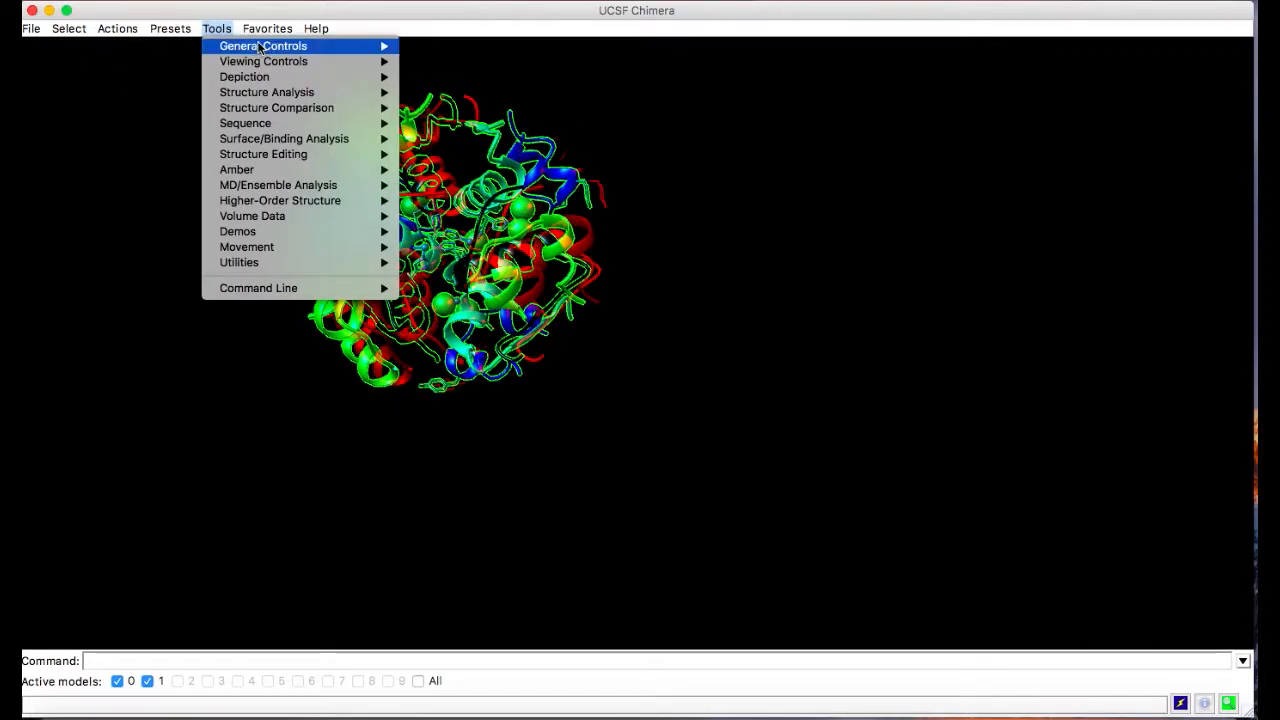
{"action": "mouse_move", "coordinate": [265, 62]}
{"action": "left_click", "coordinate": [442, 63]}
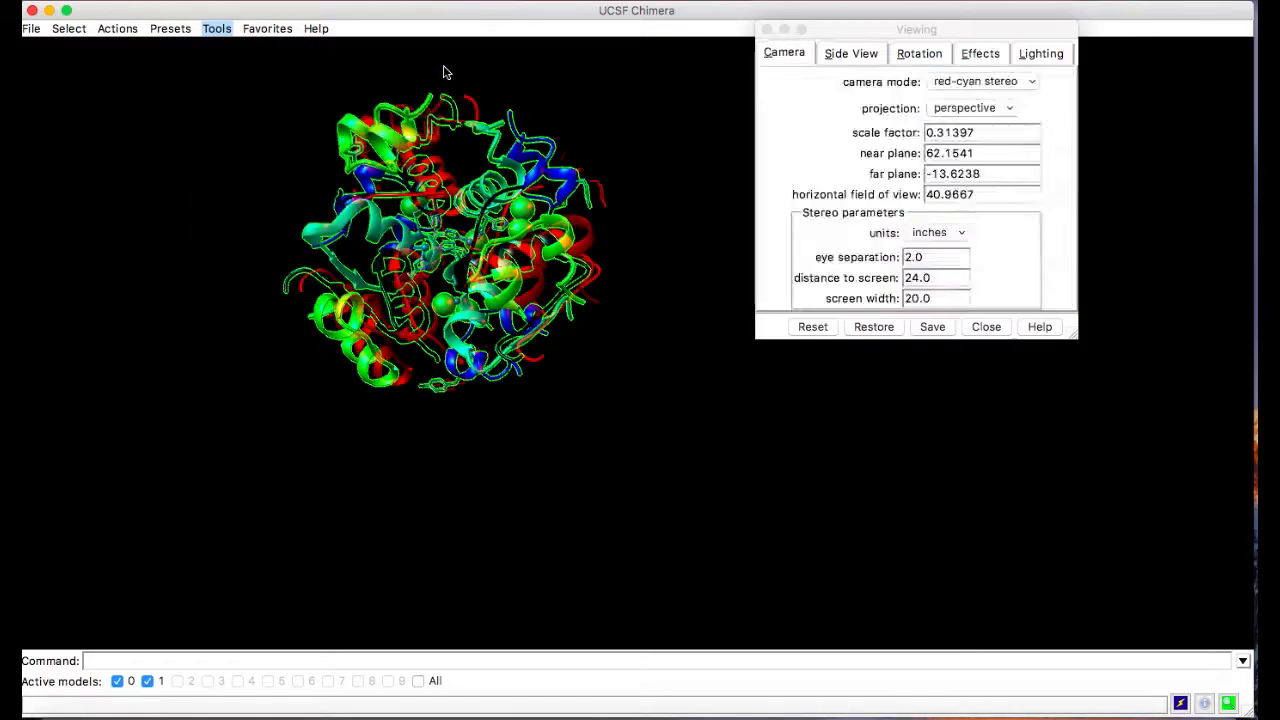
{"action": "left_click", "coordinate": [816, 52]}
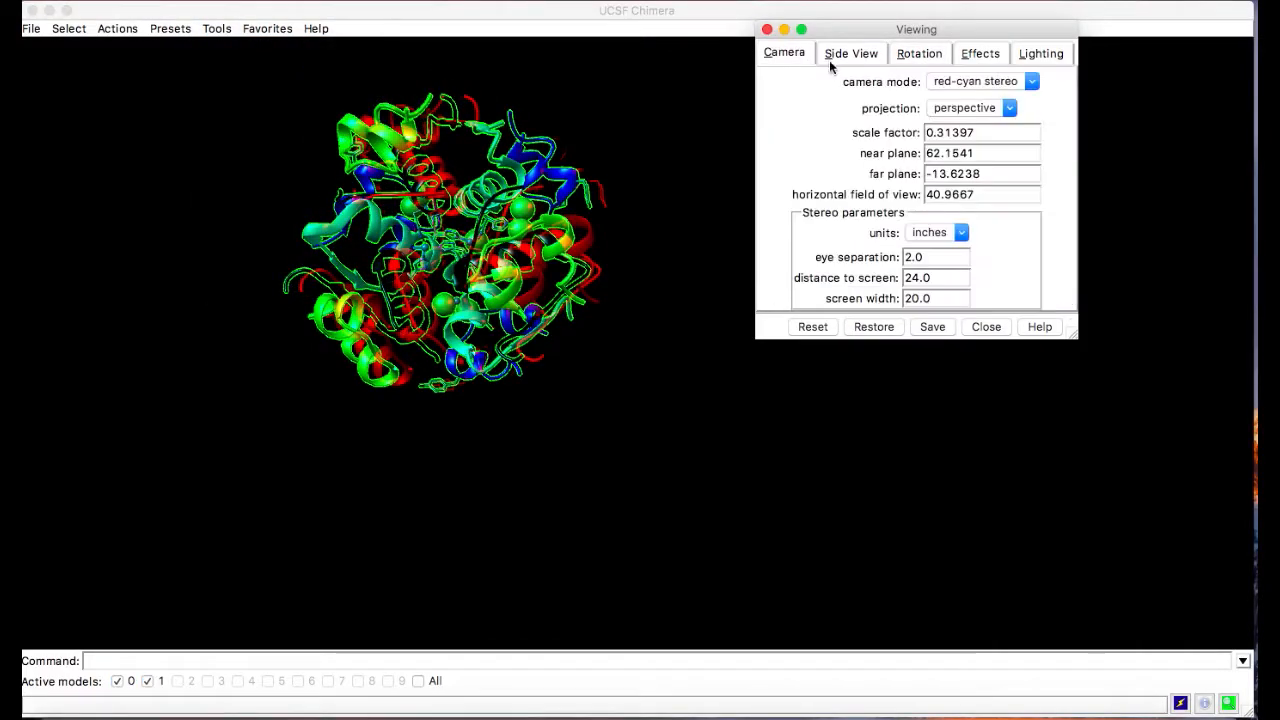
{"action": "left_click", "coordinate": [975, 81]}
{"action": "left_click", "coordinate": [1011, 117]}
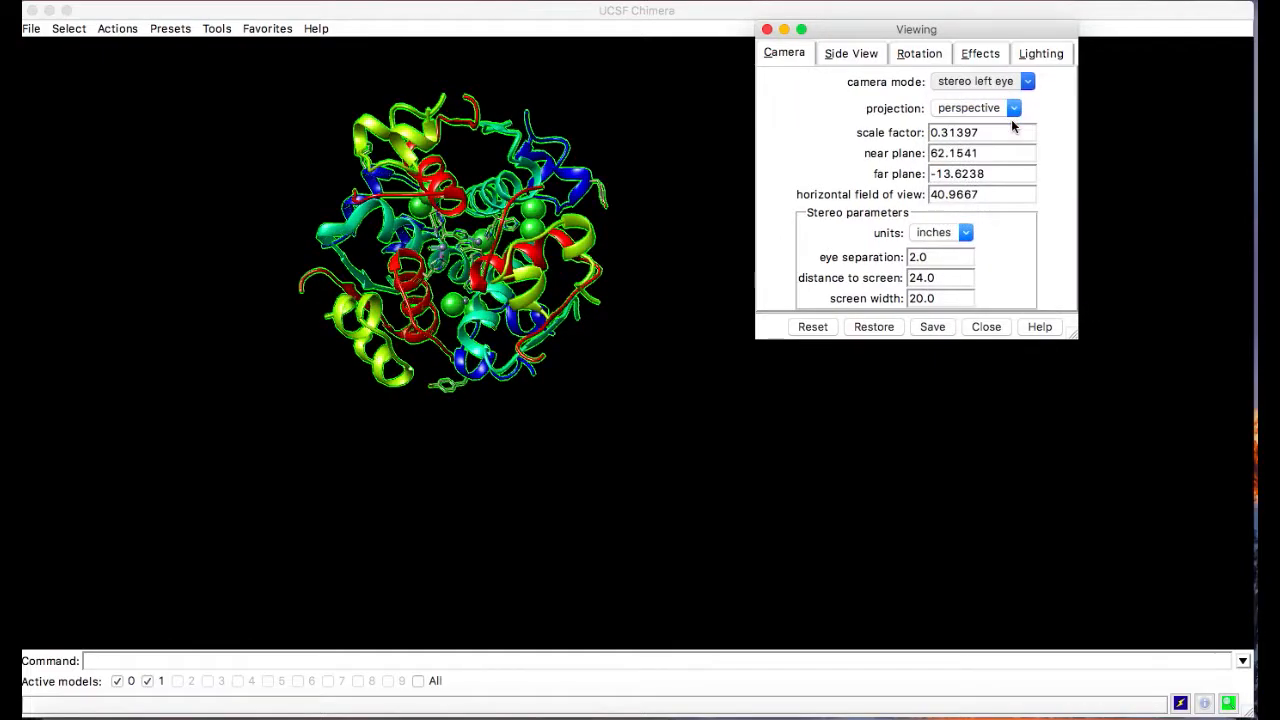
Try the truncated dome camera mode, and return to stereo left eye
{"action": "left_click", "coordinate": [1022, 82]}
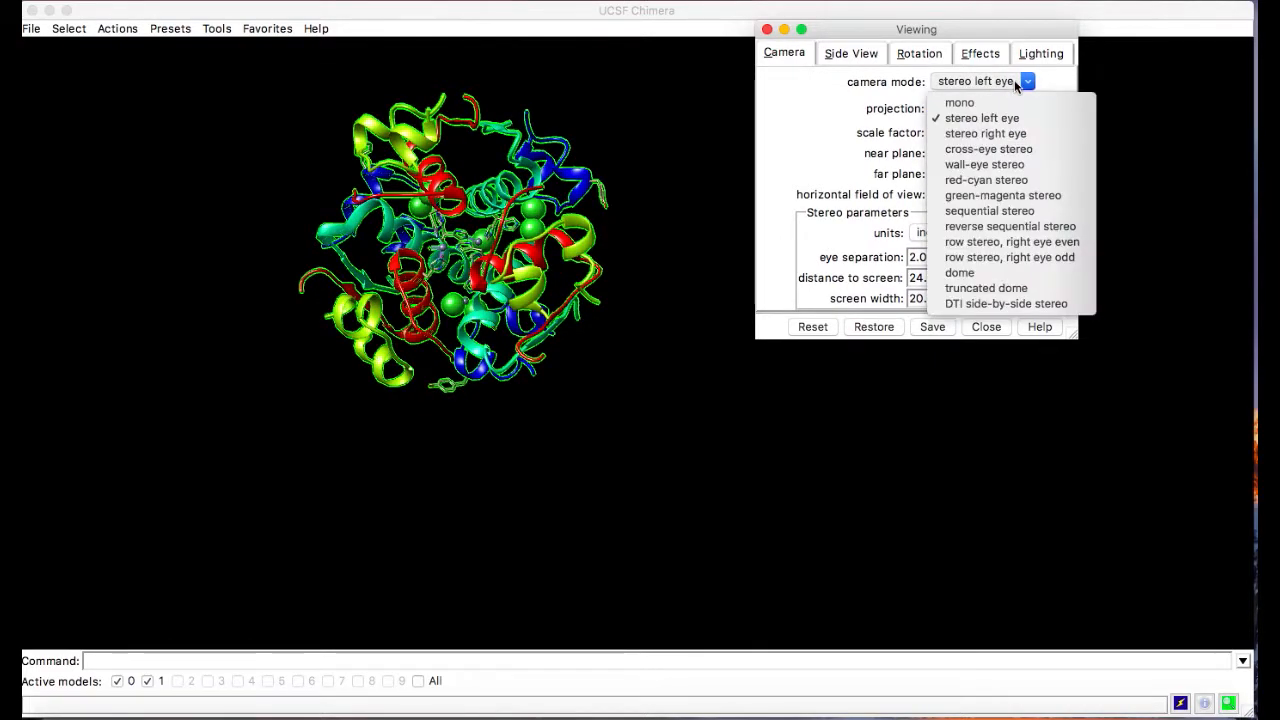
{"action": "left_click", "coordinate": [1042, 288]}
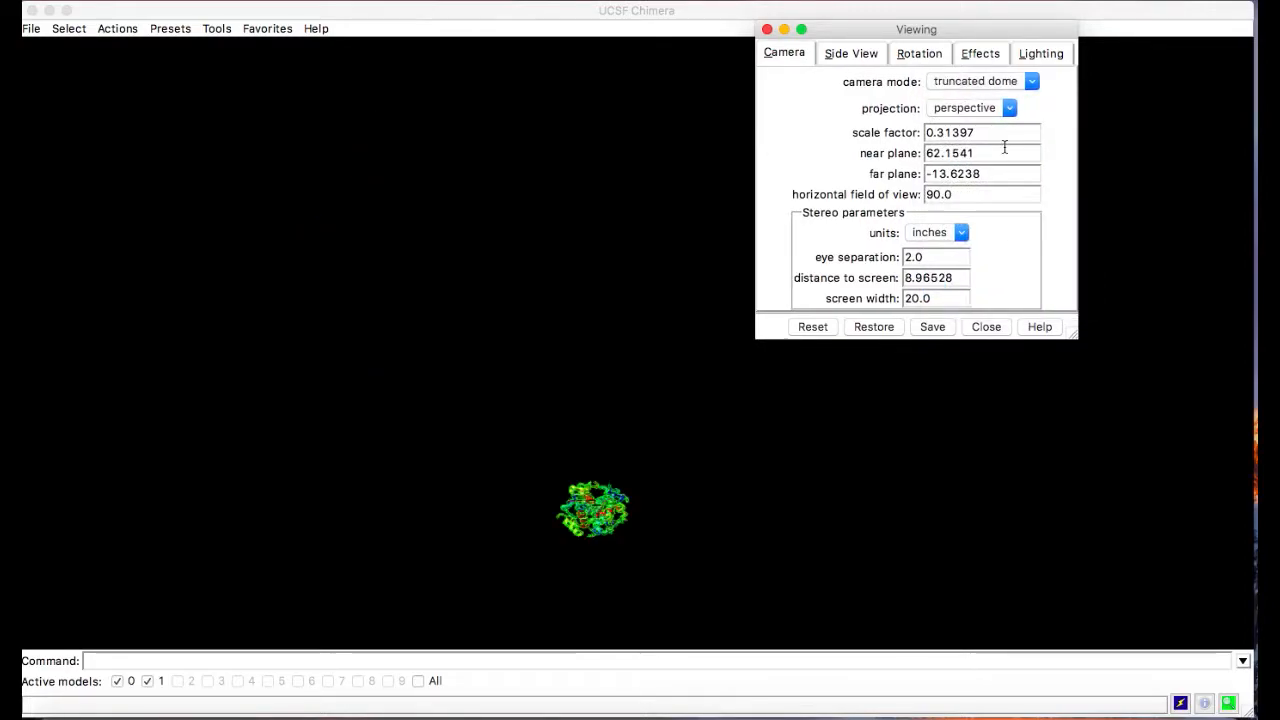
{"action": "left_click", "coordinate": [1019, 85]}
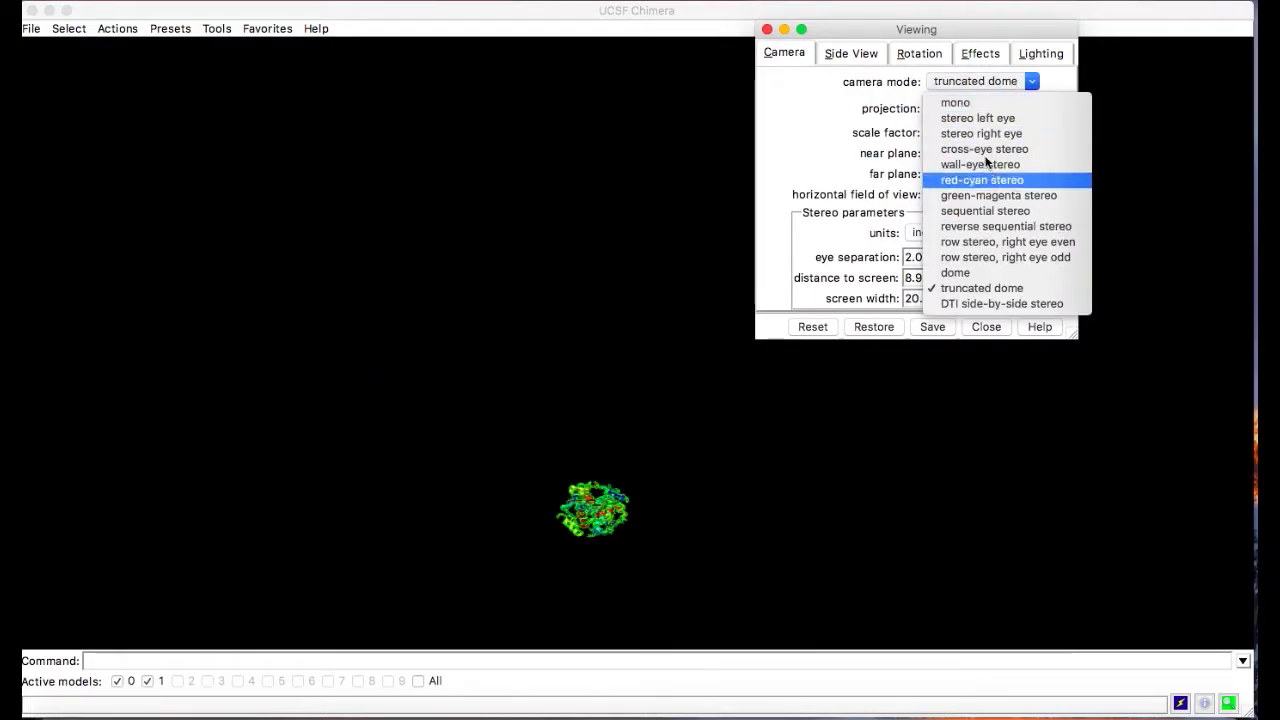
{"action": "left_click", "coordinate": [999, 119]}
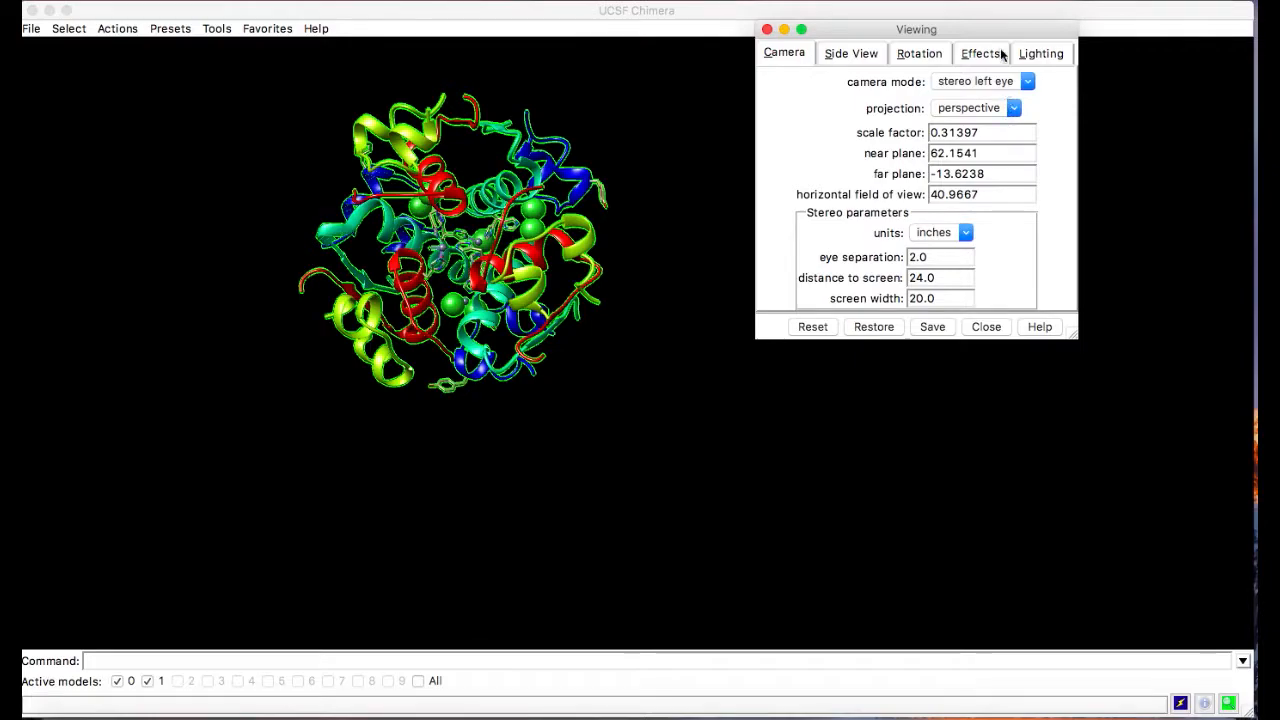
Set the camera mode back to mono and return to the structure in the main window
{"action": "left_click", "coordinate": [1002, 80]}
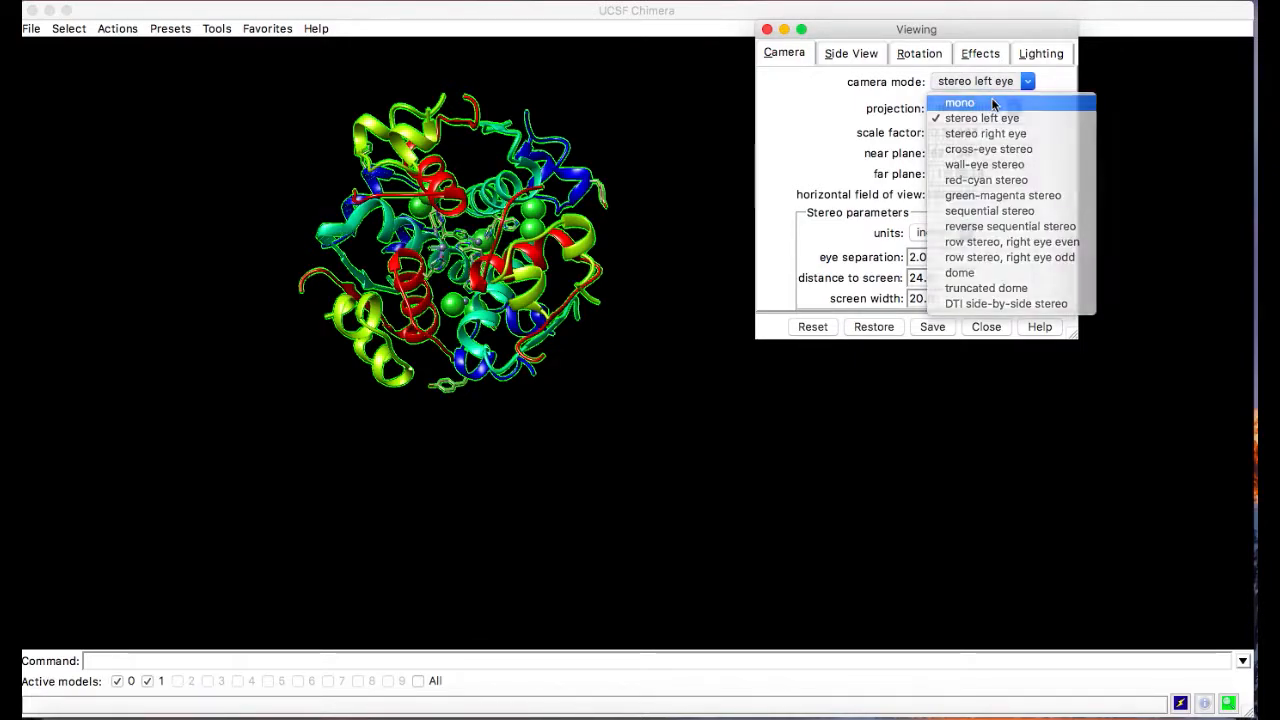
{"action": "left_click", "coordinate": [993, 104]}
{"action": "left_click", "coordinate": [706, 263]}
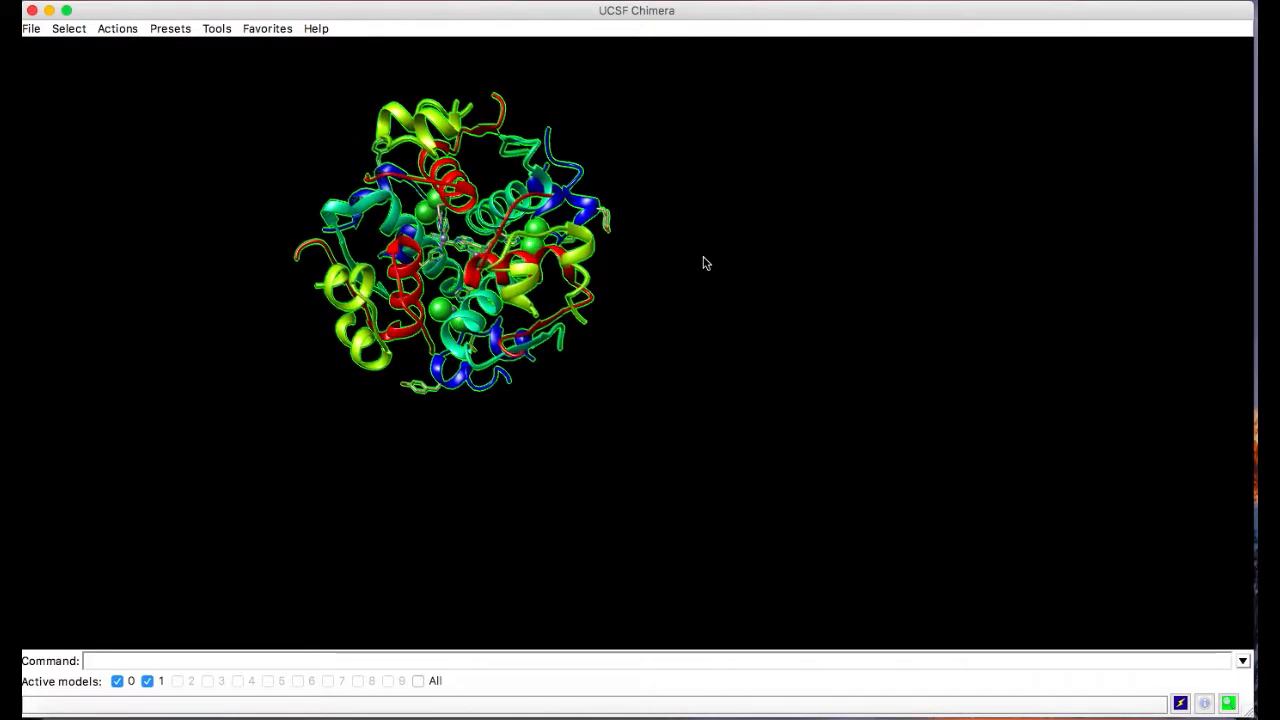
Reopen the Viewing dialog and set the graphics quality subdivision in the effects settings to 20.0
{"action": "left_click", "coordinate": [153, 34]}
{"action": "left_click", "coordinate": [214, 32]}
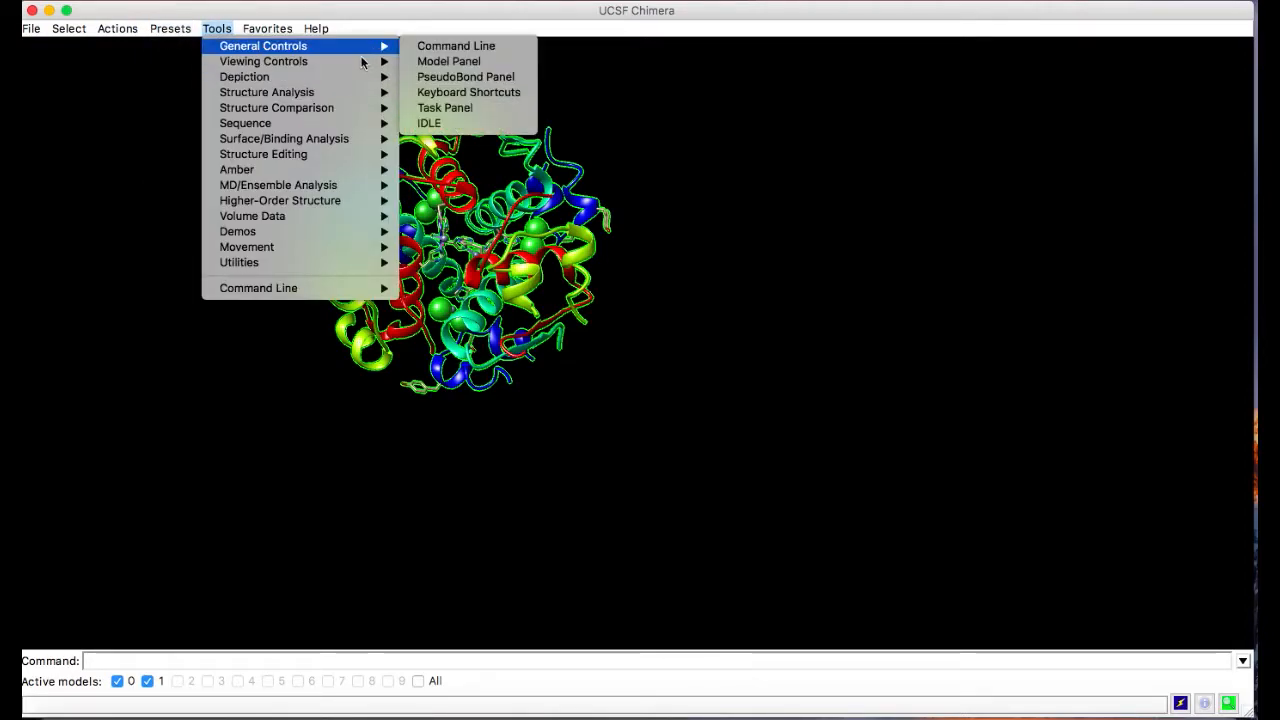
{"action": "left_click", "coordinate": [445, 58]}
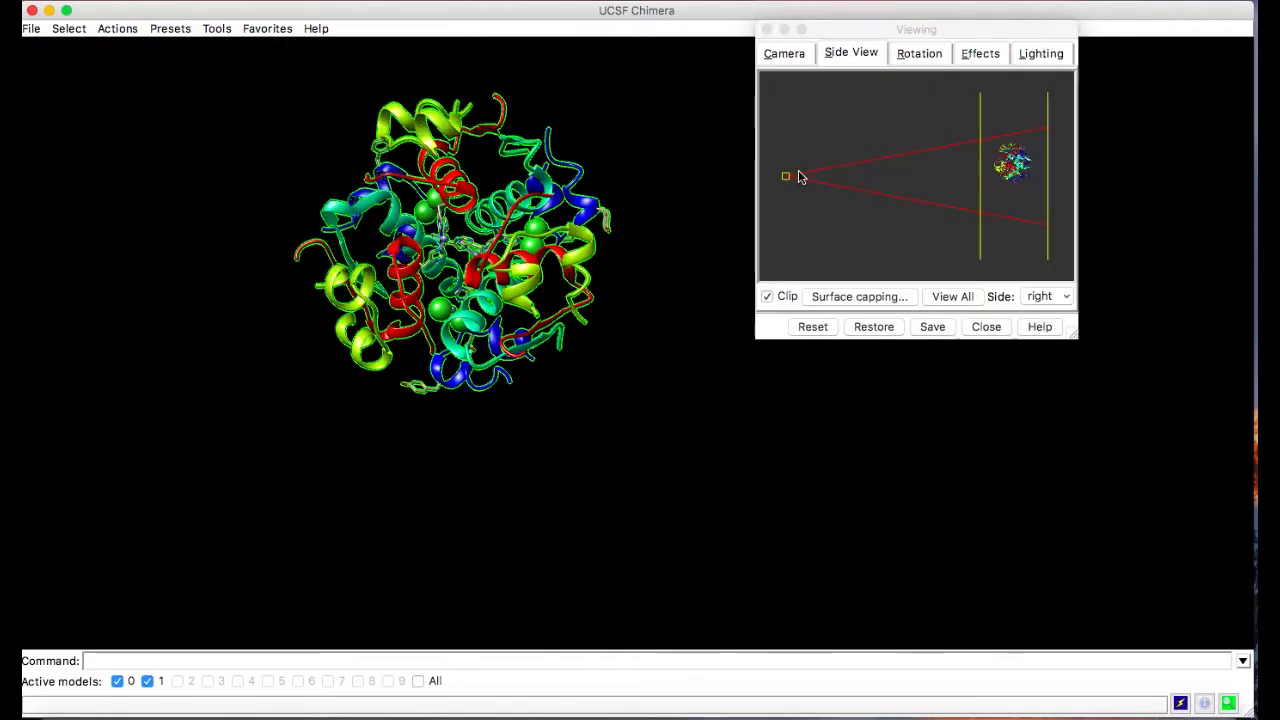
{"action": "left_click", "coordinate": [919, 55]}
{"action": "left_click", "coordinate": [983, 53]}
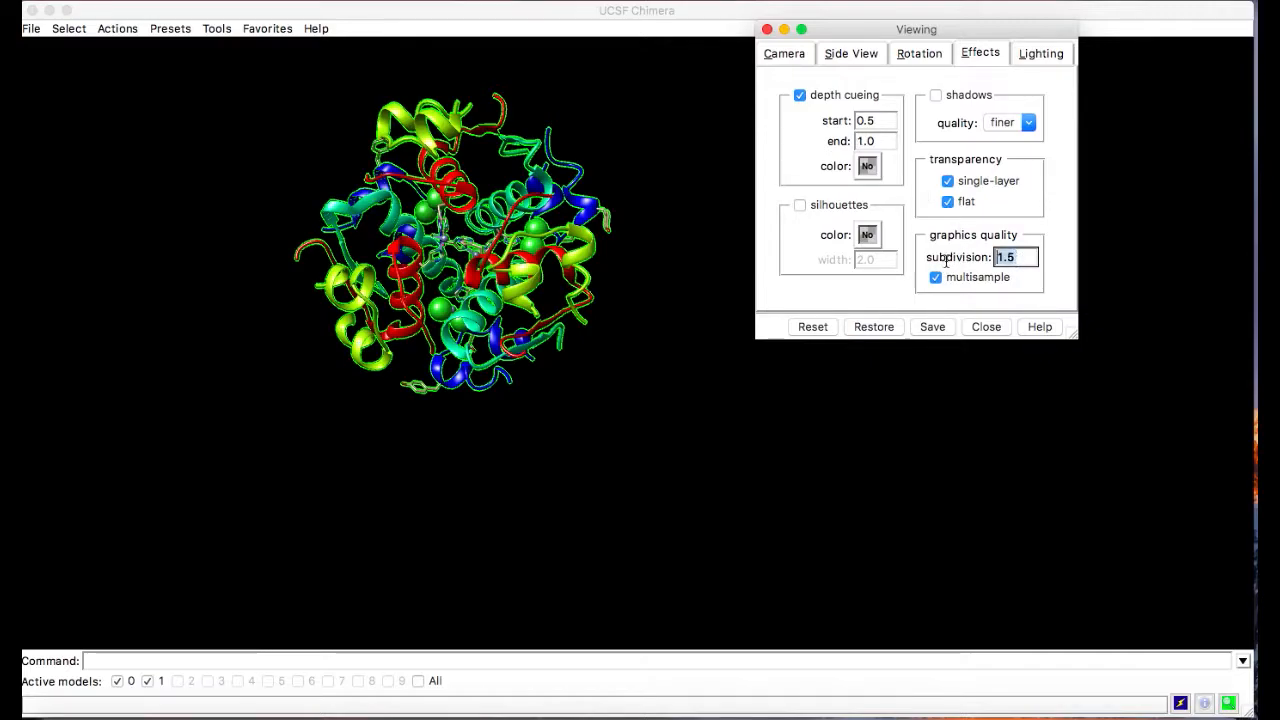
{"action": "key", "text": "Return"}
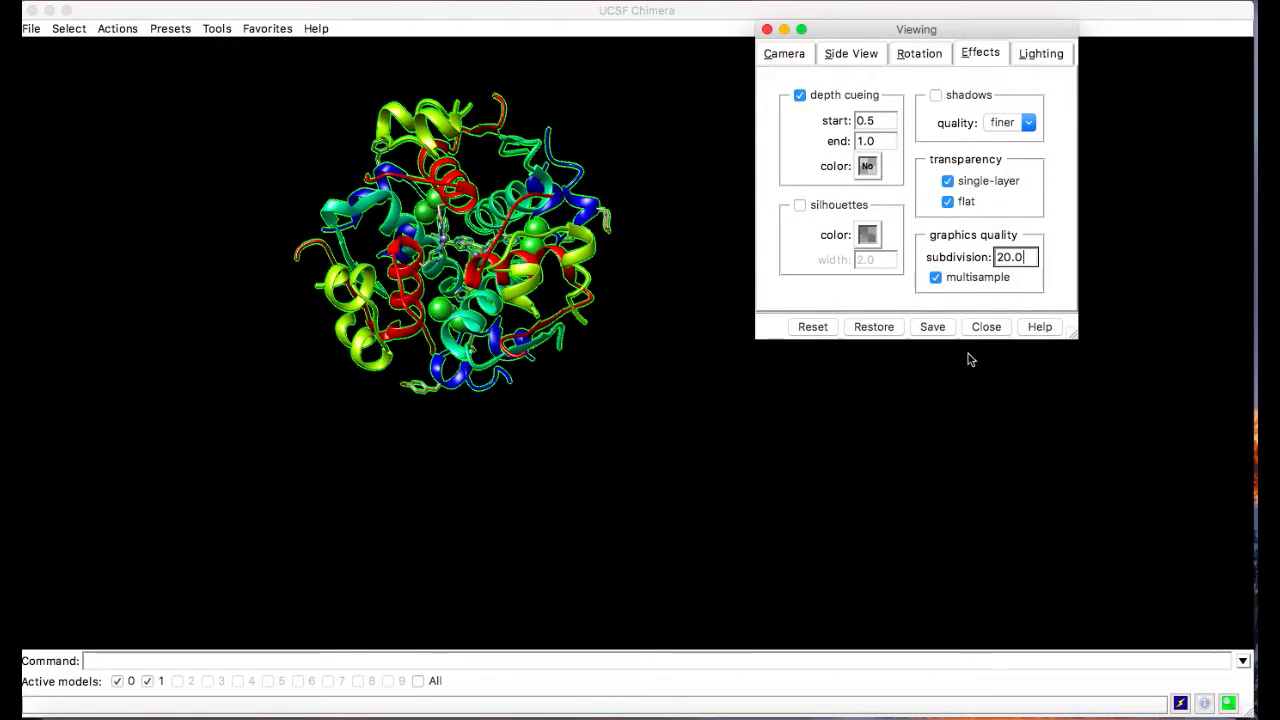
Open the full color options and set the background color to white
{"action": "left_click", "coordinate": [576, 214]}
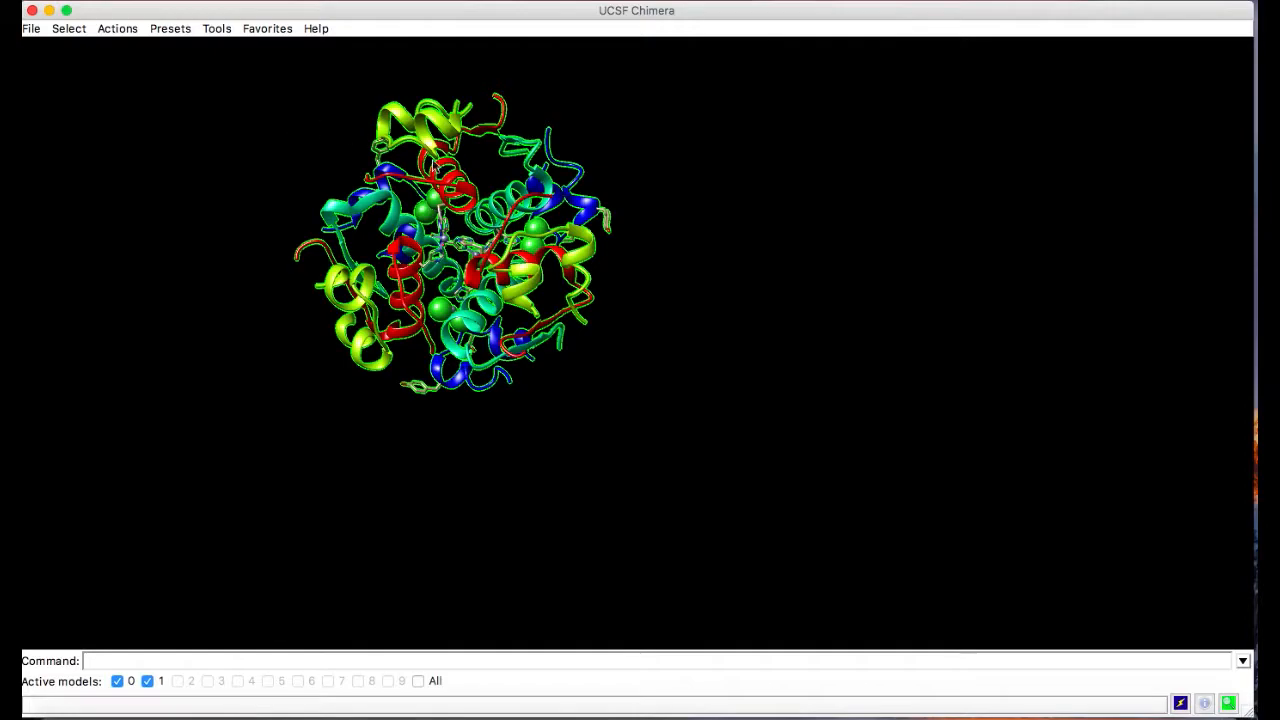
{"action": "left_click", "coordinate": [117, 28]}
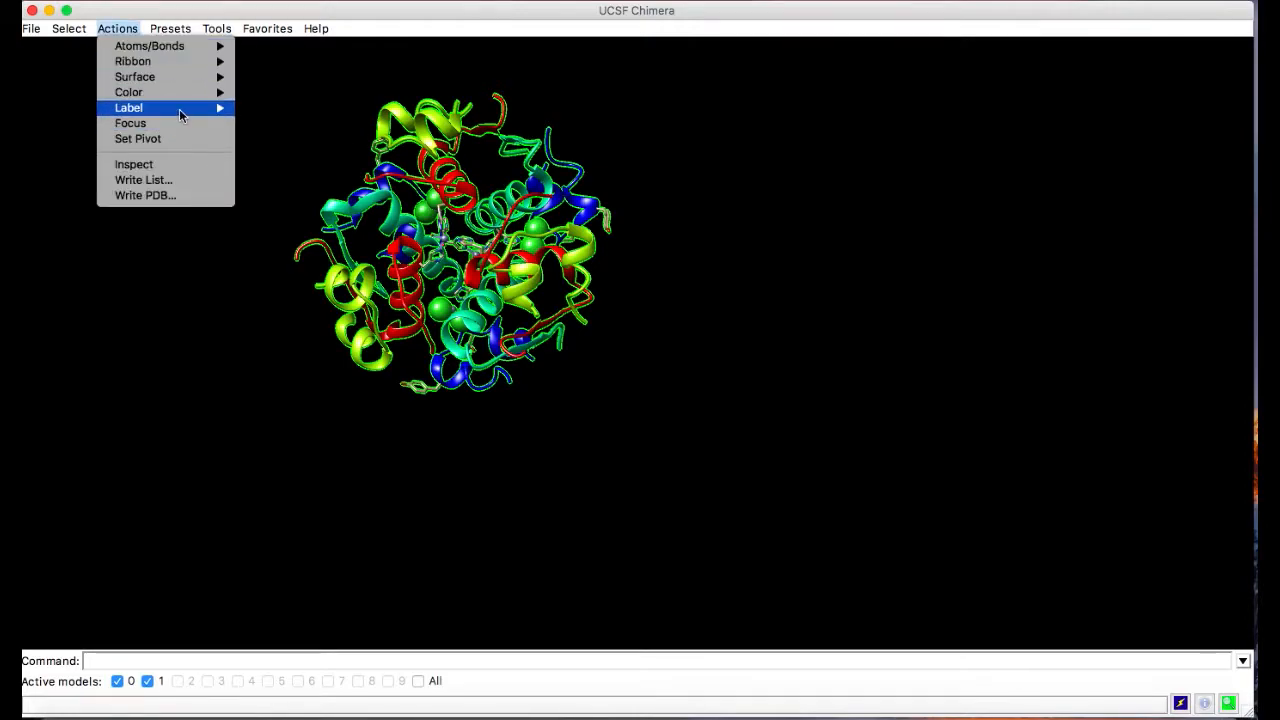
{"action": "mouse_move", "coordinate": [181, 97]}
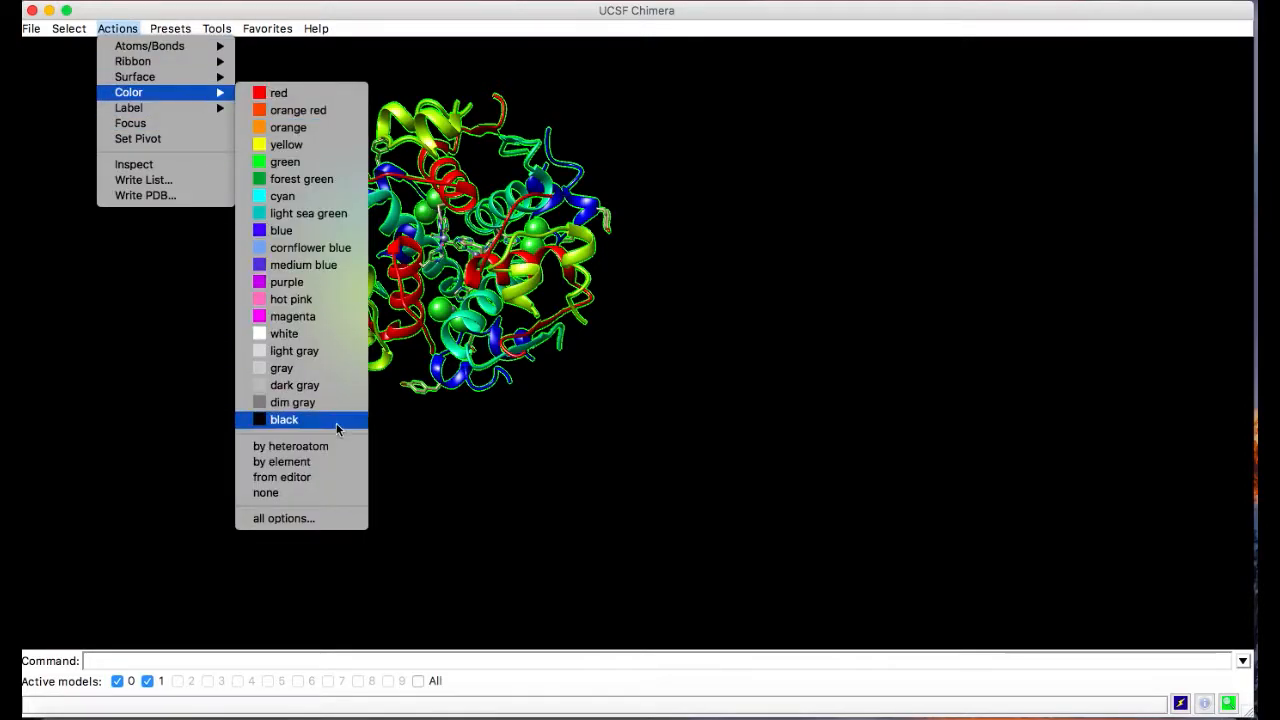
{"action": "left_click", "coordinate": [330, 518]}
{"action": "left_click", "coordinate": [556, 276]}
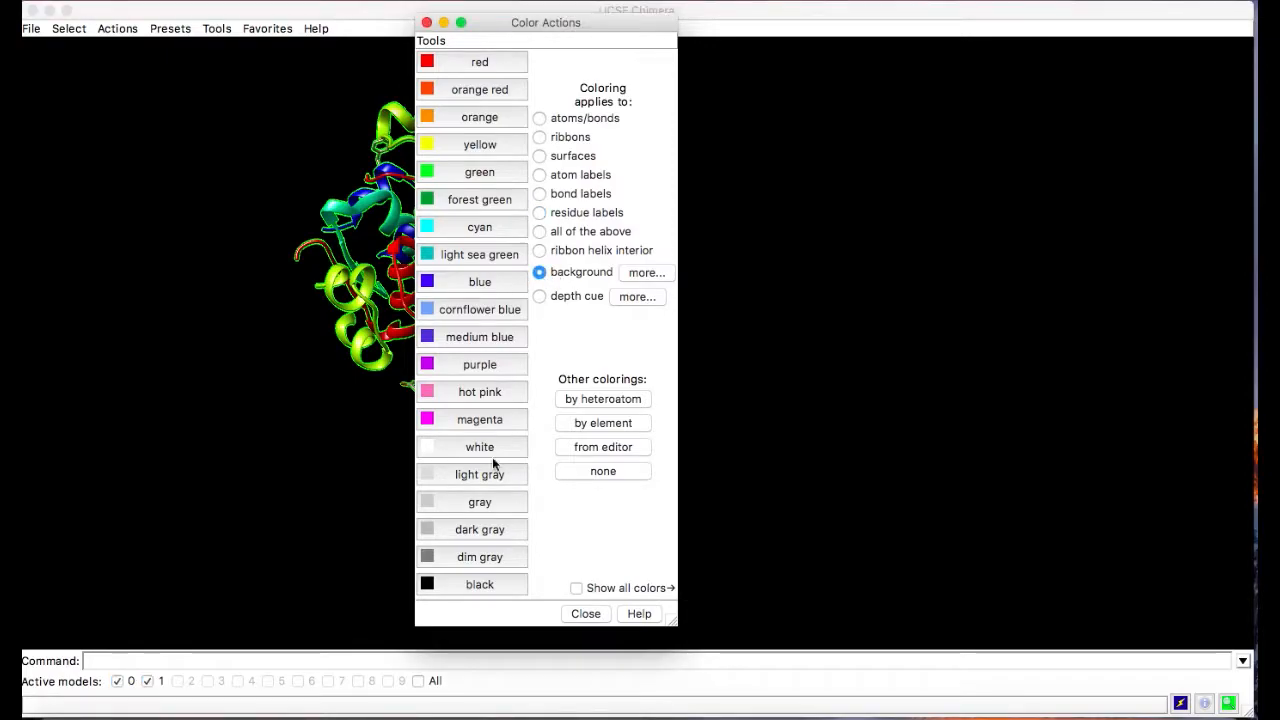
{"action": "left_click", "coordinate": [479, 446]}
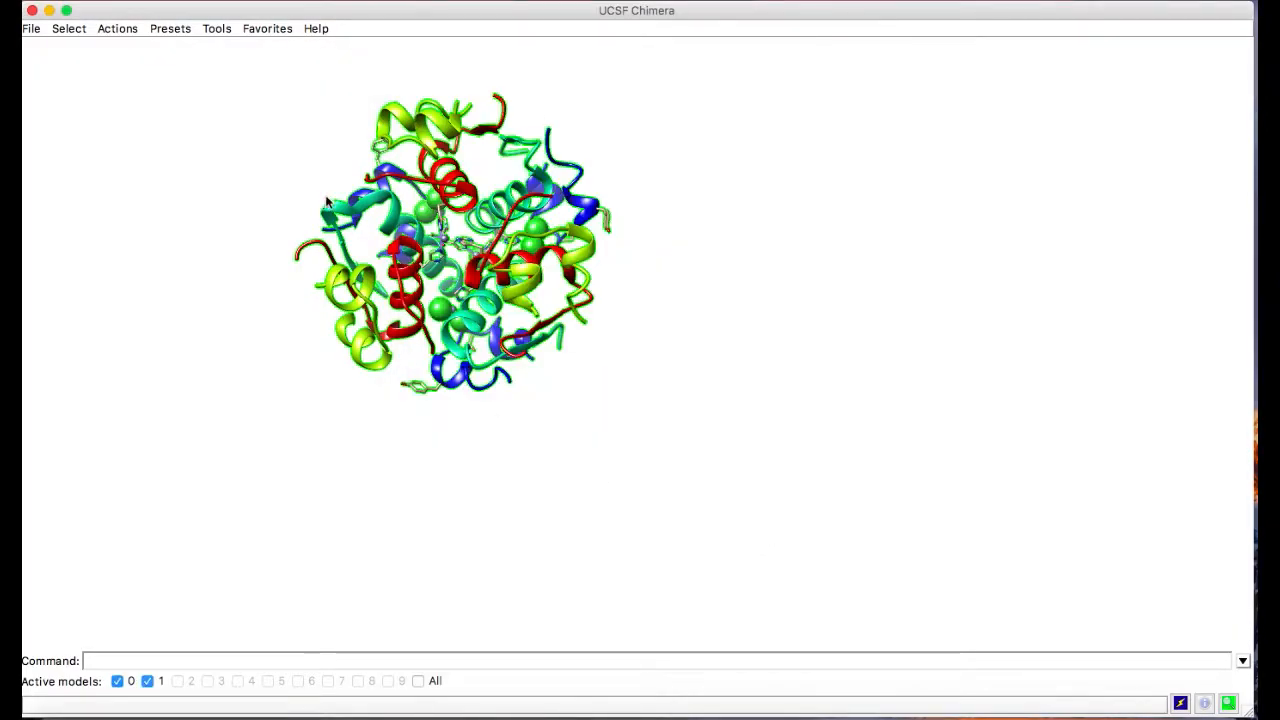
Reopen the effects settings in the Viewing dialog and switch depth cueing off and on again to compare the structure
{"action": "middle_click_drag", "start_coordinate": [896, 517], "coordinate": [914, 397]}
{"action": "scroll", "coordinate": [889, 474], "scroll_direction": "down", "scroll_amount": 5}
{"action": "scroll", "coordinate": [898, 365], "scroll_direction": "up", "scroll_amount": 5}
{"action": "scroll", "coordinate": [914, 397], "scroll_direction": "up", "scroll_amount": 2}
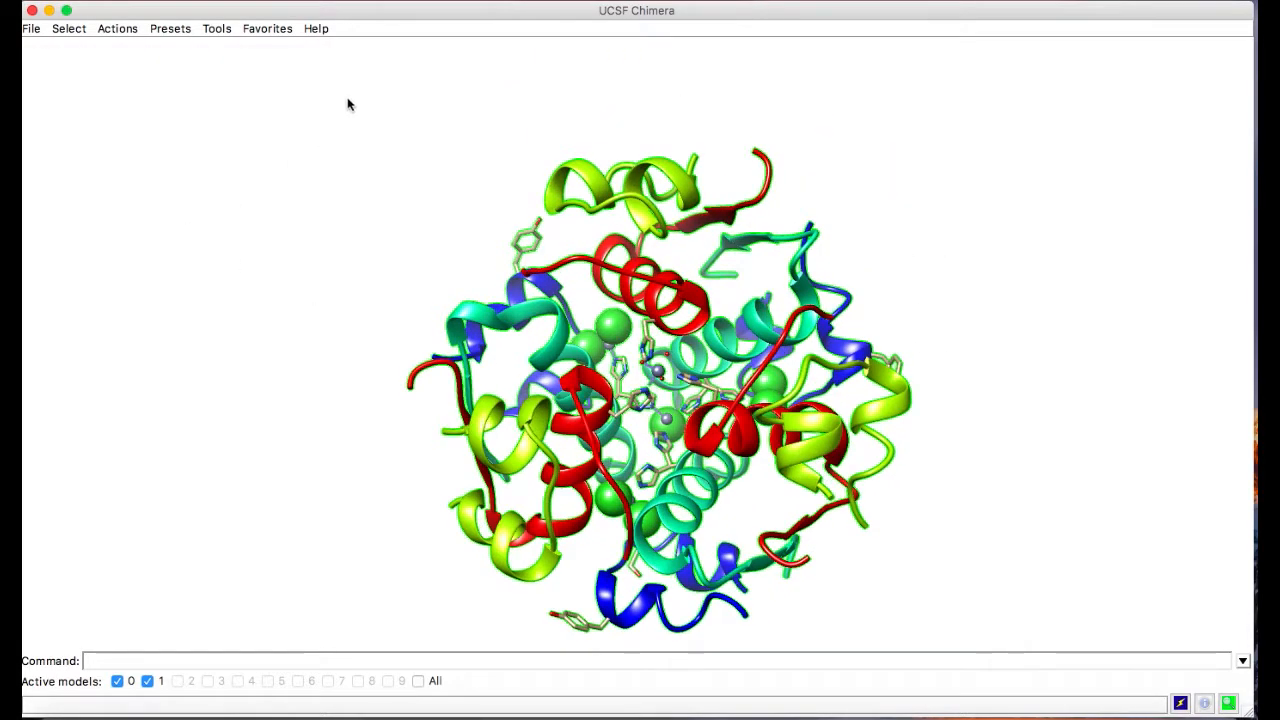
{"action": "left_click", "coordinate": [216, 27]}
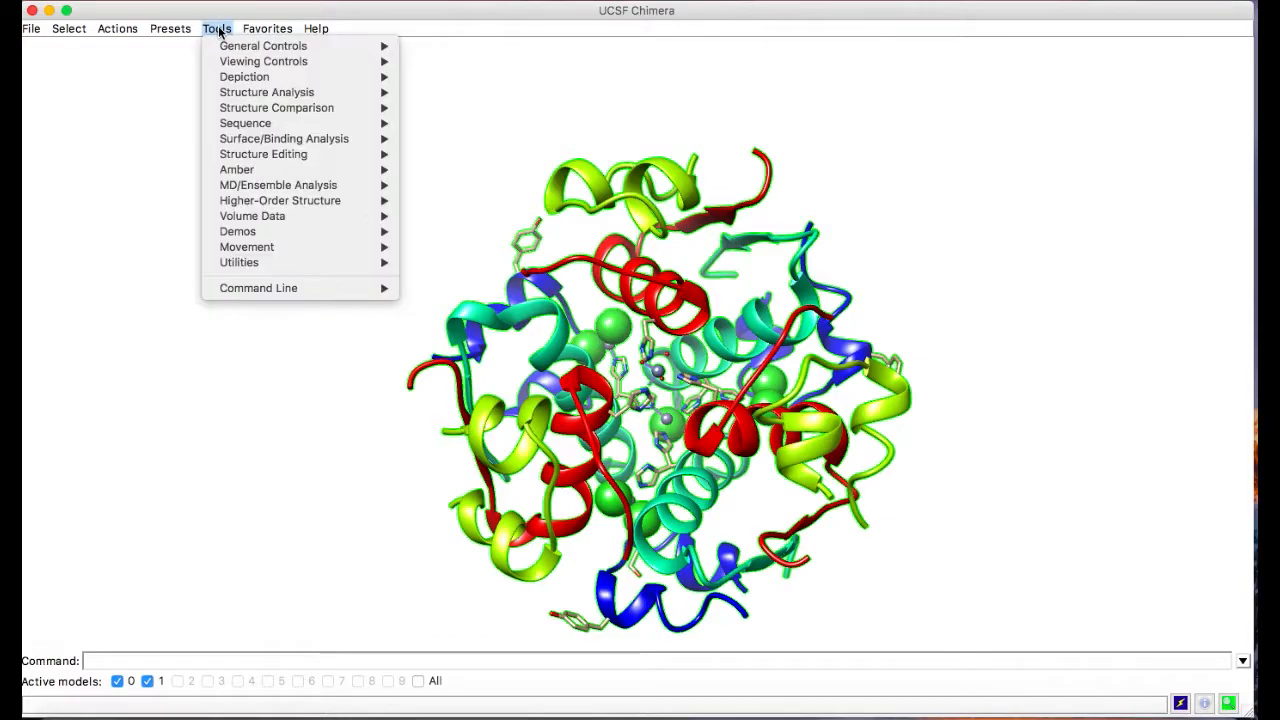
{"action": "mouse_move", "coordinate": [290, 61]}
{"action": "left_click", "coordinate": [449, 107]}
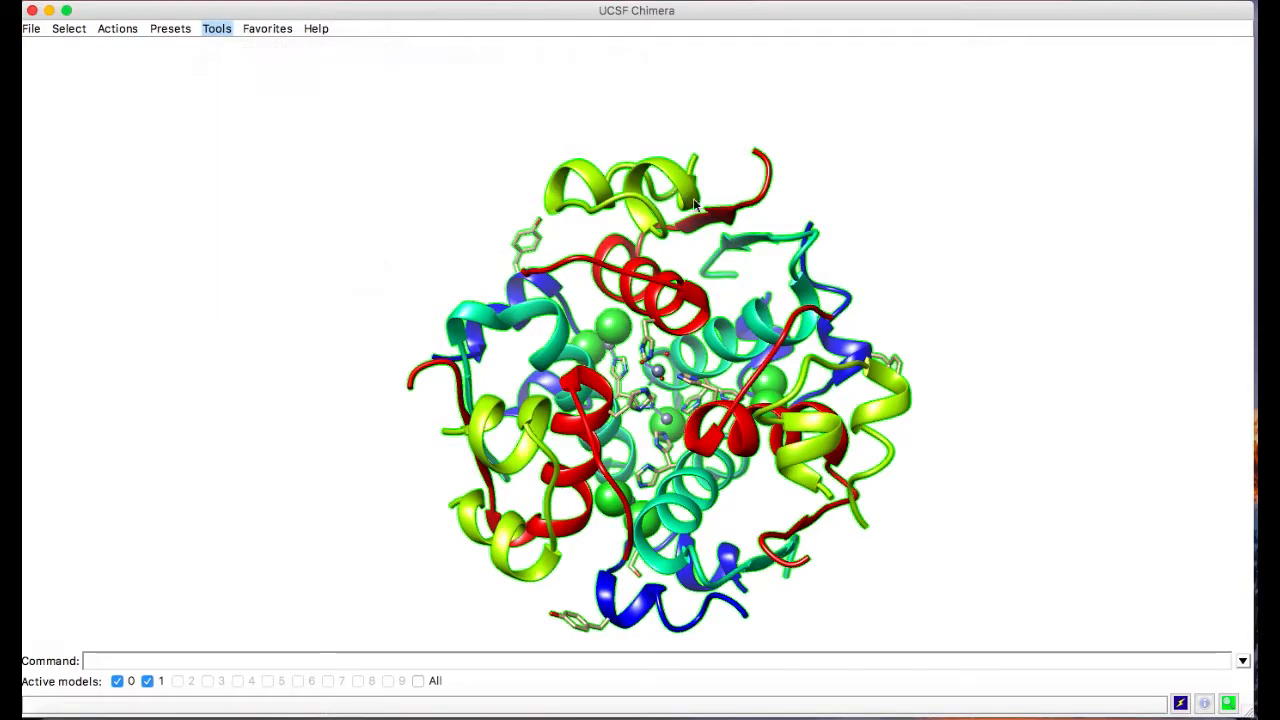
{"action": "left_click", "coordinate": [978, 54]}
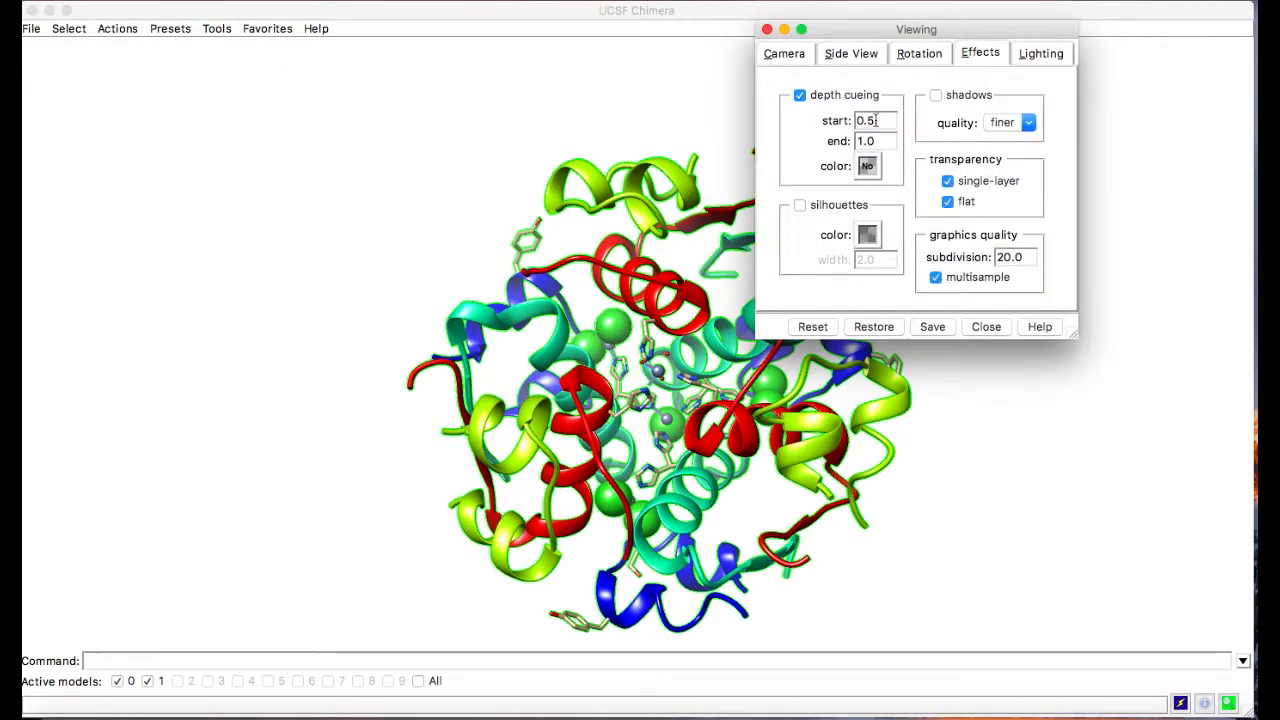
{"action": "left_click", "coordinate": [800, 95]}
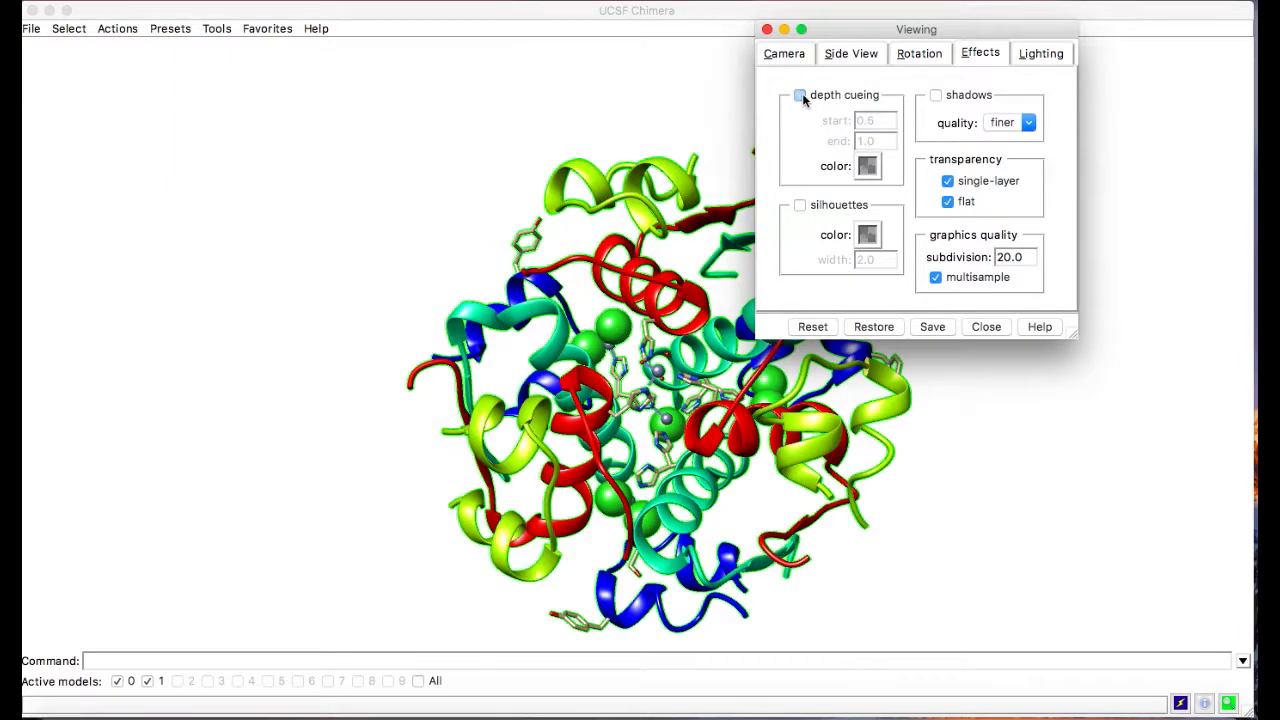
{"action": "left_click", "coordinate": [800, 95]}
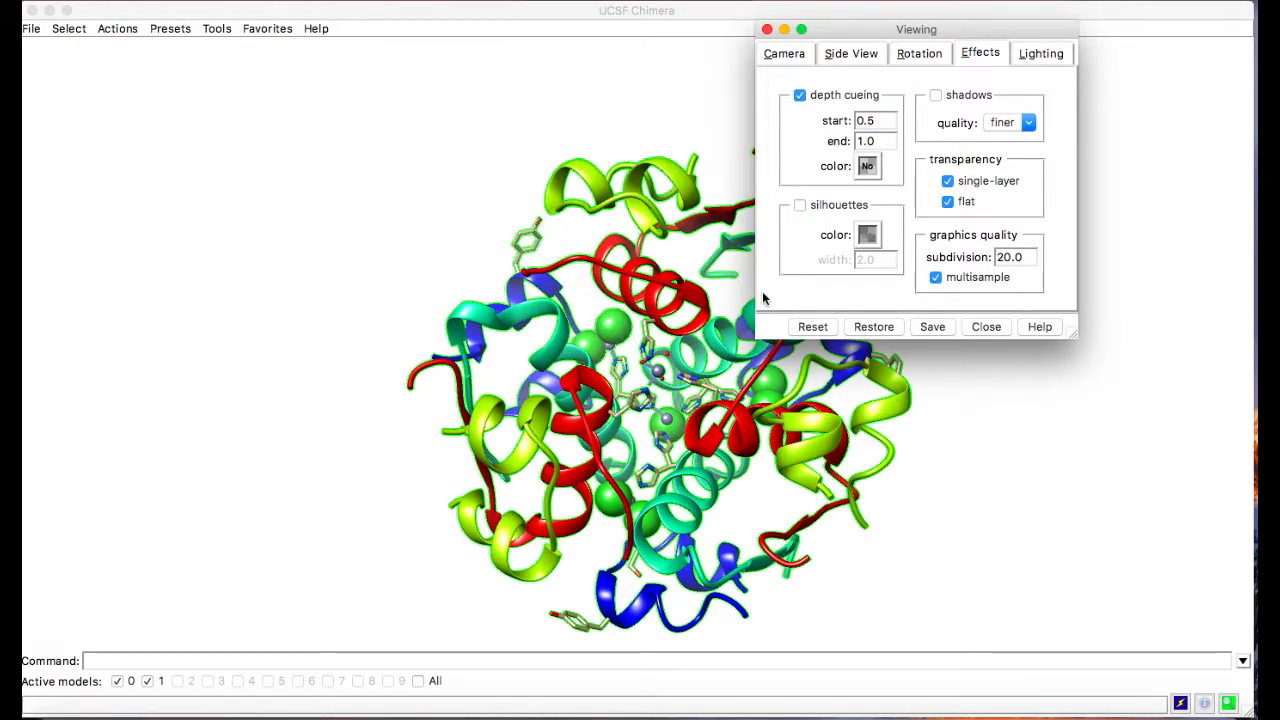
Toggle depth cueing repeatedly to compare the shading of the distant parts, leaving it off
{"action": "left_click", "coordinate": [660, 432]}
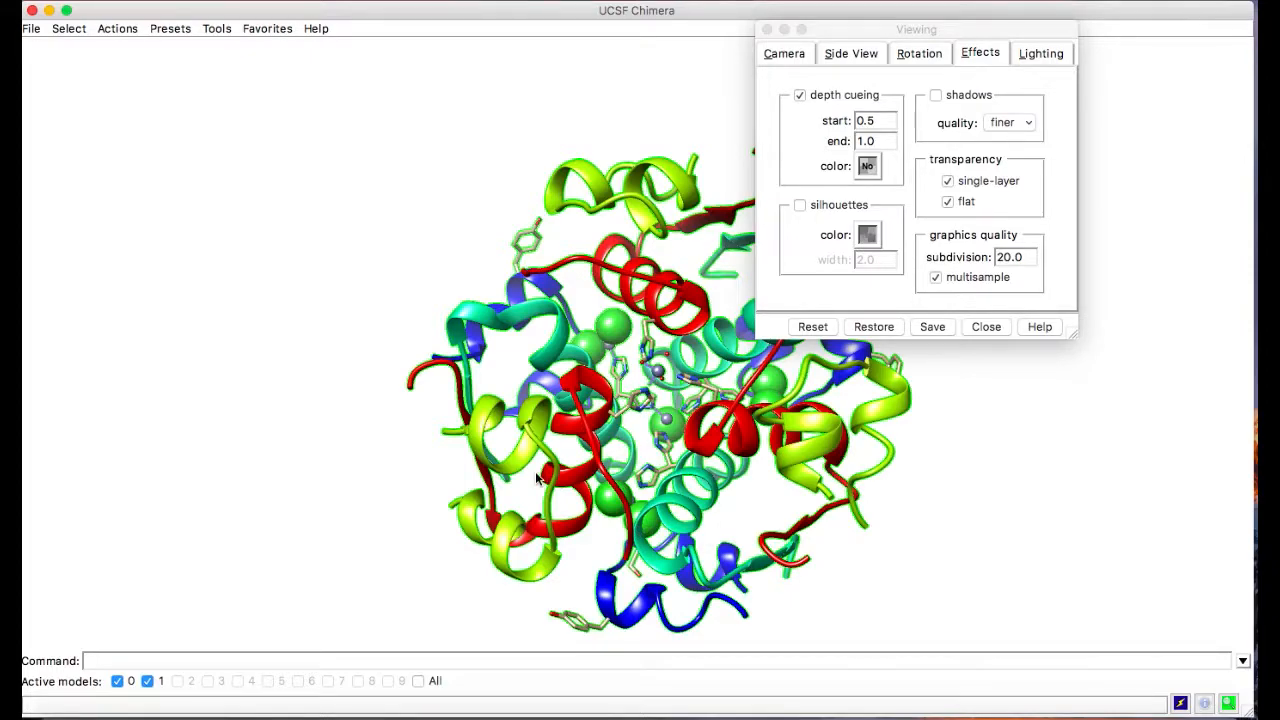
{"action": "left_click", "coordinate": [800, 95]}
{"action": "left_click", "coordinate": [800, 95]}
{"action": "left_click", "coordinate": [800, 95]}
{"action": "left_click", "coordinate": [800, 95]}
{"action": "left_click", "coordinate": [800, 95]}
{"action": "left_click", "coordinate": [800, 95]}
Enable silhouettes and set their width to 20.0
{"action": "left_click", "coordinate": [800, 205]}
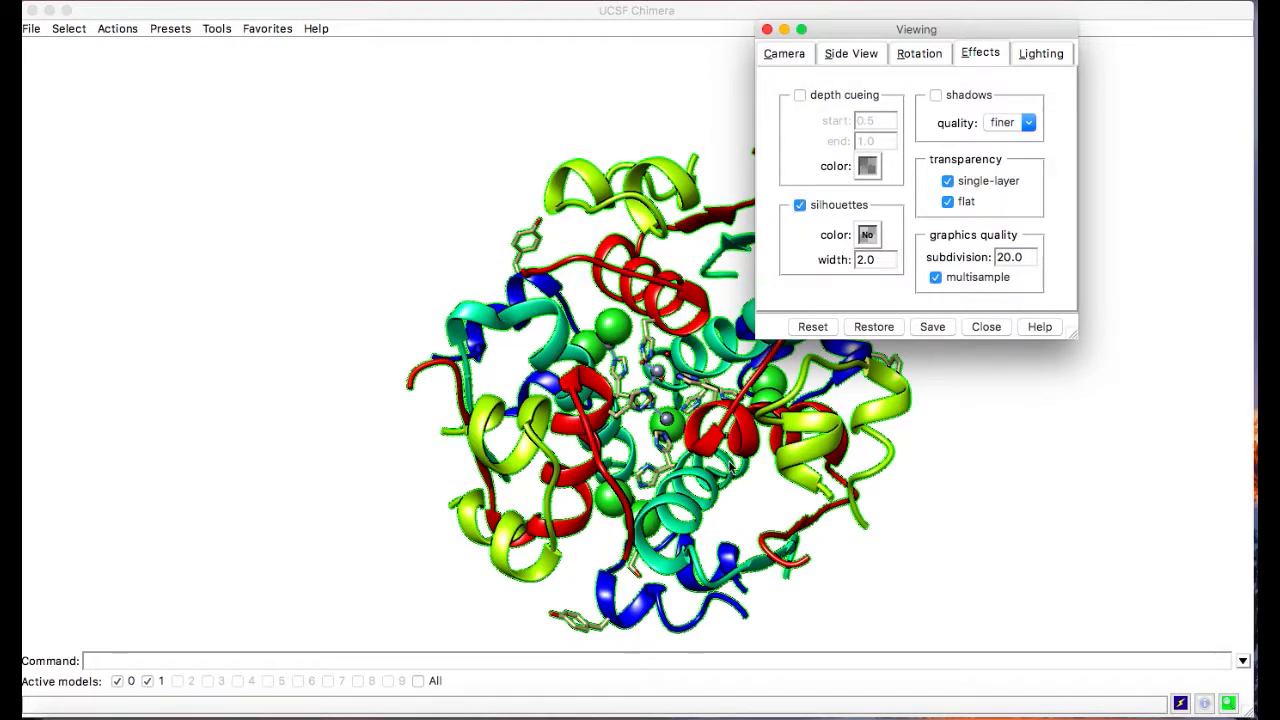
{"action": "left_click", "coordinate": [628, 510]}
{"action": "triple_click", "coordinate": [877, 264]}
{"action": "type", "text": "20"}
{"action": "key", "text": "Return"}
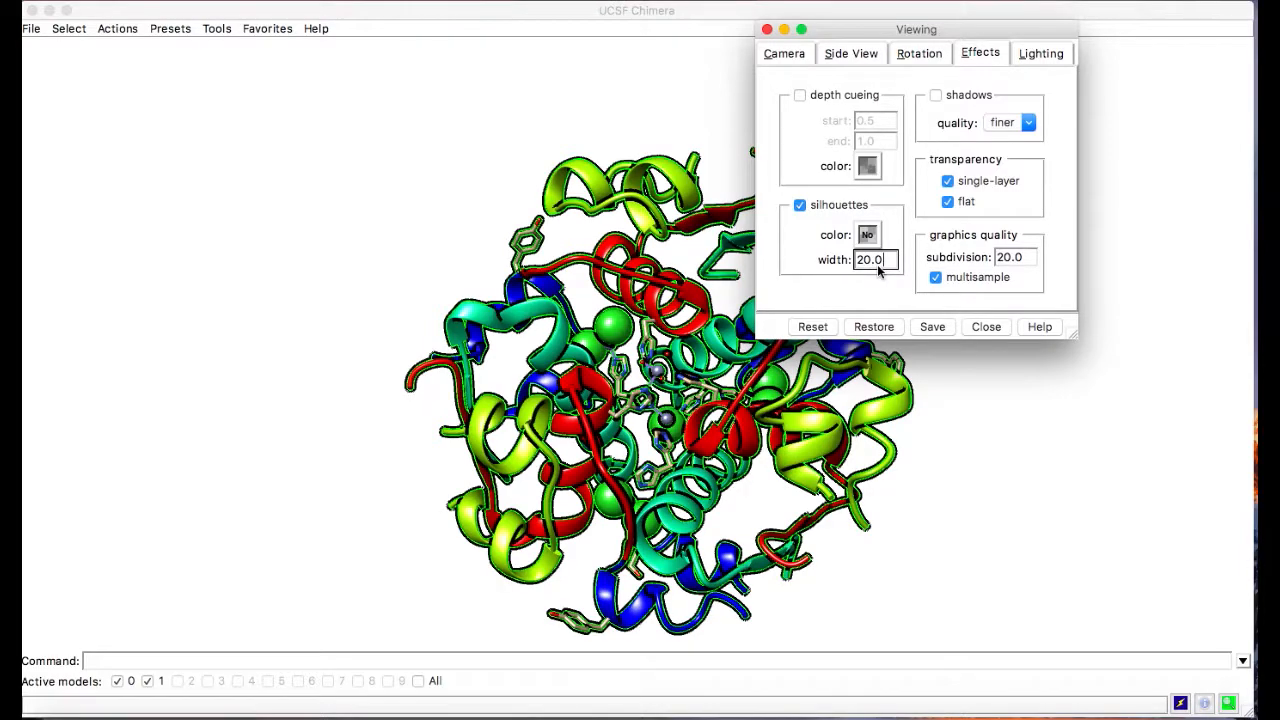
Reduce the silhouette width to 0.5
{"action": "triple_click", "coordinate": [883, 264]}
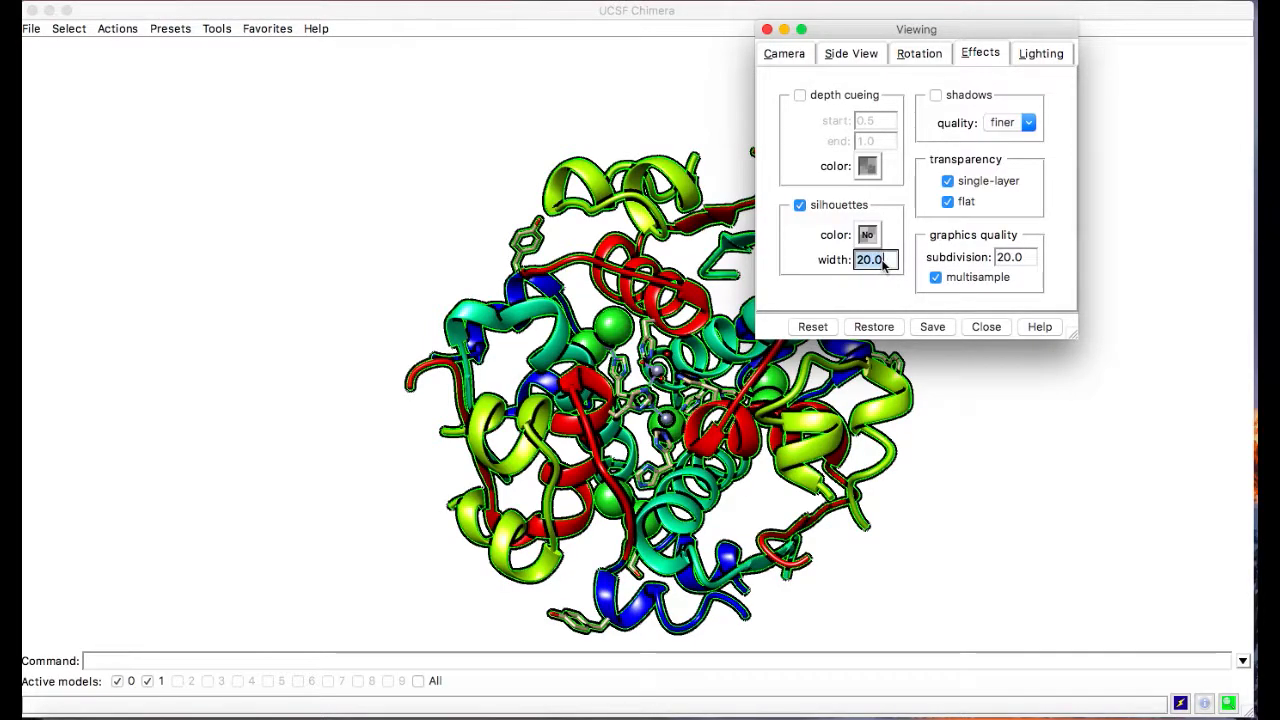
{"action": "type", "text": "0.5"}
{"action": "key", "text": "Return"}
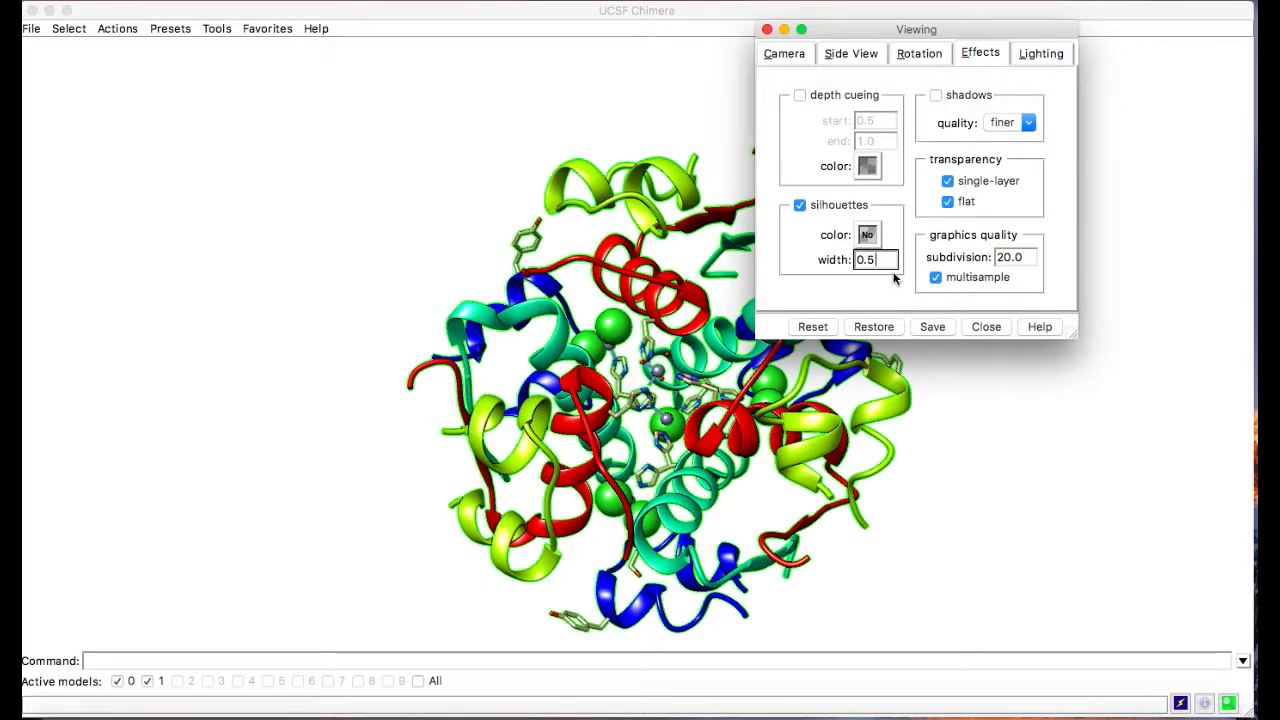
Enable shadows with finer quality and turn off single-layer transparency
{"action": "left_click", "coordinate": [935, 95]}
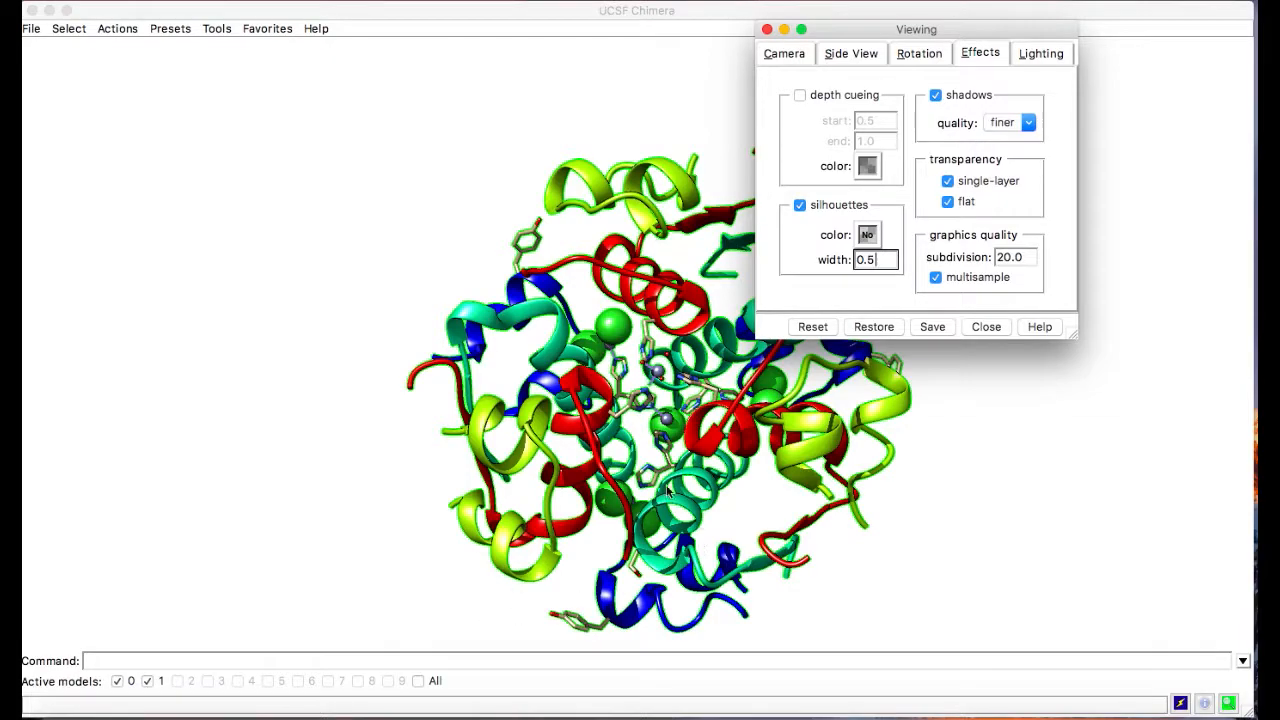
{"action": "left_click", "coordinate": [660, 588]}
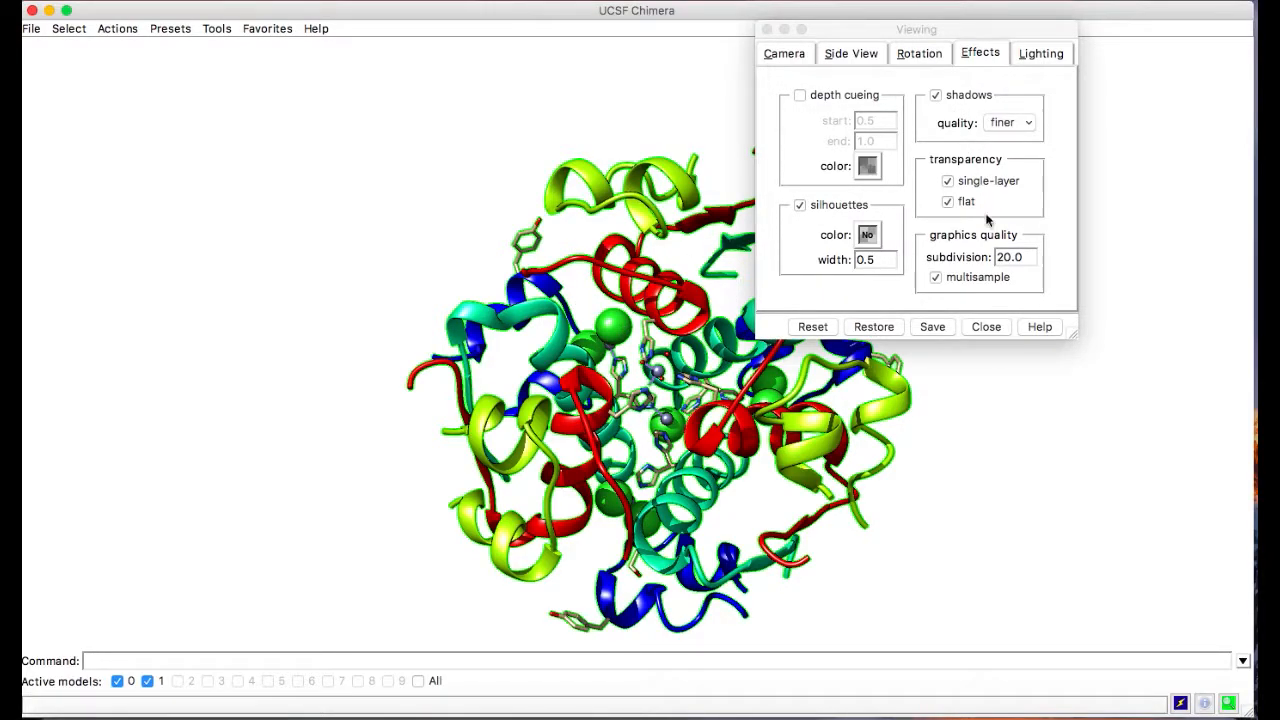
{"action": "left_click", "coordinate": [947, 181]}
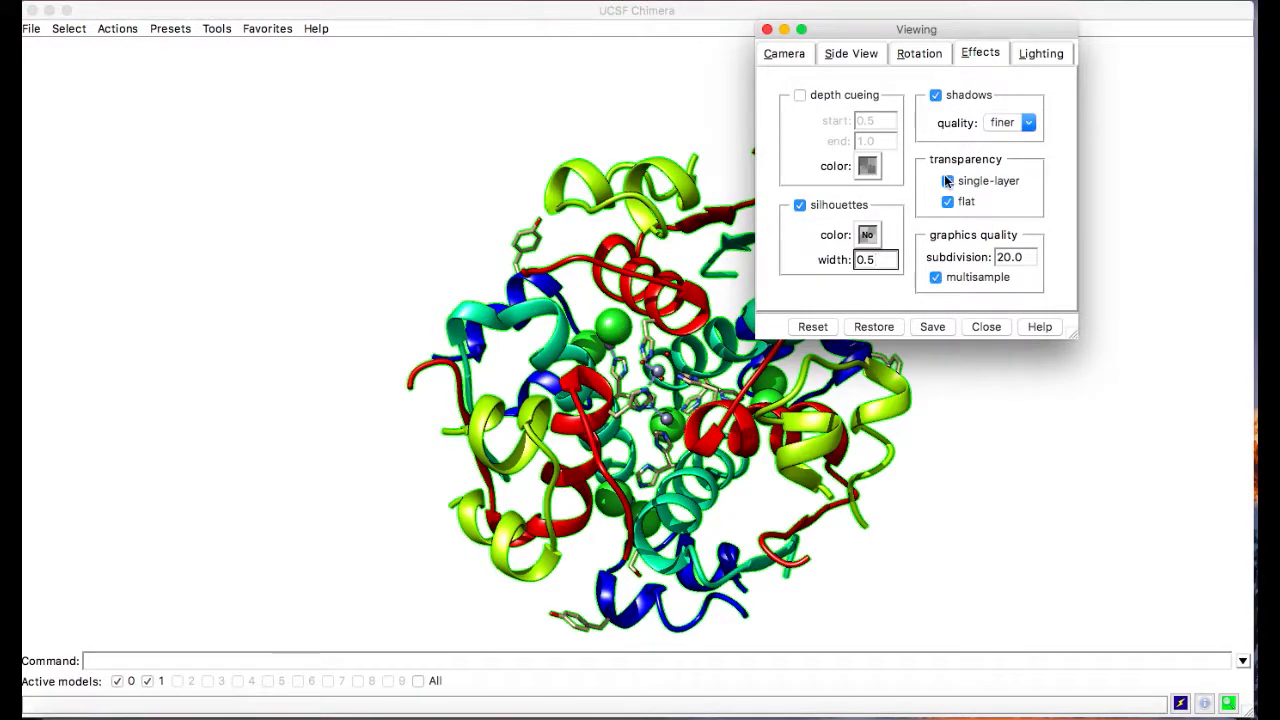
{"action": "left_click", "coordinate": [946, 181]}
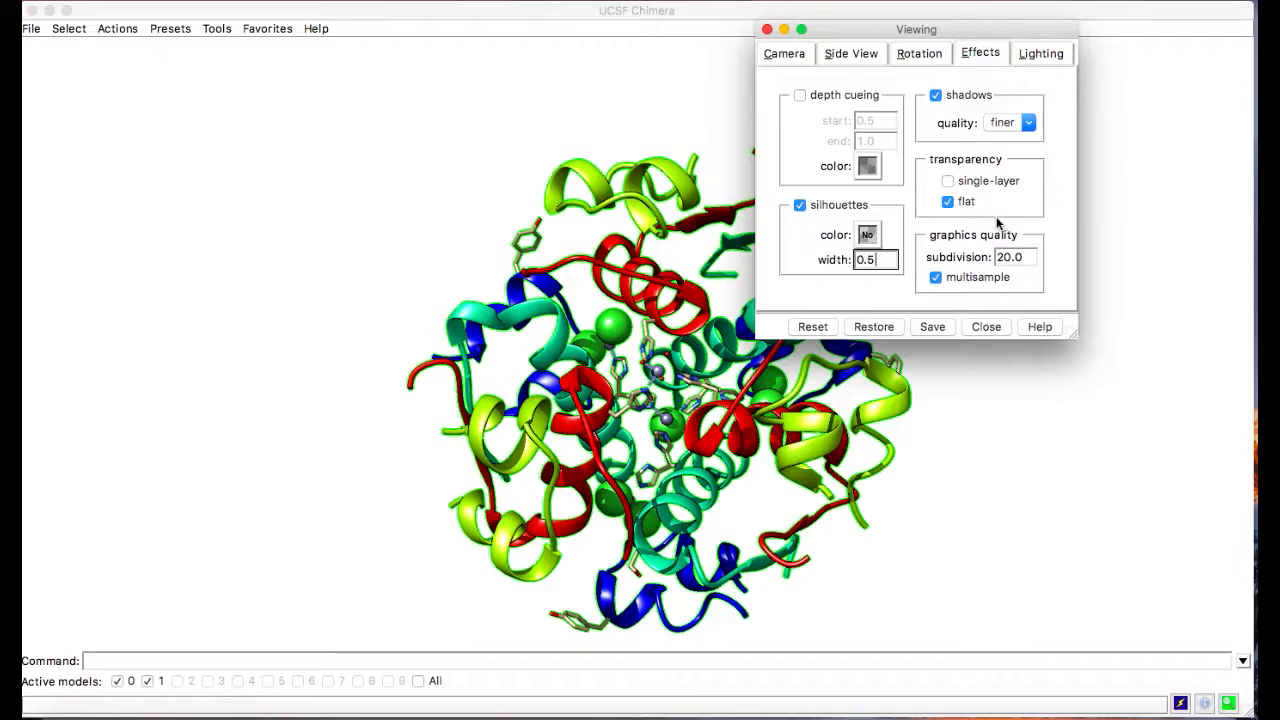
Toggle multisampling off and on several times to compare the graphics quality
{"action": "left_click", "coordinate": [936, 280]}
{"action": "left_click", "coordinate": [936, 278]}
{"action": "left_click", "coordinate": [936, 278]}
{"action": "left_click", "coordinate": [936, 278]}
{"action": "left_click", "coordinate": [937, 280]}
{"action": "left_click", "coordinate": [938, 283]}
In the lighting settings, try moving the key light and the fill light farther outward on the lighting sphere
{"action": "left_click", "coordinate": [1039, 55]}
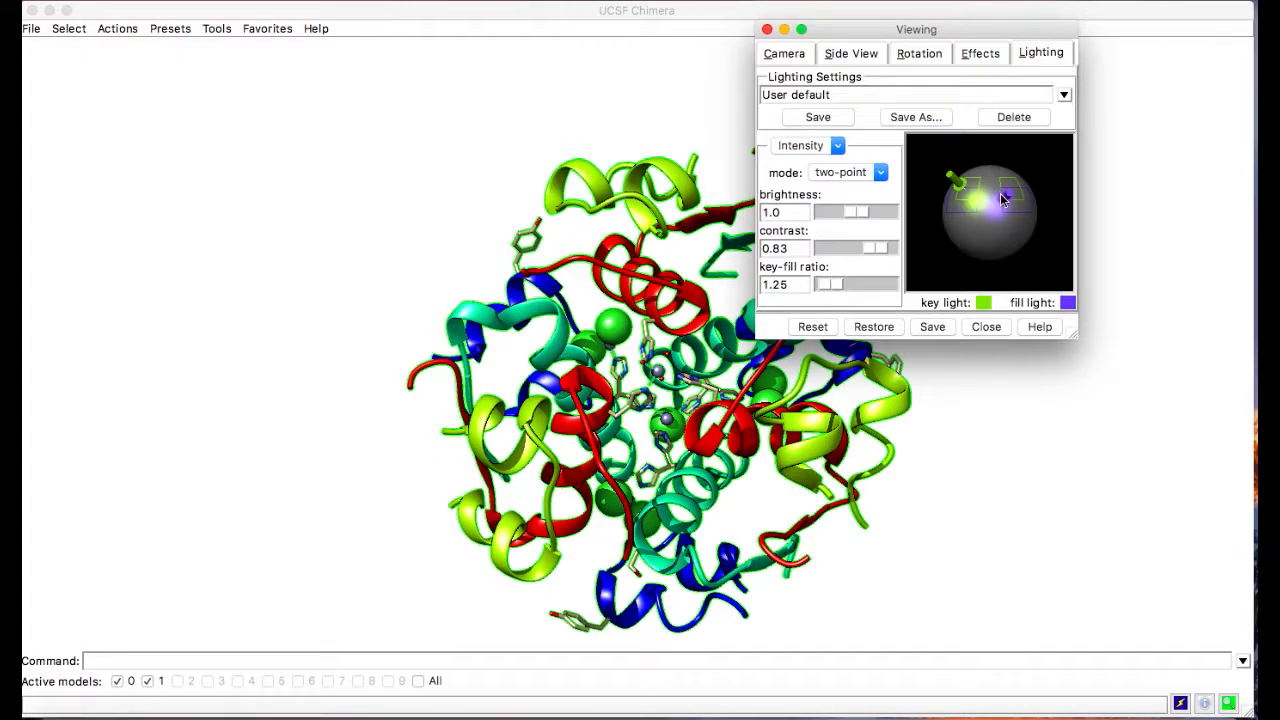
{"action": "left_click_drag", "start_coordinate": [1003, 197], "coordinate": [1030, 185]}
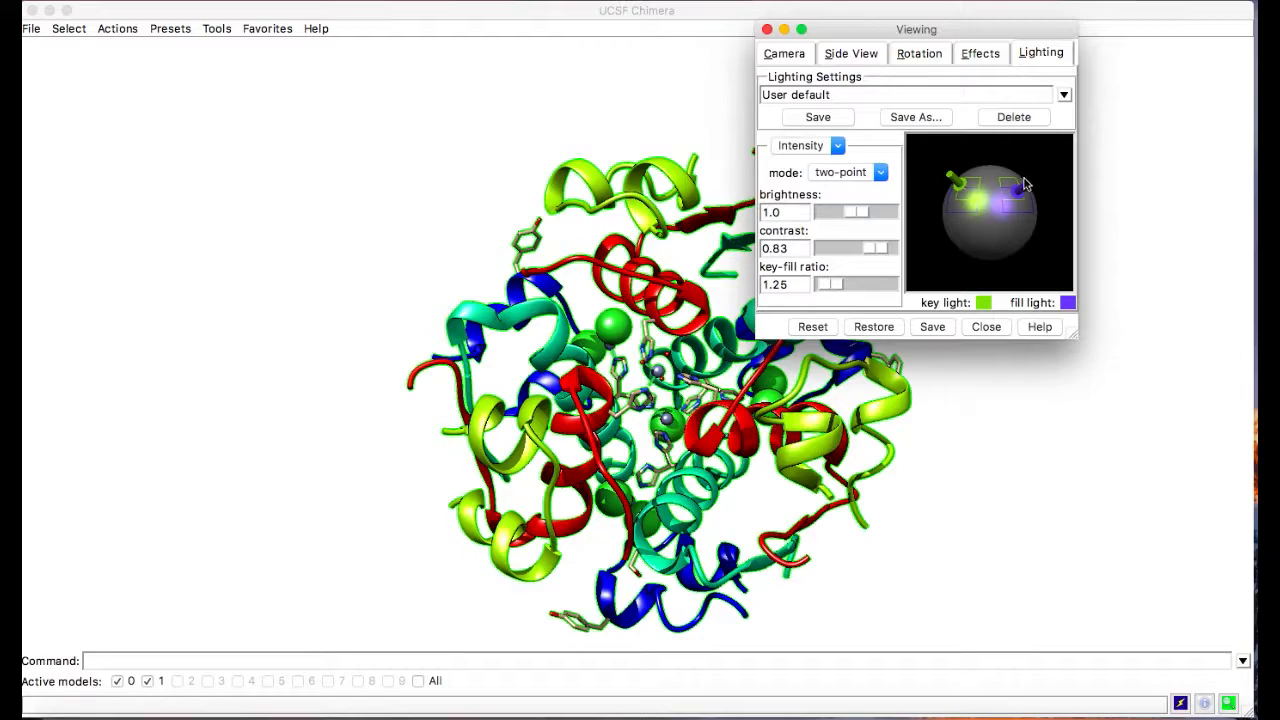
{"action": "mouse_move", "coordinate": [950, 180]}
{"action": "left_mouse_down"}
{"action": "mouse_move", "coordinate": [1038, 184]}
{"action": "mouse_move", "coordinate": [889, 194]}
{"action": "mouse_move", "coordinate": [915, 169]}
{"action": "left_mouse_up"}
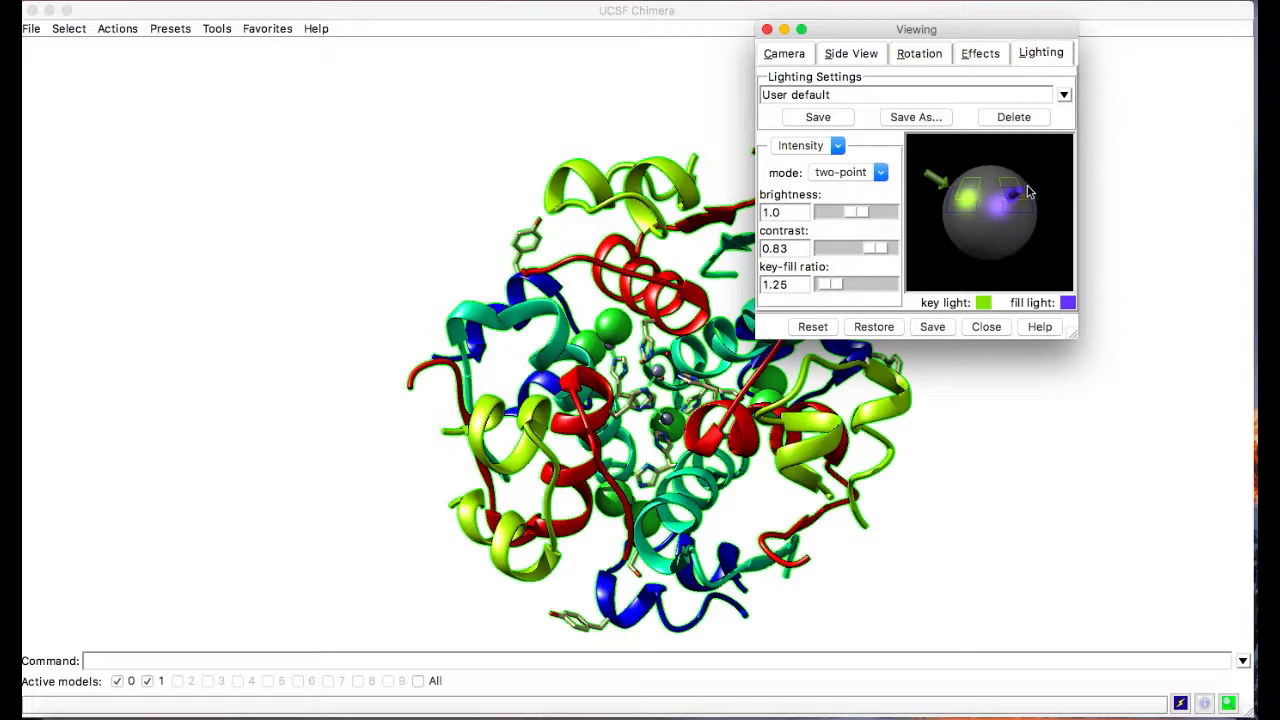
{"action": "left_click_drag", "start_coordinate": [1050, 183], "coordinate": [1059, 180]}
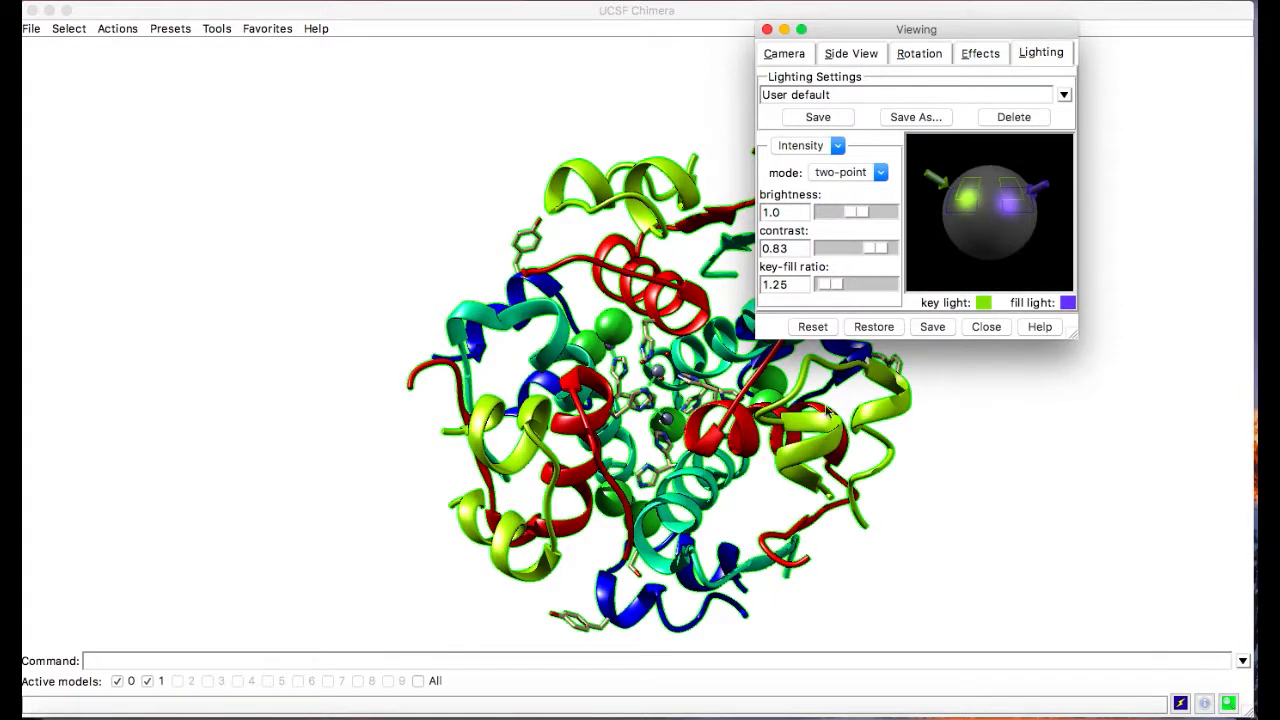
Try a higher light brightness, set it back to 1, and vary the contrast, ending at 1.0
{"action": "mouse_move", "coordinate": [847, 213]}
{"action": "left_mouse_down"}
{"action": "mouse_move", "coordinate": [789, 209]}
{"action": "mouse_move", "coordinate": [894, 222]}
{"action": "mouse_move", "coordinate": [856, 216]}
{"action": "left_mouse_up"}
{"action": "double_click", "coordinate": [789, 210]}
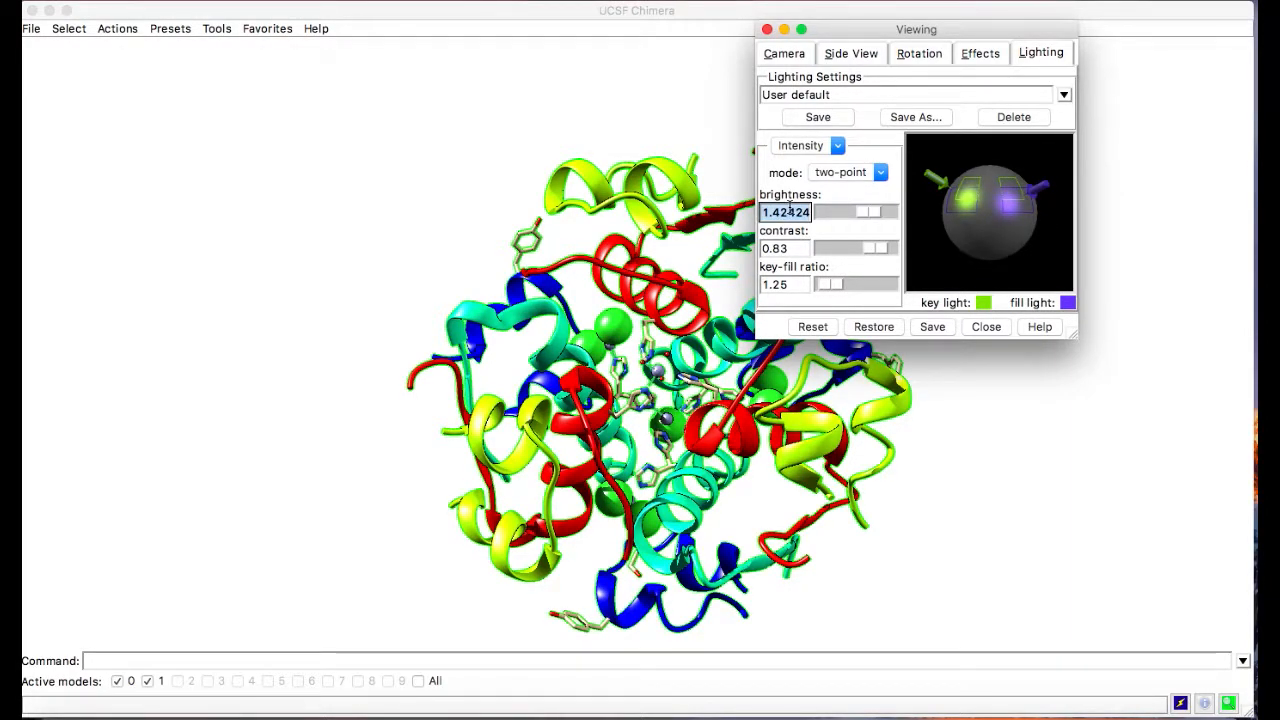
{"action": "left_click", "coordinate": [860, 247]}
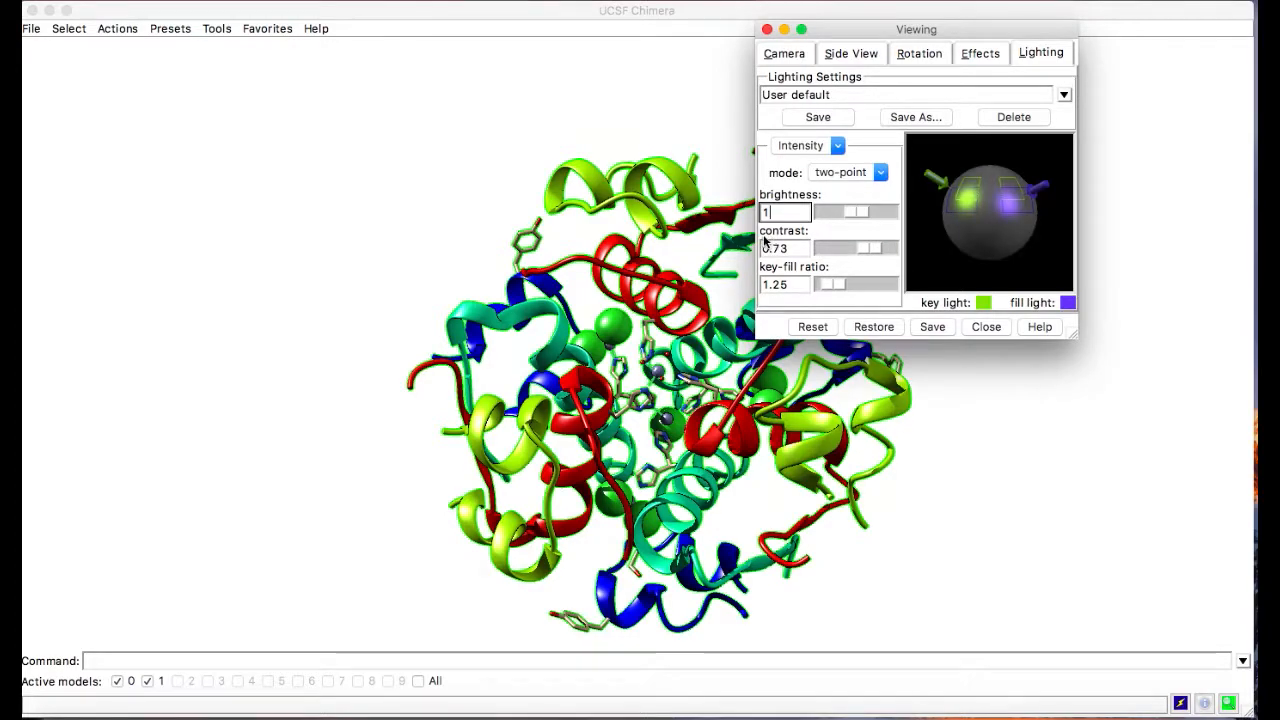
{"action": "left_click", "coordinate": [831, 245]}
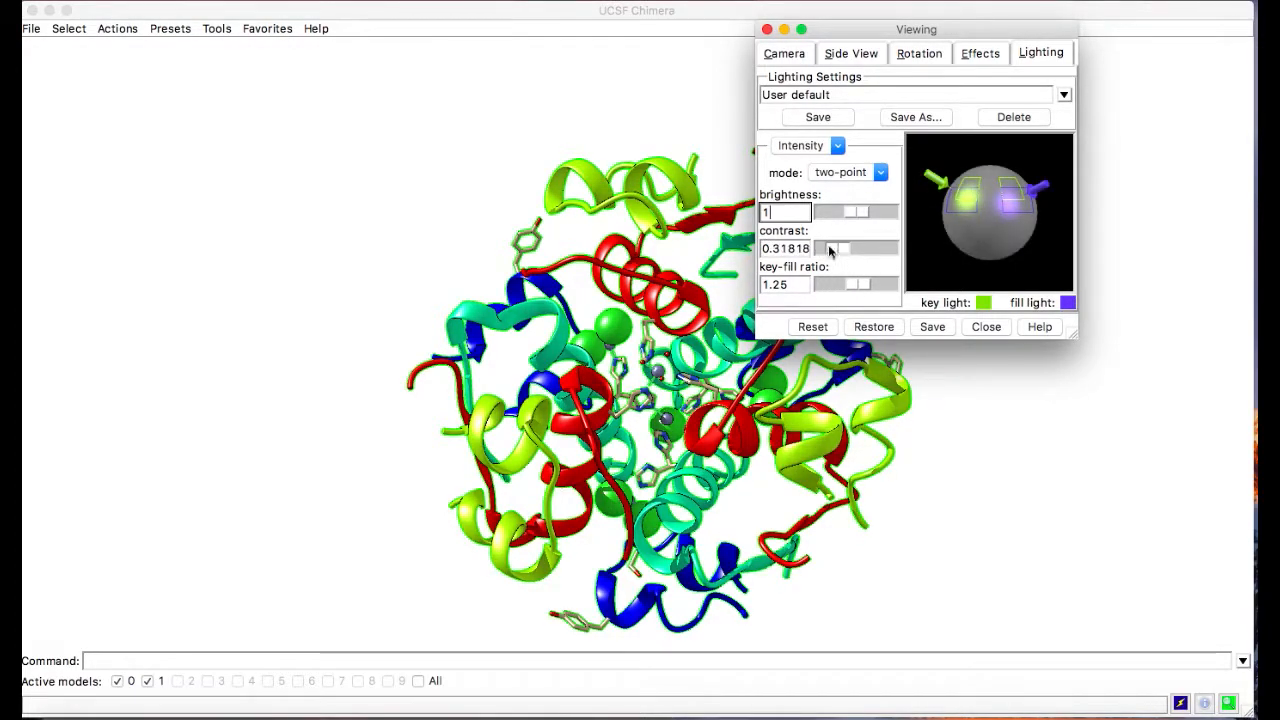
{"action": "left_click", "coordinate": [888, 249]}
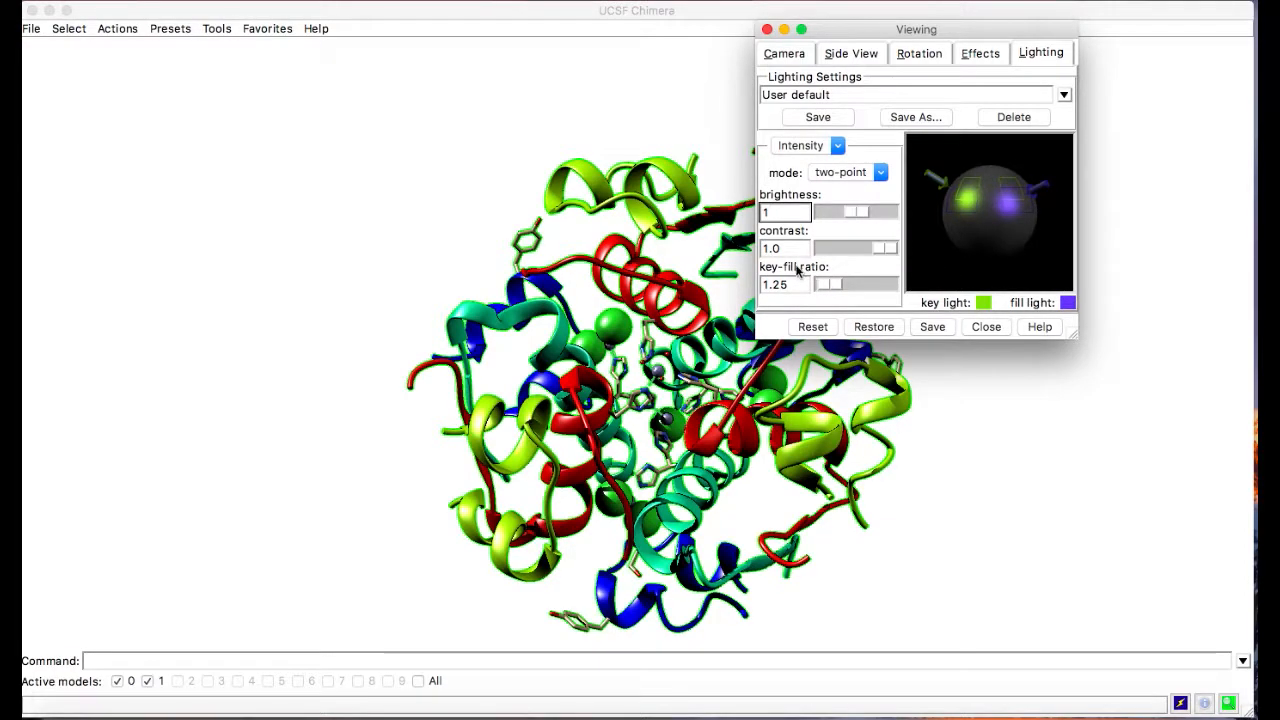
Try a key-fill ratio of 10.0 and lower it to 1
{"action": "left_click_drag", "start_coordinate": [830, 284], "coordinate": [900, 285]}
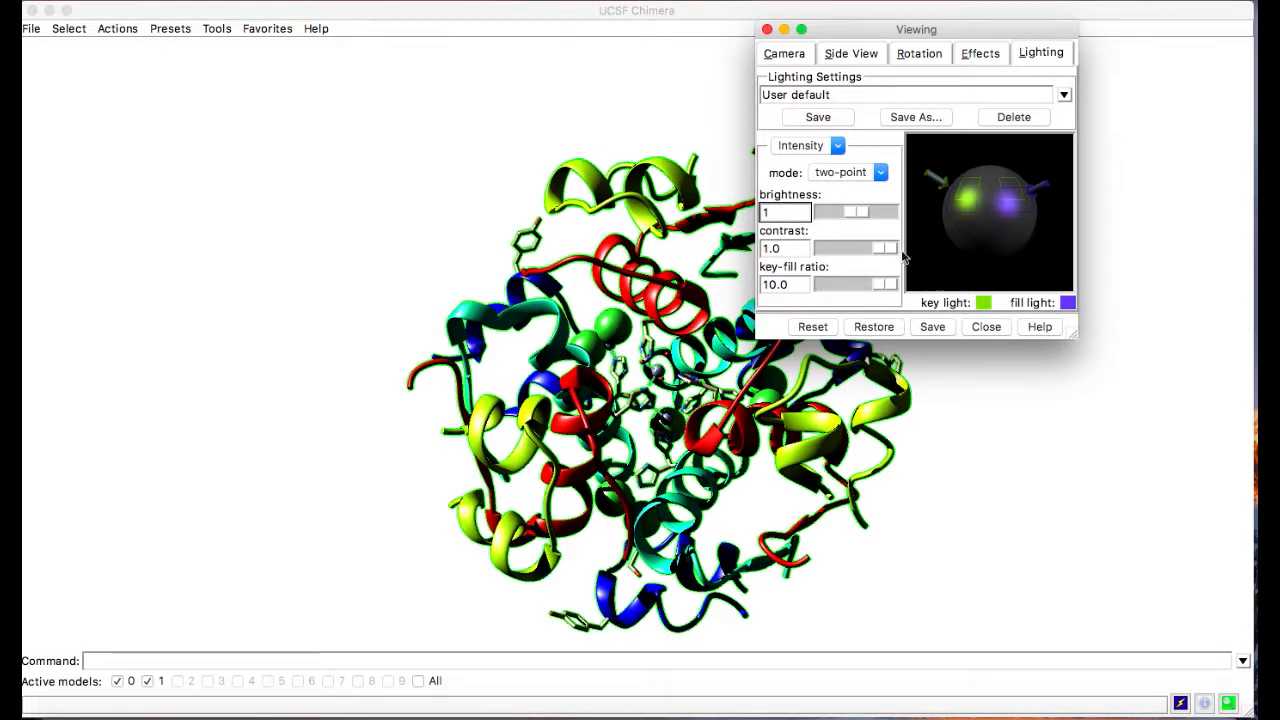
{"action": "left_click_drag", "start_coordinate": [880, 285], "coordinate": [925, 290]}
{"action": "triple_click", "coordinate": [786, 291]}
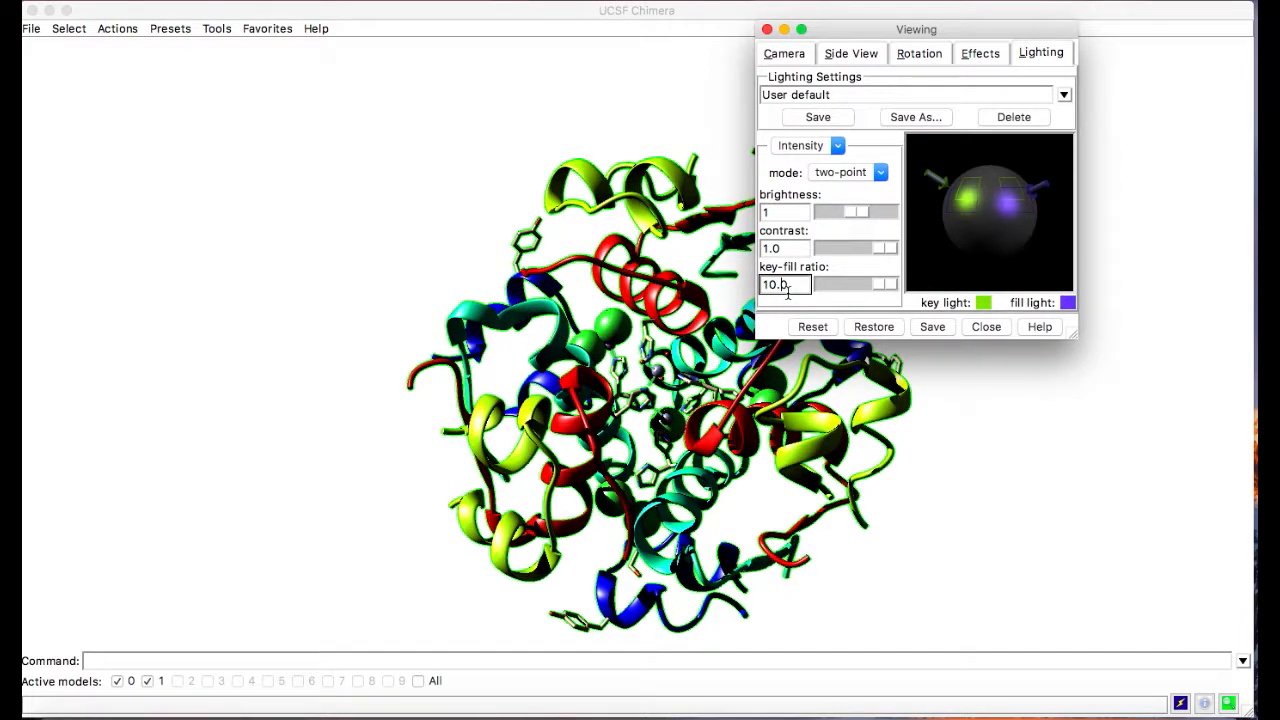
{"action": "type", "text": "1"}
{"action": "key", "text": "Return"}
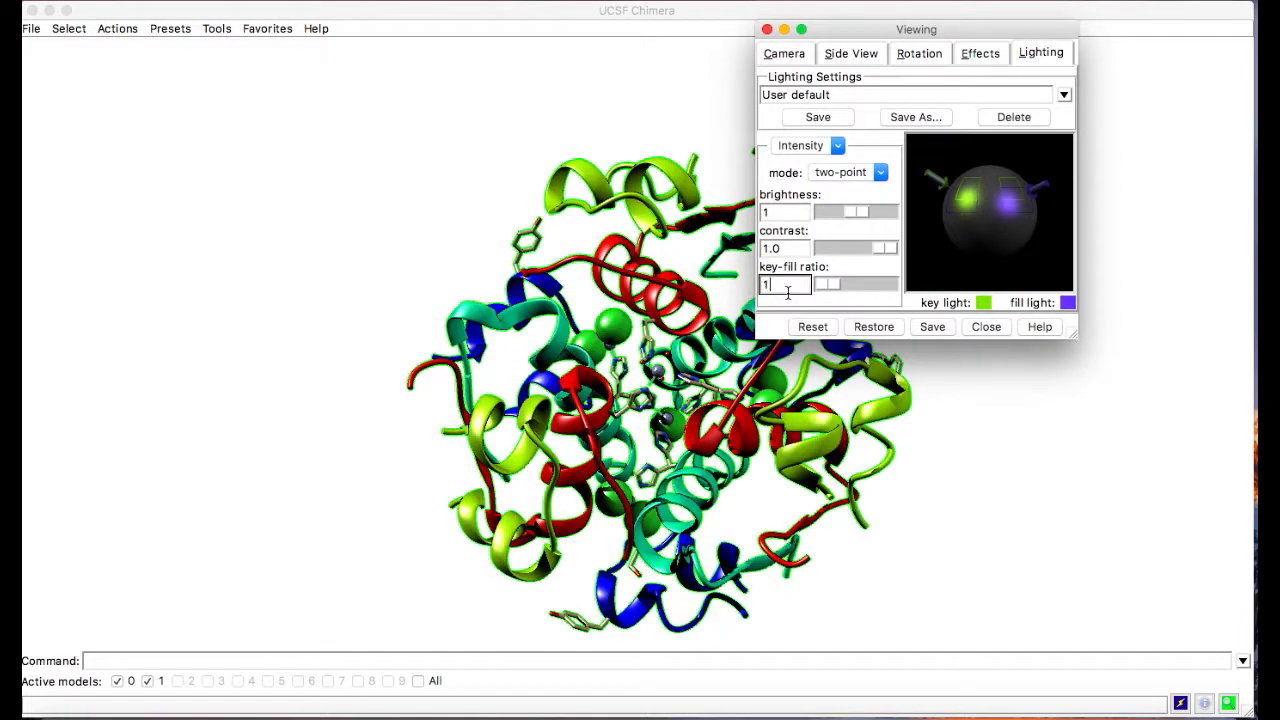
Restore the saved lighting settings and close the Viewing dialog
{"action": "left_click", "coordinate": [942, 346]}
{"action": "left_click", "coordinate": [884, 333]}
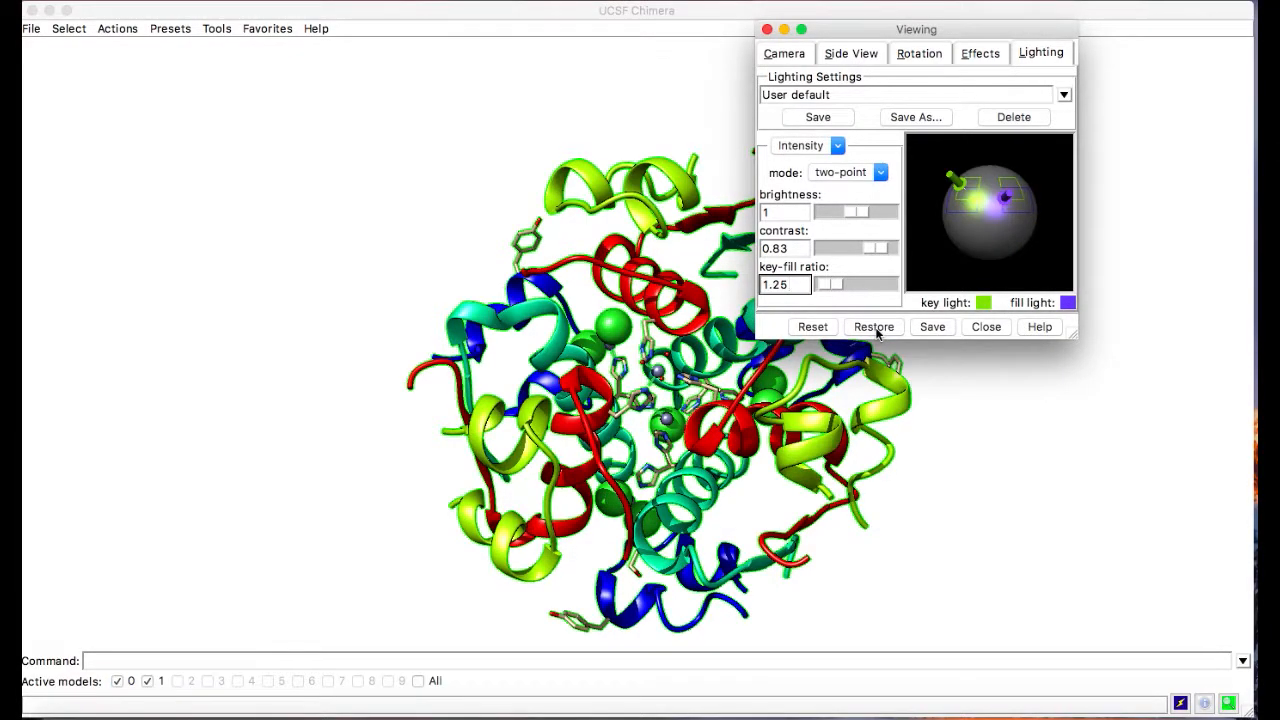
{"action": "left_click", "coordinate": [766, 30]}
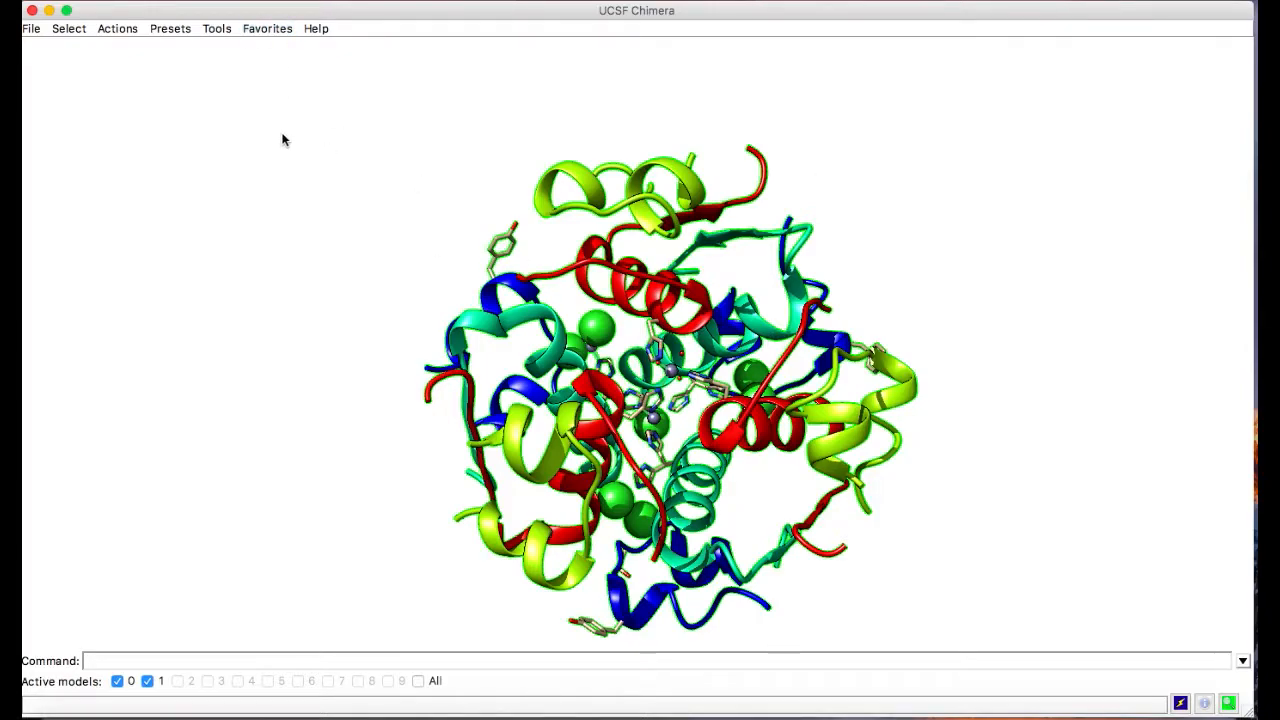
Open the Color Secondary Structure depiction tool for the 1ZNI models
{"action": "left_click", "coordinate": [217, 28]}
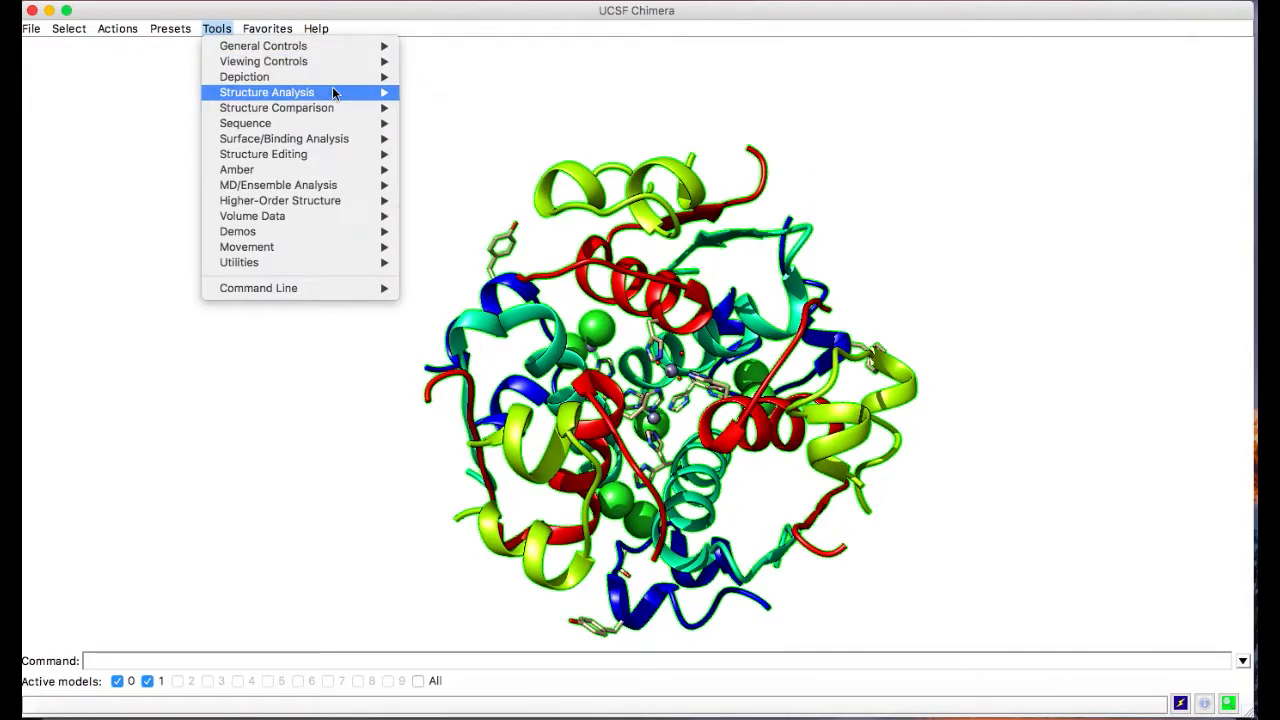
{"action": "mouse_move", "coordinate": [329, 84]}
{"action": "left_click", "coordinate": [463, 79]}
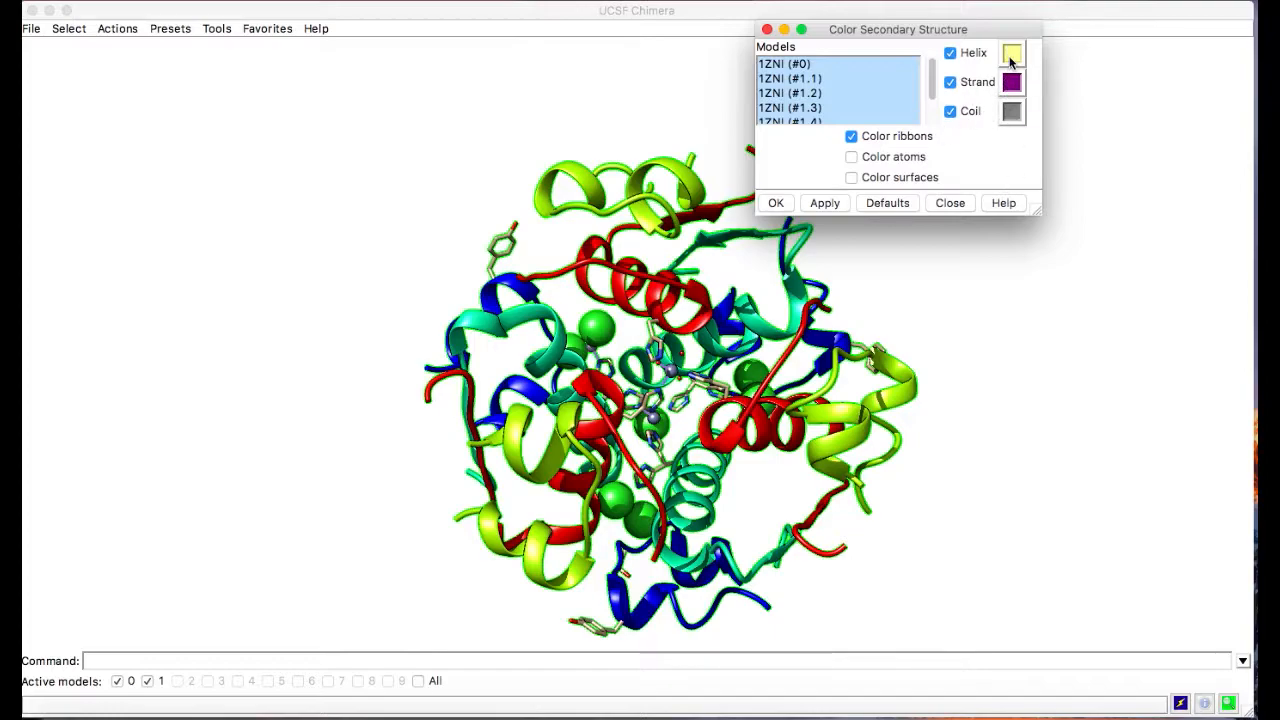
Color the ribbons of all 1ZNI models by secondary structure, with yellow helices, purple strands and gray coils, and inspect the structure
{"action": "left_click", "coordinate": [817, 204]}
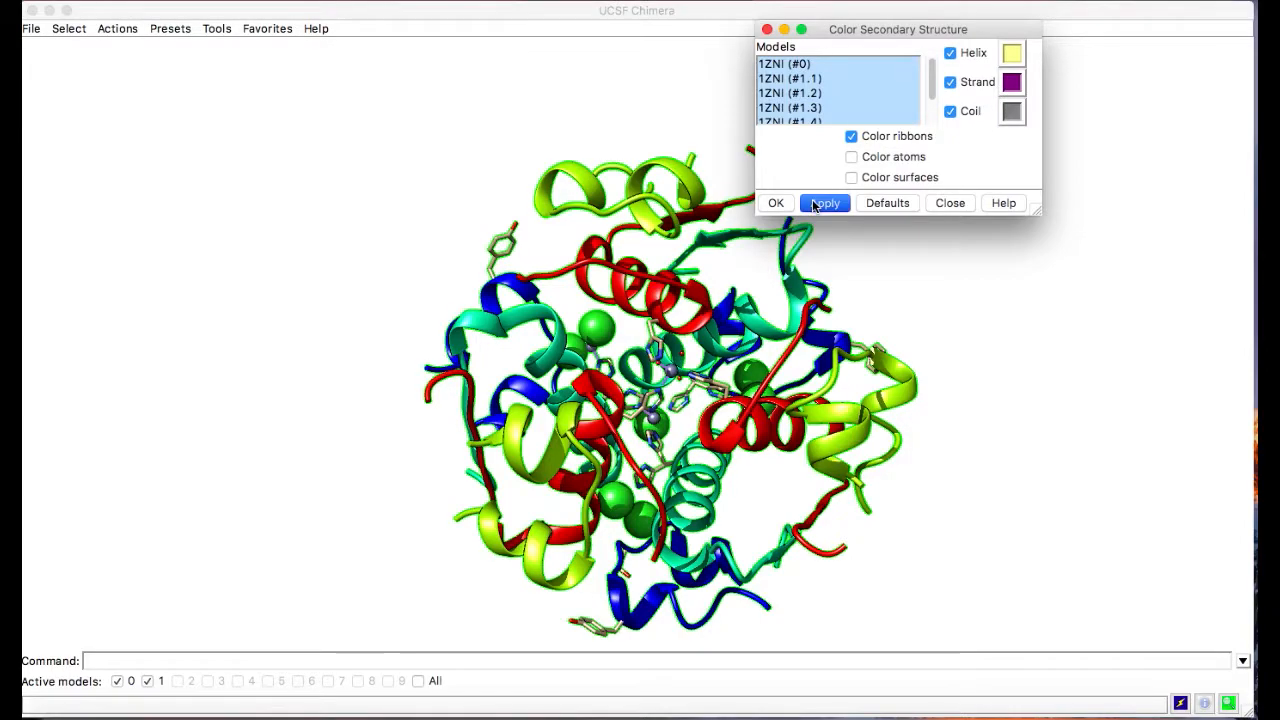
{"action": "left_click", "coordinate": [900, 350]}
{"action": "scroll", "coordinate": [900, 350], "scroll_direction": "up", "scroll_amount": 5}
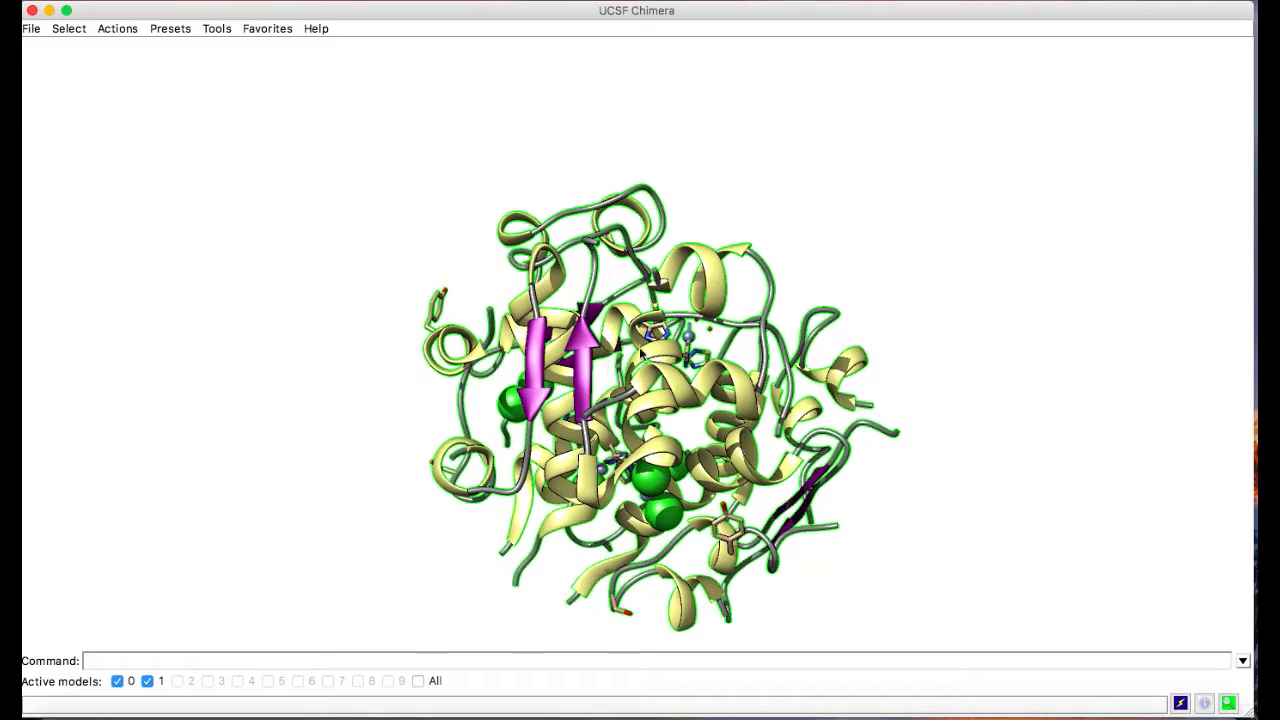
{"action": "scroll", "coordinate": [607, 341], "scroll_direction": "up", "scroll_amount": 5}
{"action": "scroll", "coordinate": [609, 337], "scroll_direction": "up", "scroll_amount": 5}
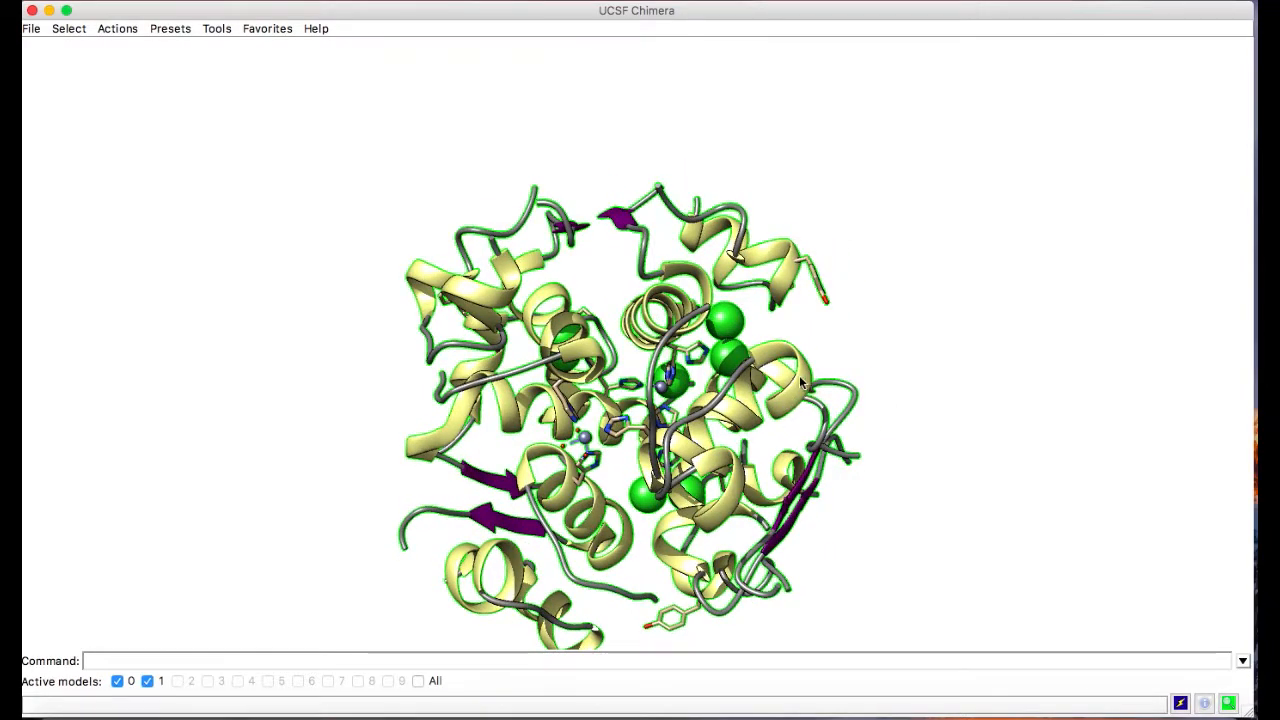
{"action": "scroll", "coordinate": [800, 395], "scroll_direction": "down", "scroll_amount": 5}
{"action": "left_click_drag", "start_coordinate": [800, 395], "coordinate": [778, 290]}
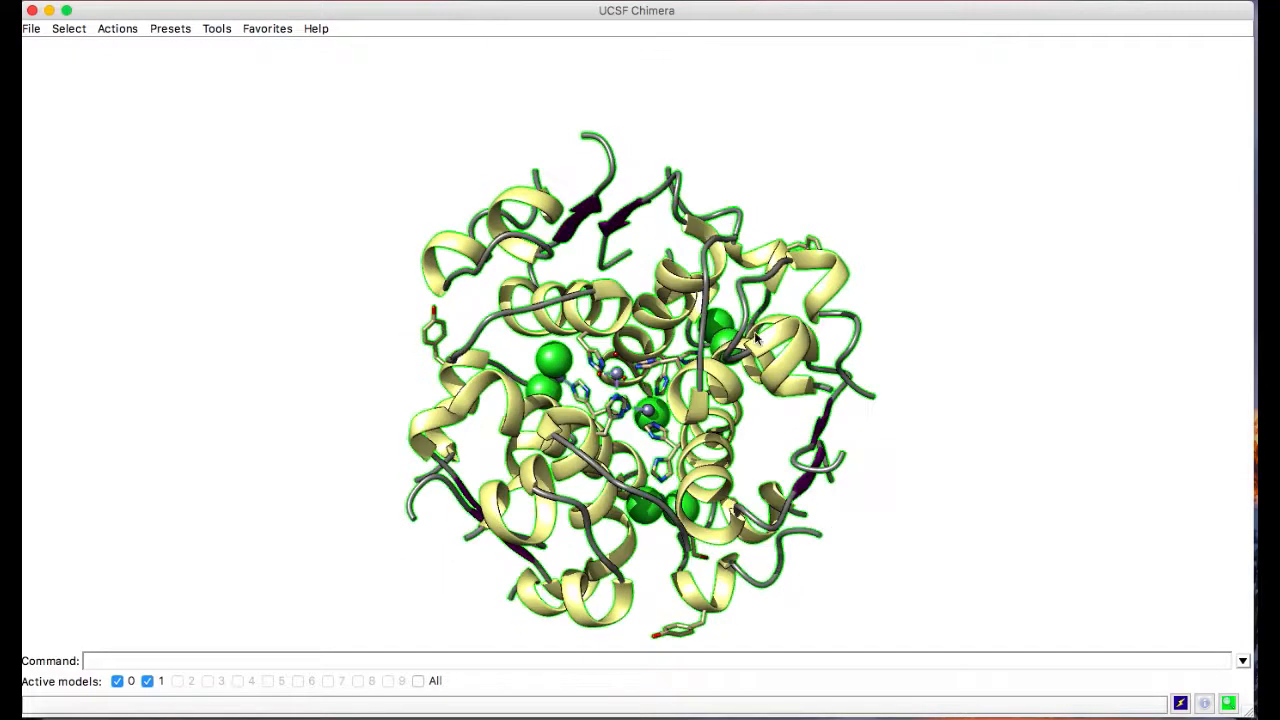
{"action": "left_click_drag", "start_coordinate": [856, 312], "coordinate": [856, 311]}
{"action": "scroll", "coordinate": [856, 316], "scroll_direction": "down", "scroll_amount": 3}
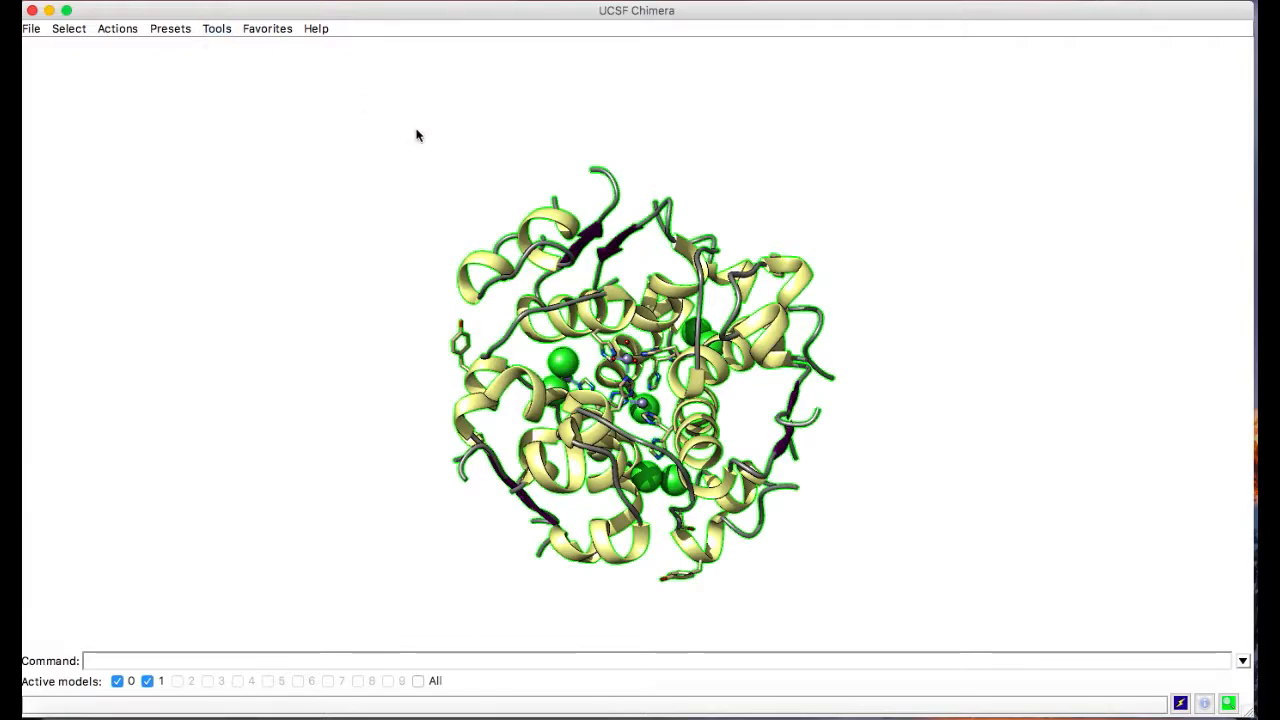
Open the Rainbow depiction tool for the 1ZNI models
{"action": "left_click", "coordinate": [222, 30]}
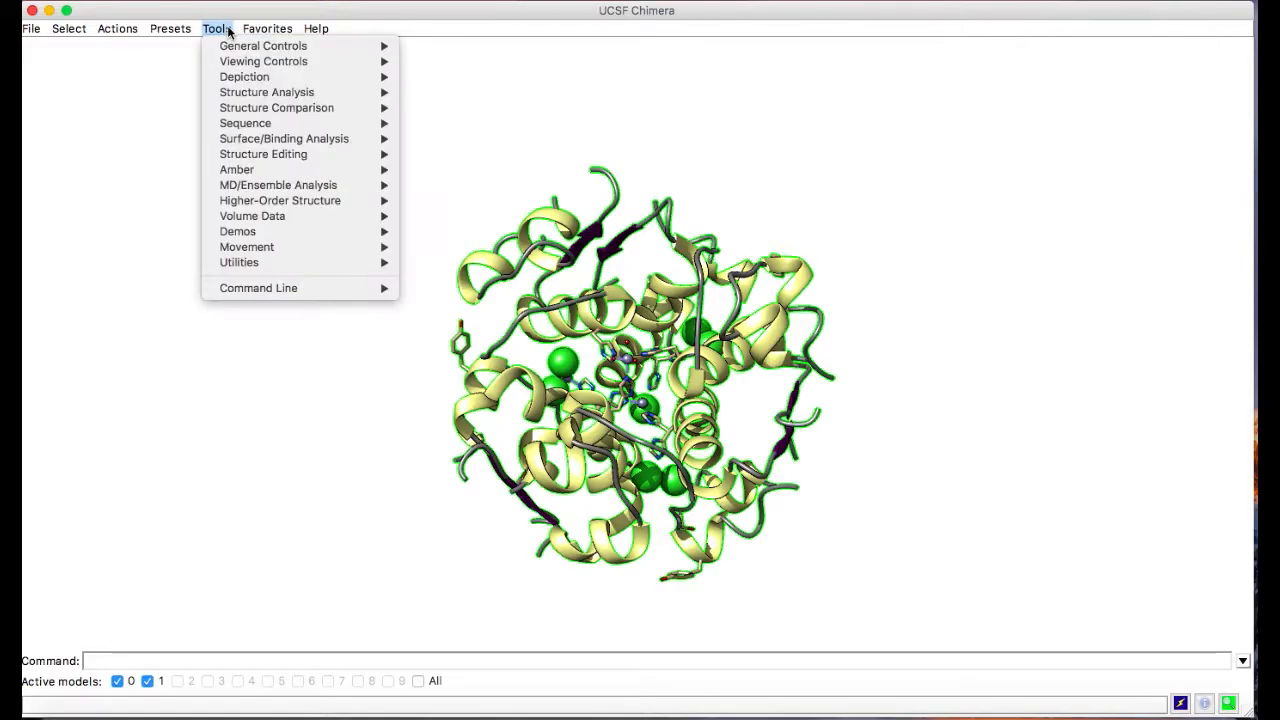
{"action": "mouse_move", "coordinate": [307, 81]}
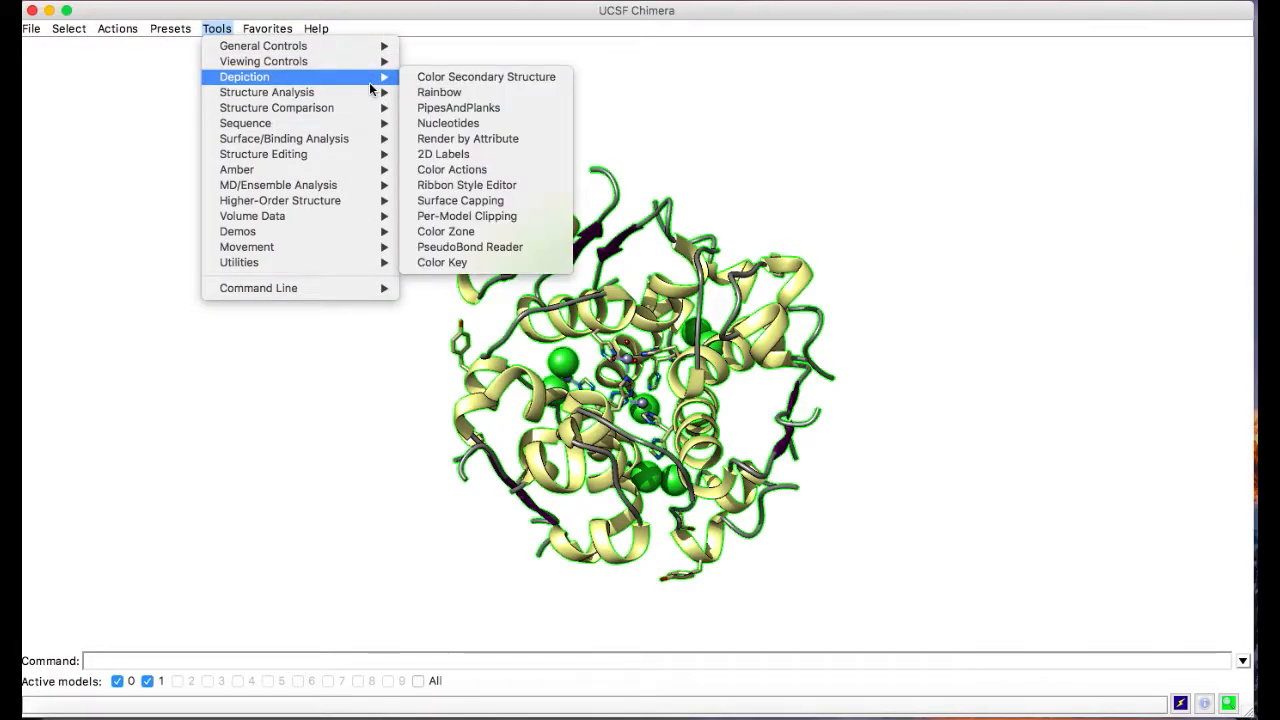
{"action": "left_click", "coordinate": [486, 96]}
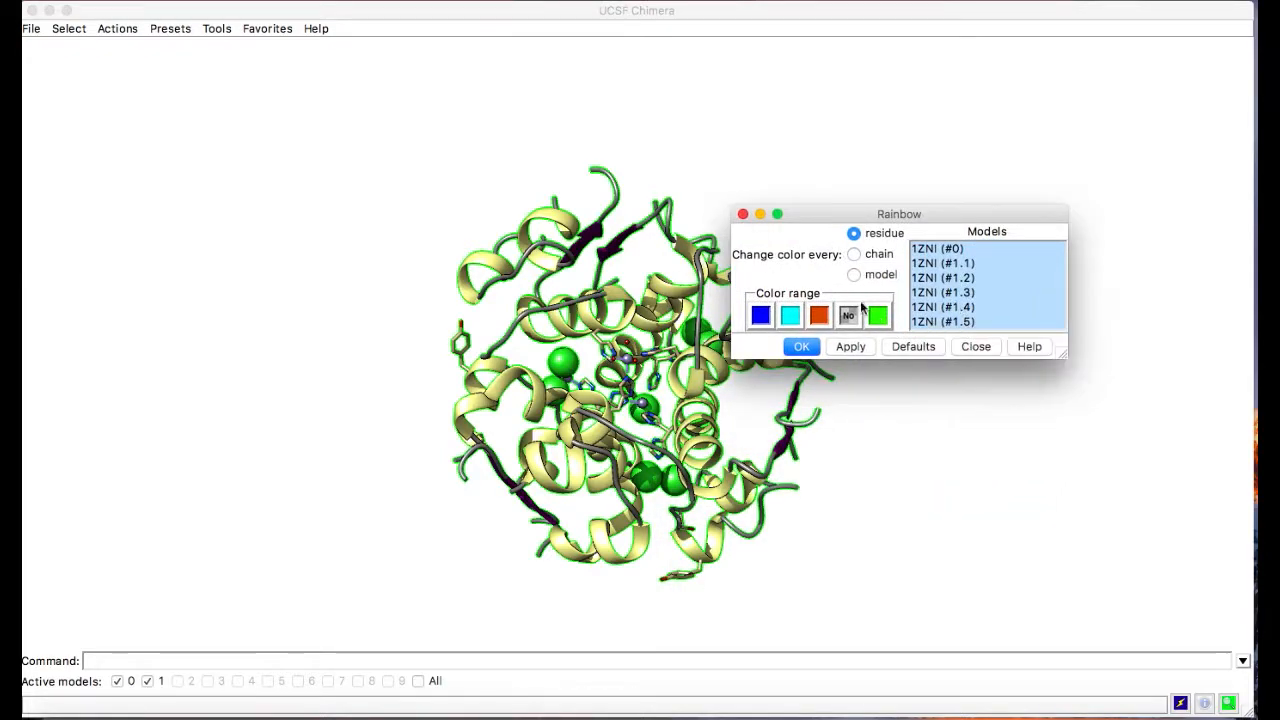
Set the empty fourth color of the rainbow range to an RGB mustard with red 0.704, green 0.556 and blue 0
{"action": "left_click", "coordinate": [849, 316]}
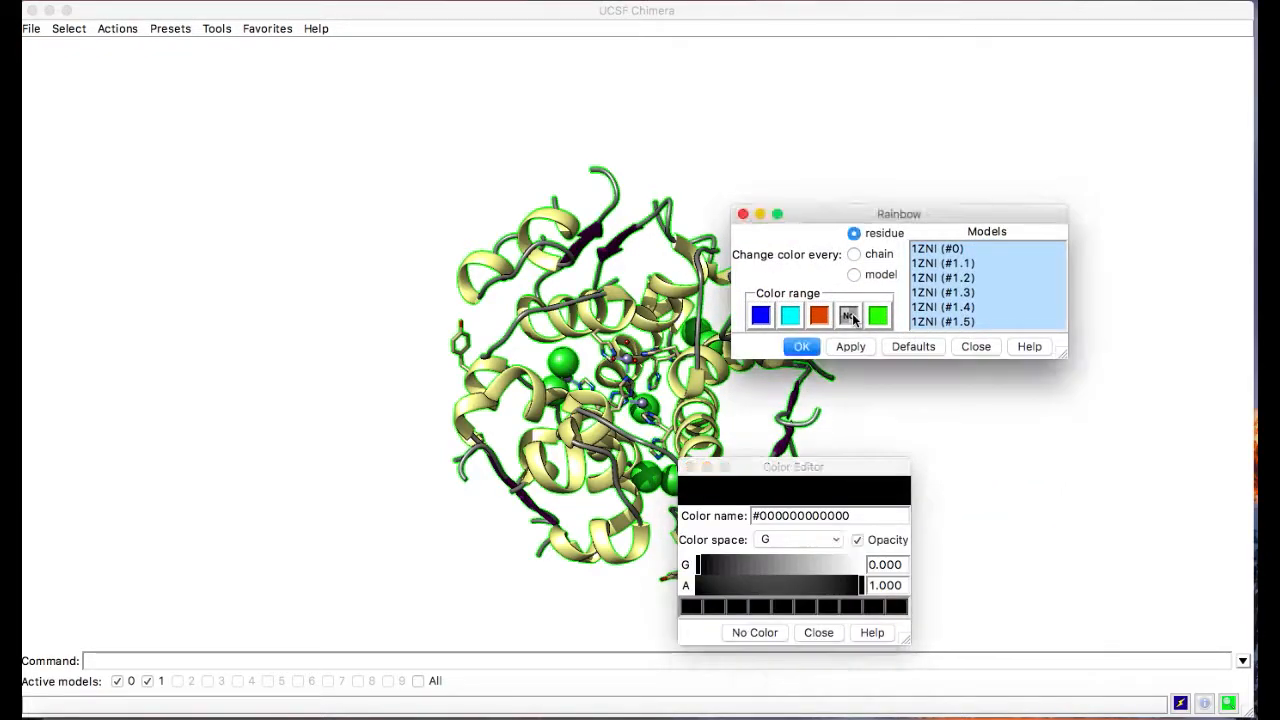
{"action": "left_click", "coordinate": [818, 633]}
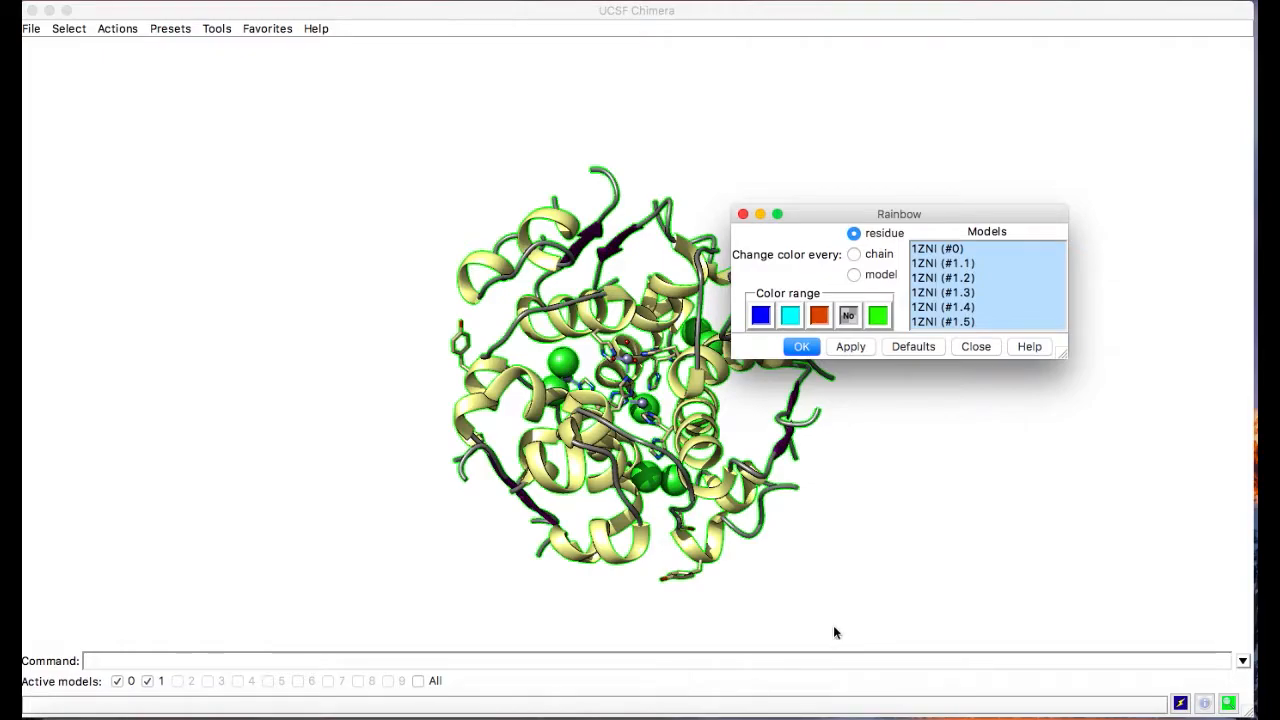
{"action": "left_click", "coordinate": [848, 316]}
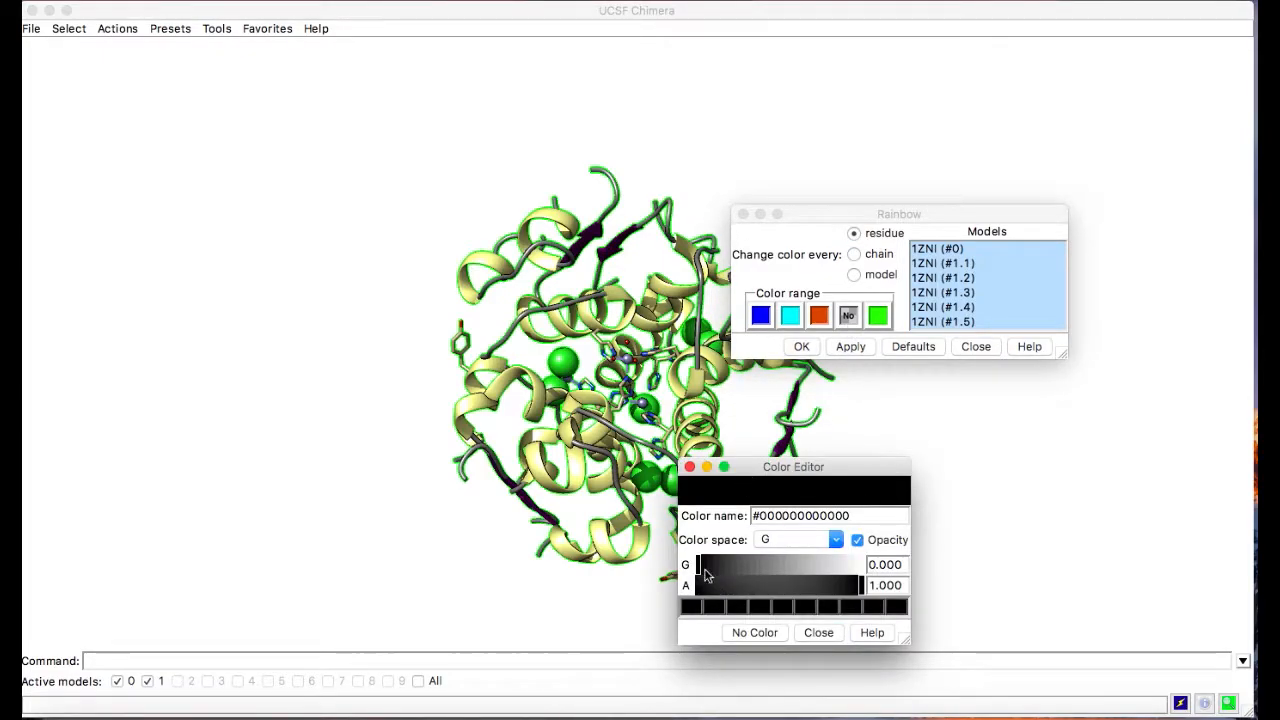
{"action": "left_click", "coordinate": [779, 540]}
{"action": "left_click", "coordinate": [779, 563]}
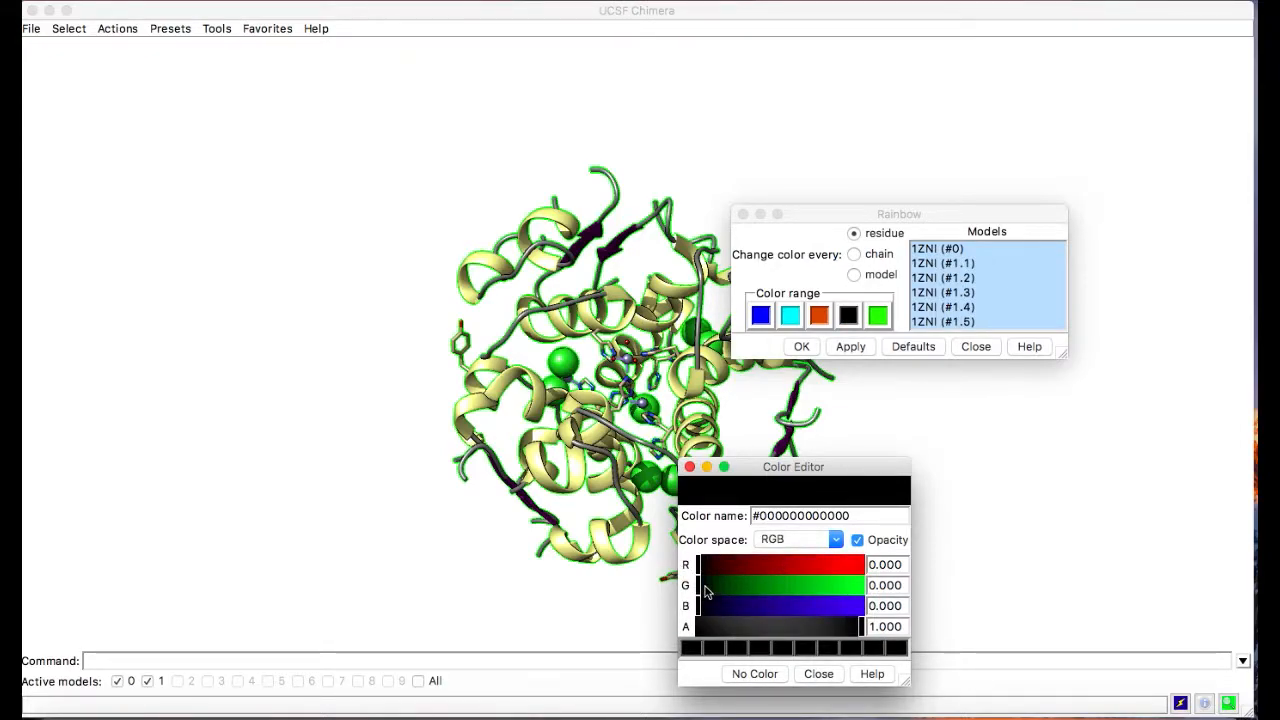
{"action": "left_click_drag", "start_coordinate": [696, 588], "coordinate": [788, 587]}
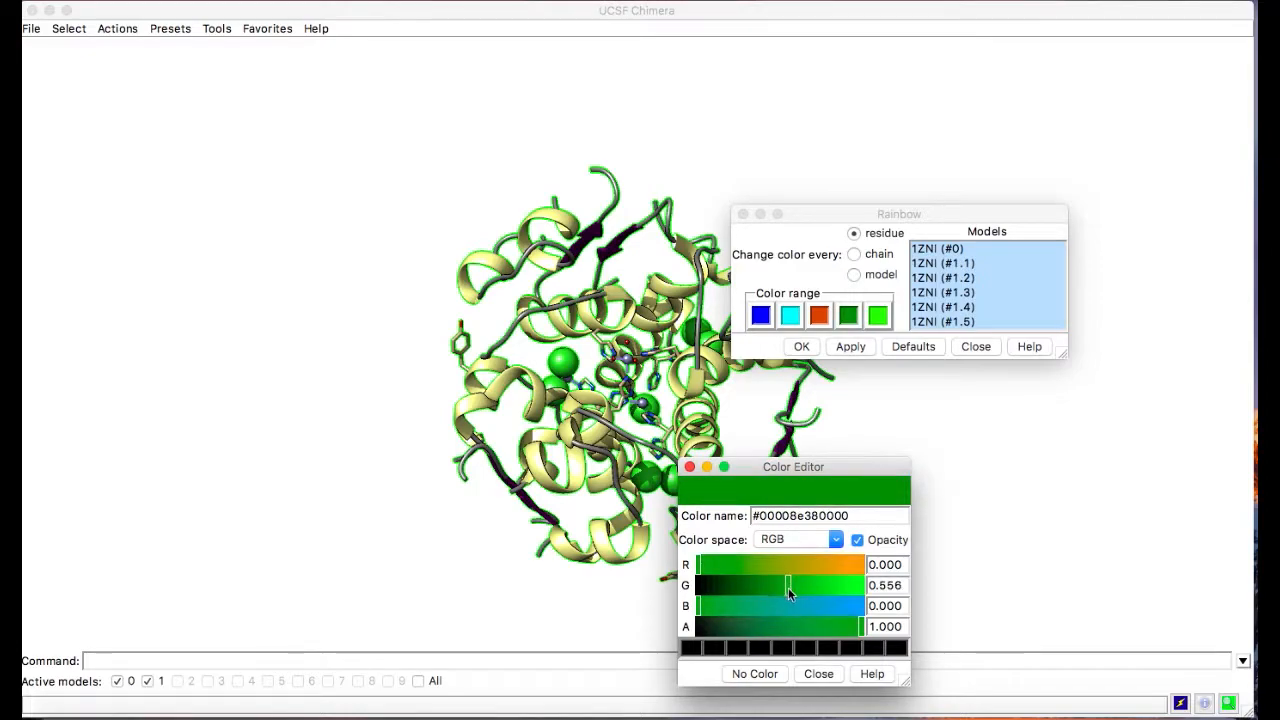
{"action": "left_click_drag", "start_coordinate": [698, 565], "coordinate": [812, 564]}
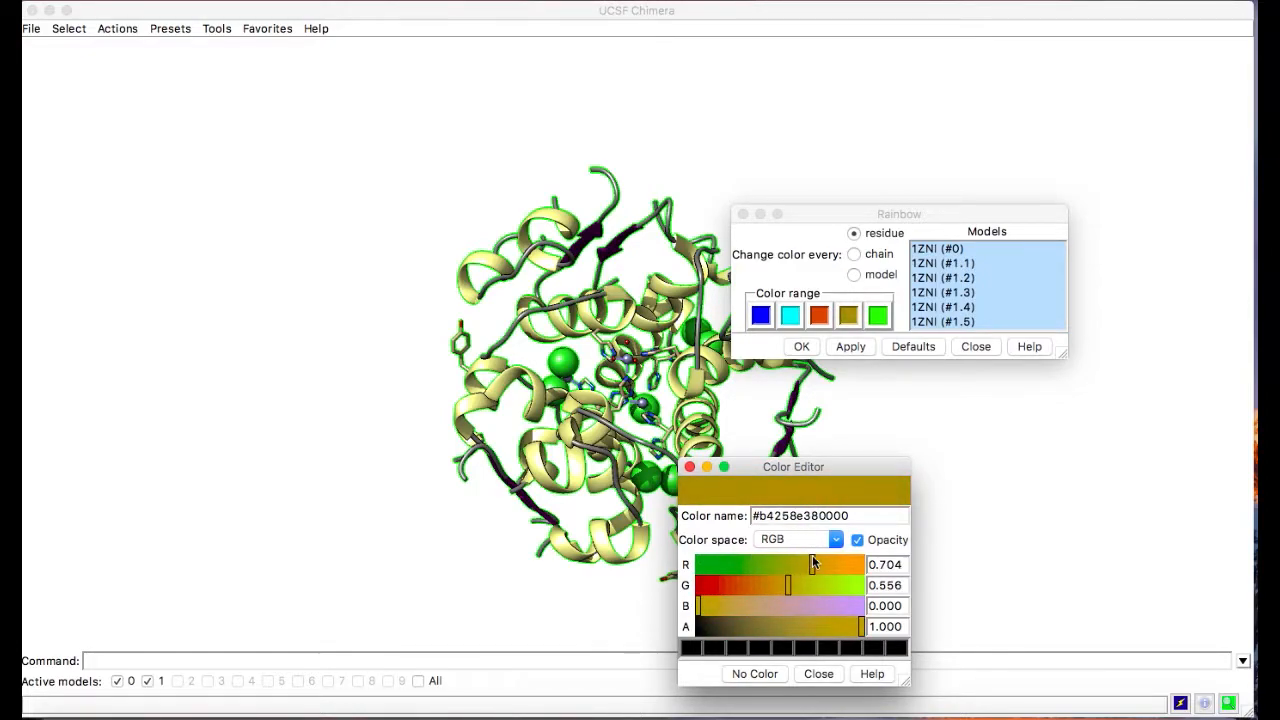
{"action": "left_click", "coordinate": [826, 675]}
Apply the rainbow coloring per residue to all 1ZNI models and view the recolored structure
{"action": "left_click", "coordinate": [857, 346]}
{"action": "left_click", "coordinate": [883, 462]}
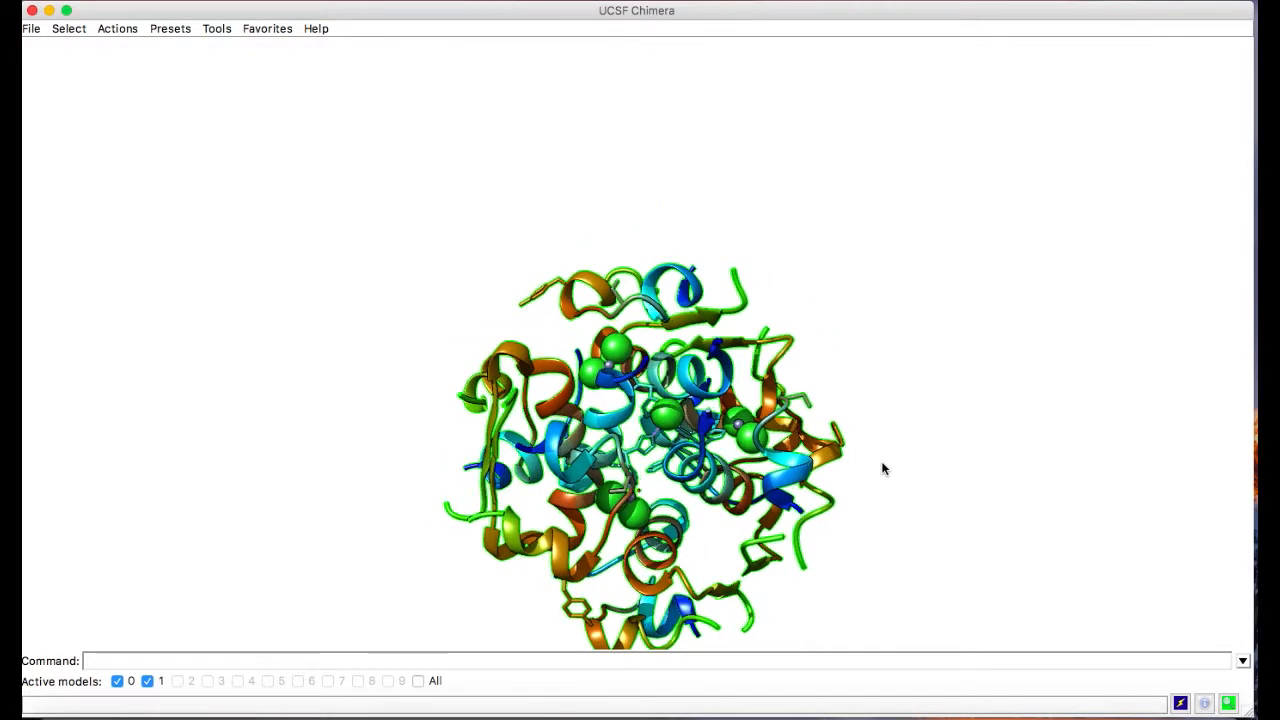
{"action": "scroll", "coordinate": [882, 468], "scroll_direction": "down", "scroll_amount": 3}
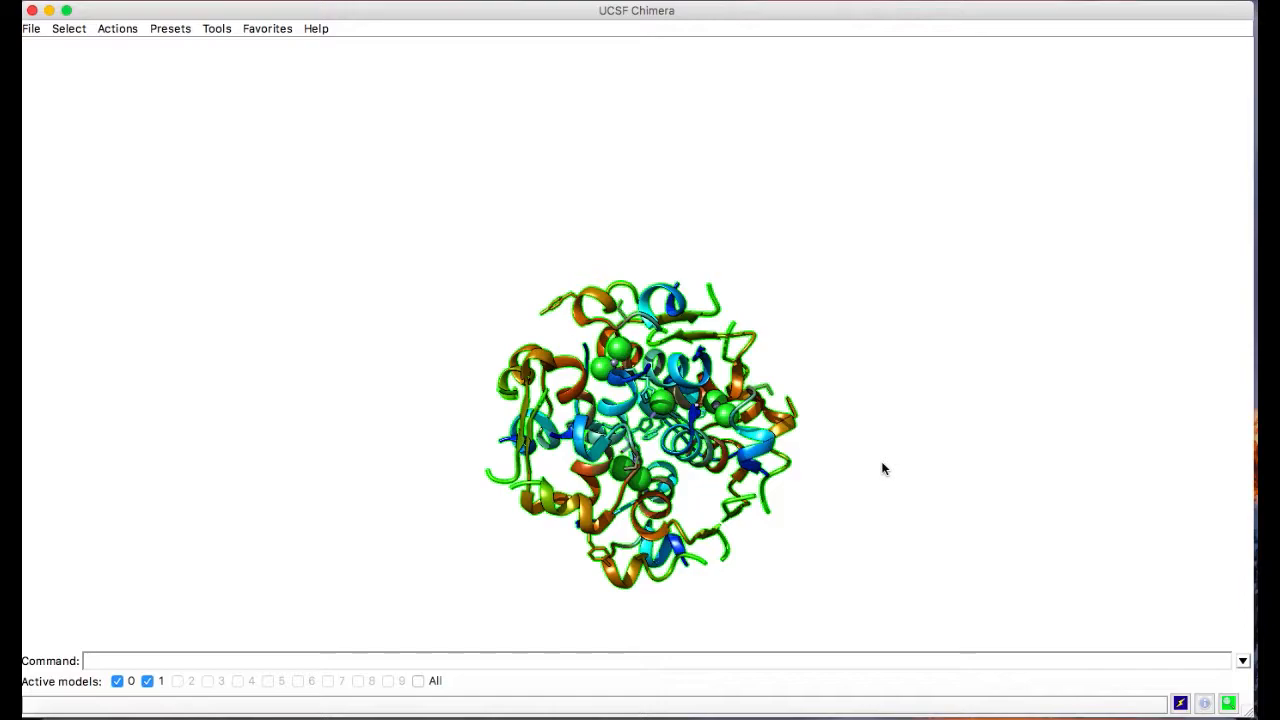
Open the Render by Attribute tool to view its options, and close it
{"action": "left_click", "coordinate": [216, 28]}
{"action": "mouse_move", "coordinate": [280, 92]}
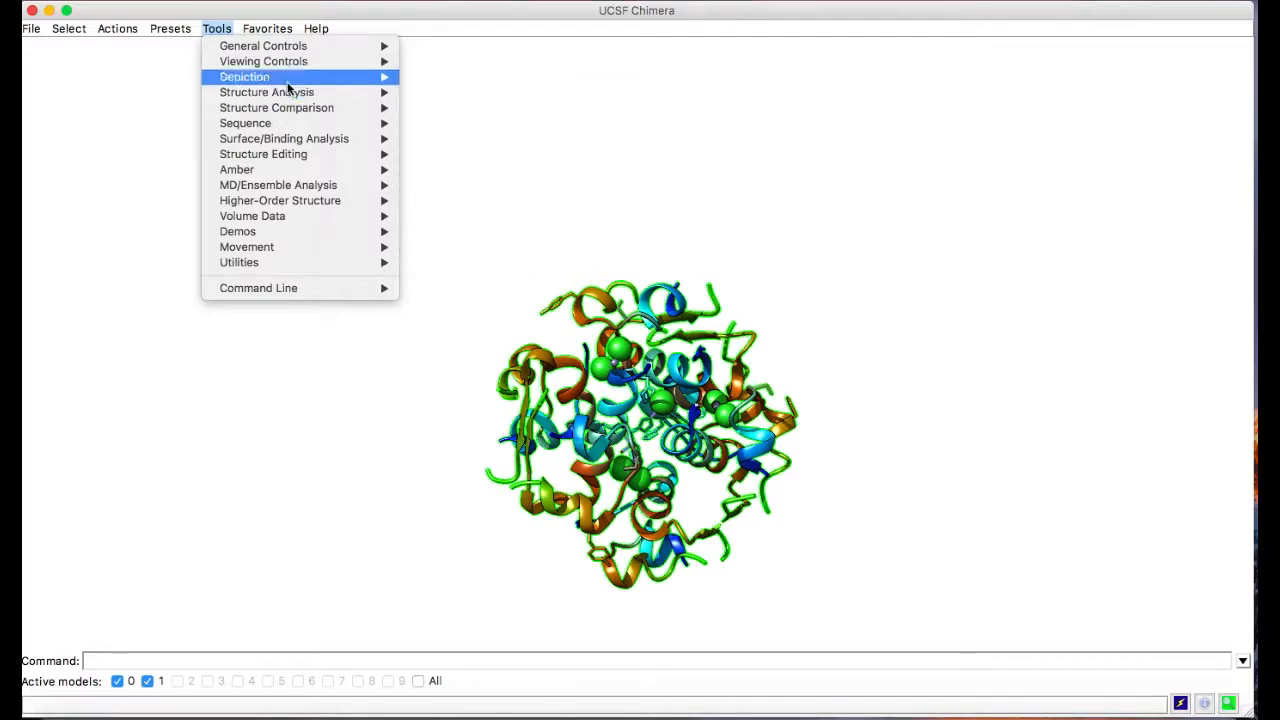
{"action": "mouse_move", "coordinate": [383, 80]}
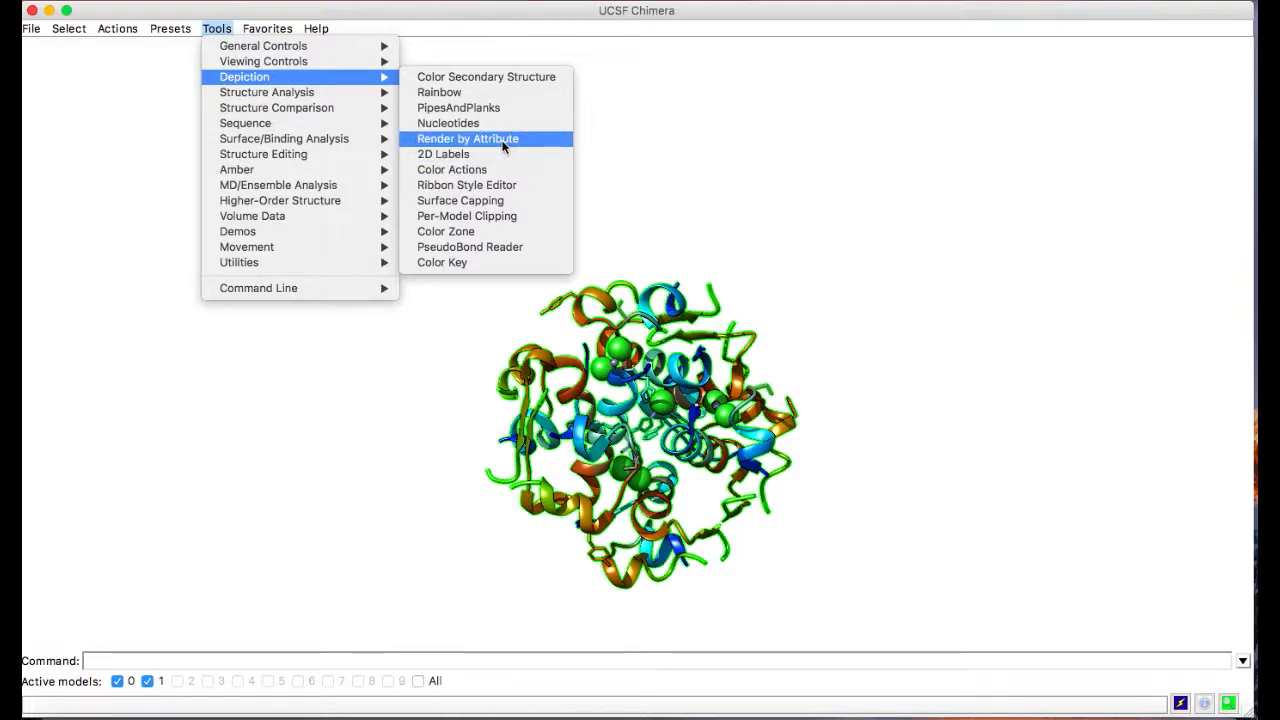
{"action": "left_click", "coordinate": [505, 140]}
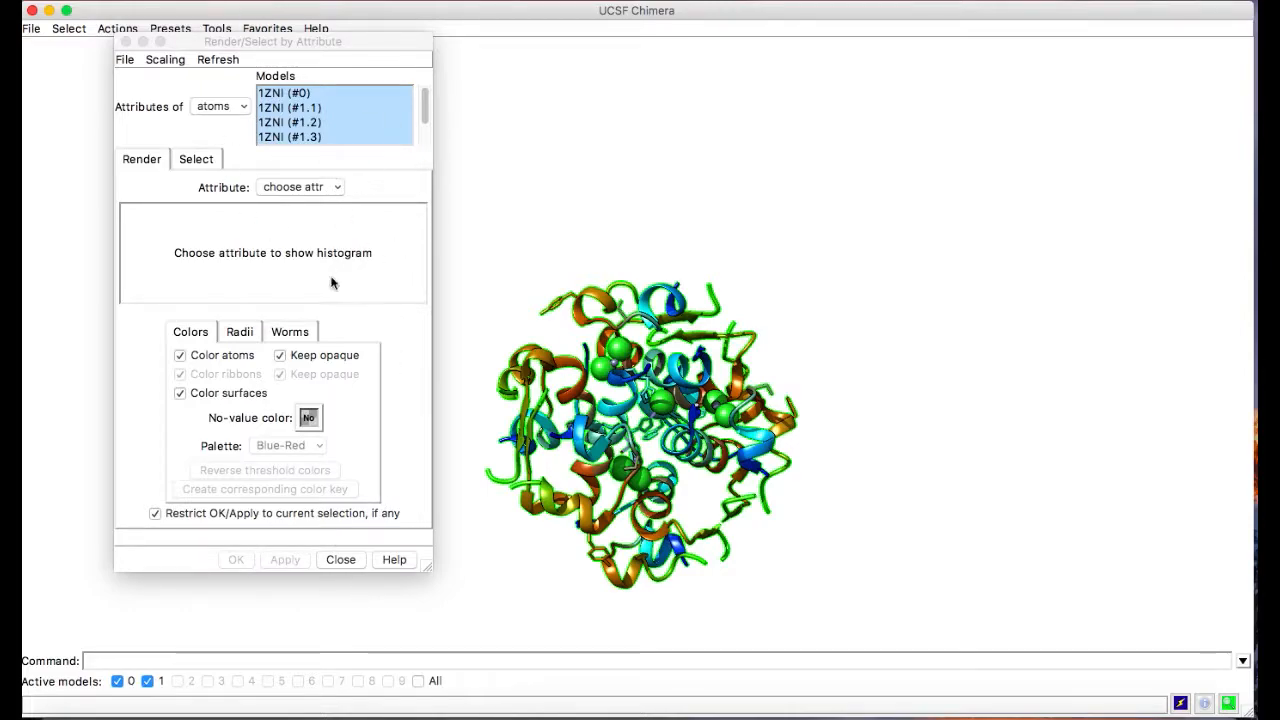
{"action": "left_click", "coordinate": [340, 560]}
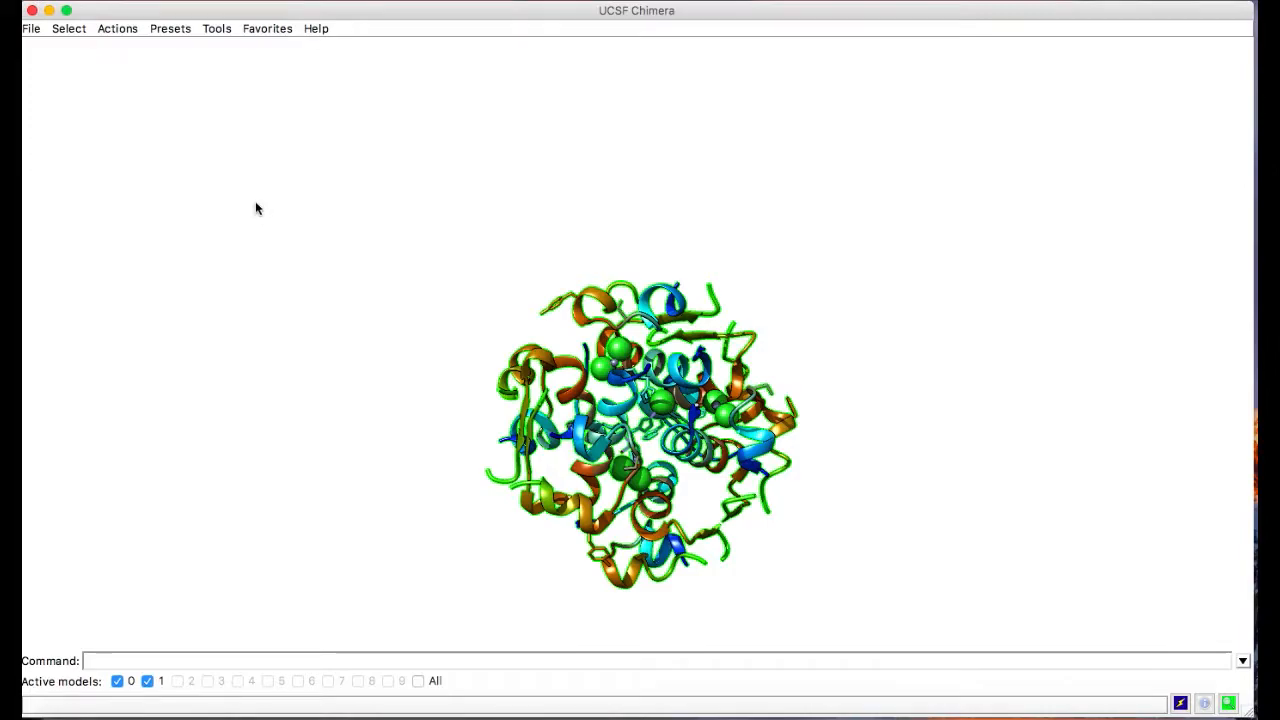
Open the 2D Labels tool and place an empty label just above the structure at about (0.60, 0.65)
{"action": "left_click", "coordinate": [217, 28]}
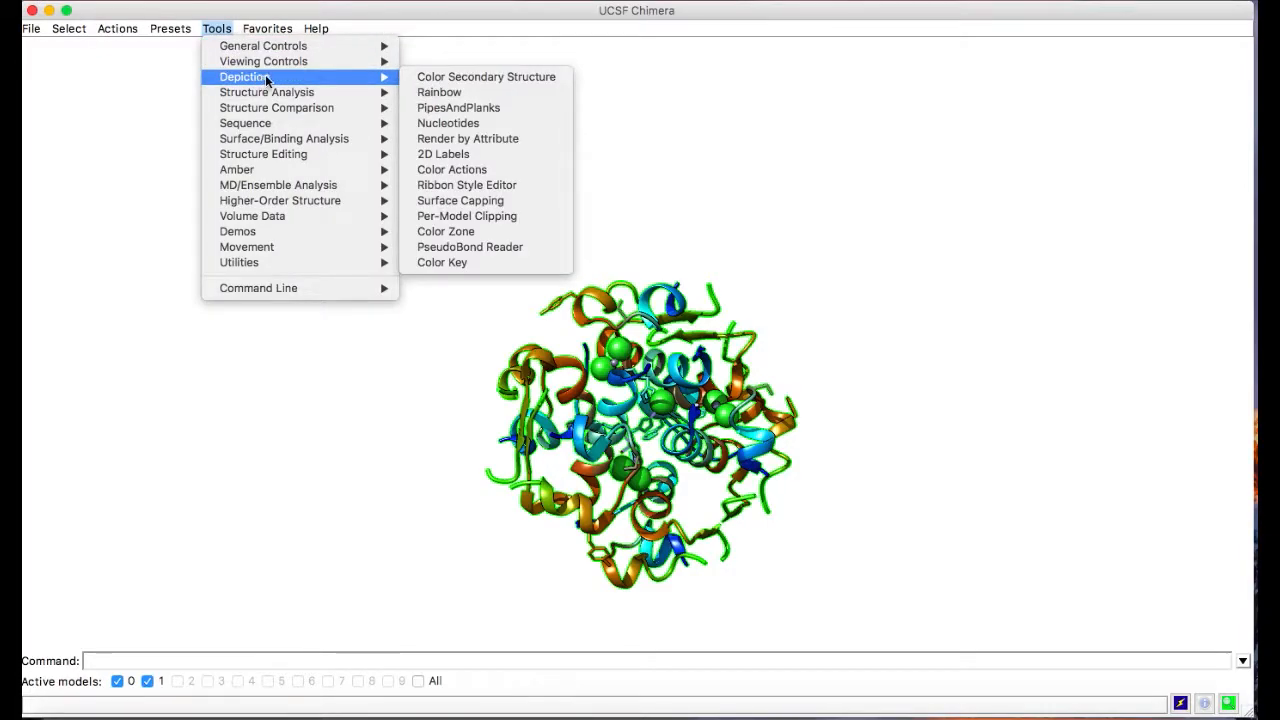
{"action": "left_click", "coordinate": [500, 155]}
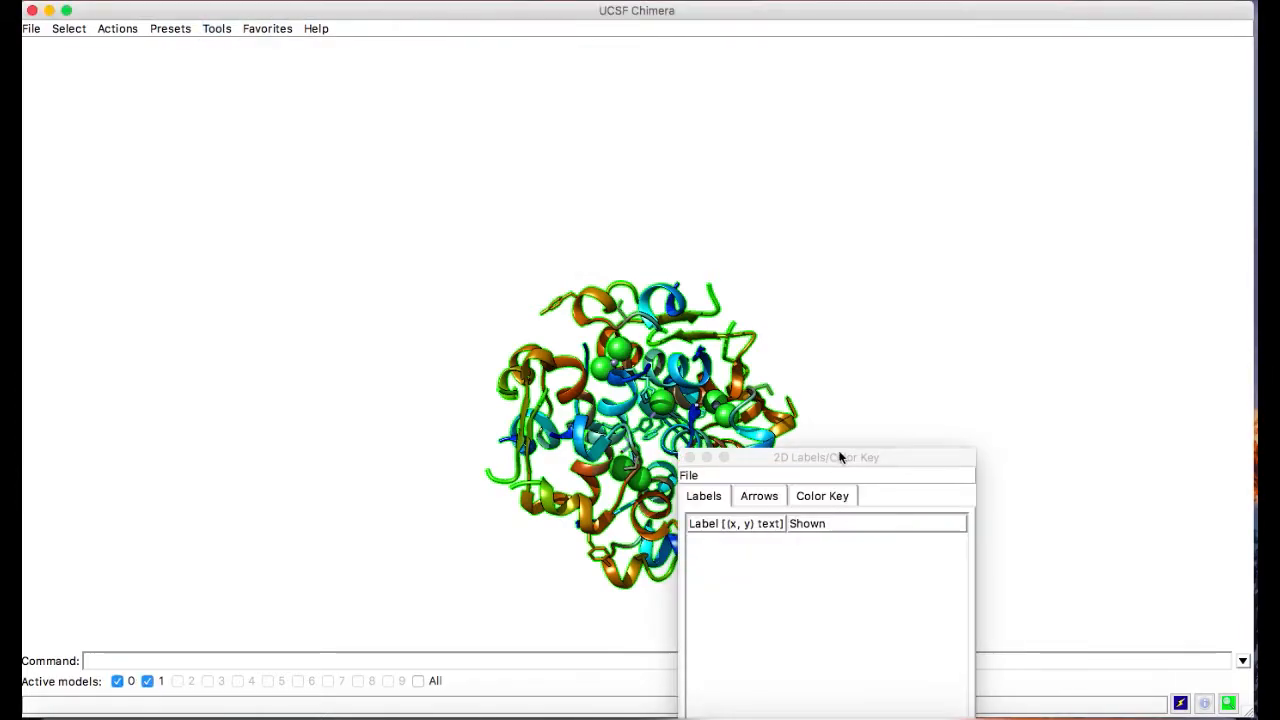
{"action": "left_click_drag", "start_coordinate": [840, 457], "coordinate": [339, 57]}
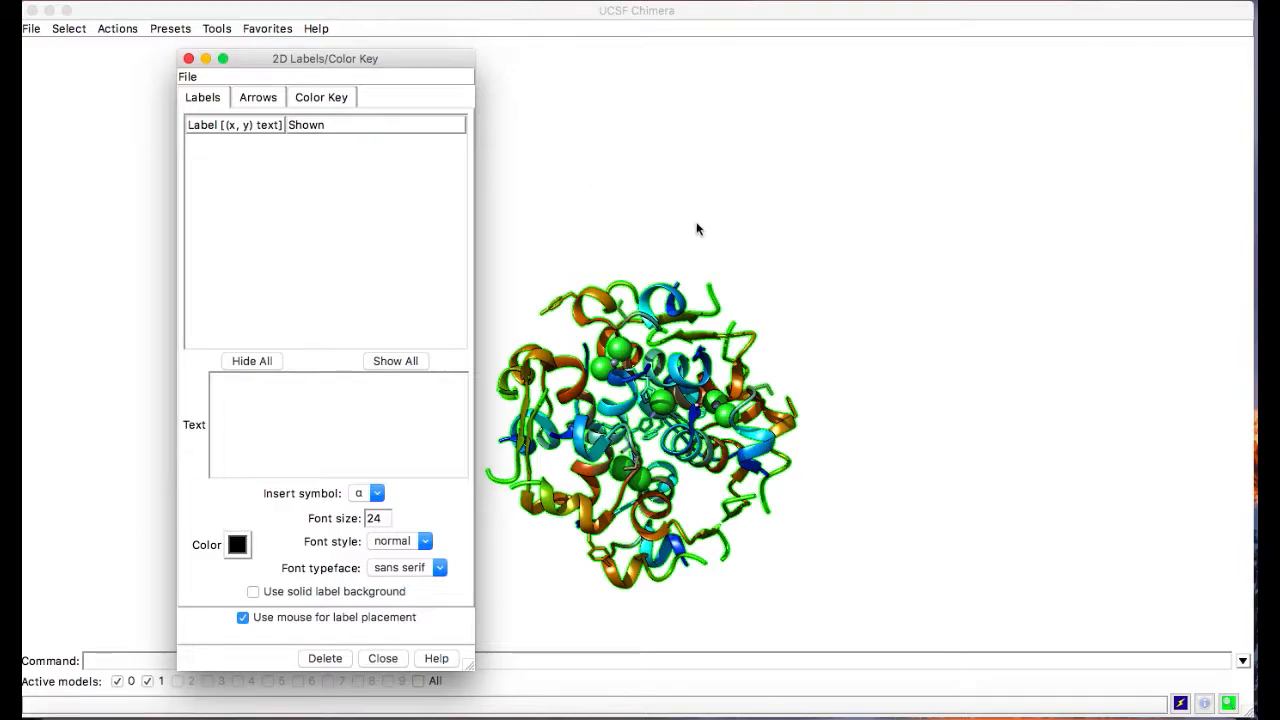
{"action": "left_click", "coordinate": [754, 248]}
Select the residue at the free green end of the uppermost ribbon and show its atoms and bonds
{"action": "scroll", "coordinate": [754, 248], "scroll_direction": "up", "scroll_amount": 10}
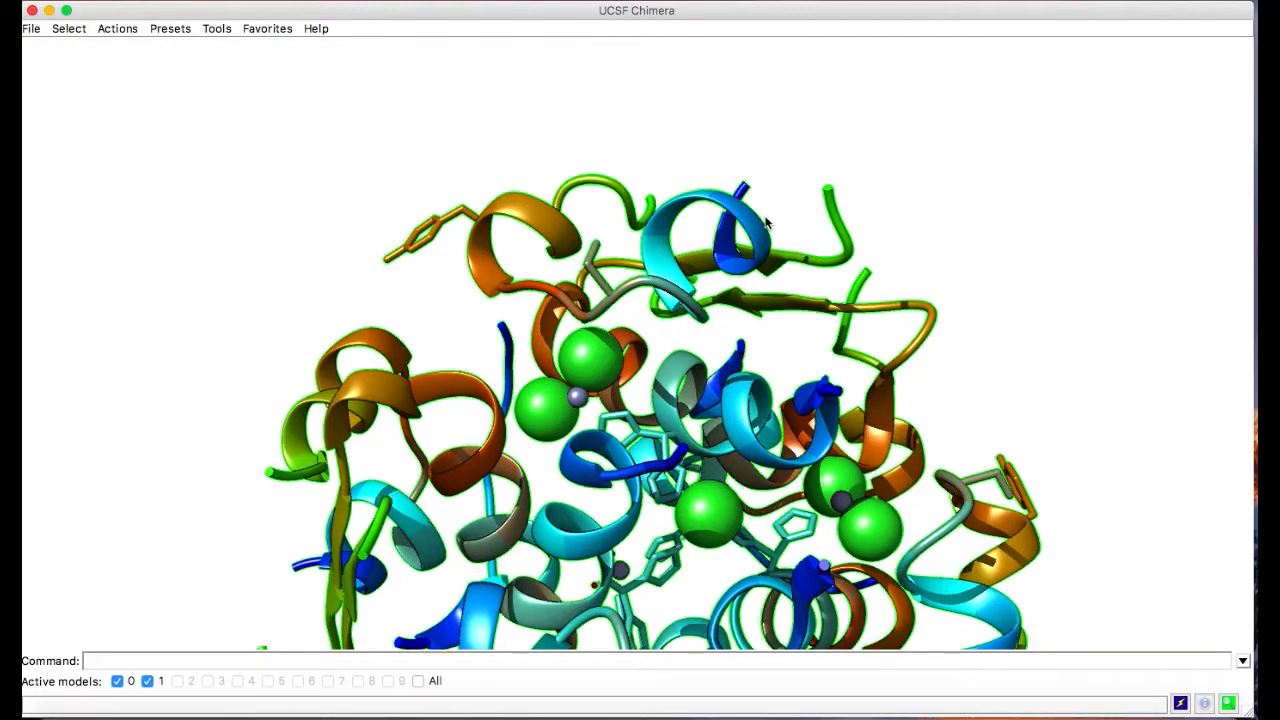
{"action": "left_click_drag", "start_coordinate": [834, 240], "coordinate": [820, 216]}
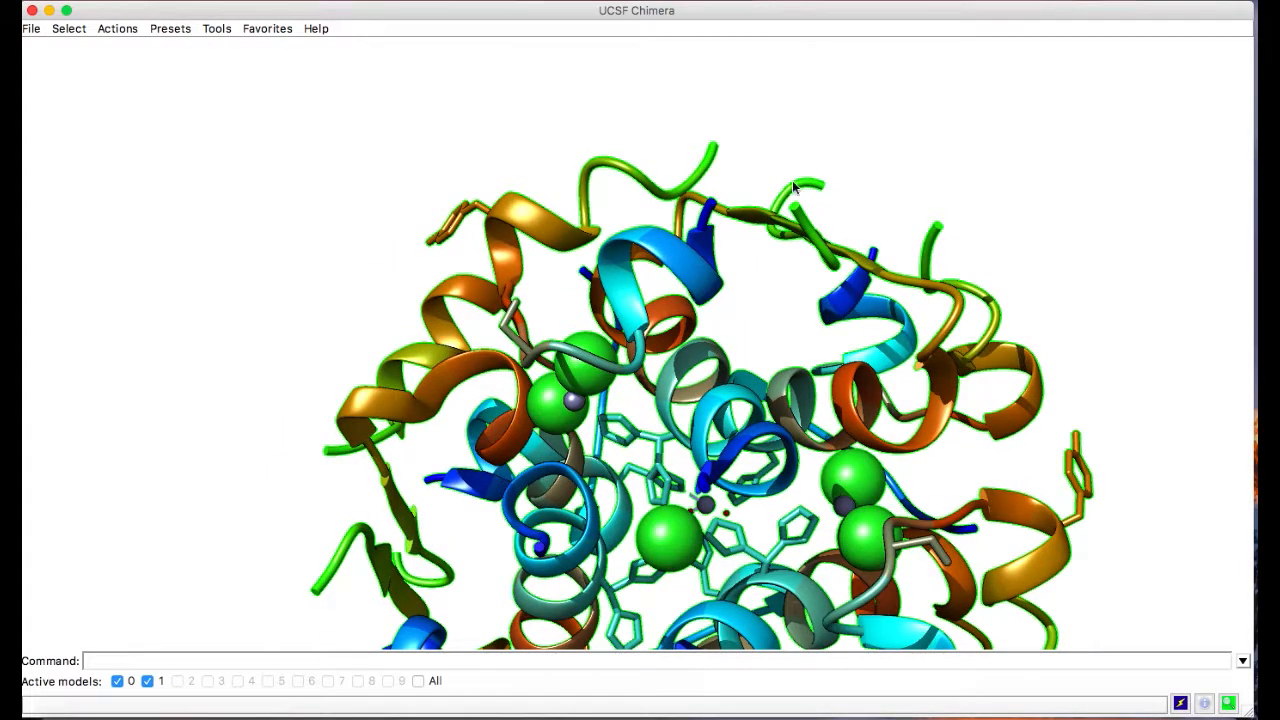
{"action": "left_click", "coordinate": [713, 157], "text": "ctrl"}
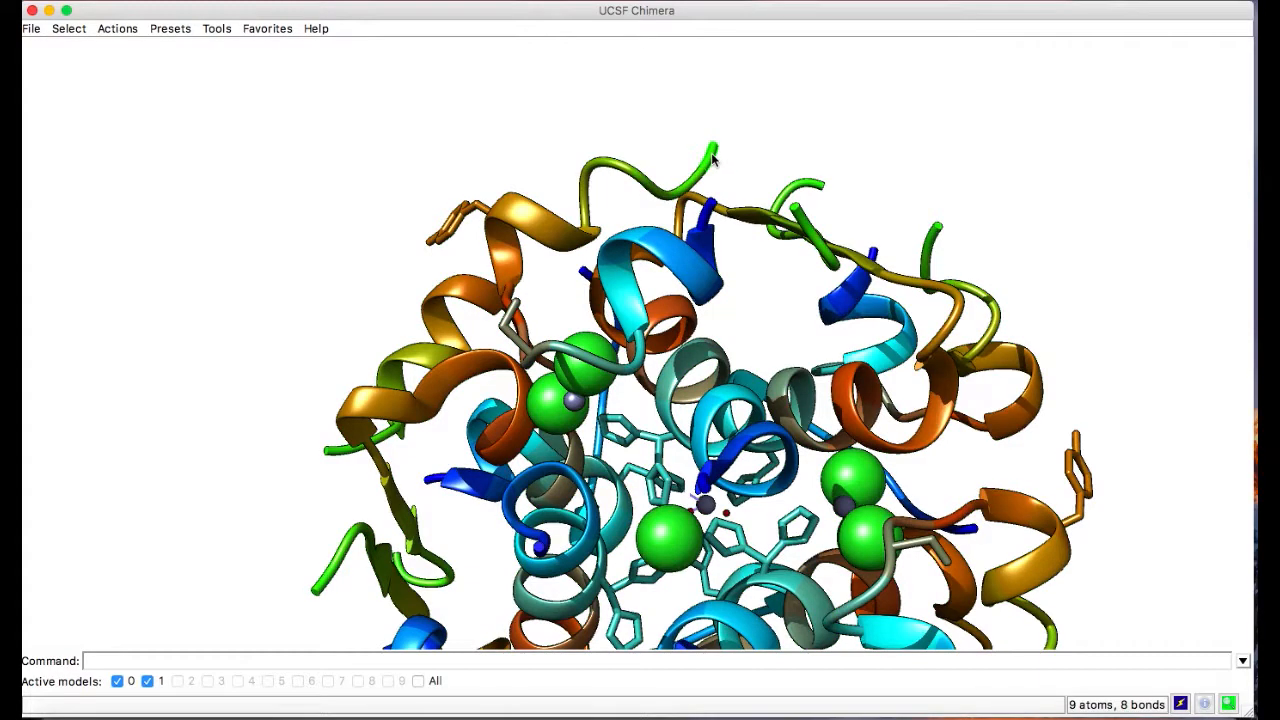
{"action": "scroll", "coordinate": [713, 157], "scroll_direction": "up", "scroll_amount": 5}
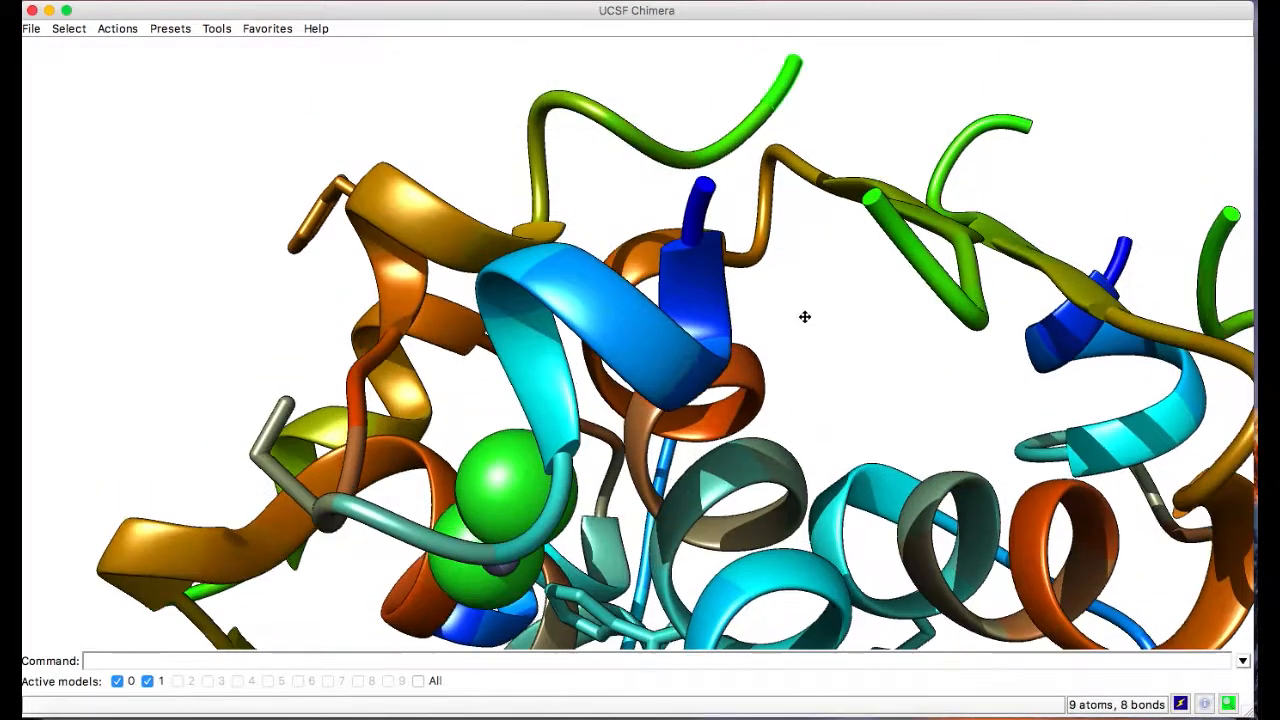
{"action": "middle_click_drag", "start_coordinate": [805, 317], "coordinate": [805, 335]}
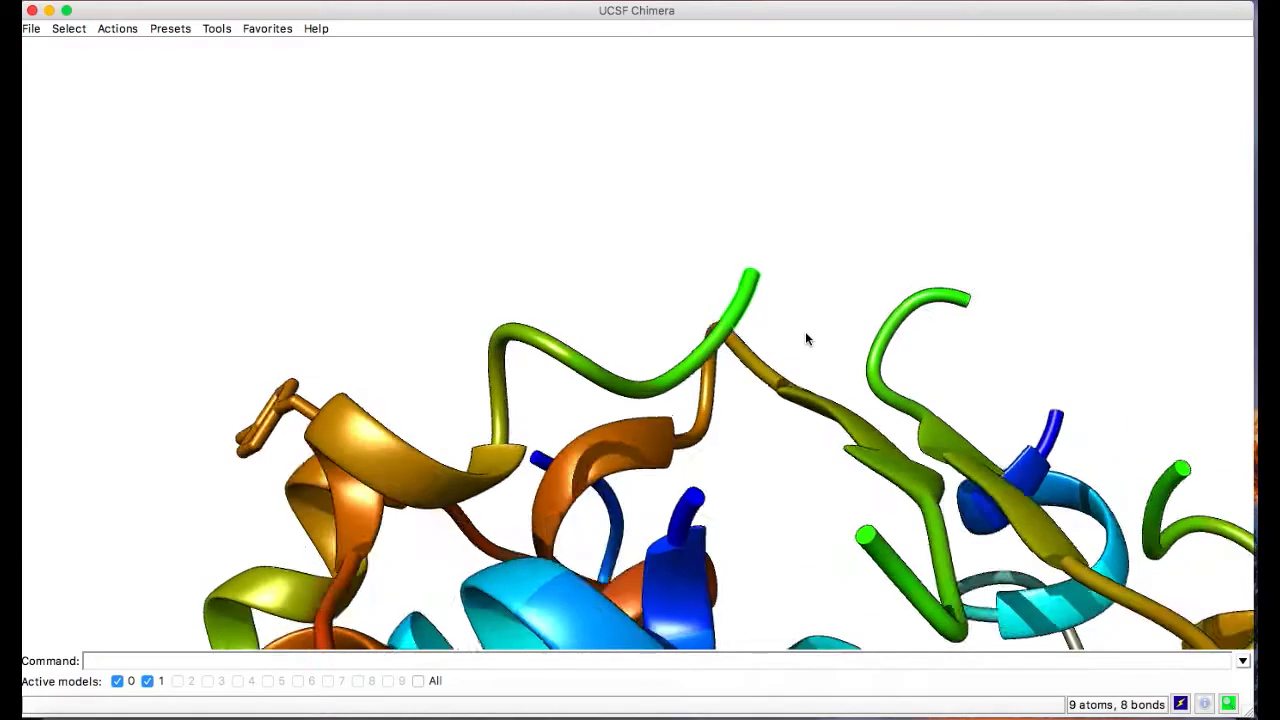
{"action": "mouse_move", "coordinate": [160, 47]}
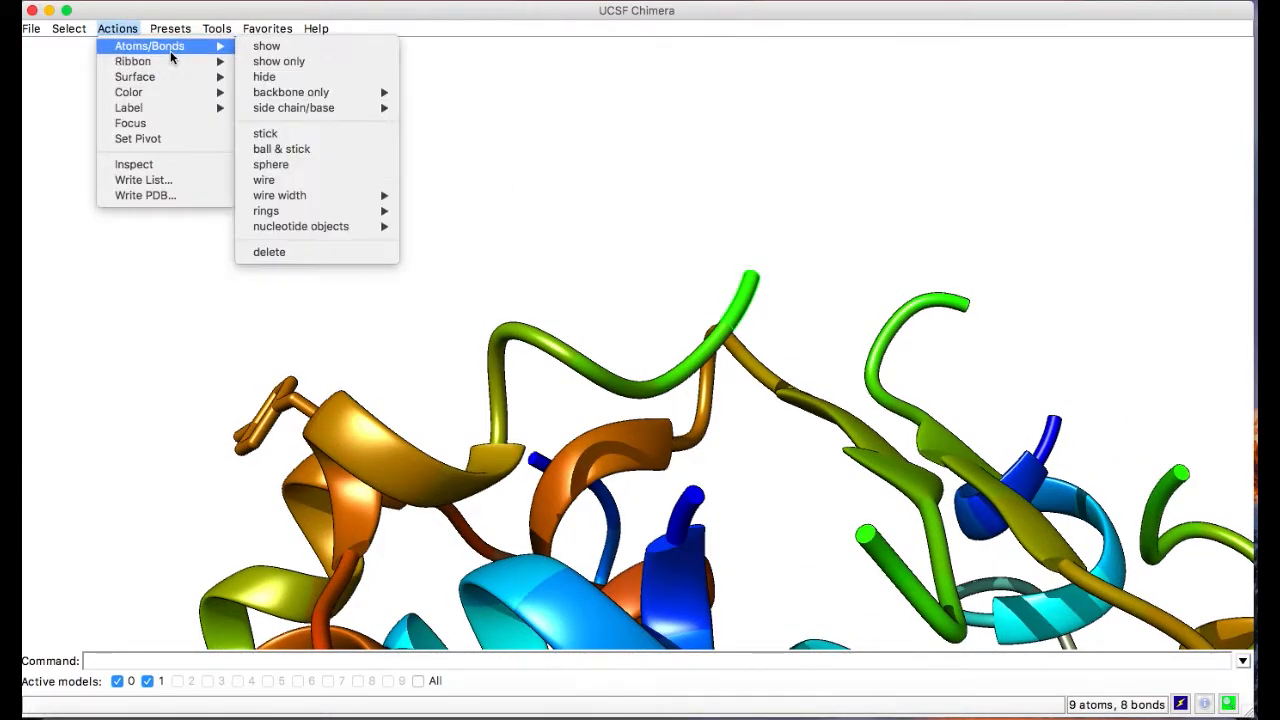
{"action": "left_click", "coordinate": [314, 45]}
Reopen the 2D Labels tool and try sample text starting with "sajsab" in the placed label
{"action": "left_click", "coordinate": [205, 24]}
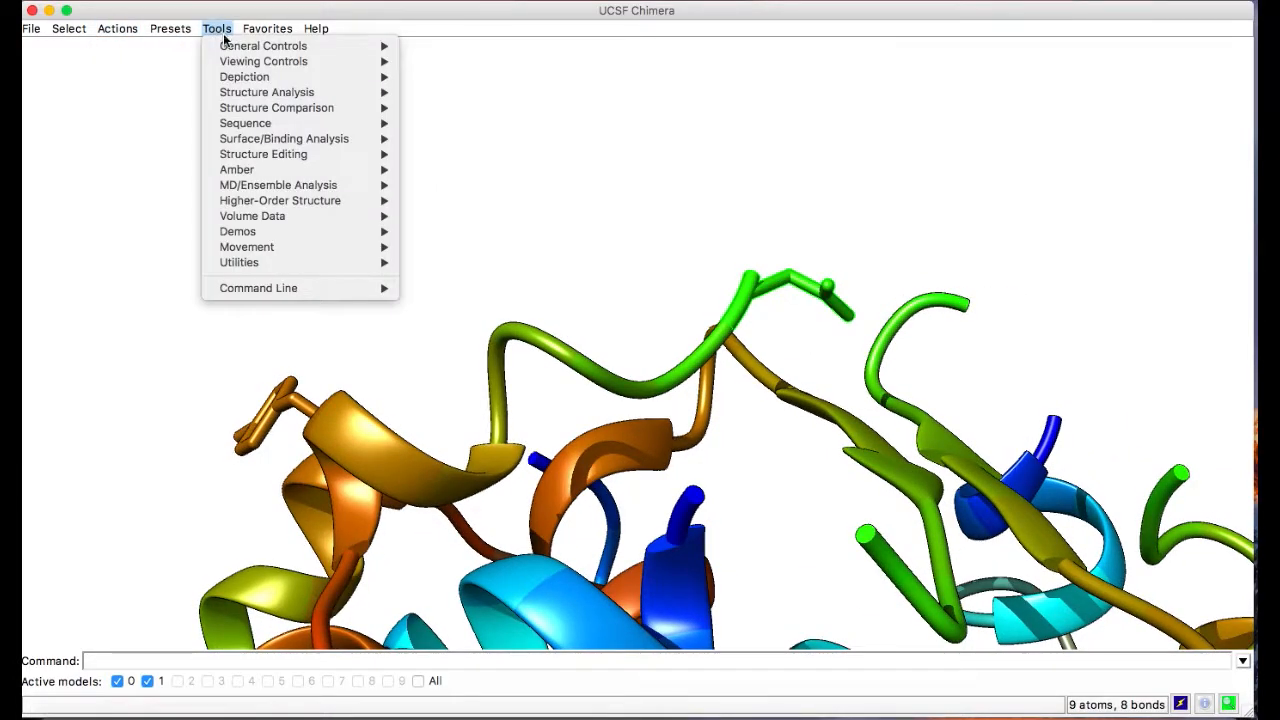
{"action": "mouse_move", "coordinate": [320, 79]}
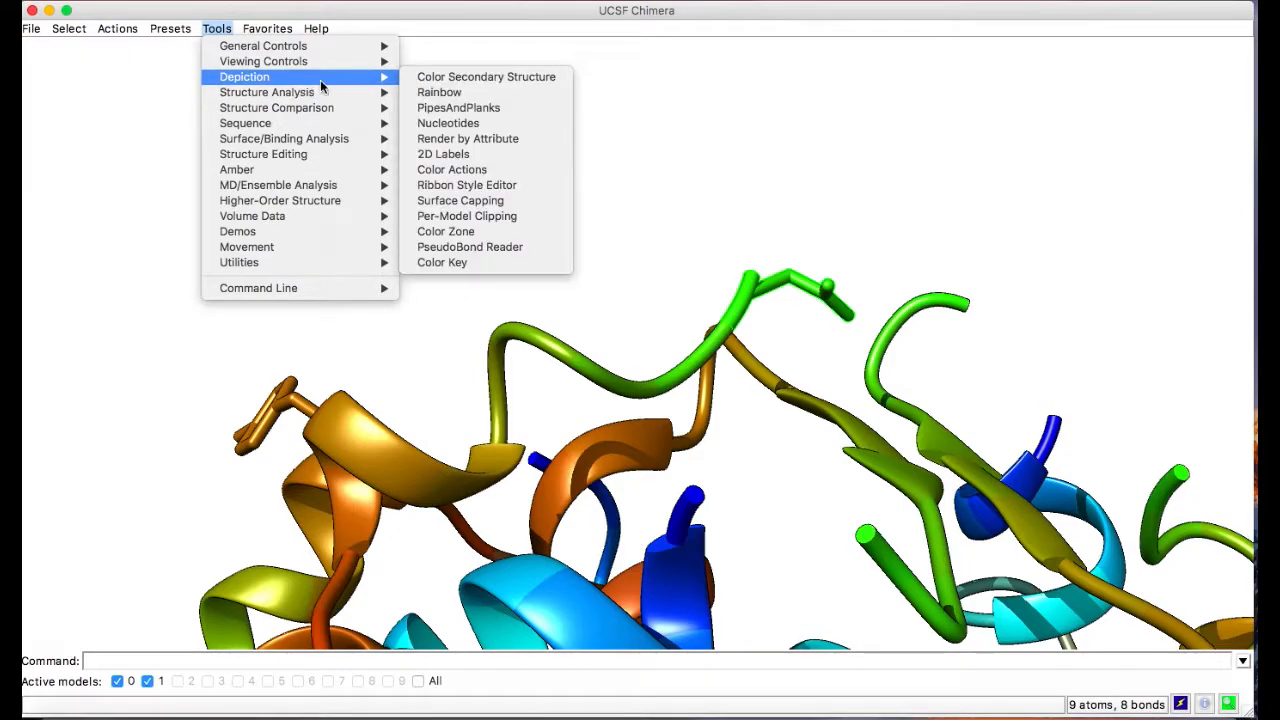
{"action": "left_click", "coordinate": [518, 155]}
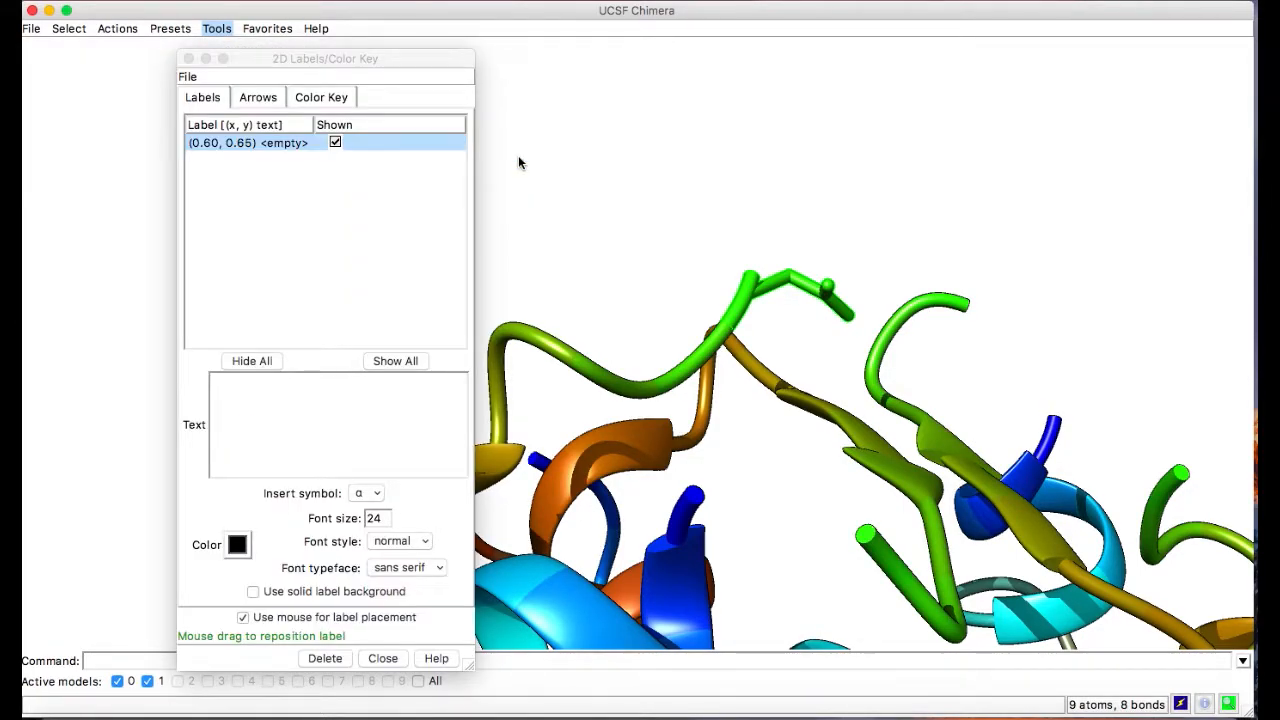
{"action": "left_click", "coordinate": [321, 458]}
{"action": "type", "text": "sajsab"}
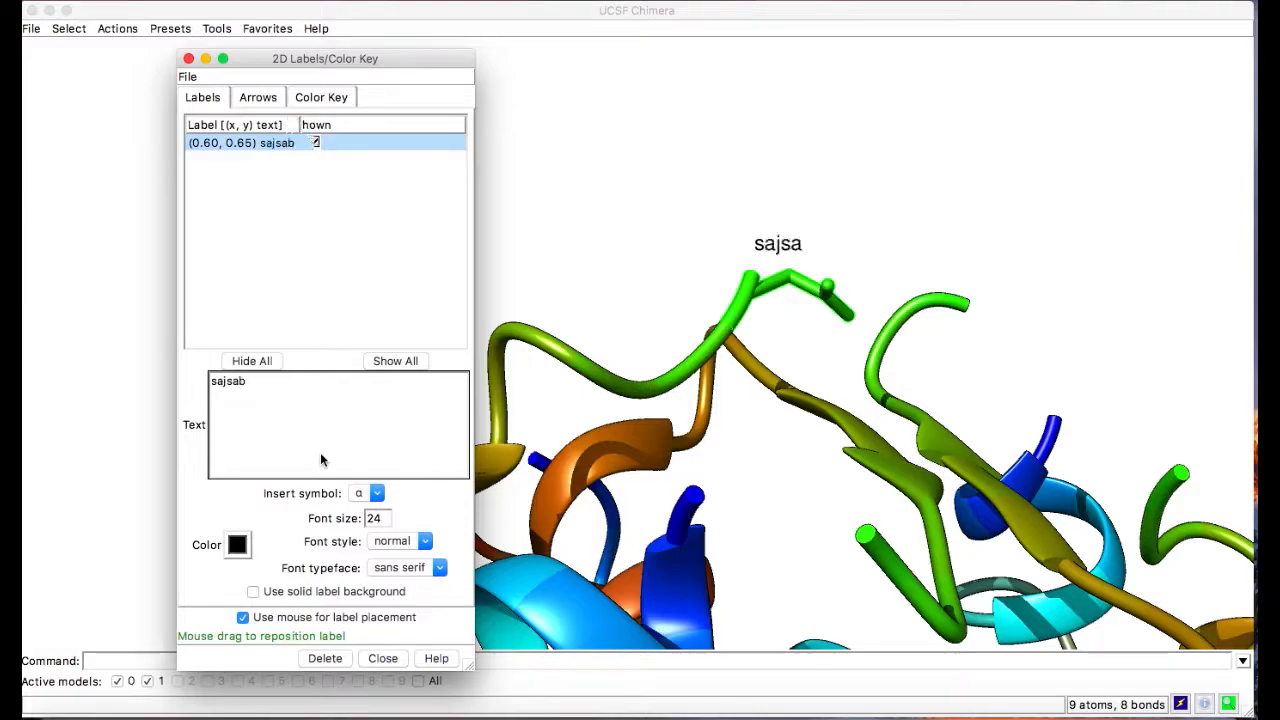
{"action": "type", "text": "sbc"}
Clear the sample text from the label and return to the structure view
{"action": "key", "text": "BackSpace"}
{"action": "key", "text": "BackSpace"}
{"action": "key", "text": "BackSpace"}
{"action": "key", "text": "BackSpace"}
{"action": "key", "text": "BackSpace"}
{"action": "key", "text": "BackSpace"}
{"action": "key", "text": "BackSpace"}
{"action": "key", "text": "BackSpace"}
{"action": "type", "text": "a"}
{"action": "key", "text": "BackSpace"}
{"action": "key", "text": "BackSpace"}
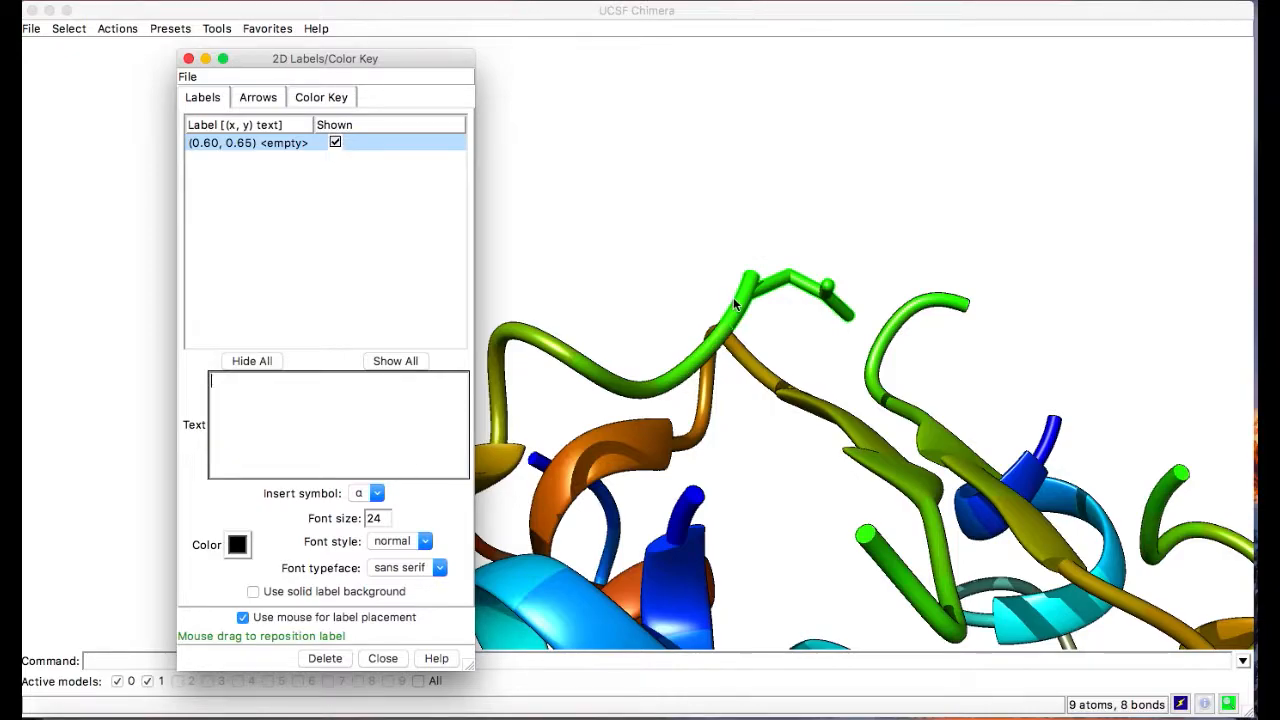
{"action": "left_click", "coordinate": [735, 307]}
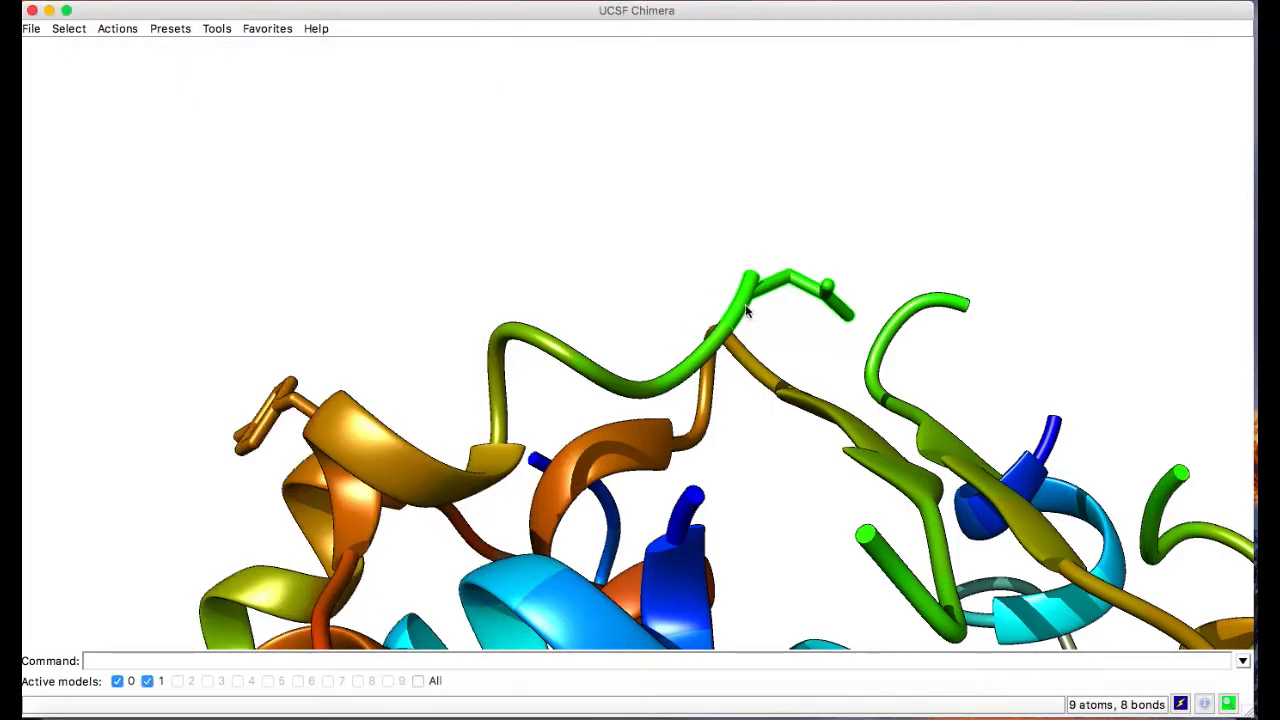
Enter ASN 21.A as the text of the placed 2D label and color it blue
{"action": "mouse_move", "coordinate": [739, 302]}
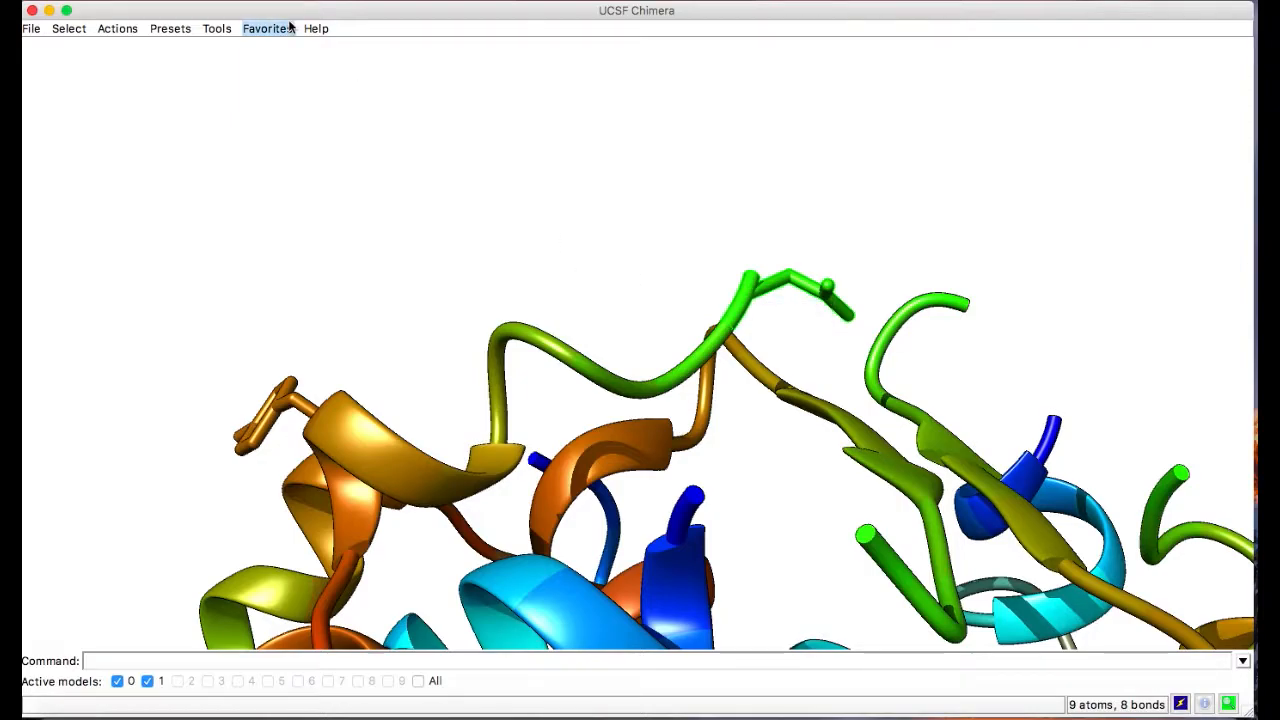
{"action": "key", "text": "ctrl+Up"}
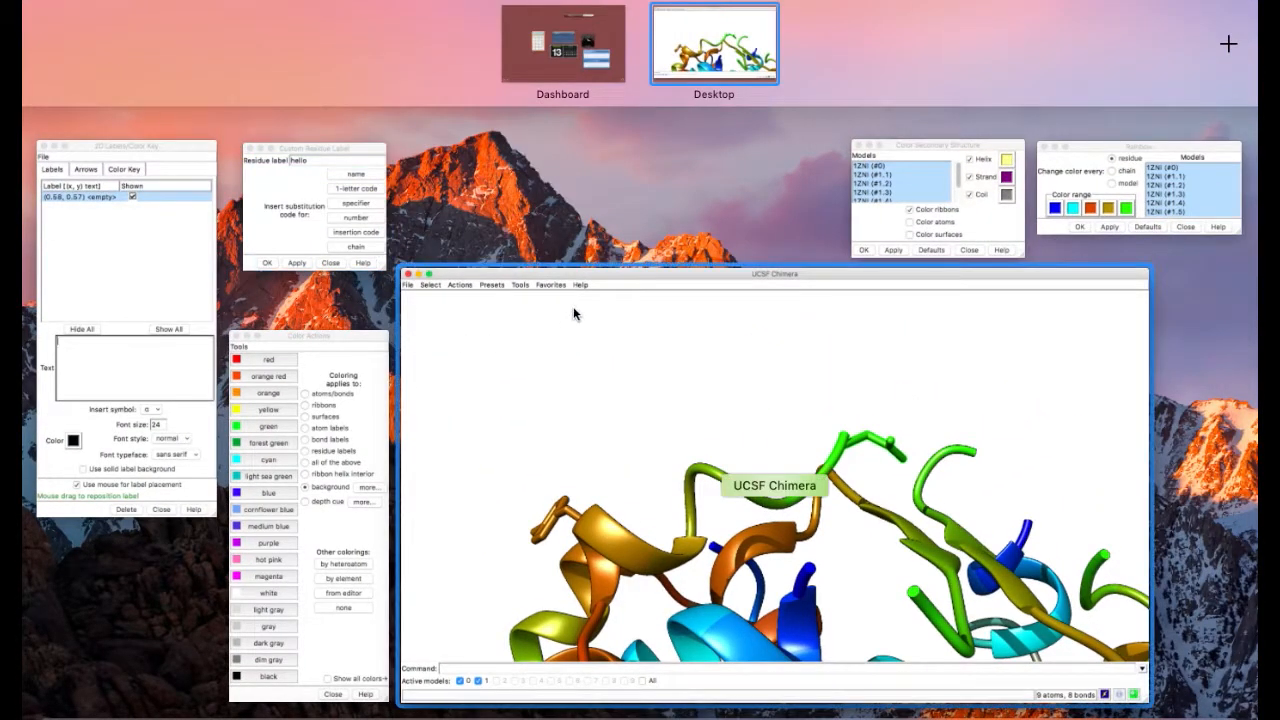
{"action": "left_click", "coordinate": [177, 294]}
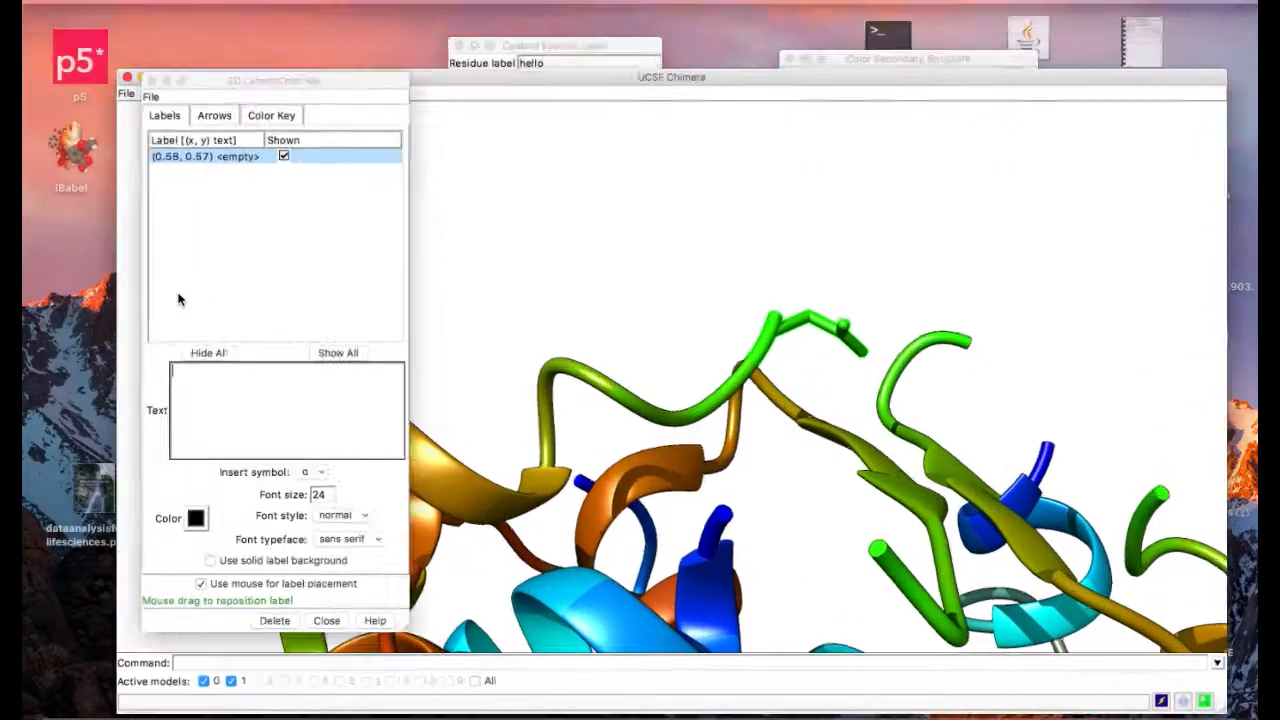
{"action": "type", "text": "ASN "}
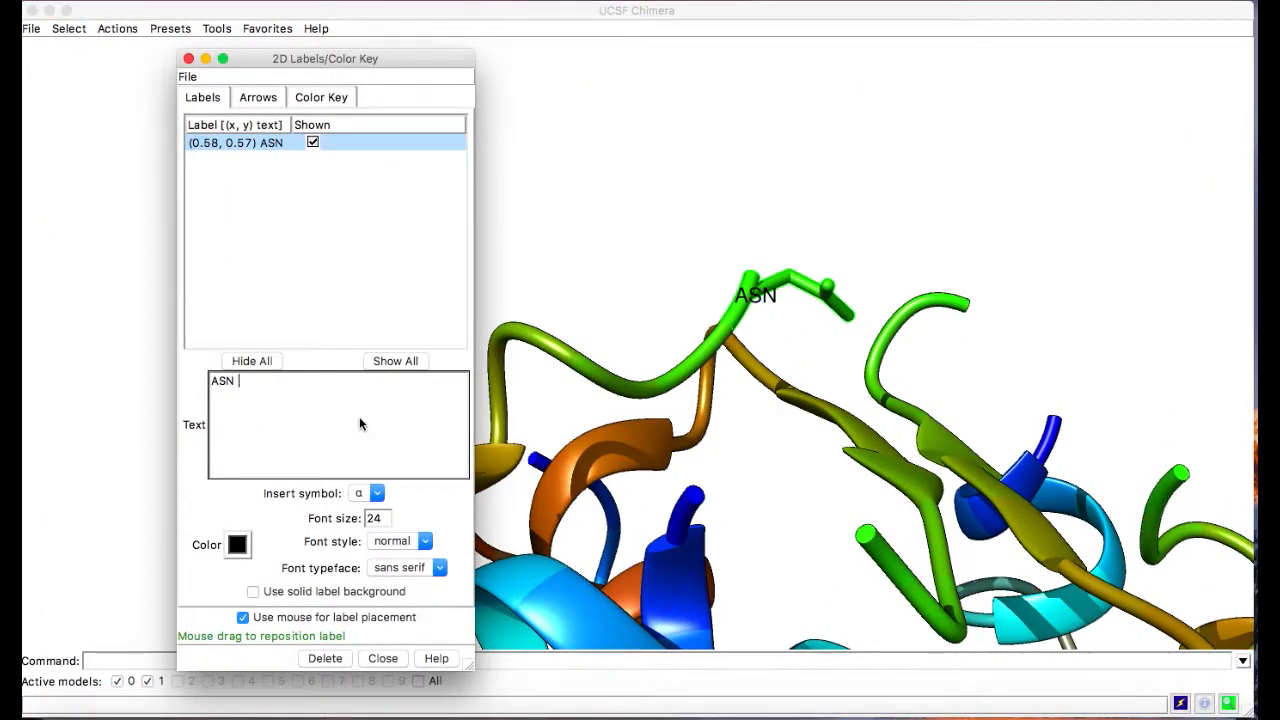
{"action": "type", "text": "21.A"}
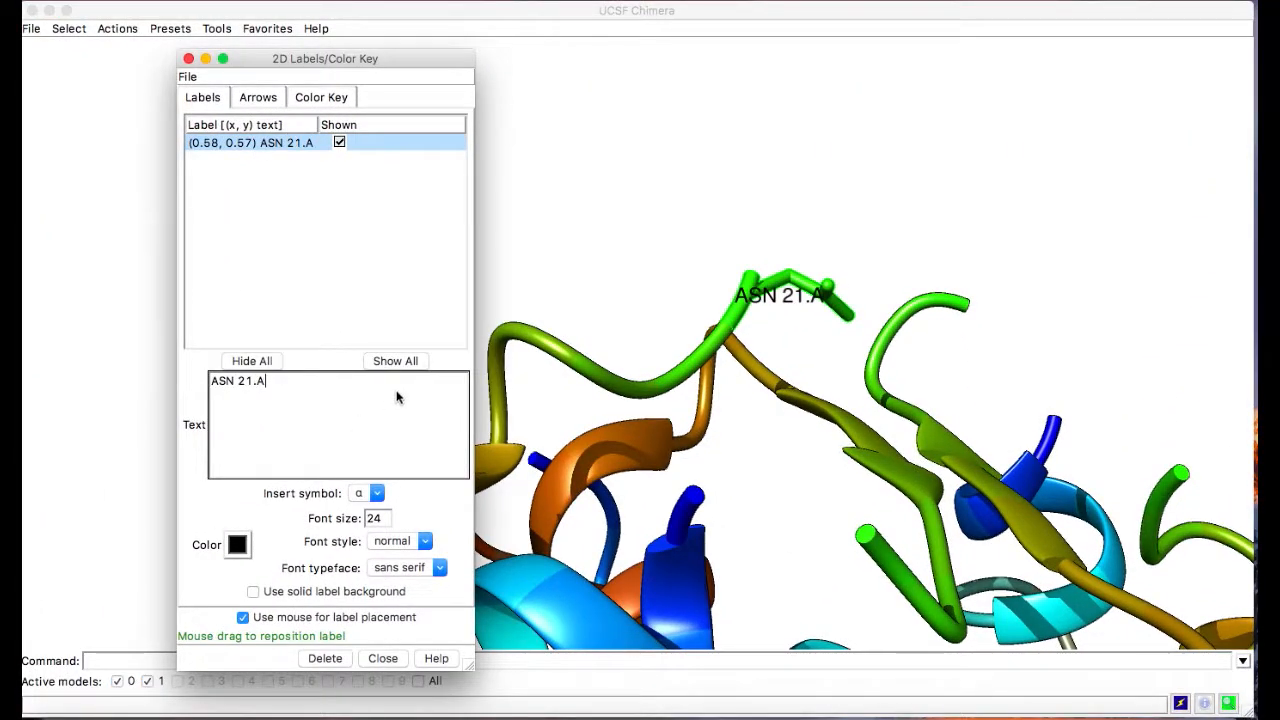
{"action": "left_click", "coordinate": [237, 544]}
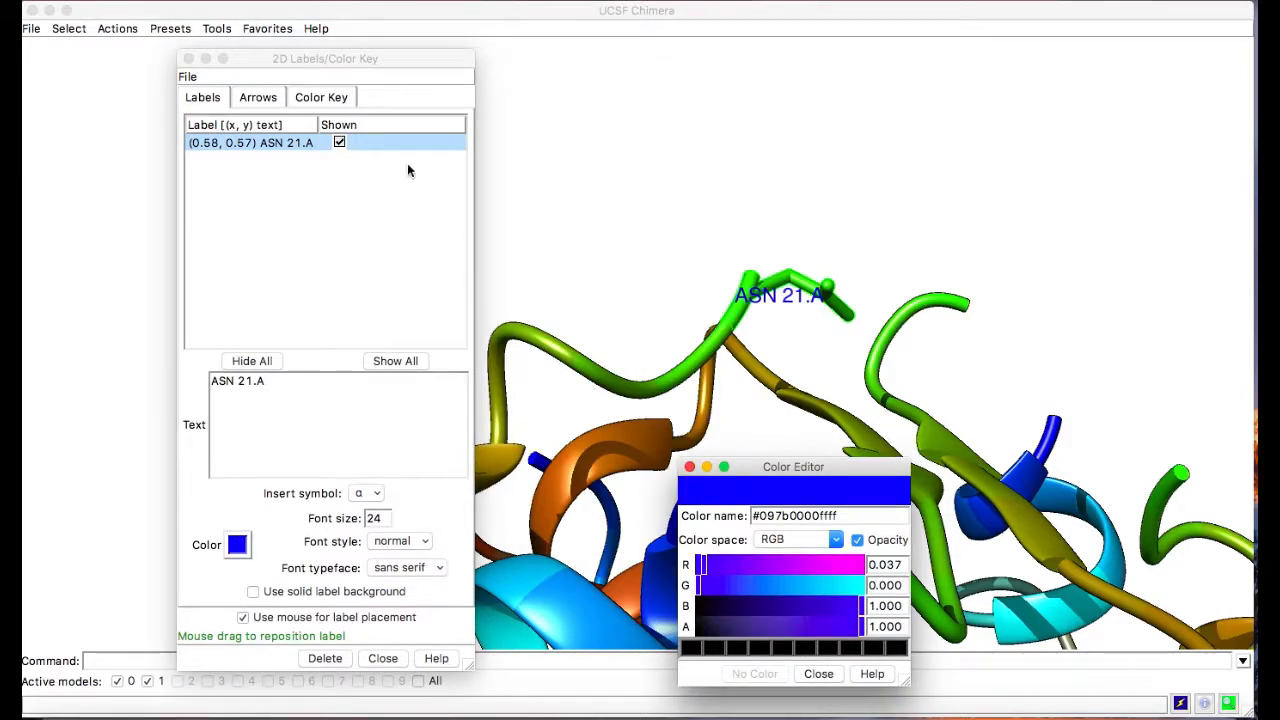
Draw a solid black 2D arrow pointing toward the green ribbon just below the ASN 21.A label
{"action": "left_click", "coordinate": [259, 100]}
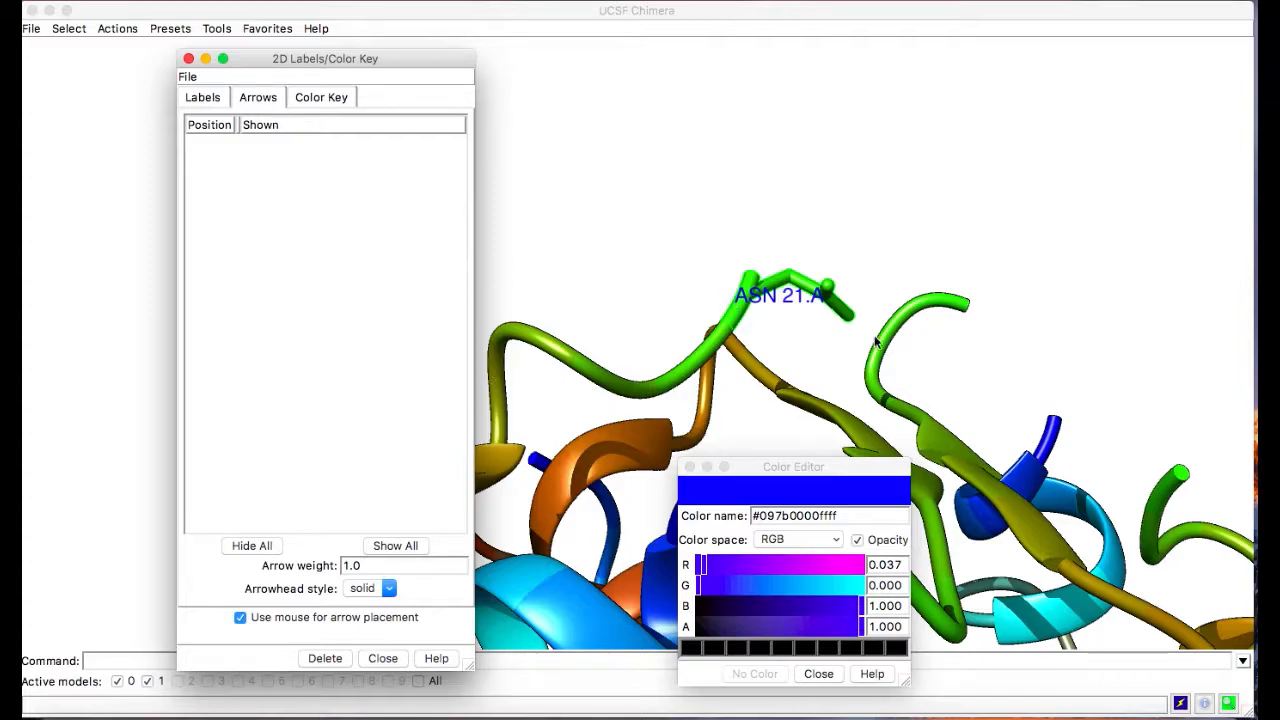
{"action": "left_click", "coordinate": [894, 216]}
{"action": "left_click_drag", "start_coordinate": [894, 212], "coordinate": [757, 246]}
{"action": "left_click_drag", "start_coordinate": [862, 251], "coordinate": [846, 341]}
Move the arrow above the structure and aim its head at the green residue, running from about (0.81, 0.82) to (0.67, 0.65)
{"action": "left_click", "coordinate": [220, 30]}
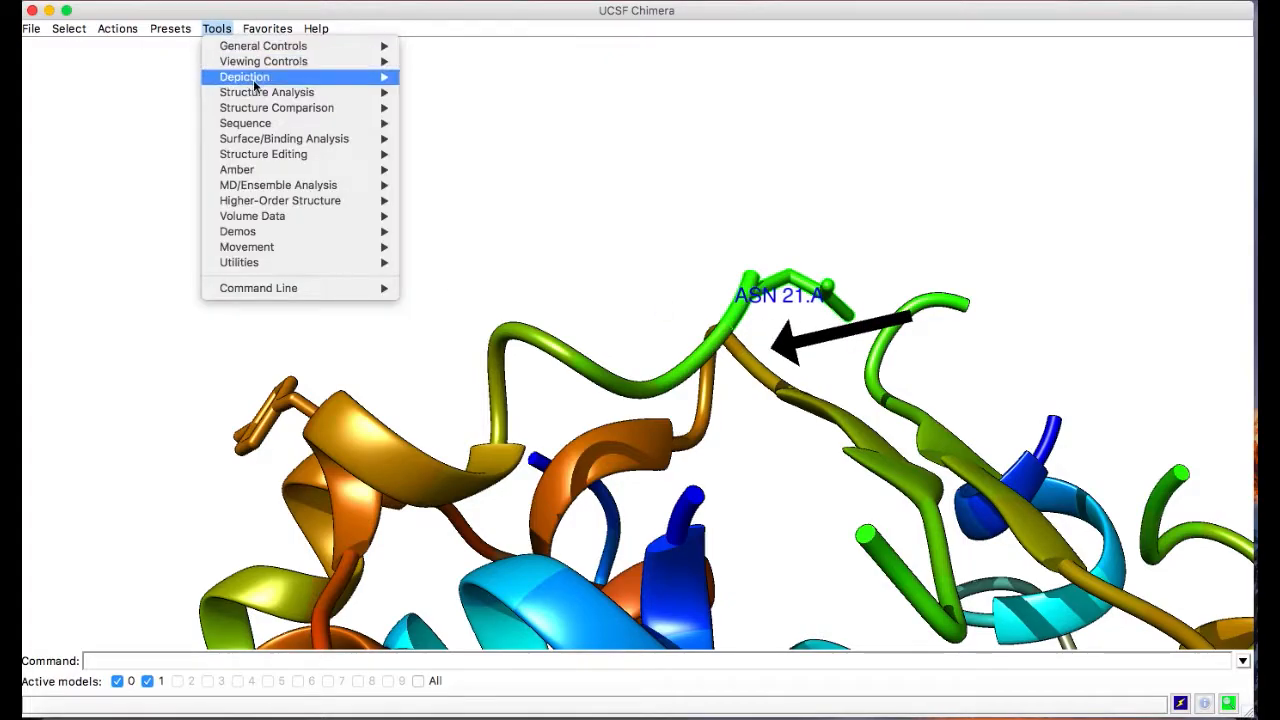
{"action": "mouse_move", "coordinate": [260, 77]}
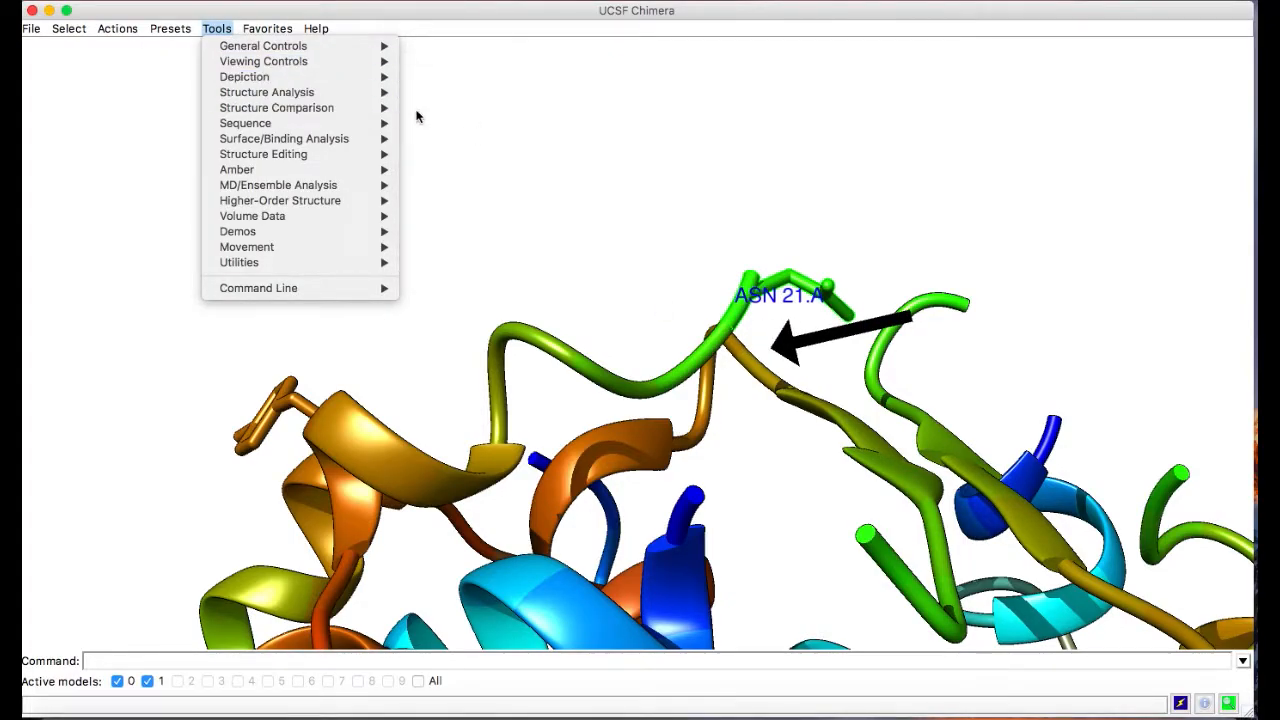
{"action": "left_click", "coordinate": [491, 154]}
{"action": "left_click", "coordinate": [335, 97]}
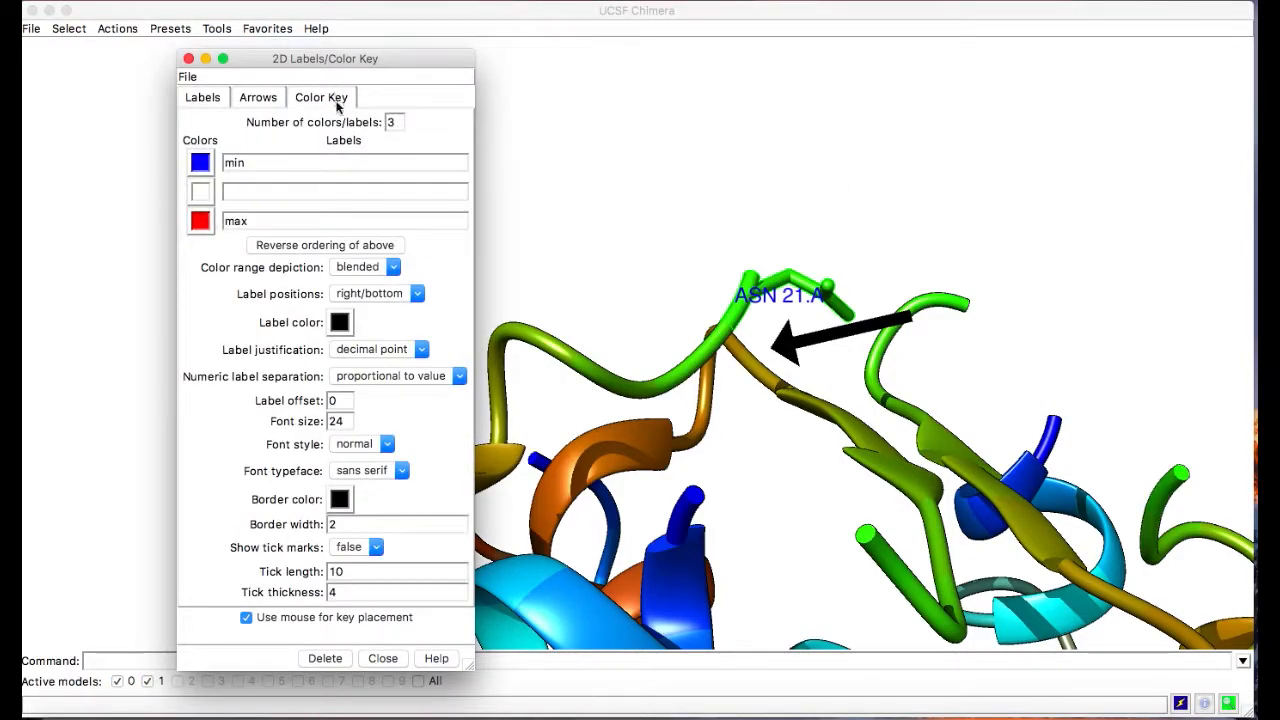
{"action": "left_click", "coordinate": [258, 99]}
{"action": "left_click", "coordinate": [818, 345]}
{"action": "mouse_move", "coordinate": [842, 331]}
{"action": "left_mouse_down"}
{"action": "mouse_move", "coordinate": [822, 343]}
{"action": "mouse_move", "coordinate": [950, 177]}
{"action": "left_mouse_up"}
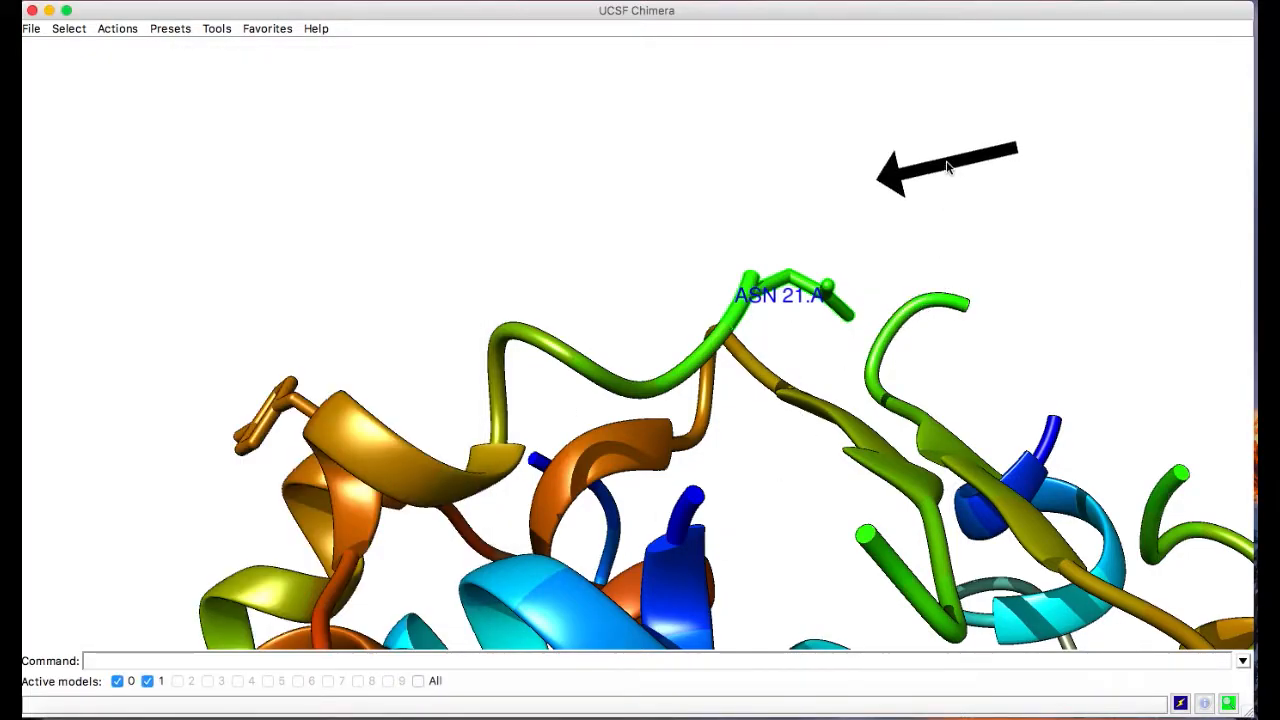
{"action": "mouse_move", "coordinate": [890, 222]}
{"action": "left_mouse_down"}
{"action": "mouse_move", "coordinate": [890, 255]}
{"action": "mouse_move", "coordinate": [797, 290]}
{"action": "mouse_move", "coordinate": [852, 256]}
{"action": "left_mouse_up"}
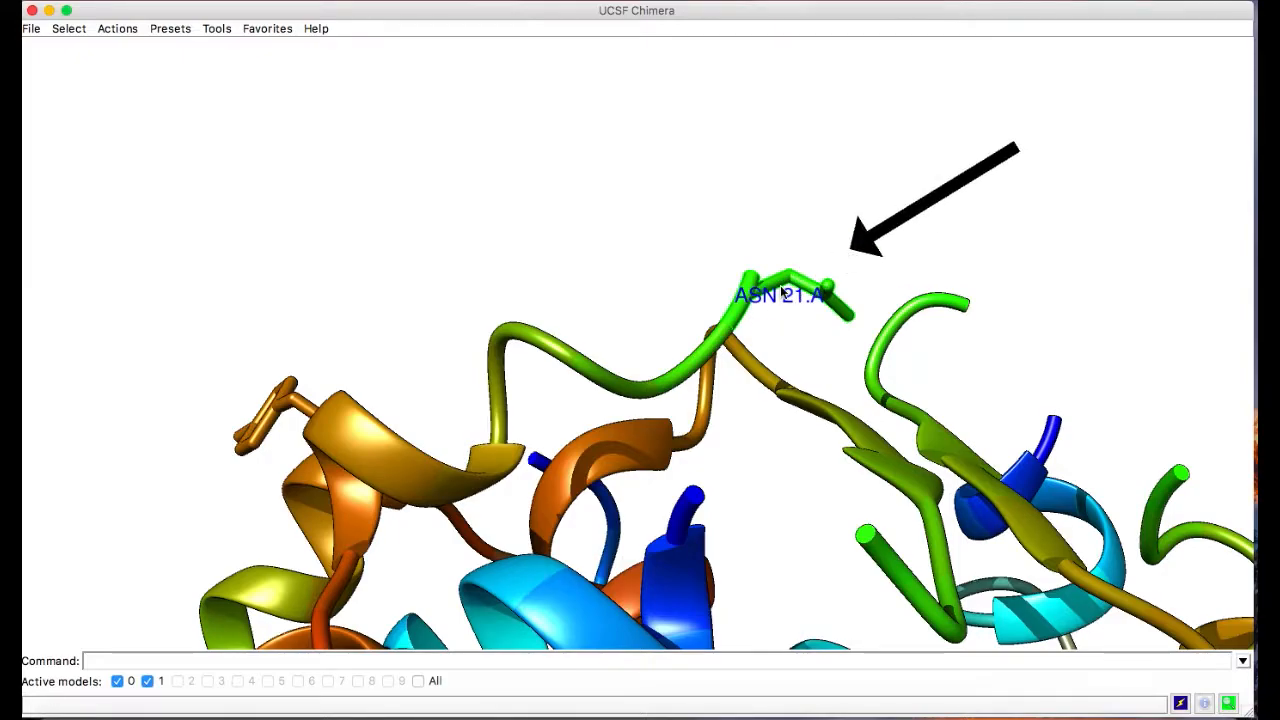
Draw a short second arrow across the label from about (0.62, 0.58) to (0.64, 0.69) and hide it
{"action": "left_click_drag", "start_coordinate": [783, 297], "coordinate": [812, 230]}
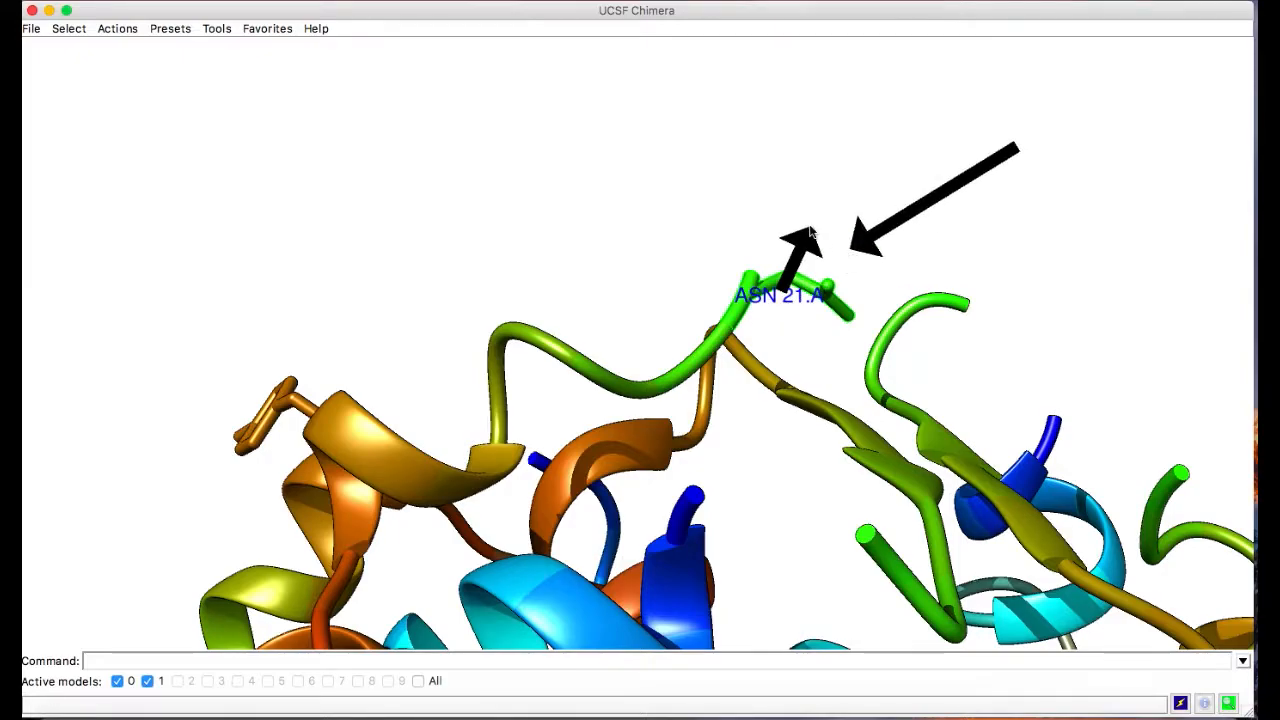
{"action": "left_click", "coordinate": [213, 30]}
{"action": "mouse_move", "coordinate": [316, 80]}
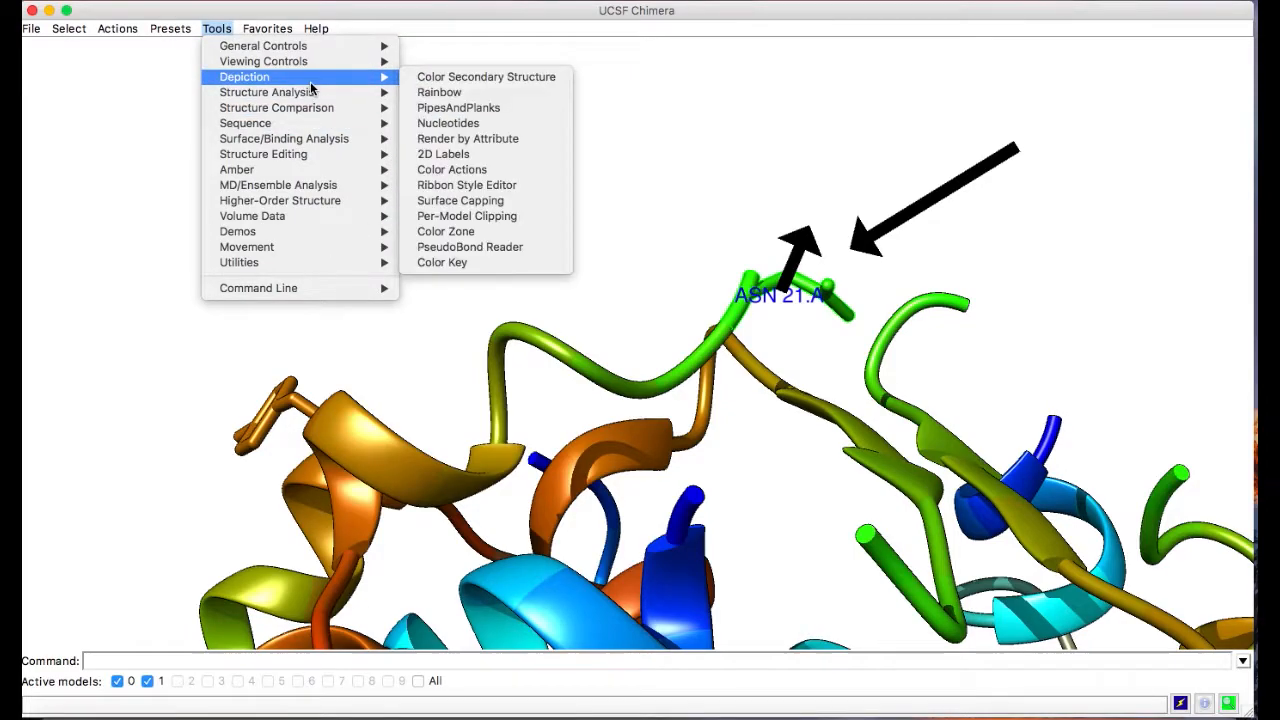
{"action": "left_click", "coordinate": [445, 154]}
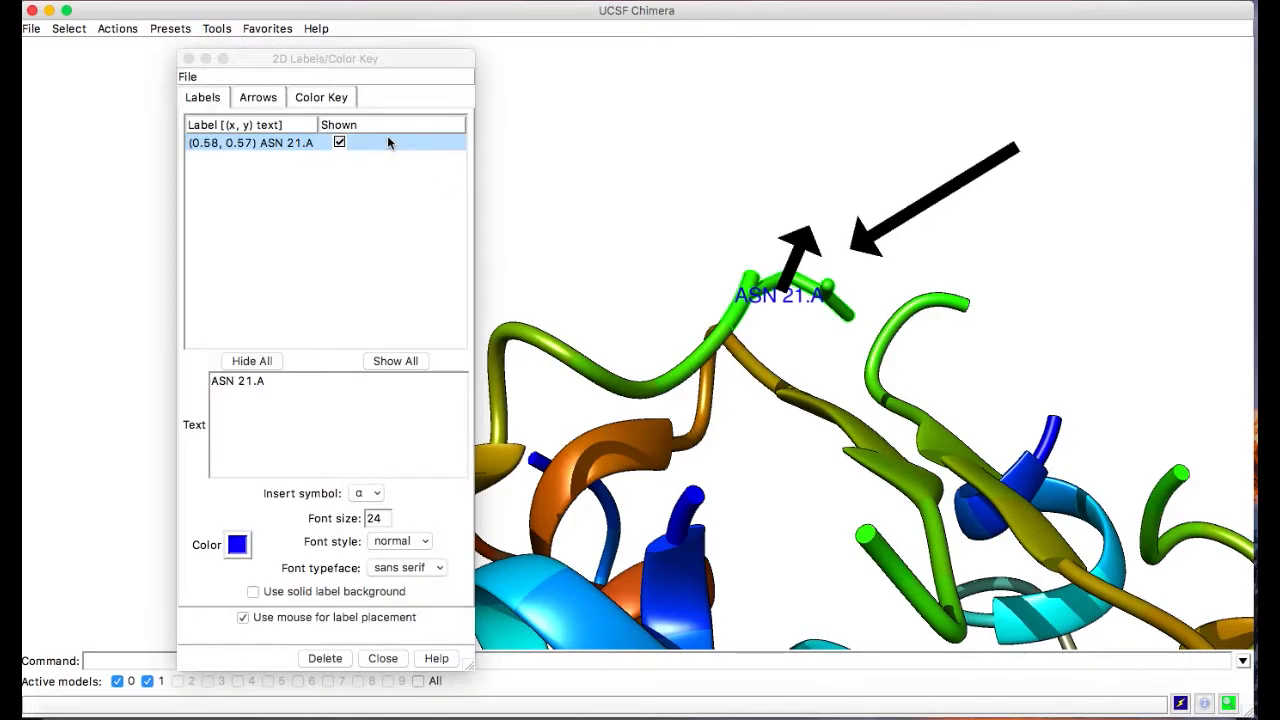
{"action": "left_click", "coordinate": [258, 98]}
{"action": "left_click", "coordinate": [357, 159]}
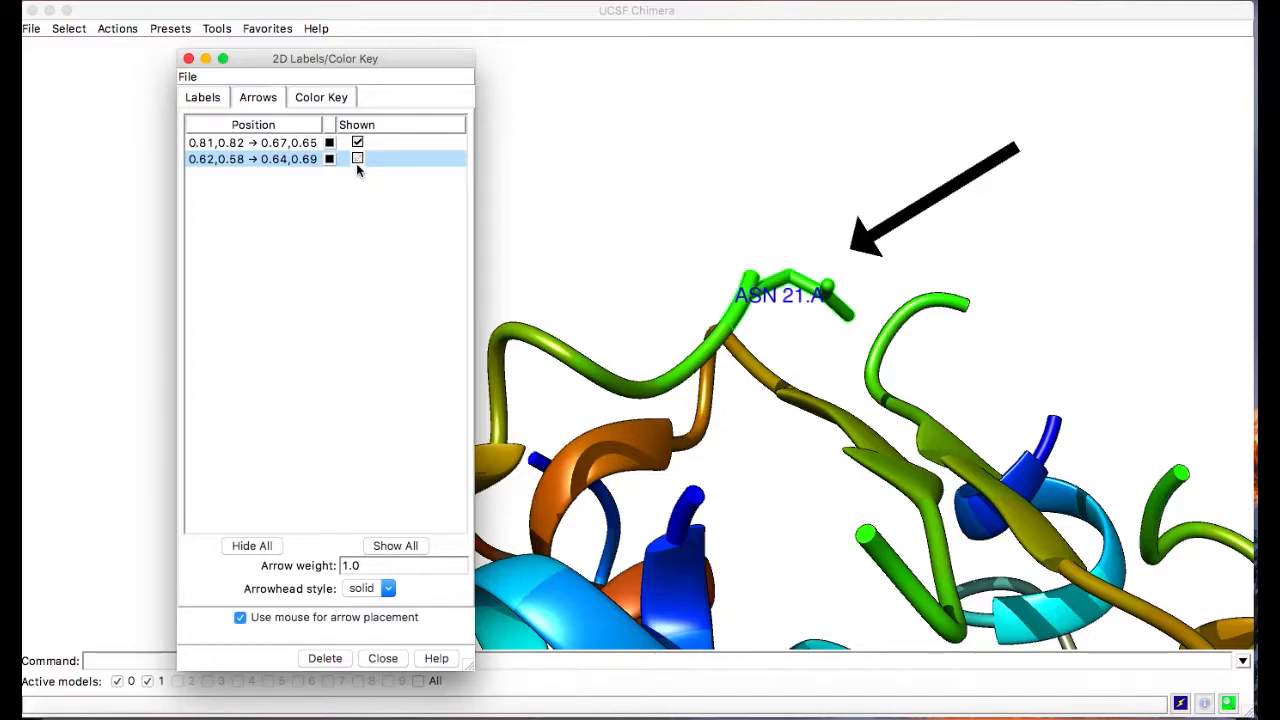
Move the ASN 21.A label to the tail of the arrow at about (0.81, 0.87)
{"action": "left_click", "coordinate": [203, 97]}
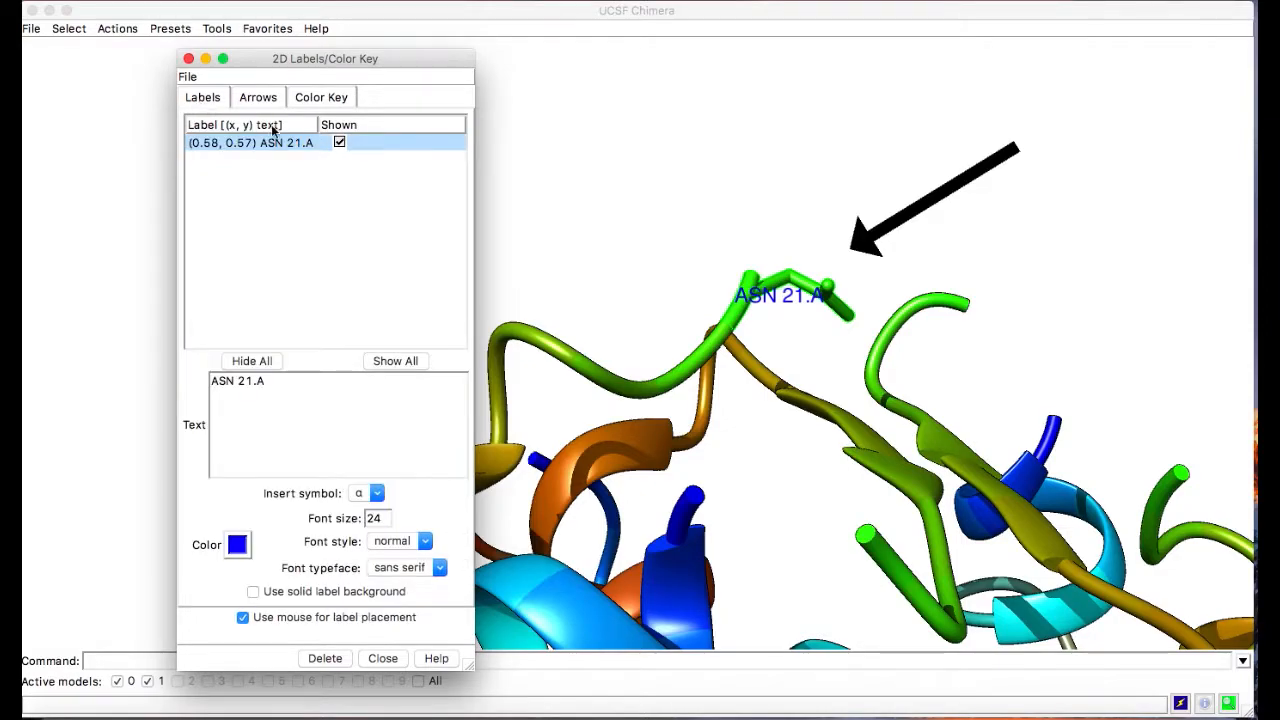
{"action": "left_click", "coordinate": [805, 289]}
{"action": "left_click_drag", "start_coordinate": [805, 289], "coordinate": [1085, 120]}
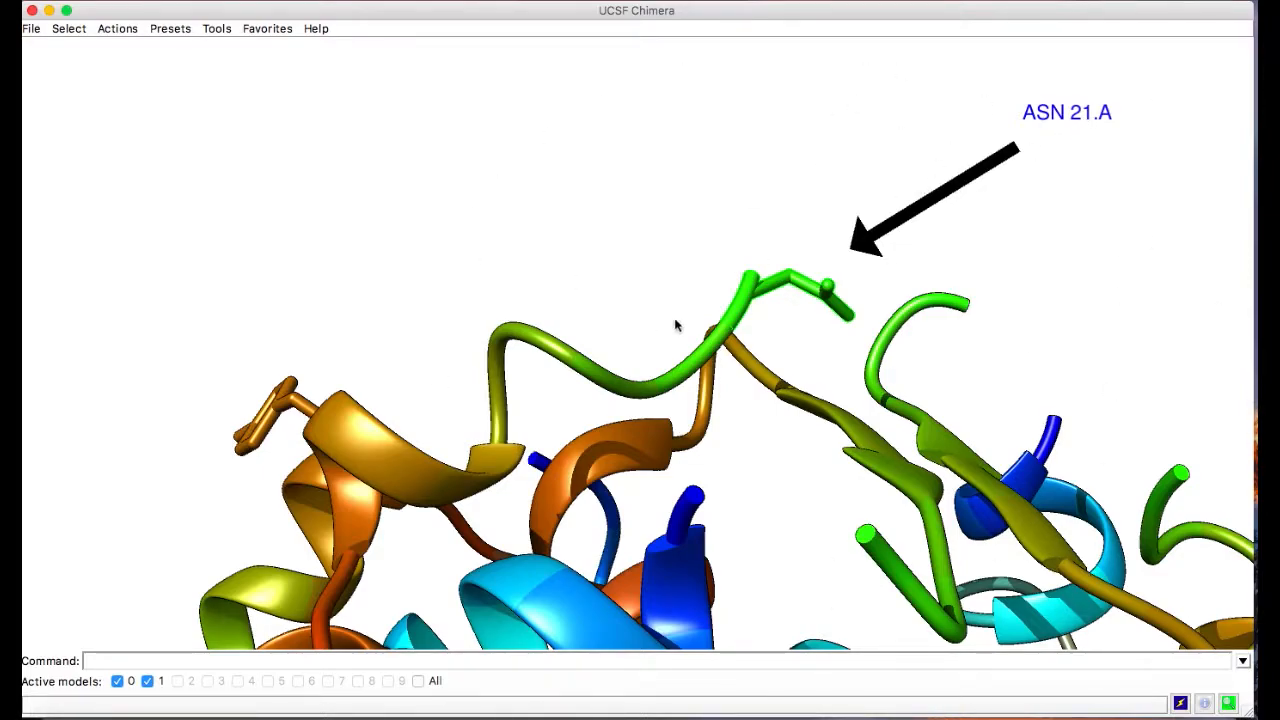
Try the serif typeface on the ASN 21.A label, and set its typeface to fixed and its style to bold
{"action": "key", "text": "ctrl+Up"}
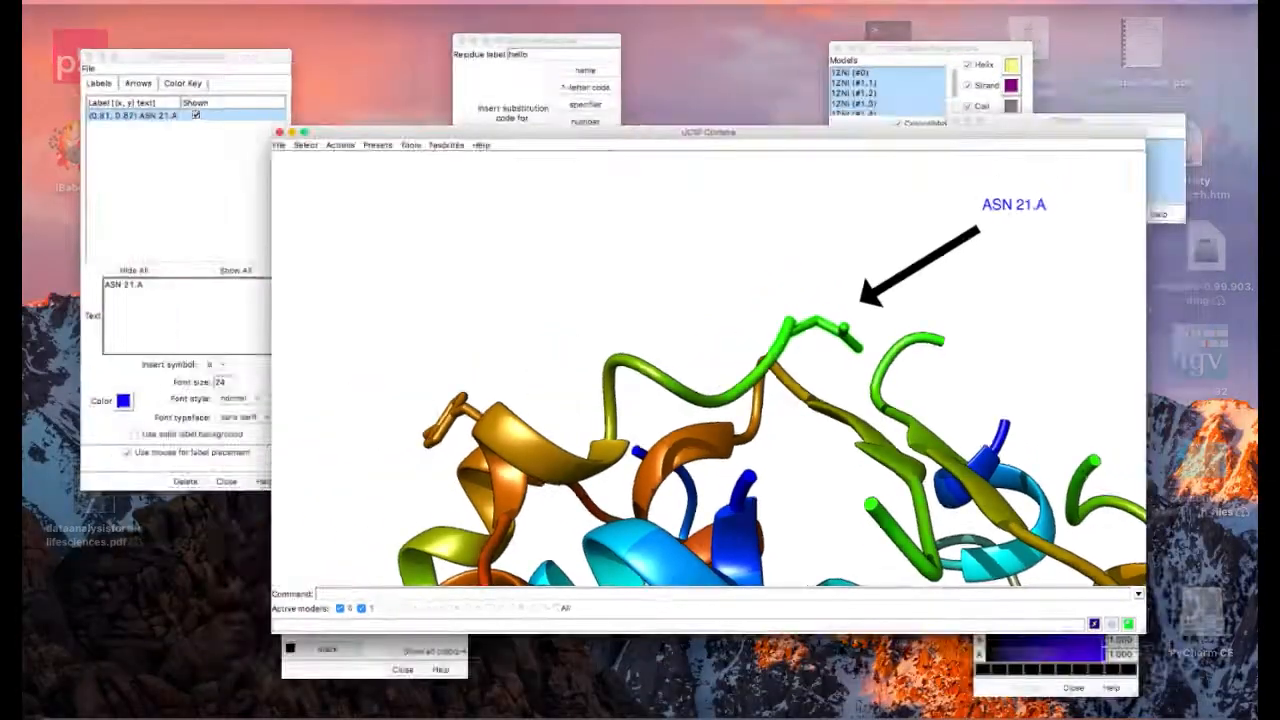
{"action": "left_click", "coordinate": [126, 413]}
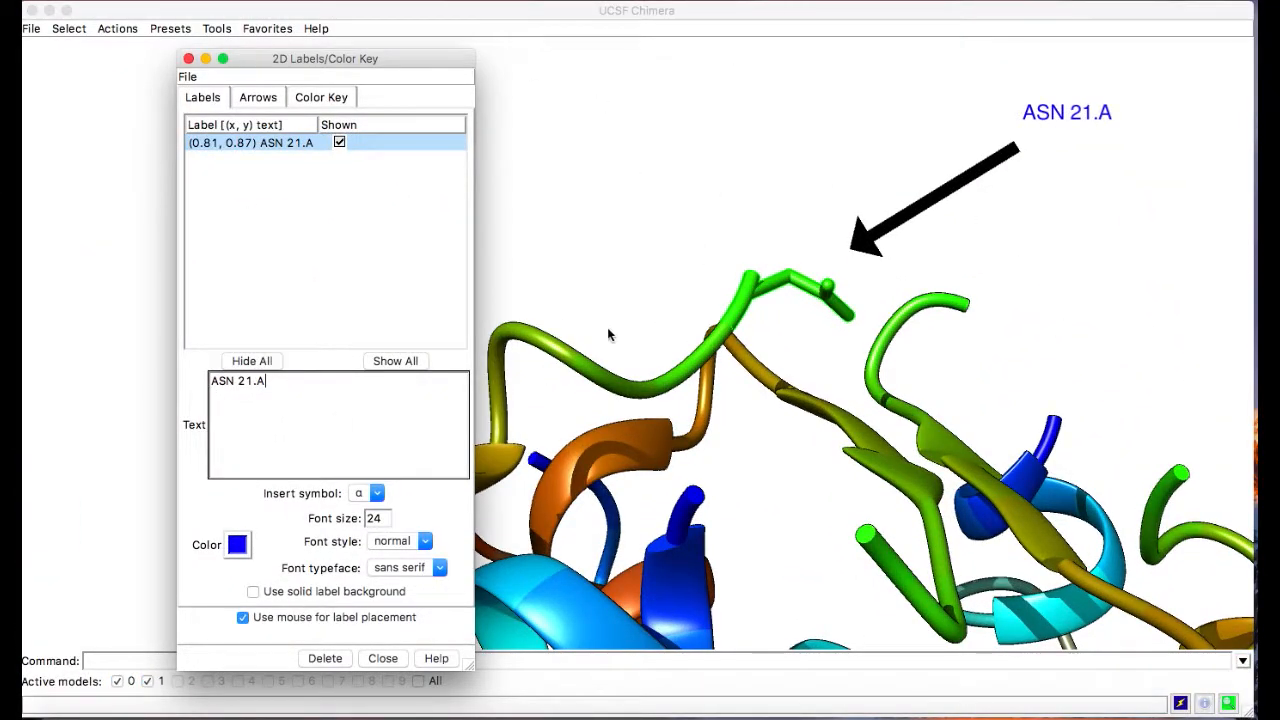
{"action": "left_click", "coordinate": [443, 569]}
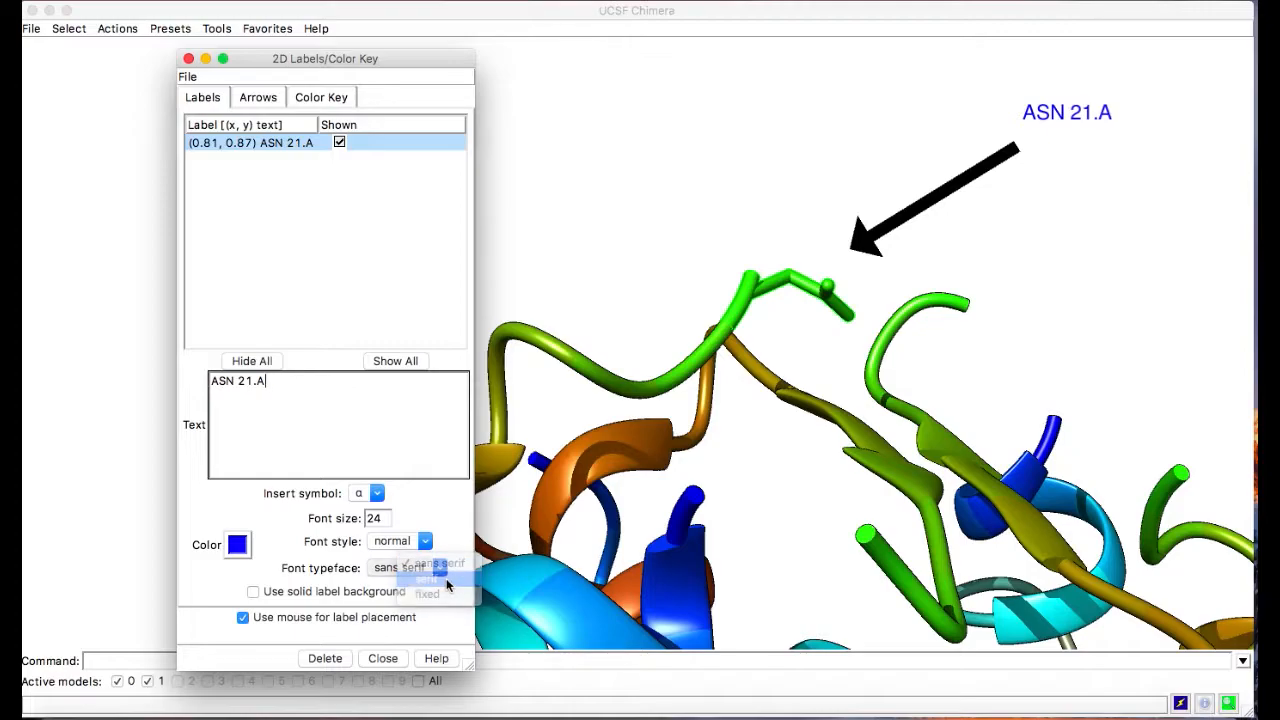
{"action": "left_click", "coordinate": [446, 578]}
{"action": "left_click", "coordinate": [427, 572]}
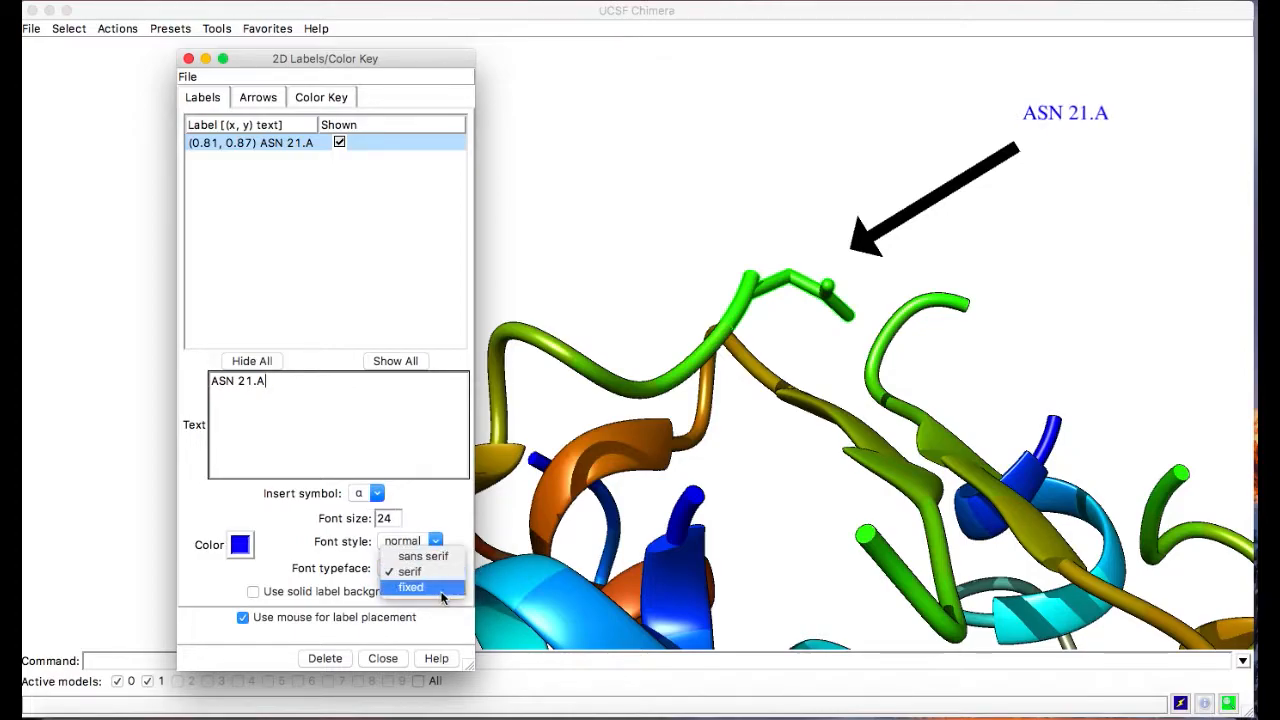
{"action": "left_click", "coordinate": [443, 592]}
{"action": "left_click", "coordinate": [410, 570]}
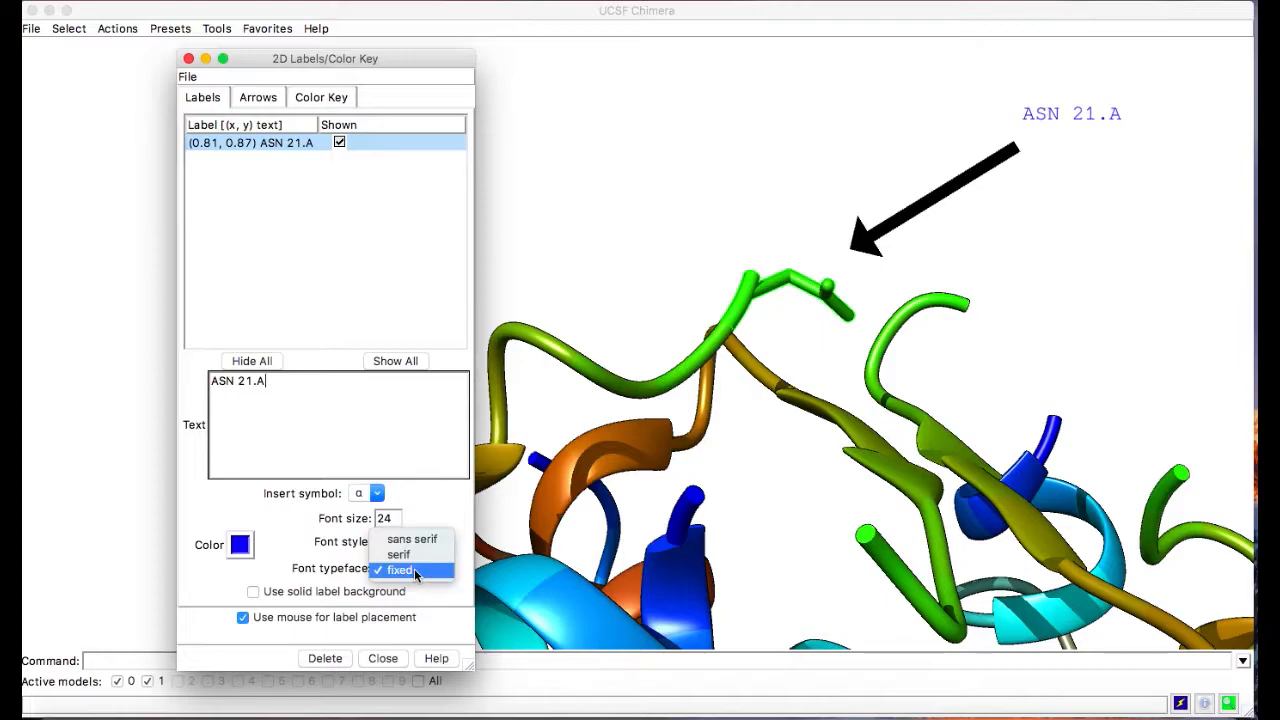
{"action": "left_click", "coordinate": [433, 541]}
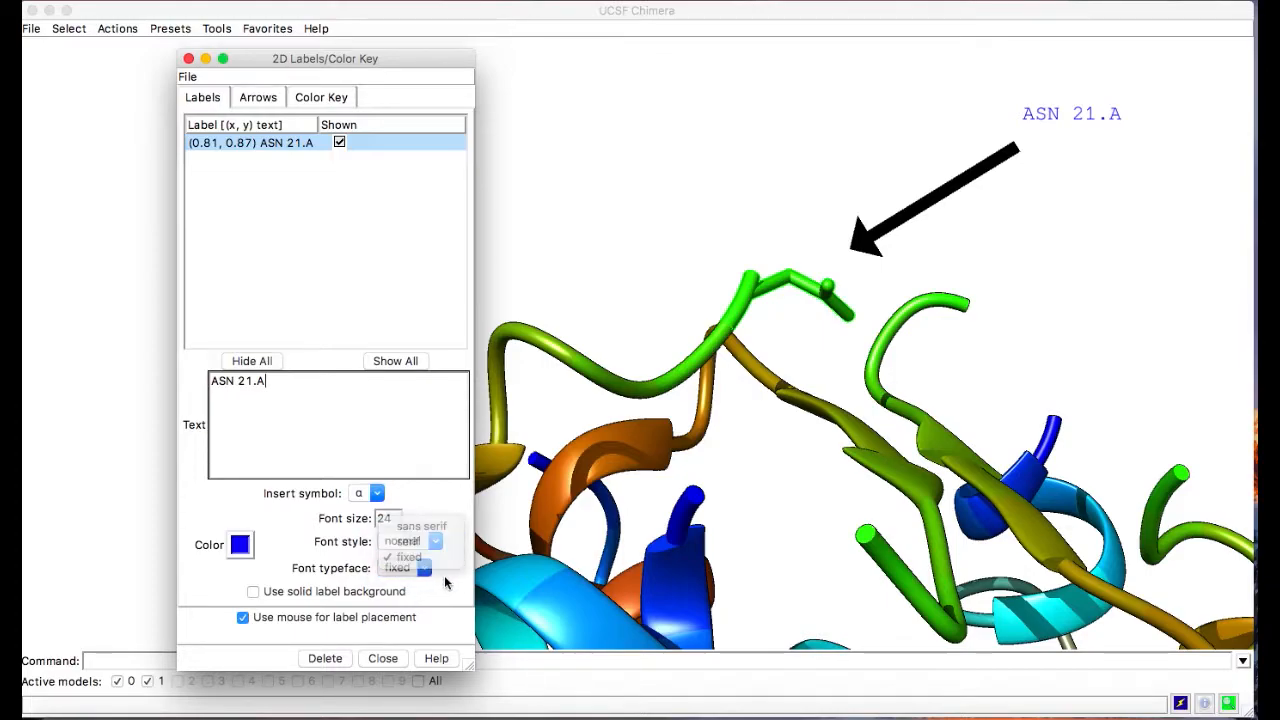
{"action": "left_click", "coordinate": [434, 569]}
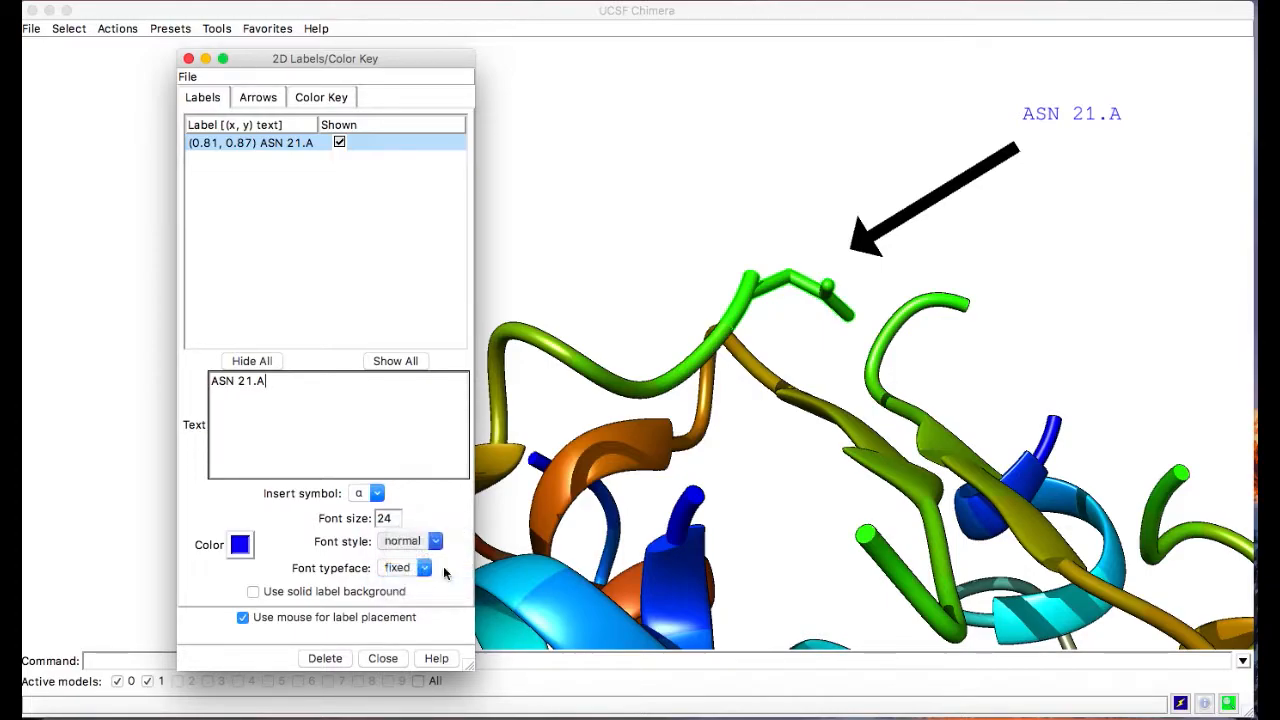
{"action": "left_click", "coordinate": [431, 544]}
{"action": "left_click", "coordinate": [408, 593]}
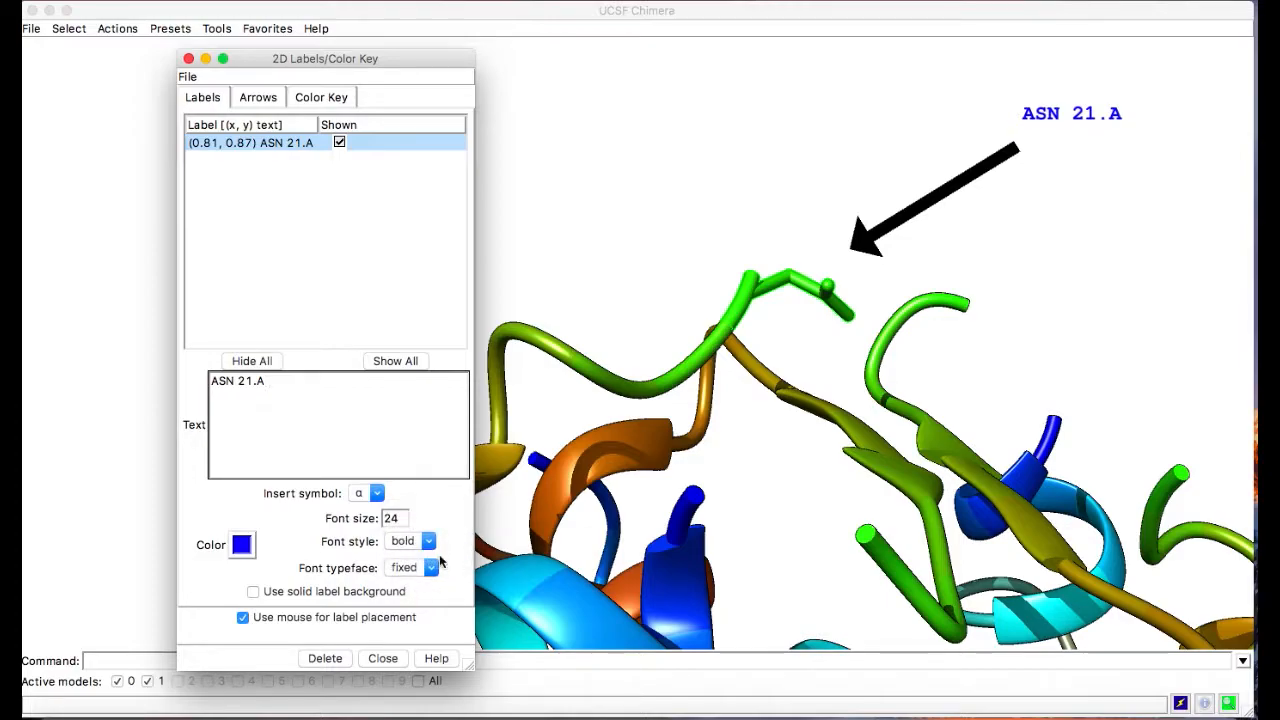
Append the left arrow symbol ← to the ASN 21.A label text
{"action": "double_click", "coordinate": [392, 518]}
{"action": "left_click", "coordinate": [373, 492]}
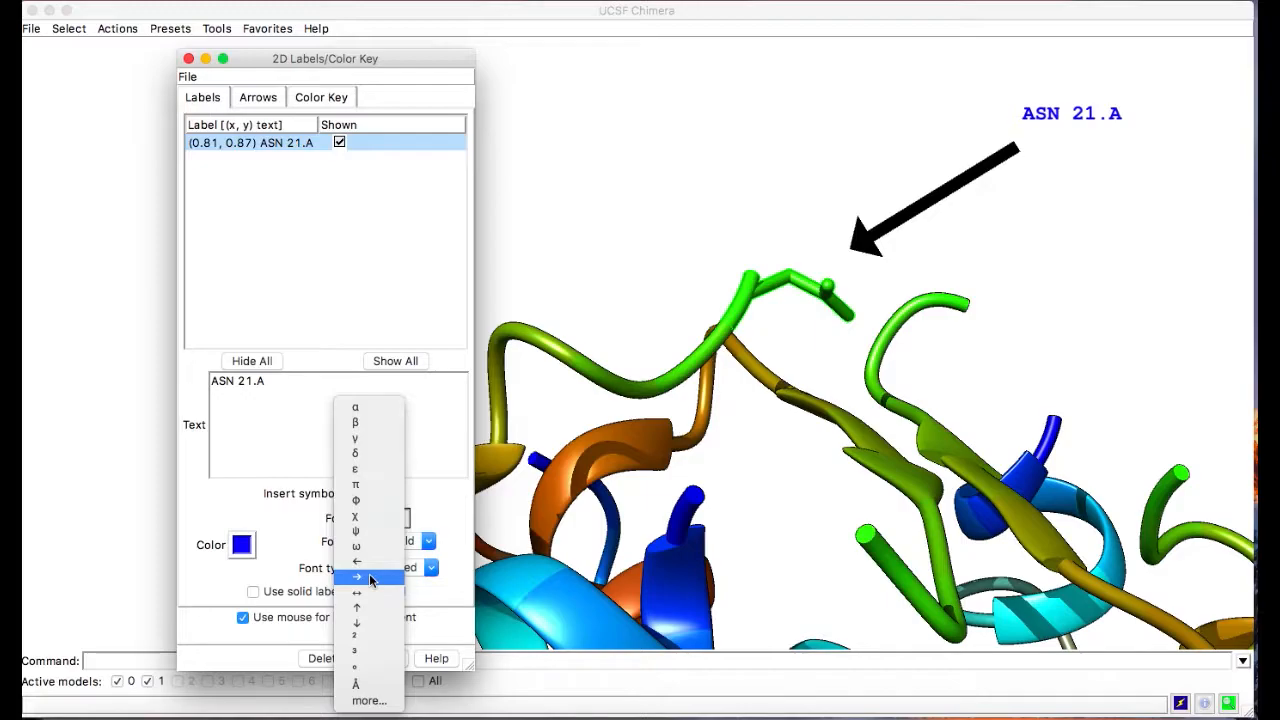
{"action": "left_click", "coordinate": [384, 562]}
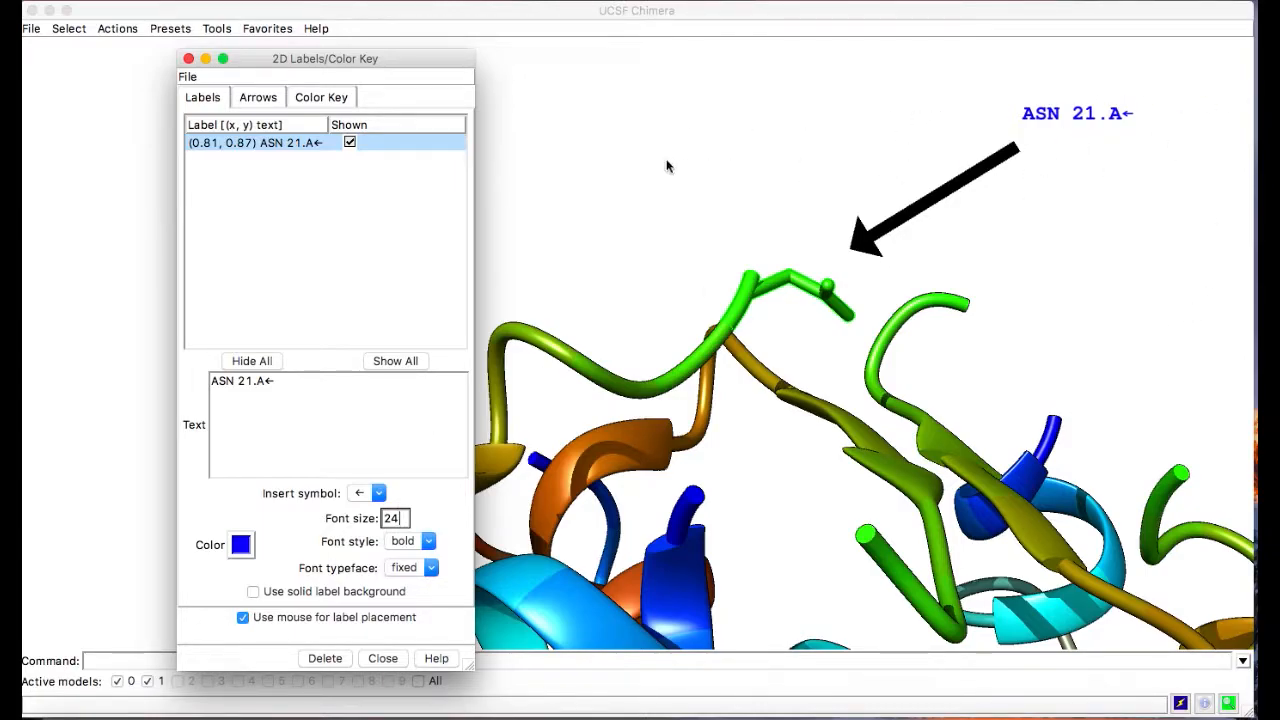
Hide the ASN 21.A label and the remaining long arrow
{"action": "left_click", "coordinate": [350, 143]}
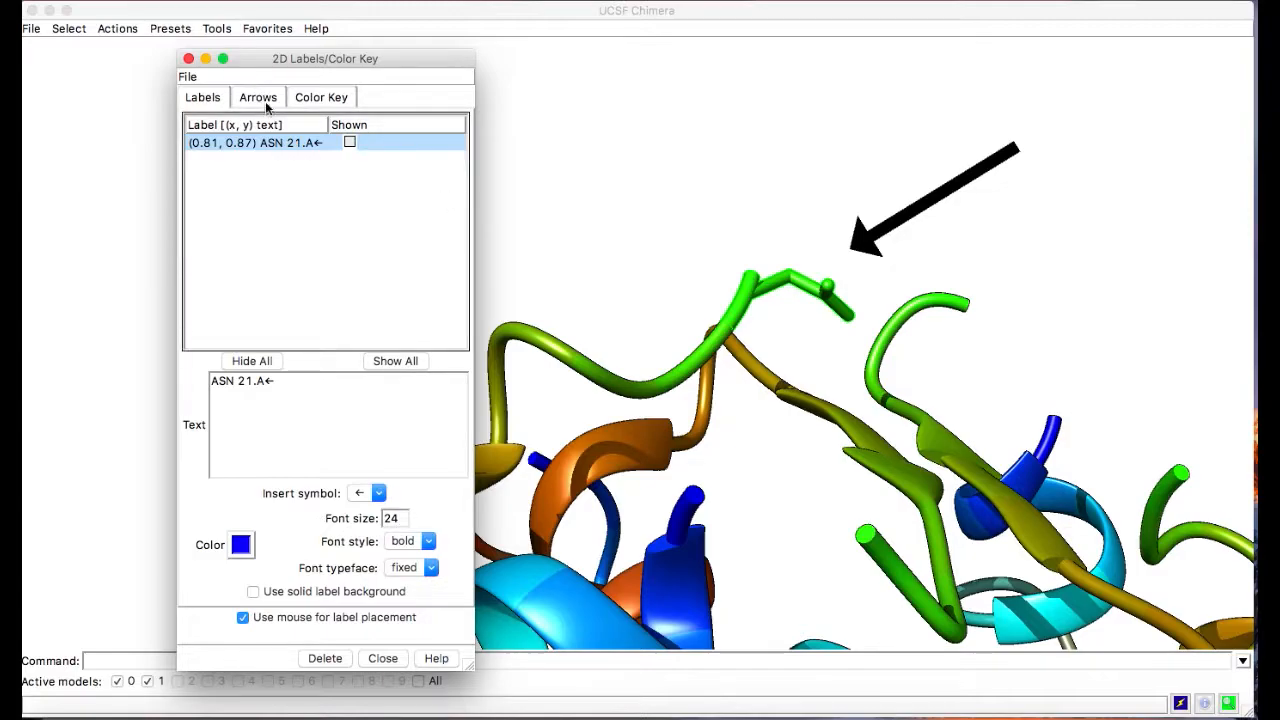
{"action": "left_click", "coordinate": [265, 103]}
{"action": "left_click", "coordinate": [360, 143]}
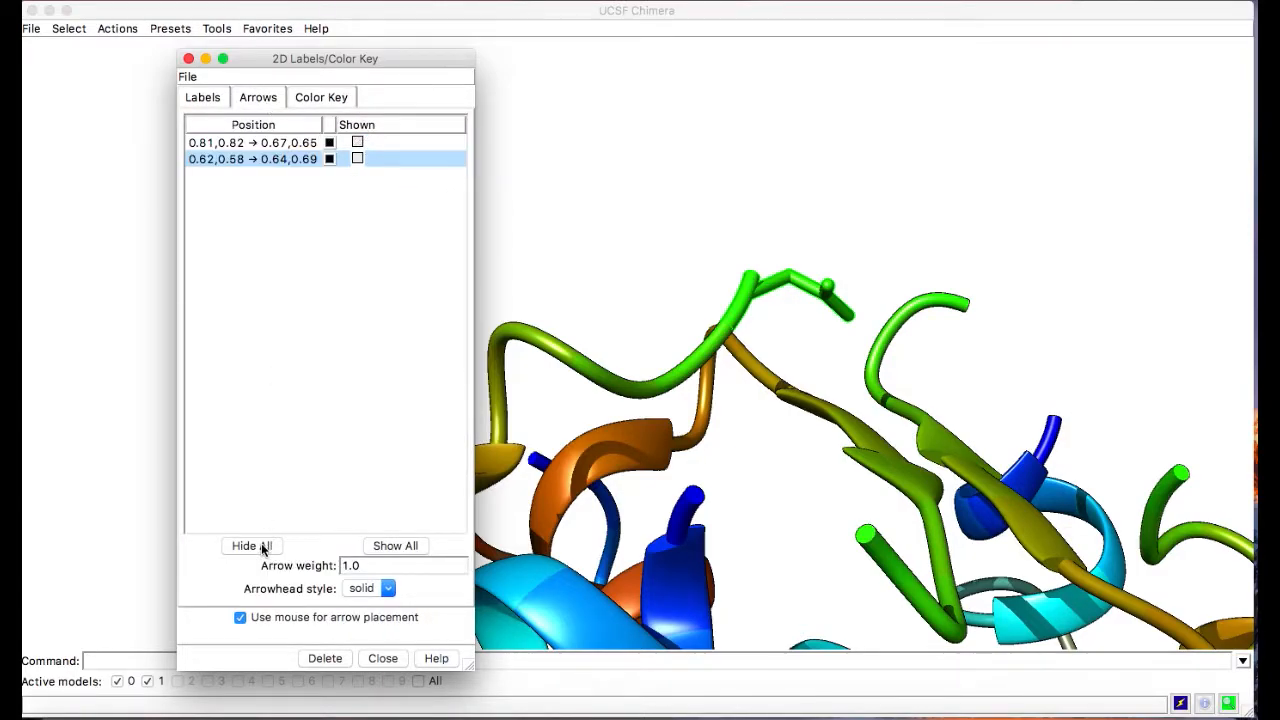
Set the arrowhead style to pointer and draw a new arrow in the empty area above the structure
{"action": "left_click", "coordinate": [380, 586]}
{"action": "left_click", "coordinate": [380, 580]}
{"action": "left_click", "coordinate": [398, 589]}
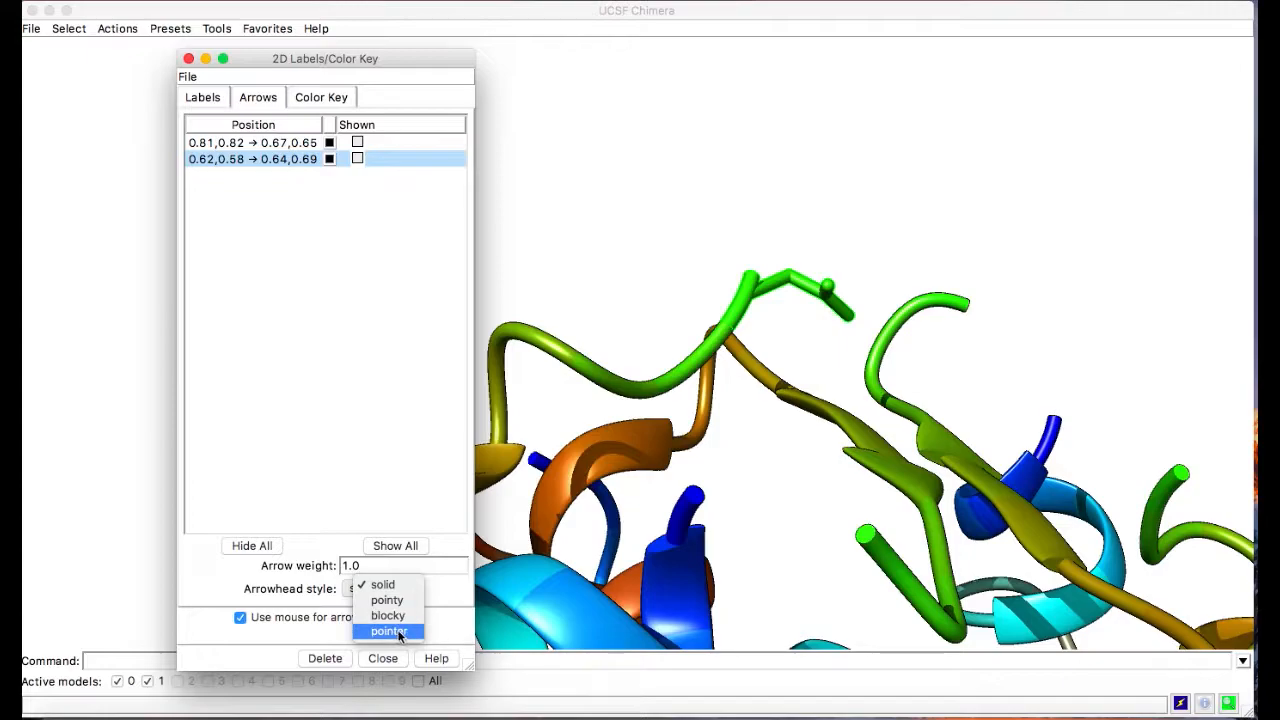
{"action": "left_click", "coordinate": [405, 631]}
{"action": "left_click_drag", "start_coordinate": [1091, 207], "coordinate": [940, 238]}
Rotate the structure to examine it from several sides relative to the 2D arrow
{"action": "left_click_drag", "start_coordinate": [280, 185], "coordinate": [971, 357]}
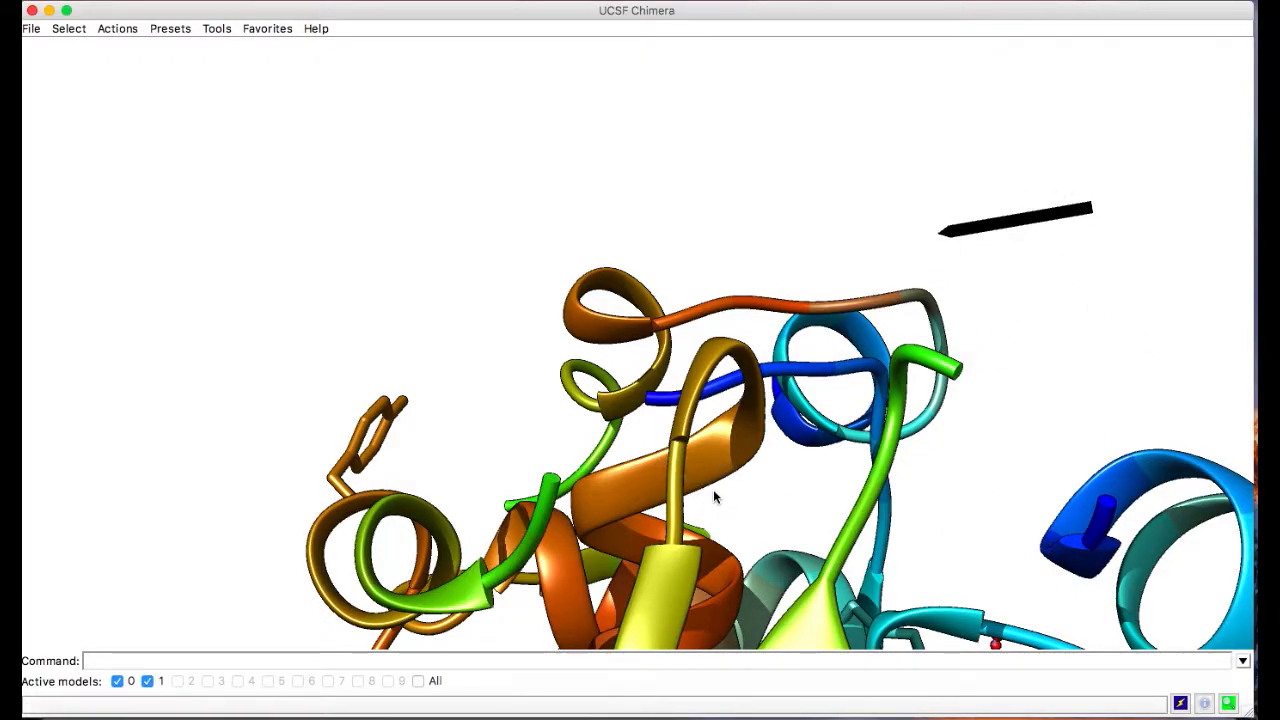
{"action": "scroll", "coordinate": [704, 398], "scroll_direction": "right", "scroll_amount": 5}
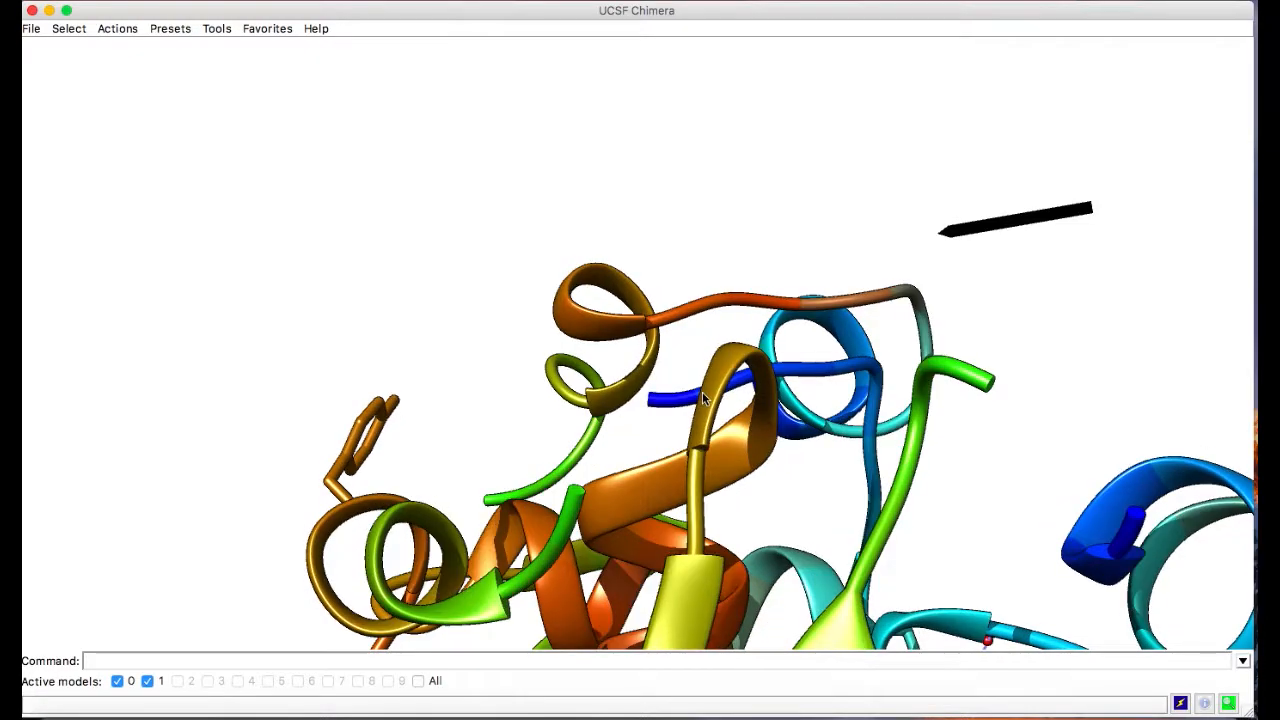
{"action": "scroll", "coordinate": [817, 370], "scroll_direction": "right", "scroll_amount": 5}
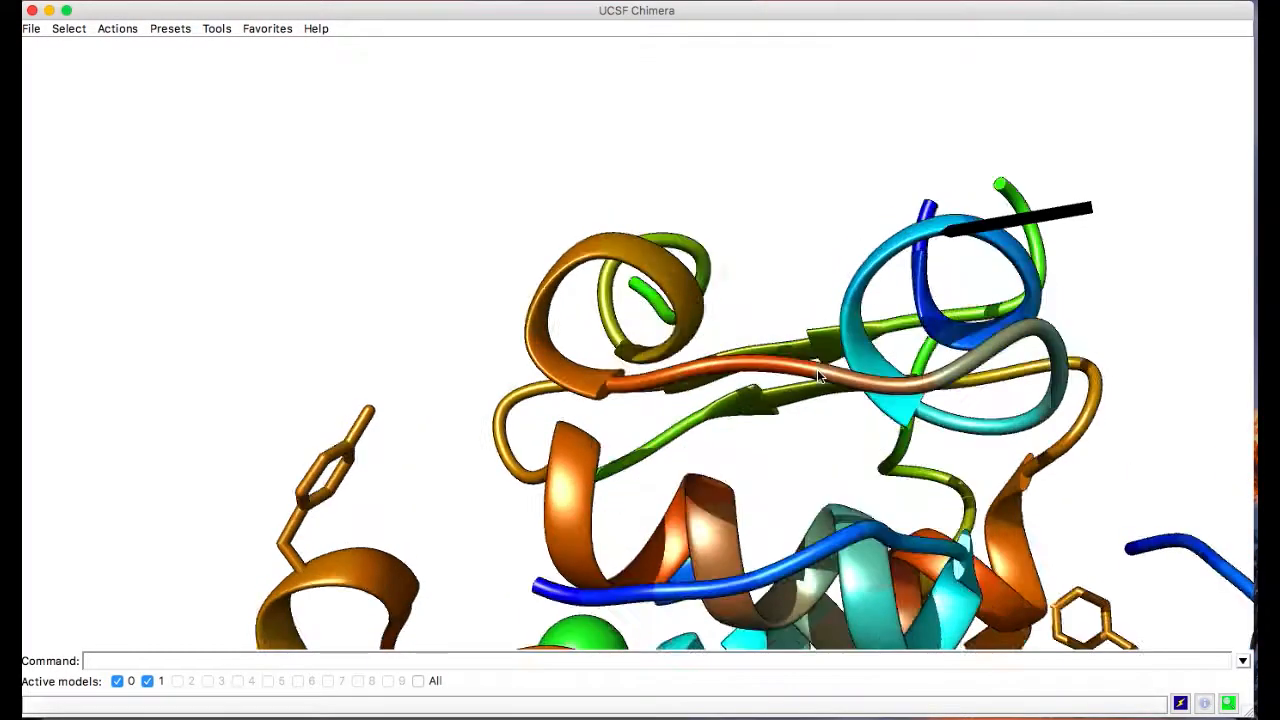
{"action": "scroll", "coordinate": [817, 370], "scroll_direction": "right", "scroll_amount": 8}
{"action": "scroll", "coordinate": [824, 373], "scroll_direction": "right", "scroll_amount": 8}
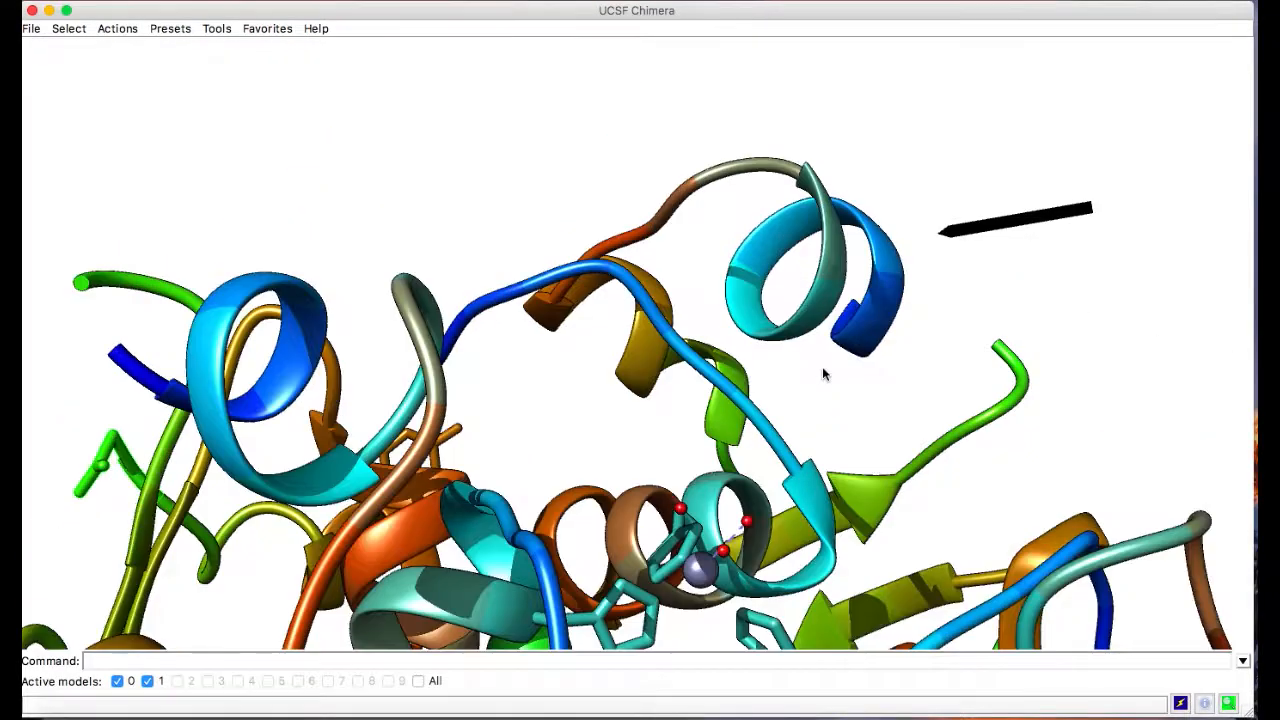
Deactivate model 0 (1ZNI) in the Model Panel and close the panel
{"action": "left_click_drag", "start_coordinate": [824, 373], "coordinate": [1000, 426]}
{"action": "scroll", "coordinate": [1001, 429], "scroll_direction": "right", "scroll_amount": 8}
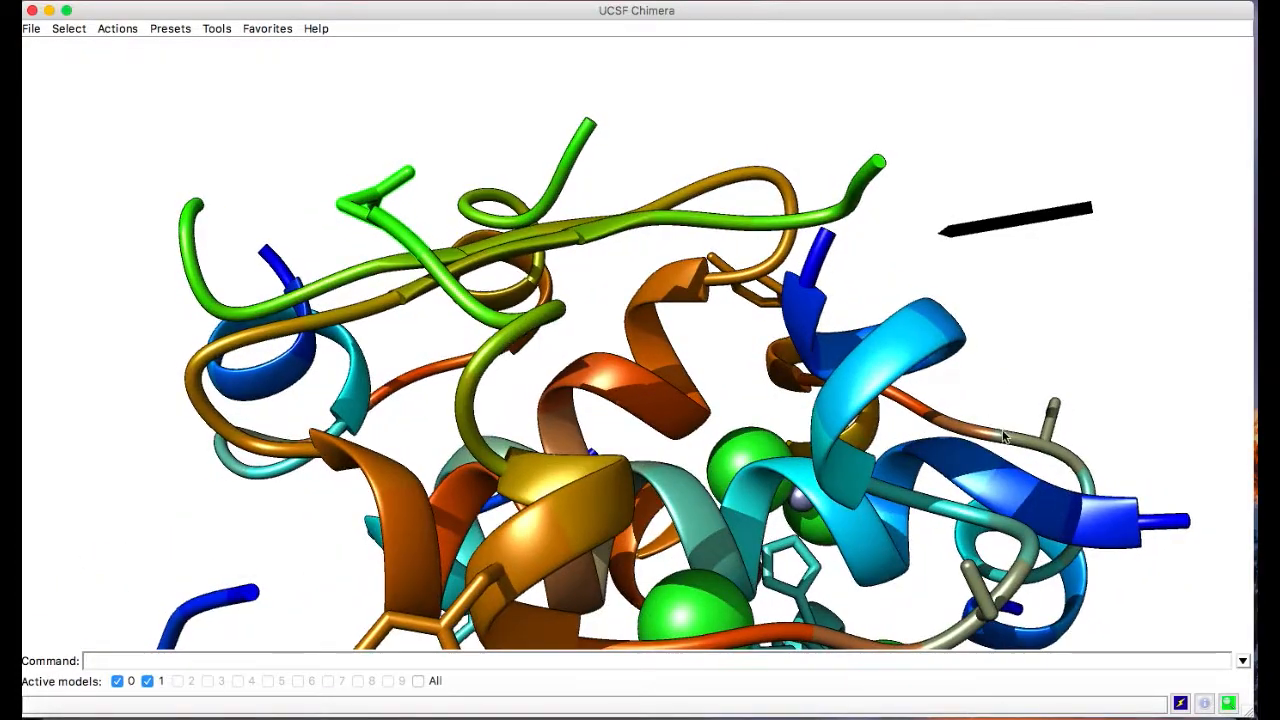
{"action": "left_click", "coordinate": [210, 30]}
{"action": "mouse_move", "coordinate": [300, 46]}
{"action": "left_click", "coordinate": [452, 64]}
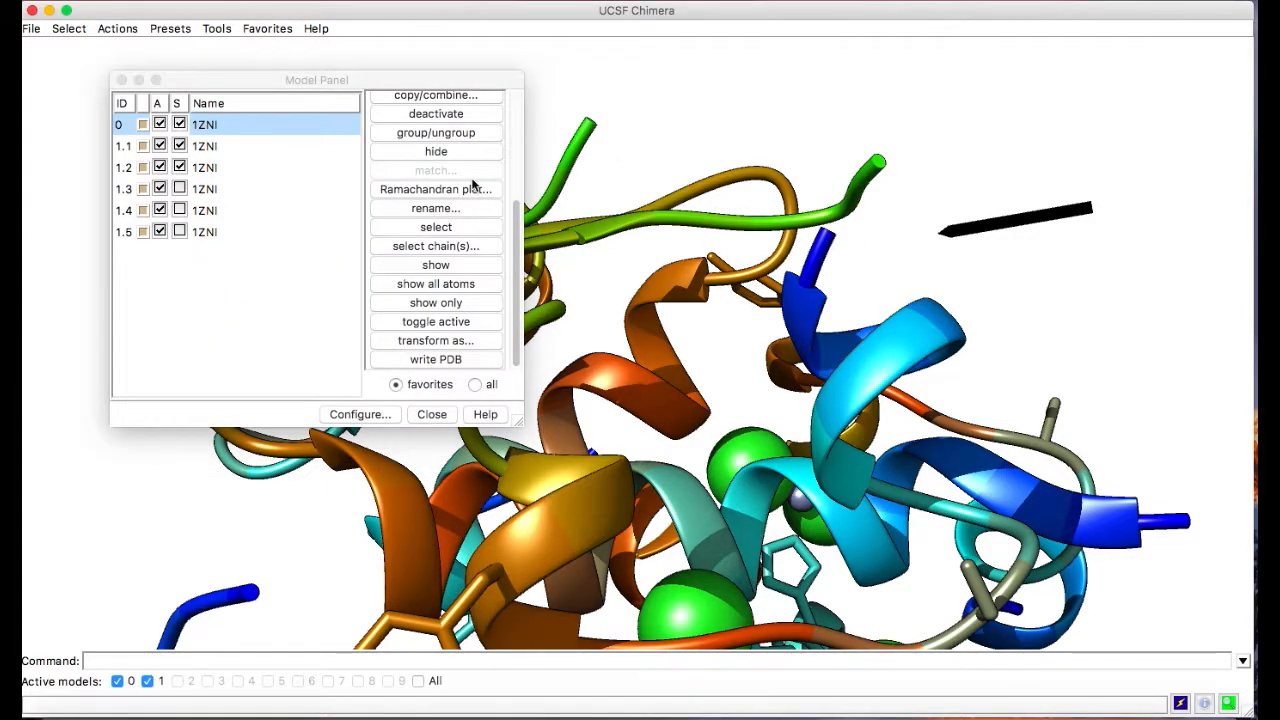
{"action": "left_click", "coordinate": [437, 115]}
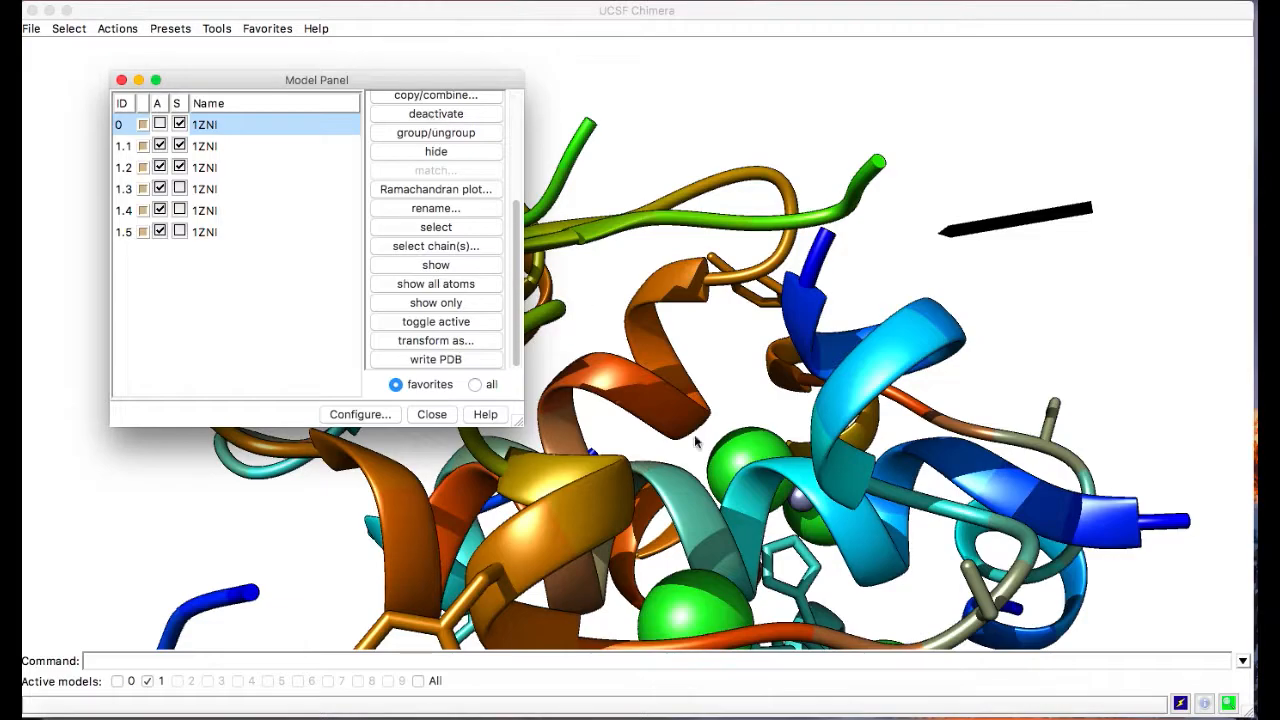
{"action": "left_click", "coordinate": [432, 414]}
Select the whole 1ZNI structure with a rectangular selection area around it
{"action": "left_click_drag", "start_coordinate": [437, 409], "coordinate": [713, 418]}
{"action": "scroll", "coordinate": [714, 412], "scroll_direction": "down", "scroll_amount": 5}
{"action": "left_click_drag", "start_coordinate": [427, 182], "coordinate": [990, 660]}
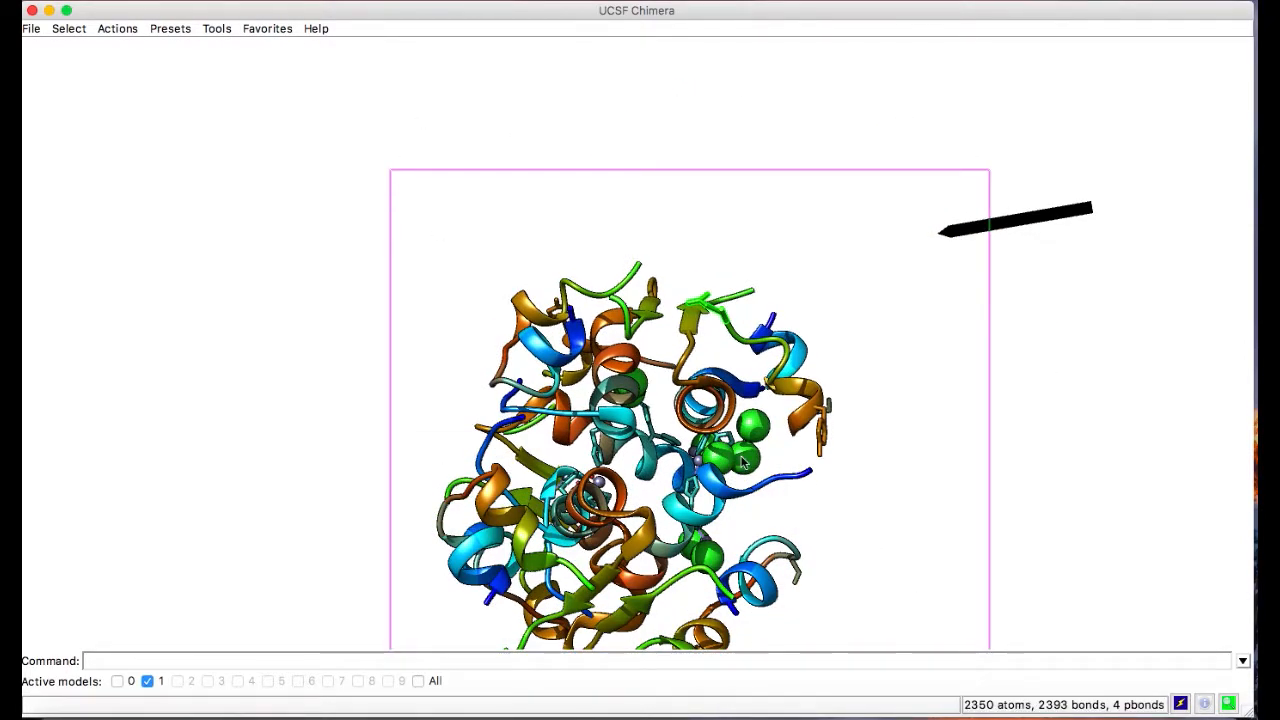
Try to deactivate model 0 again in the Model Panel with the whole structure selected
{"action": "left_click", "coordinate": [214, 28]}
{"action": "mouse_move", "coordinate": [243, 50]}
{"action": "left_click", "coordinate": [466, 60]}
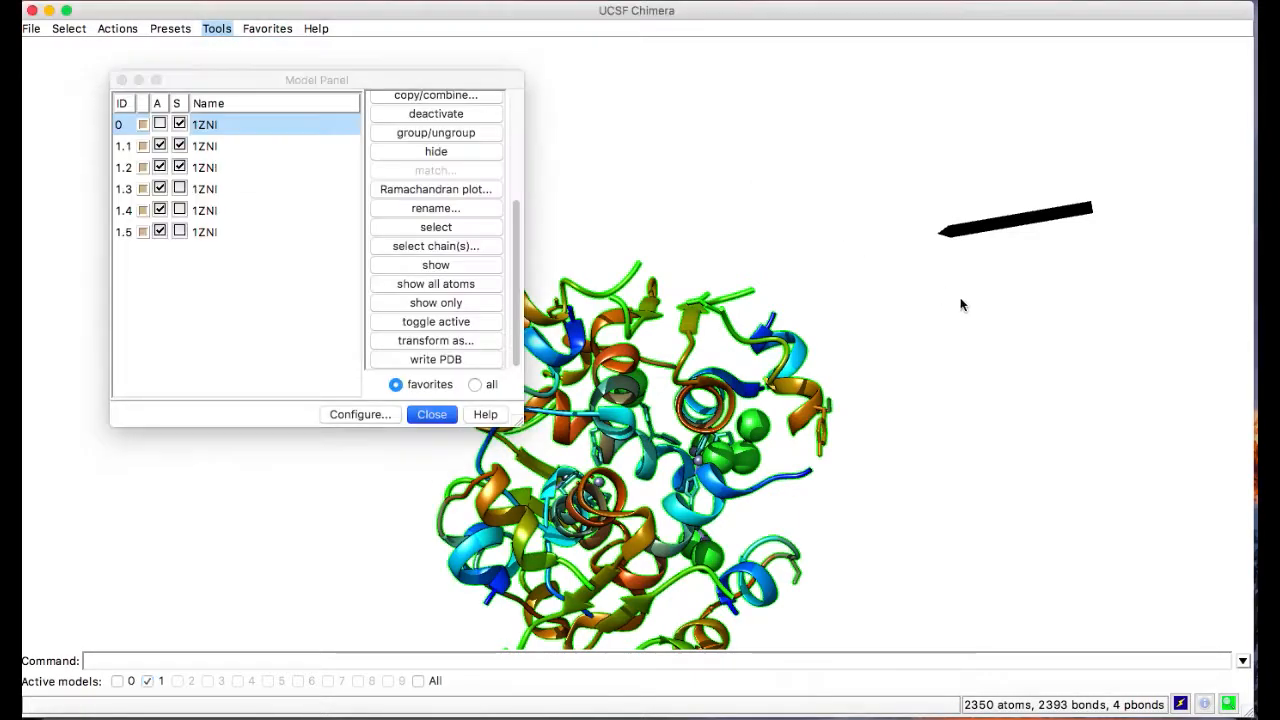
{"action": "left_click", "coordinate": [419, 112]}
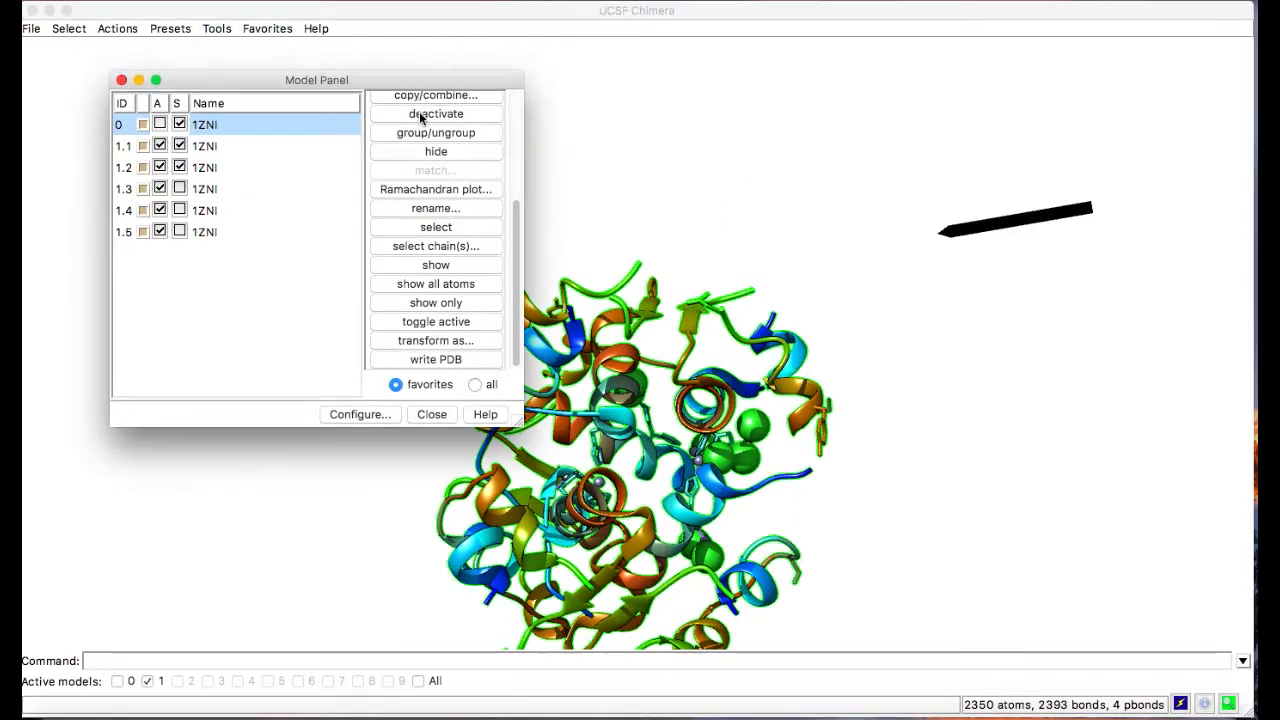
{"action": "left_click", "coordinate": [431, 414]}
Draw a short arrow pointing at the upper-left side of the structure and clear the selection
{"action": "left_click_drag", "start_coordinate": [493, 349], "coordinate": [470, 322]}
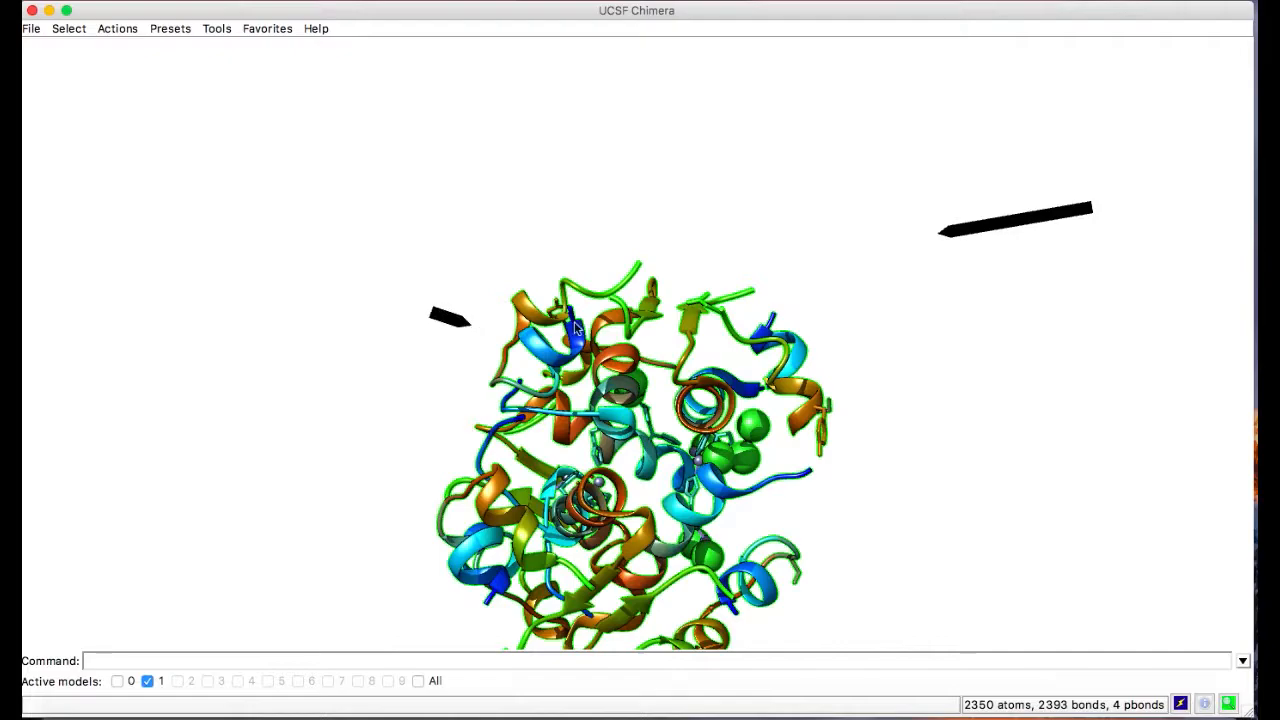
{"action": "left_click", "coordinate": [554, 251], "text": "ctrl"}
{"action": "scroll", "coordinate": [554, 251], "scroll_direction": "up", "scroll_amount": 5}
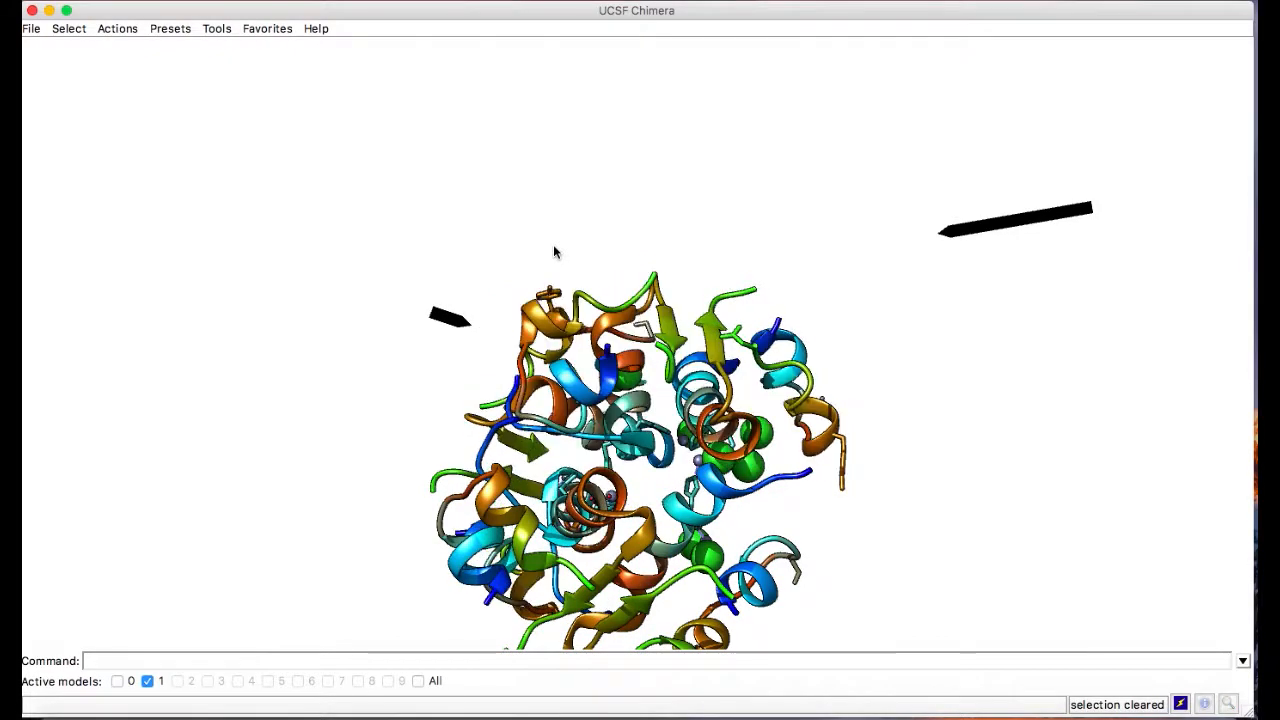
Draw a series of pointer-style test arrows across the structure in various directions and lengths
{"action": "left_click", "coordinate": [621, 472]}
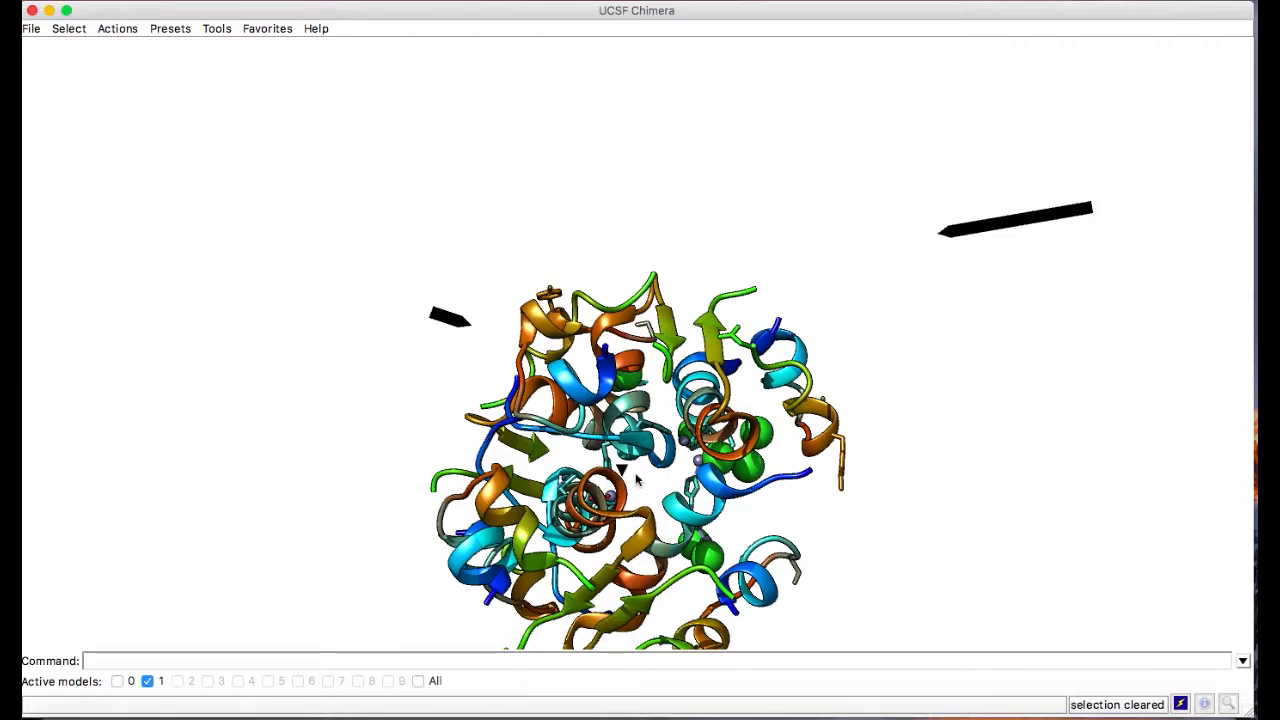
{"action": "type", "text": "z"}
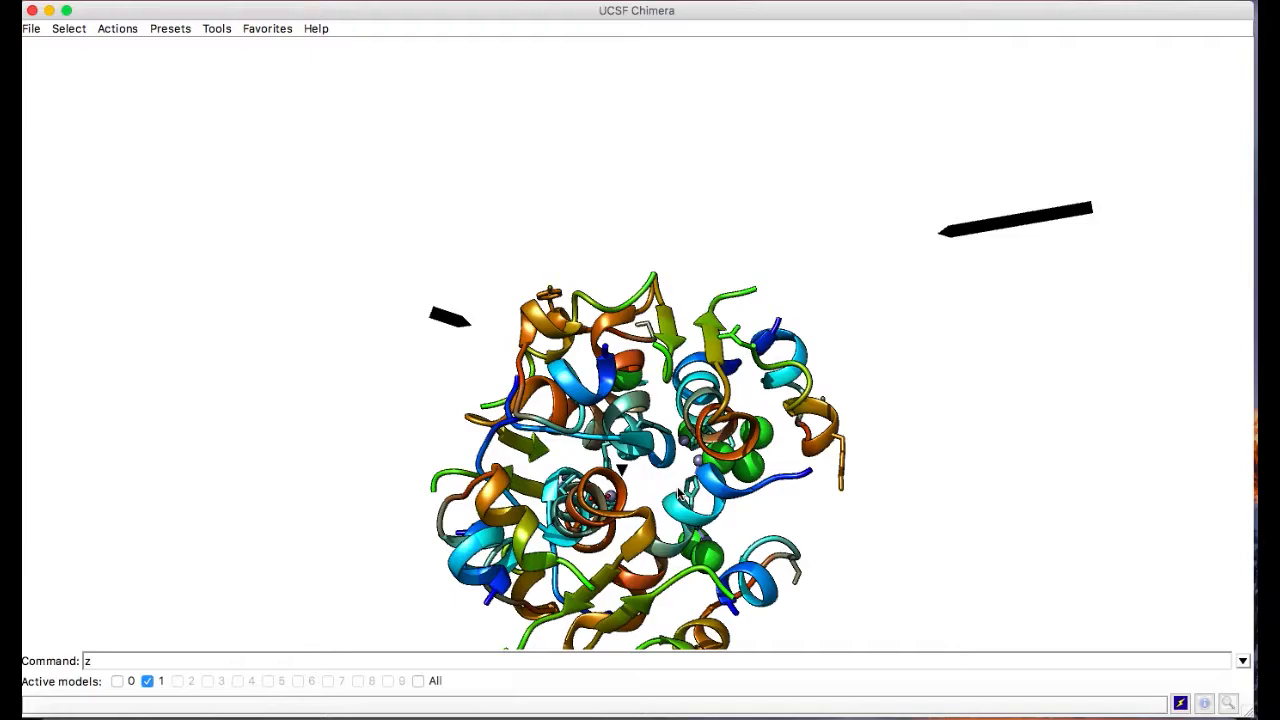
{"action": "left_click_drag", "start_coordinate": [606, 403], "coordinate": [802, 484]}
{"action": "left_click_drag", "start_coordinate": [785, 216], "coordinate": [594, 628]}
{"action": "left_click_drag", "start_coordinate": [566, 410], "coordinate": [812, 648]}
{"action": "left_click_drag", "start_coordinate": [846, 178], "coordinate": [638, 478]}
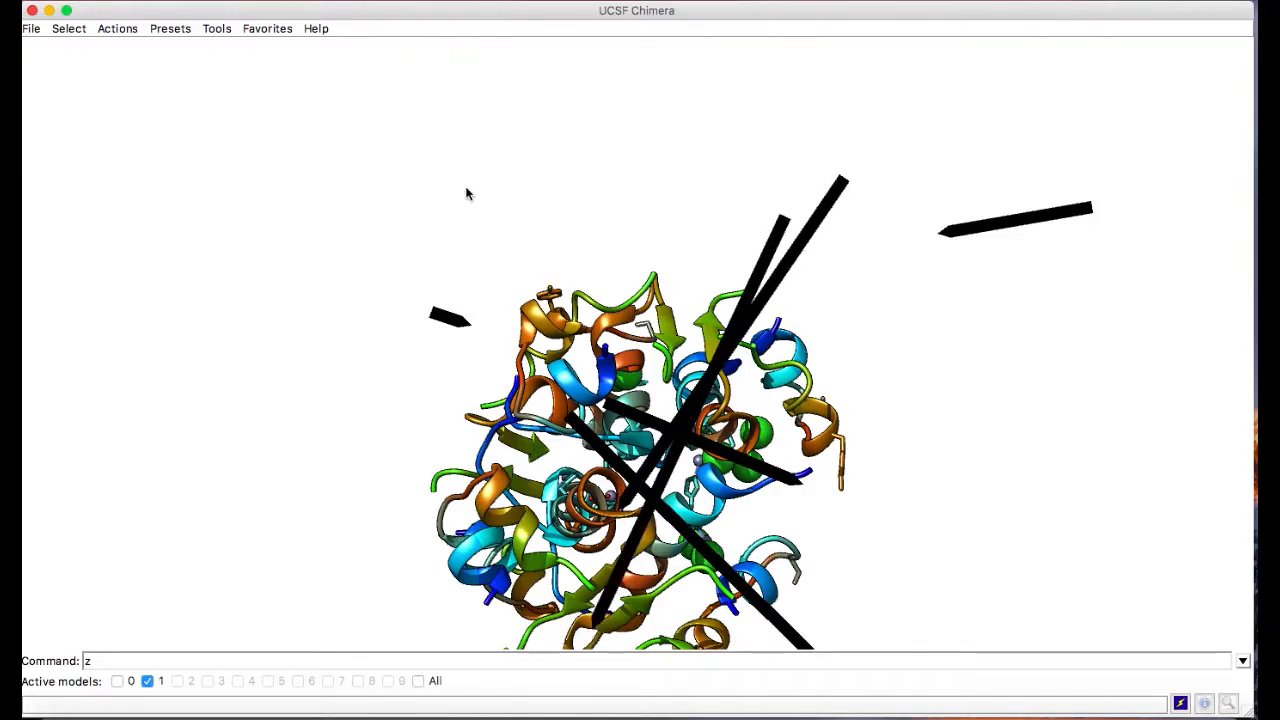
{"action": "left_click_drag", "start_coordinate": [466, 193], "coordinate": [1050, 648]}
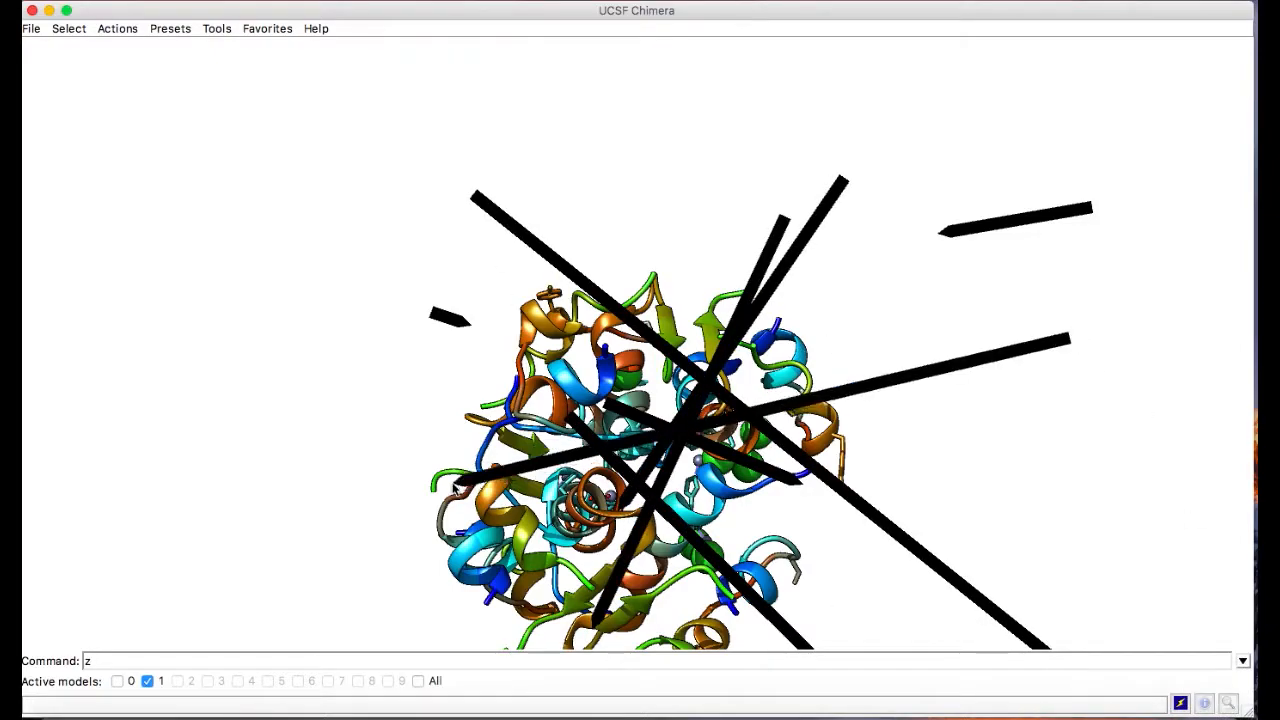
{"action": "left_click_drag", "start_coordinate": [547, 199], "coordinate": [719, 509]}
{"action": "left_click_drag", "start_coordinate": [806, 292], "coordinate": [789, 411]}
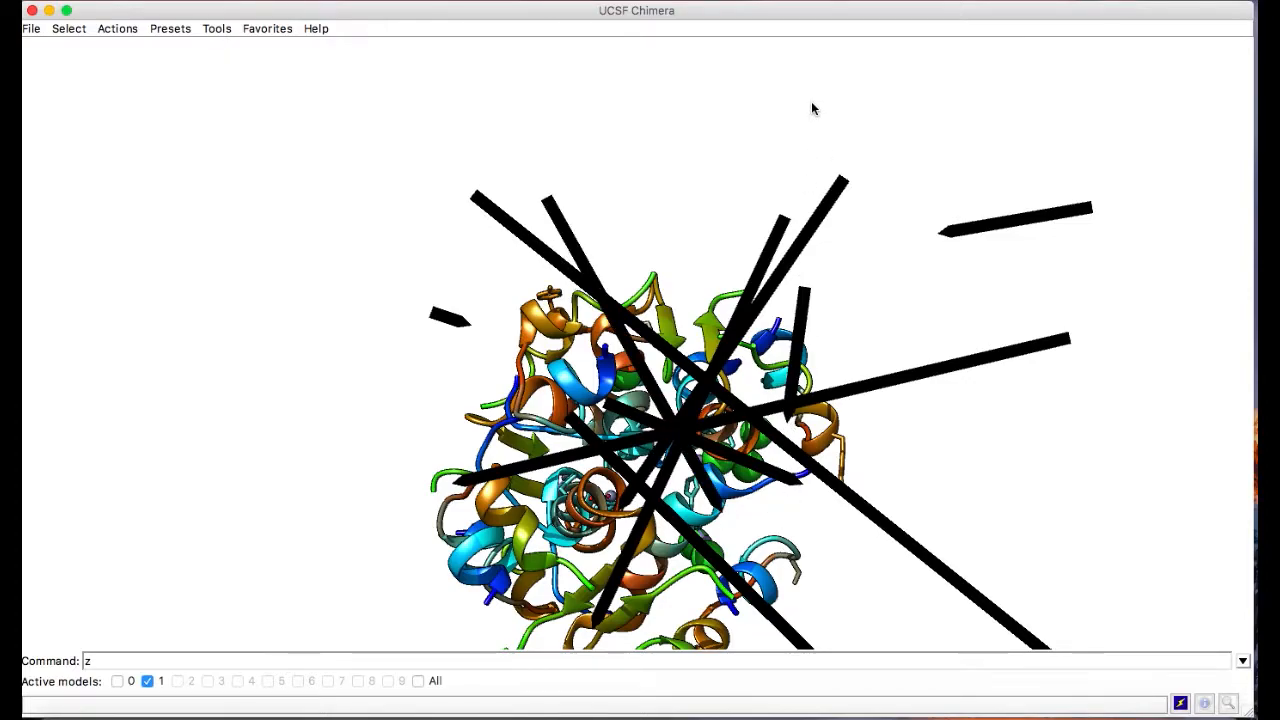
Try to undo the drawn arrows by repeatedly using the selection undo
{"action": "type", "text": "zz"}
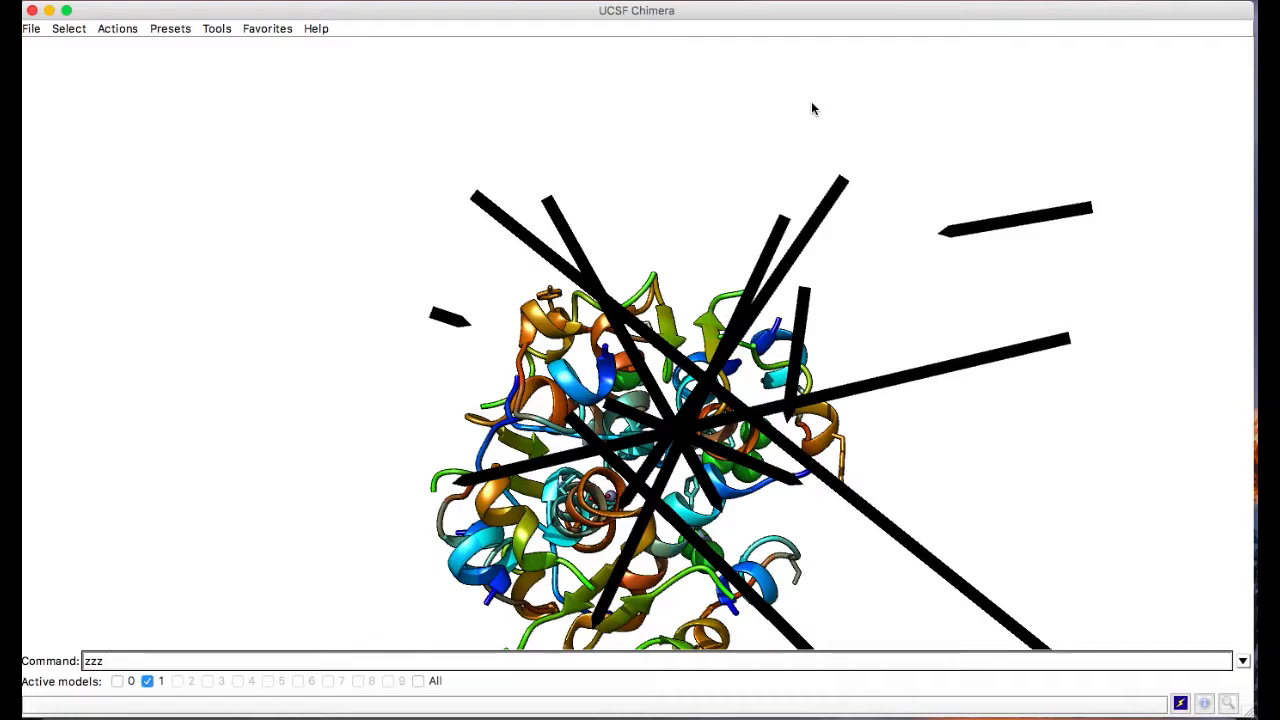
{"action": "left_click", "coordinate": [31, 28]}
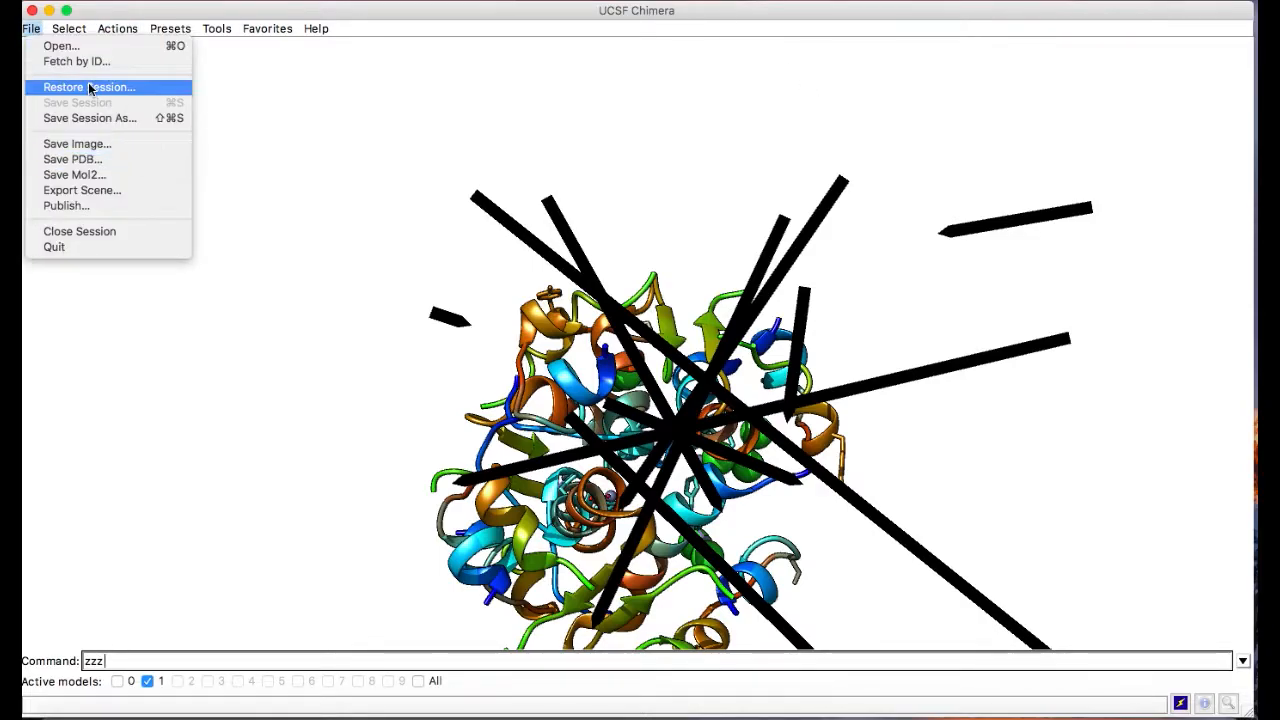
{"action": "mouse_move", "coordinate": [69, 28]}
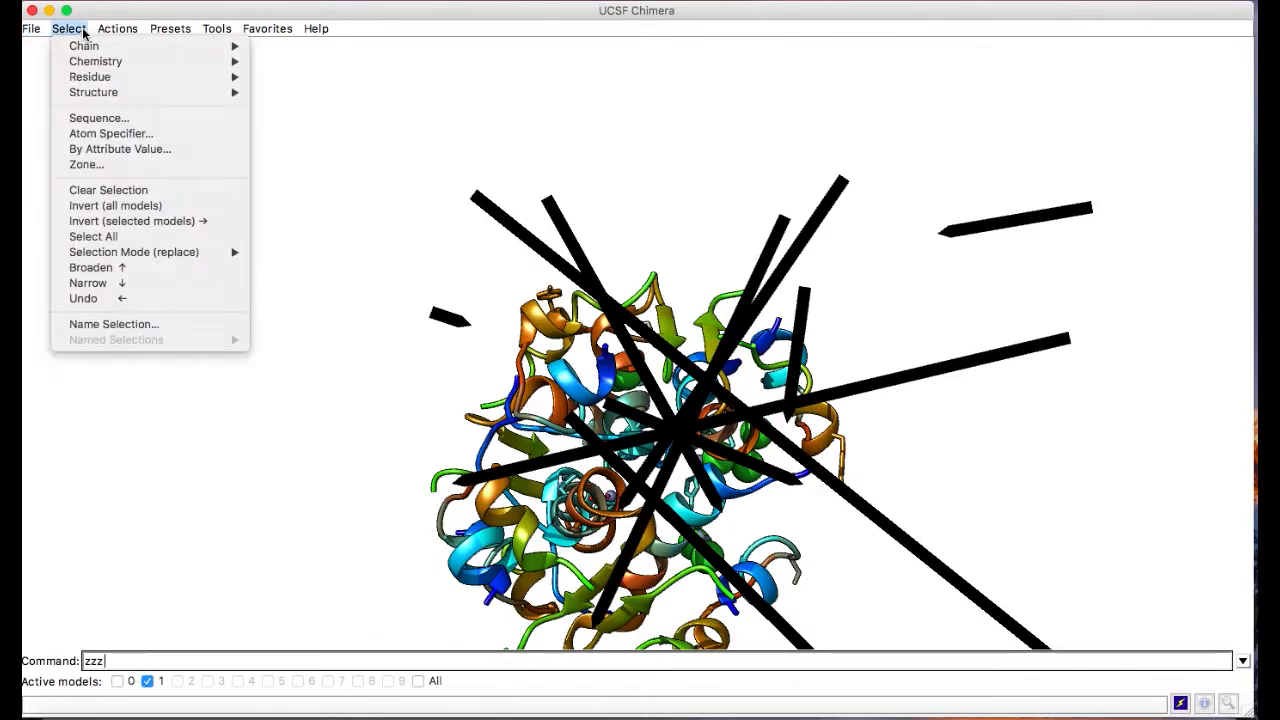
{"action": "left_click", "coordinate": [134, 301]}
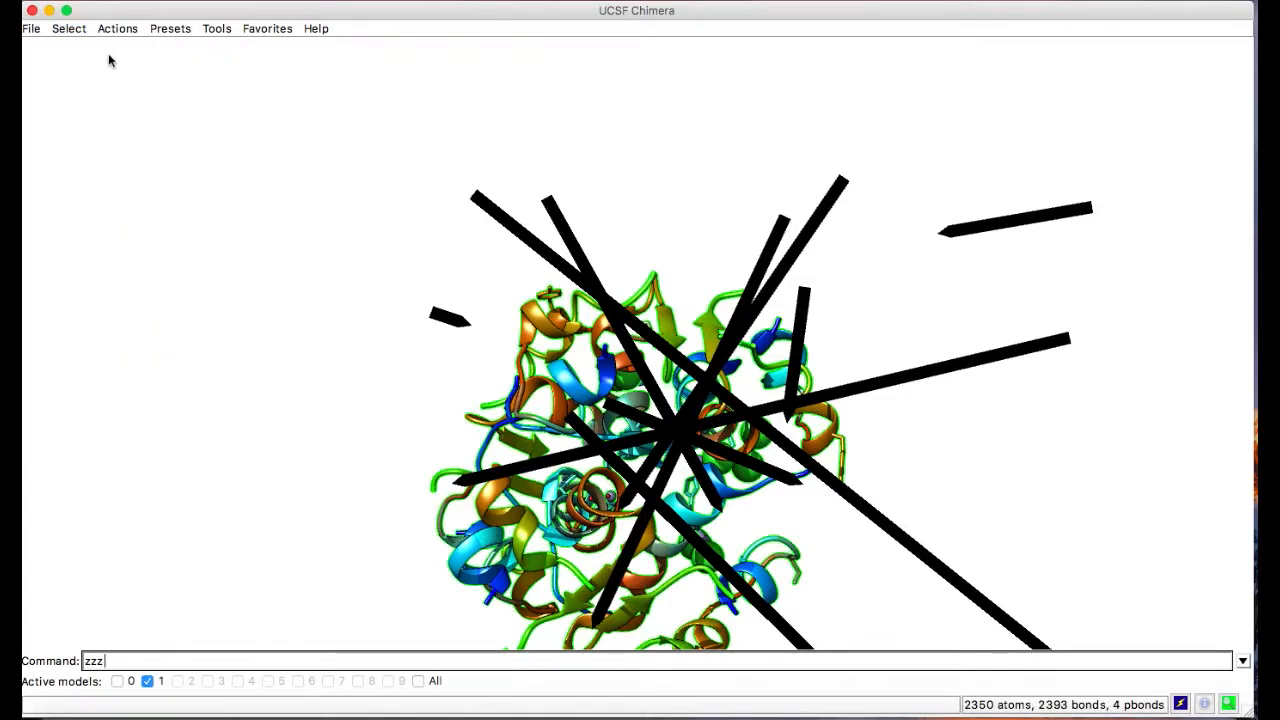
{"action": "left_click", "coordinate": [75, 28]}
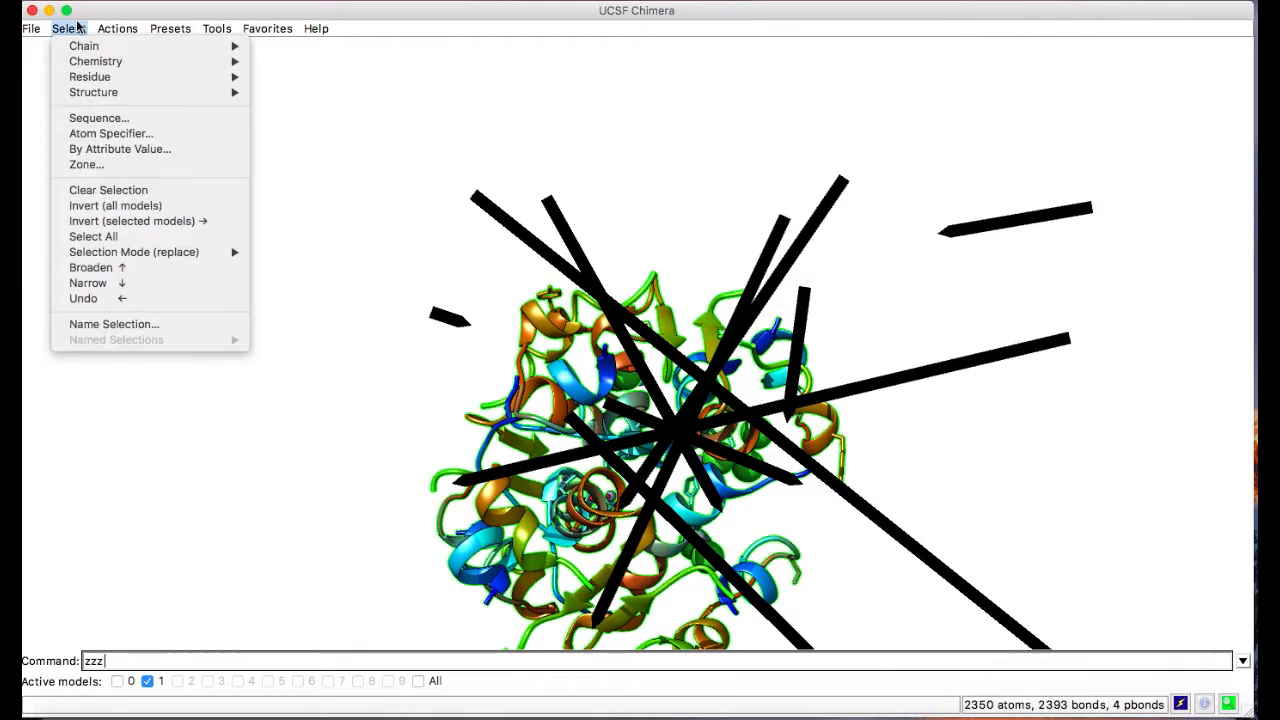
{"action": "left_click", "coordinate": [130, 300]}
{"action": "left_click", "coordinate": [87, 30]}
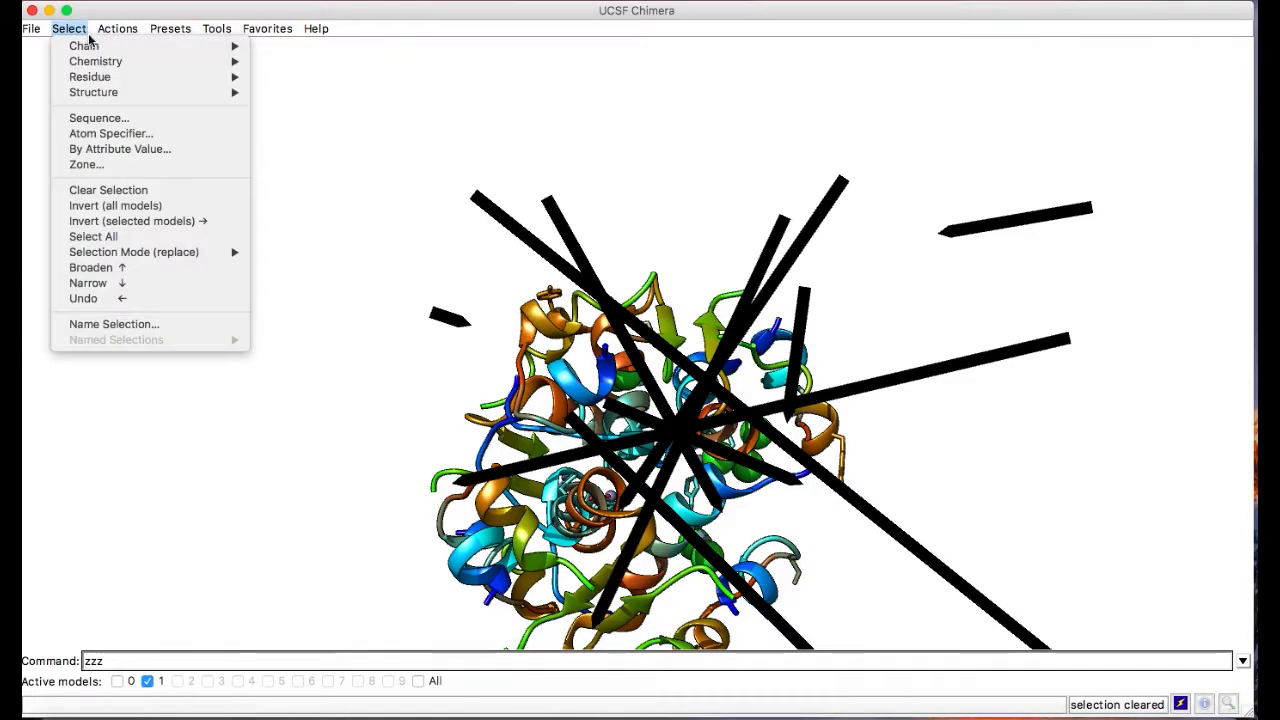
{"action": "left_click", "coordinate": [135, 297]}
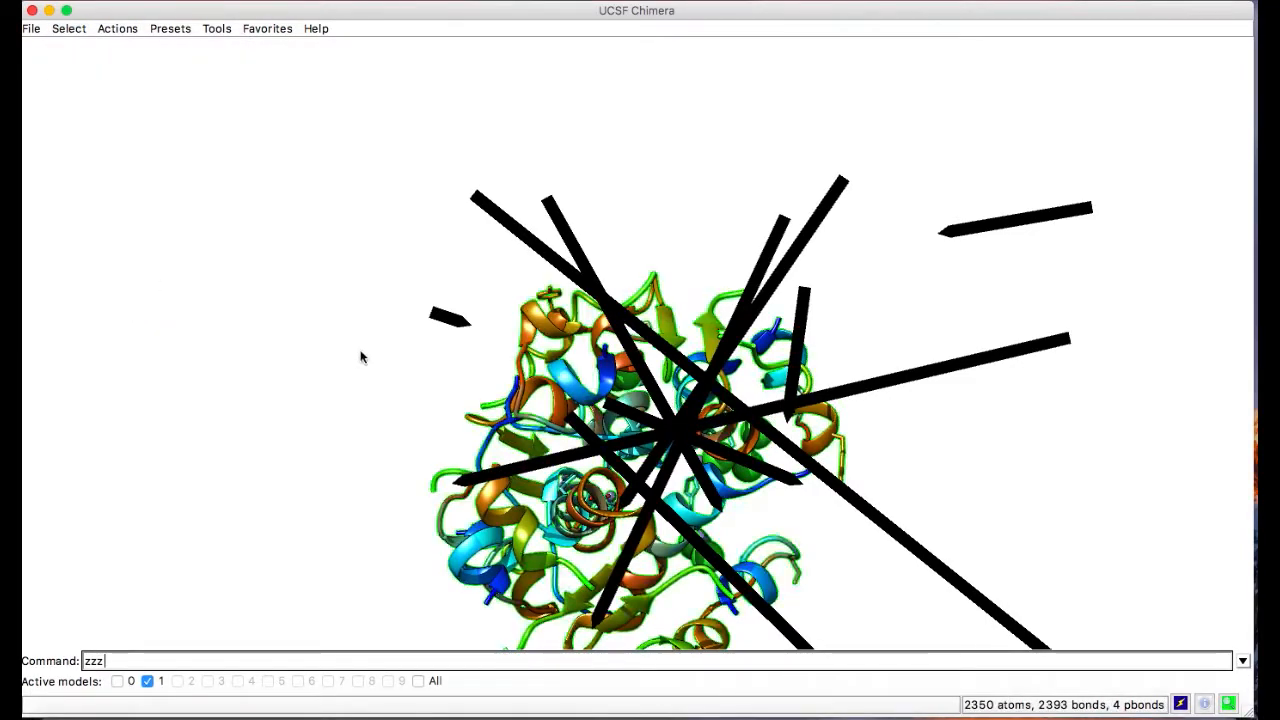
{"action": "left_click", "coordinate": [67, 11]}
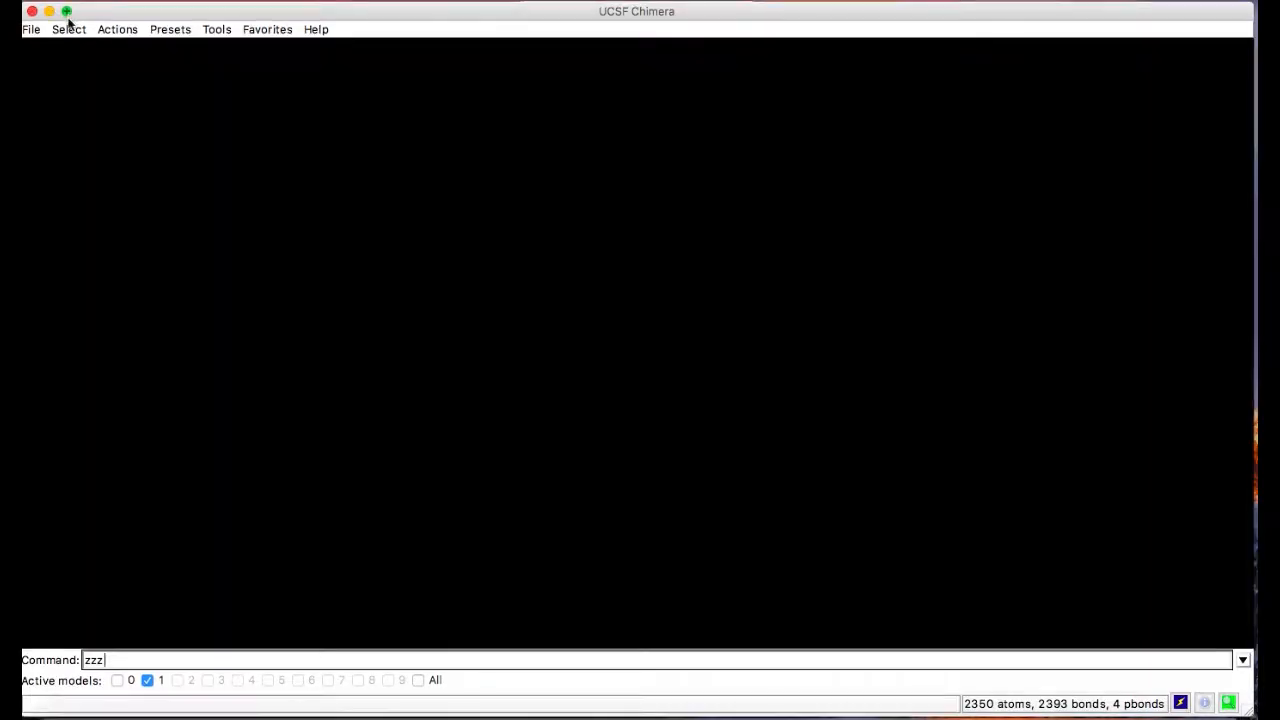
{"action": "left_click", "coordinate": [69, 29]}
{"action": "left_click", "coordinate": [131, 298]}
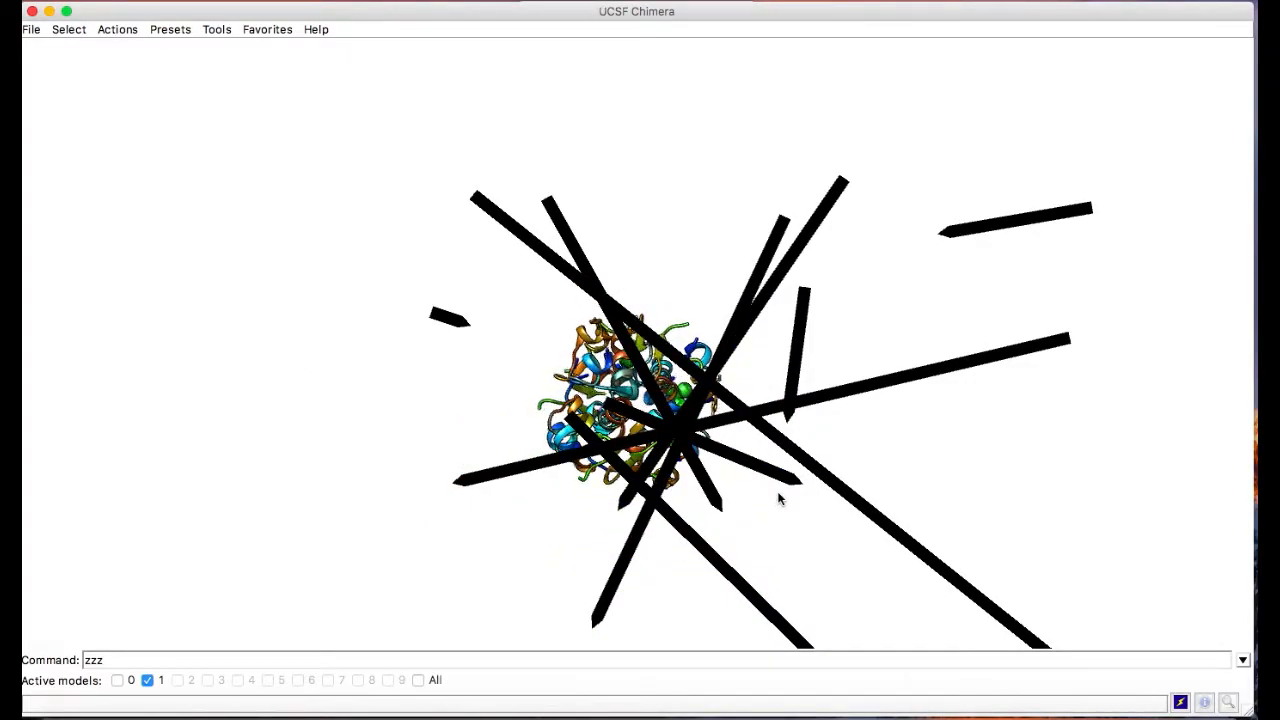
{"action": "left_click", "coordinate": [172, 30]}
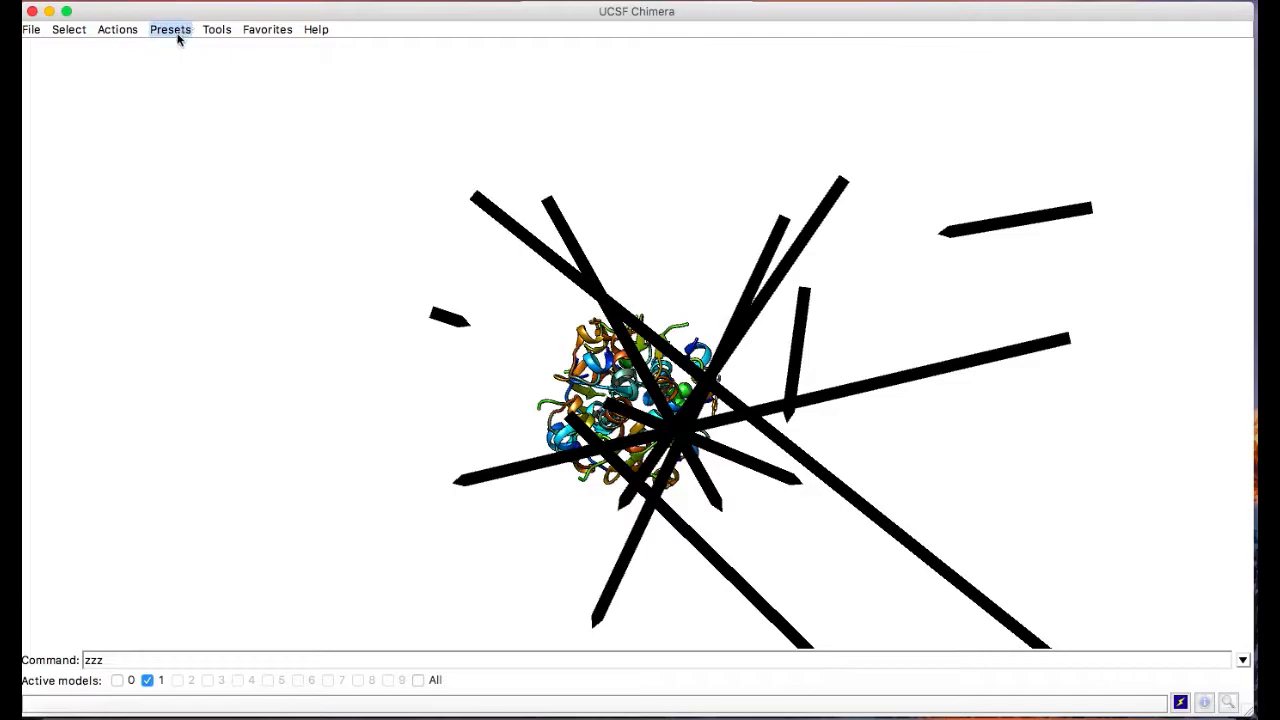
{"action": "left_click", "coordinate": [211, 31]}
{"action": "left_click", "coordinate": [211, 31]}
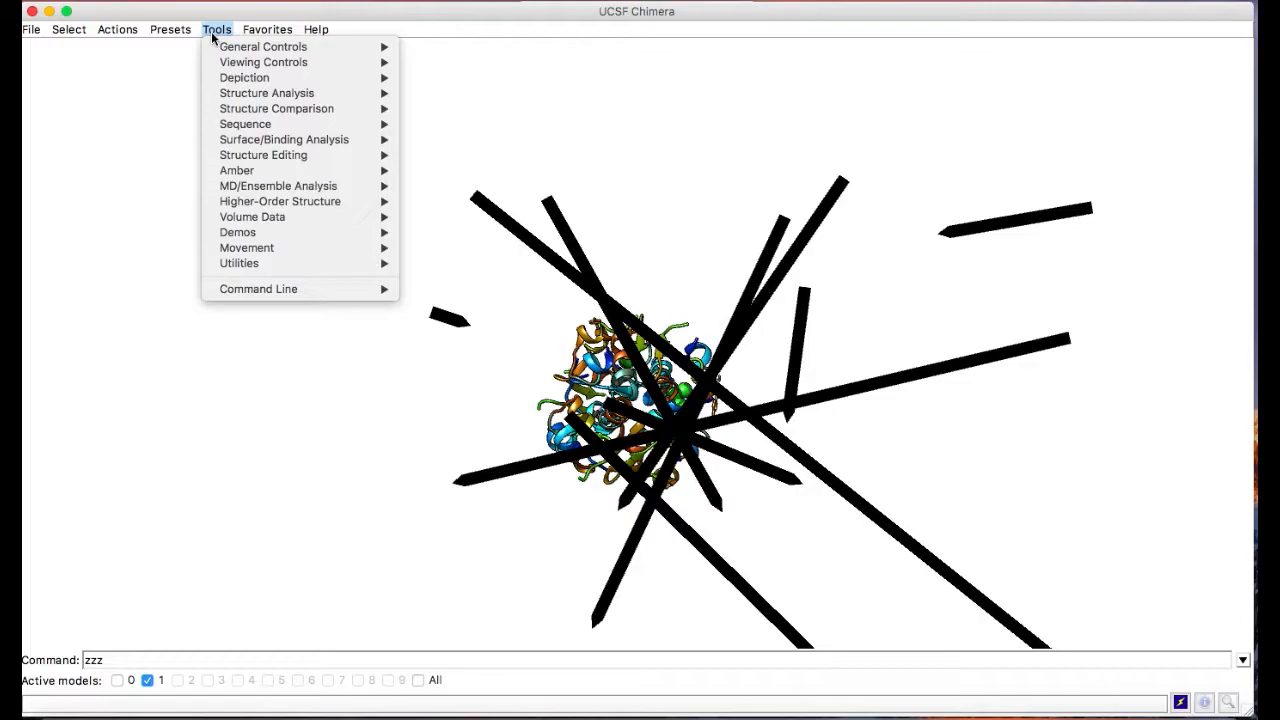
{"action": "left_click", "coordinate": [122, 30]}
{"action": "mouse_move", "coordinate": [160, 47]}
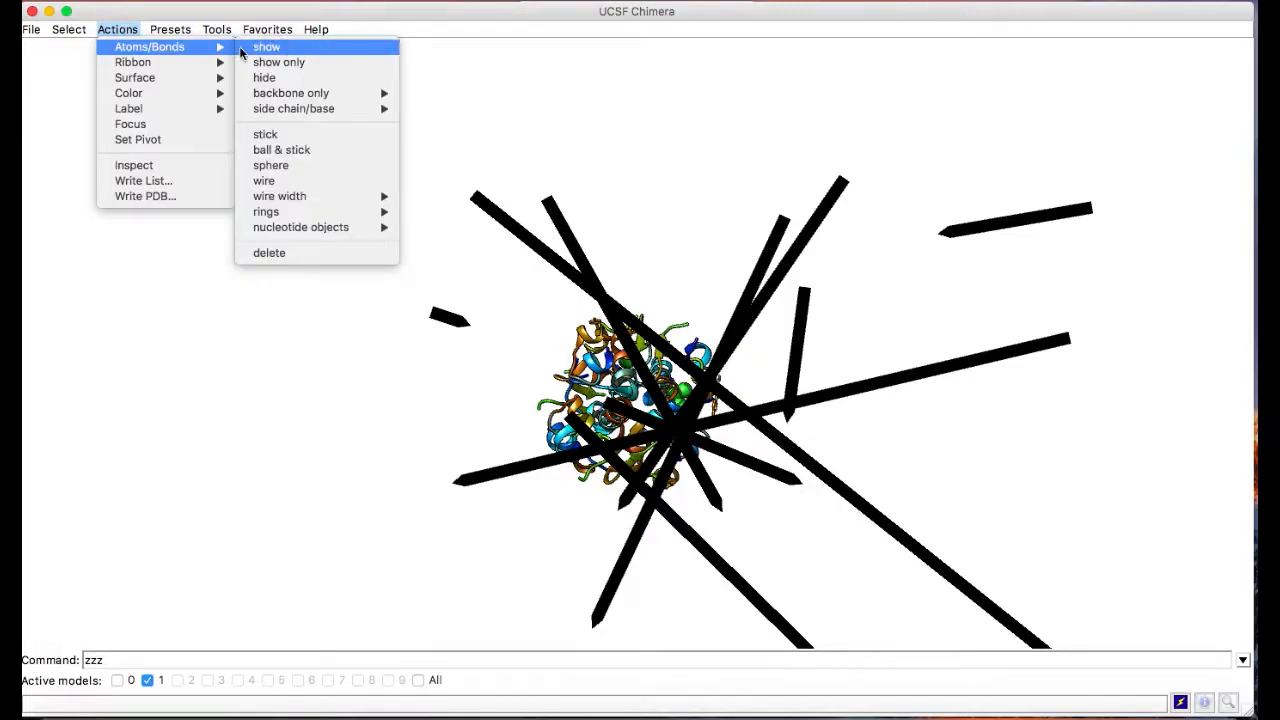
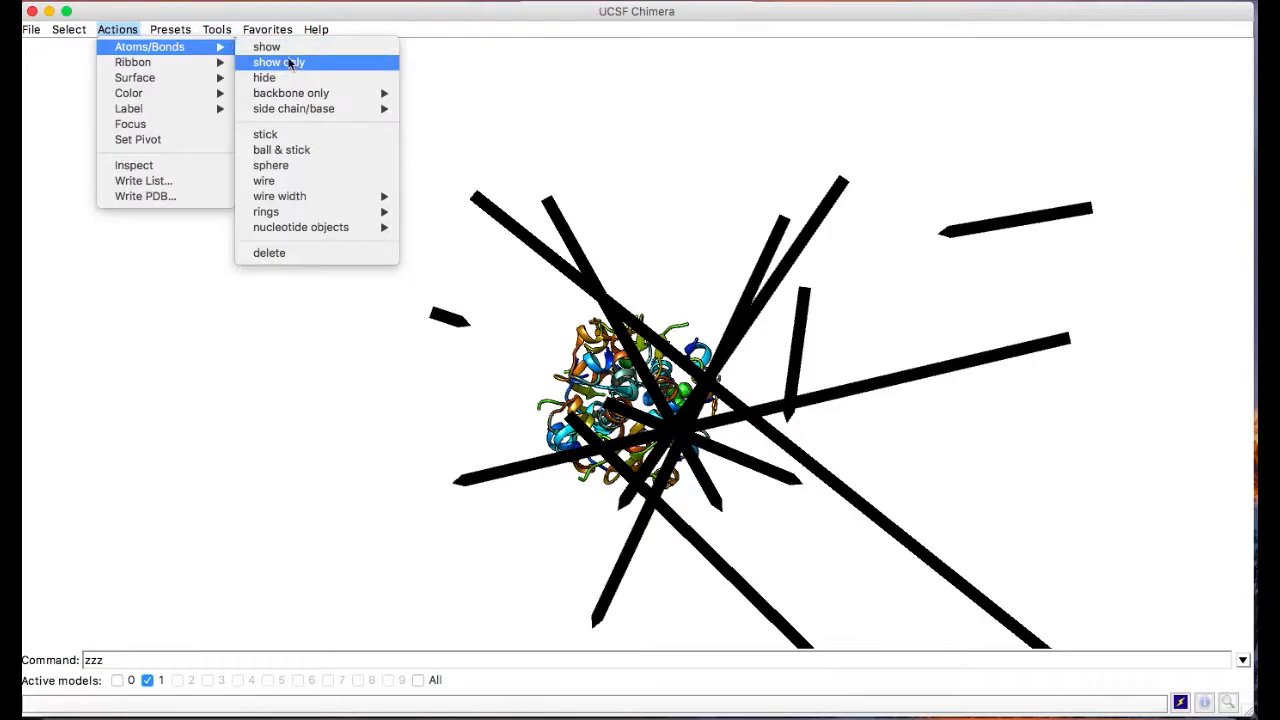
Hide every arrow still shown over the structure, one at a time, in the 2D Labels arrow list
{"action": "left_click", "coordinate": [205, 32]}
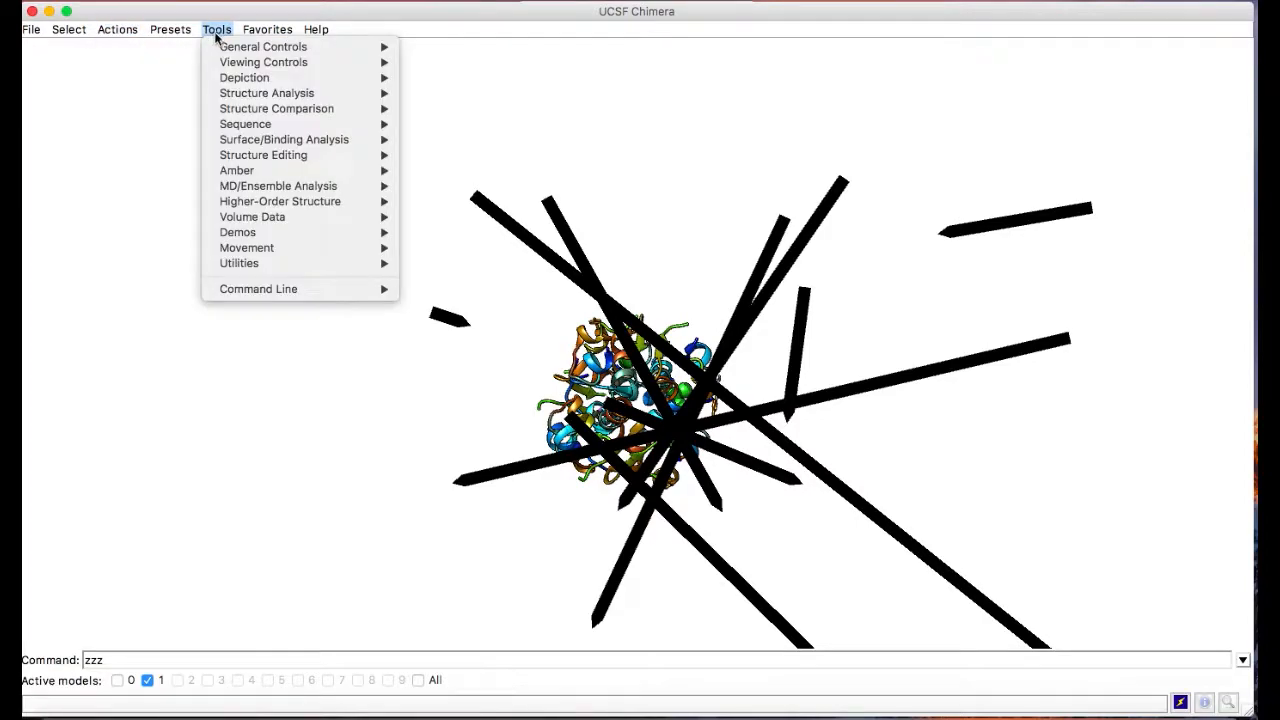
{"action": "mouse_move", "coordinate": [265, 77]}
{"action": "left_click", "coordinate": [497, 155]}
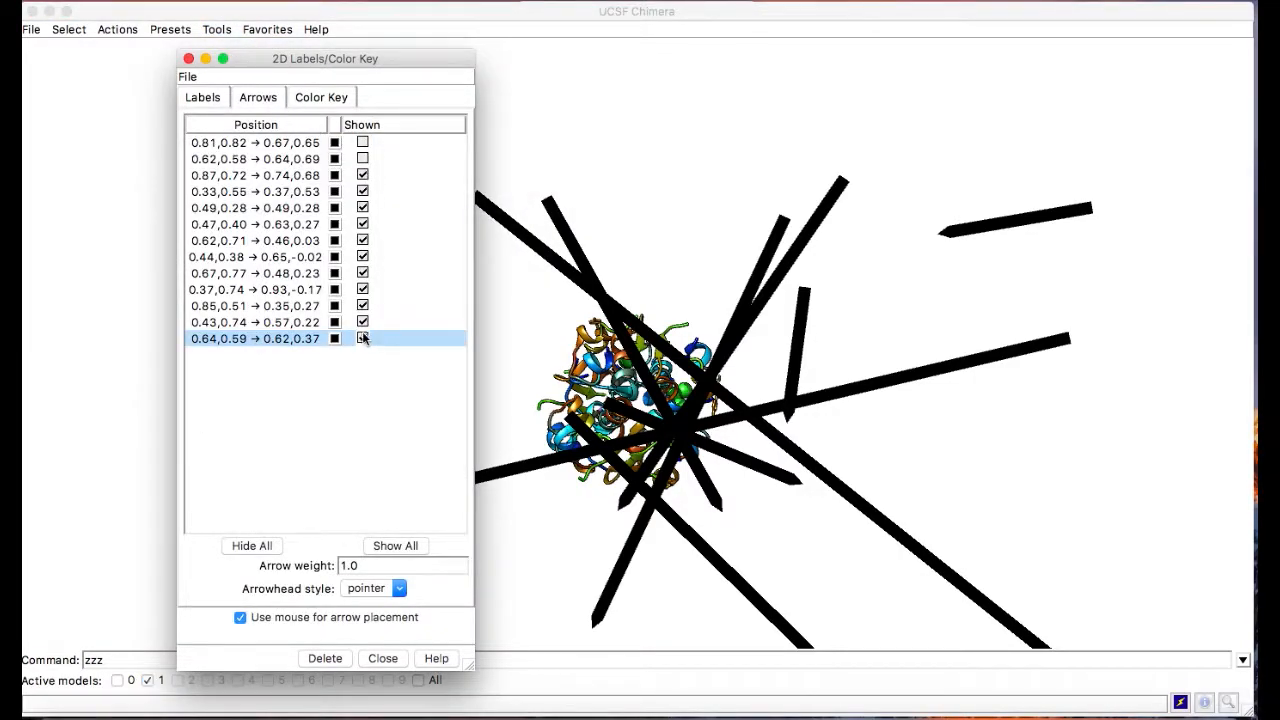
{"action": "left_click", "coordinate": [362, 338]}
{"action": "left_click", "coordinate": [362, 322]}
{"action": "left_click", "coordinate": [362, 305]}
{"action": "left_click", "coordinate": [362, 273]}
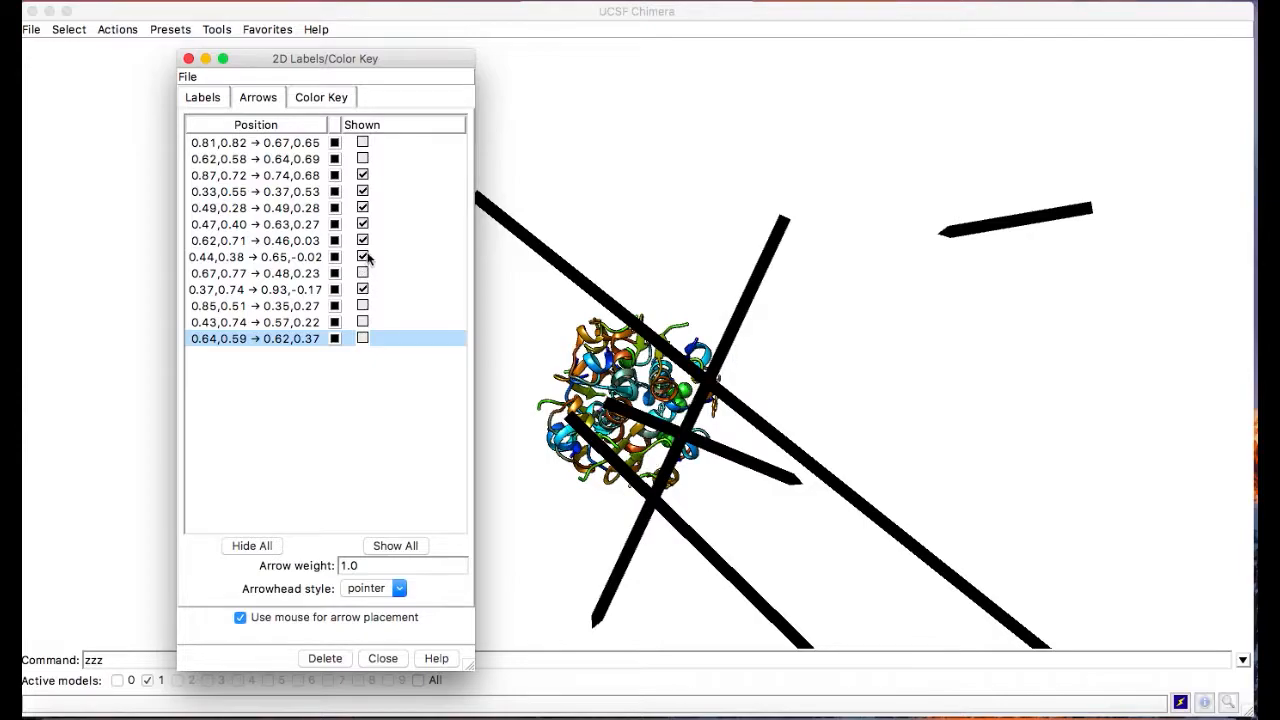
{"action": "left_click", "coordinate": [363, 242]}
{"action": "left_click", "coordinate": [362, 257]}
{"action": "left_click", "coordinate": [362, 273]}
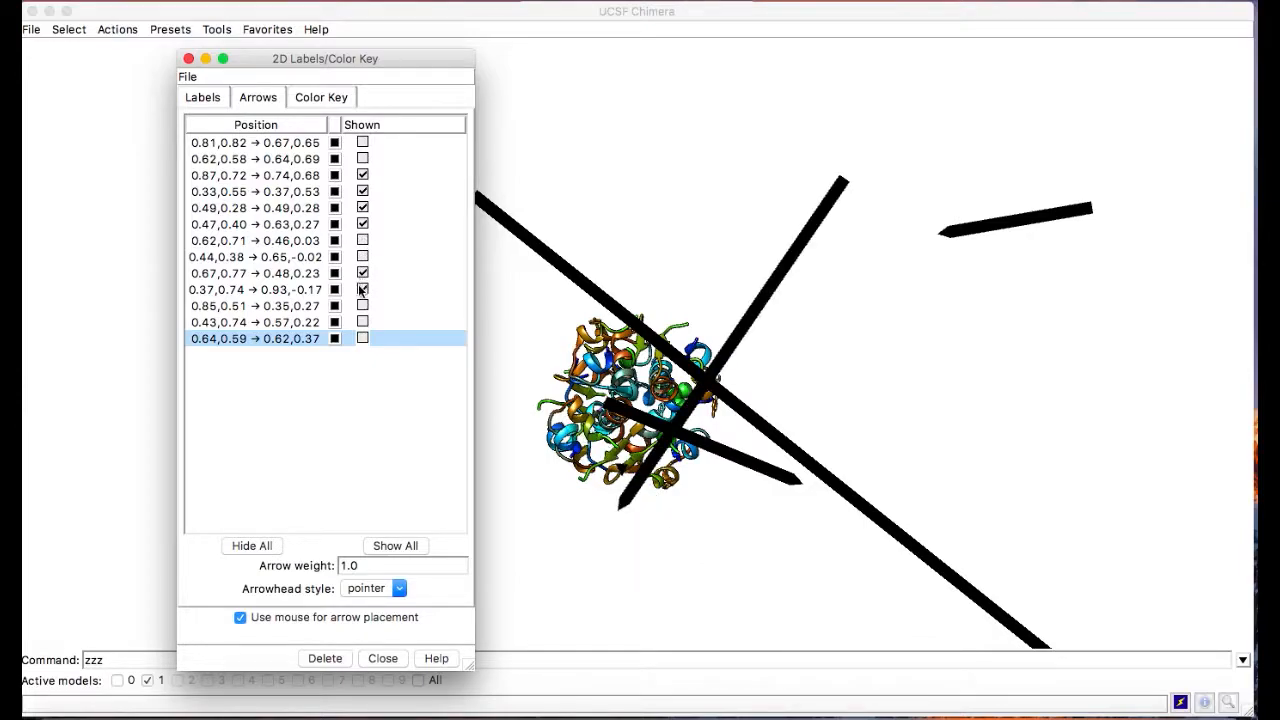
{"action": "left_click", "coordinate": [362, 289]}
{"action": "left_click", "coordinate": [362, 273]}
{"action": "left_click", "coordinate": [362, 208]}
{"action": "left_click", "coordinate": [362, 224]}
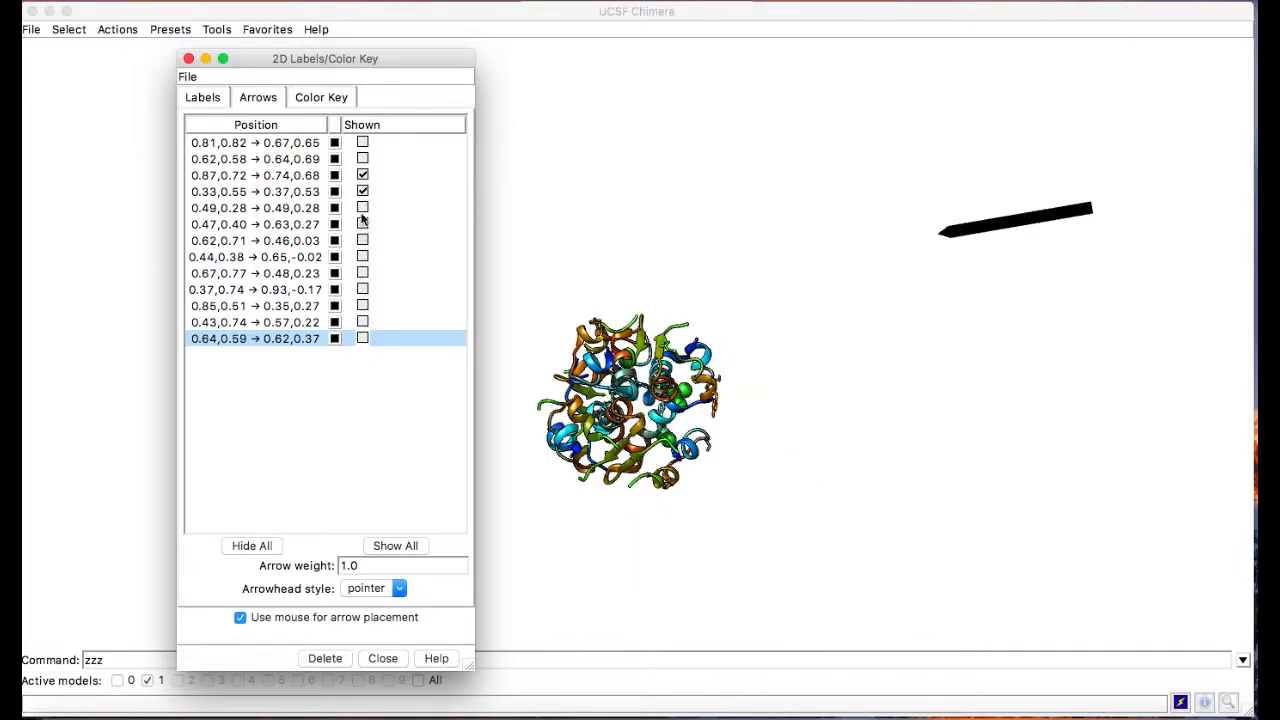
{"action": "left_click", "coordinate": [363, 190]}
{"action": "left_click", "coordinate": [362, 175]}
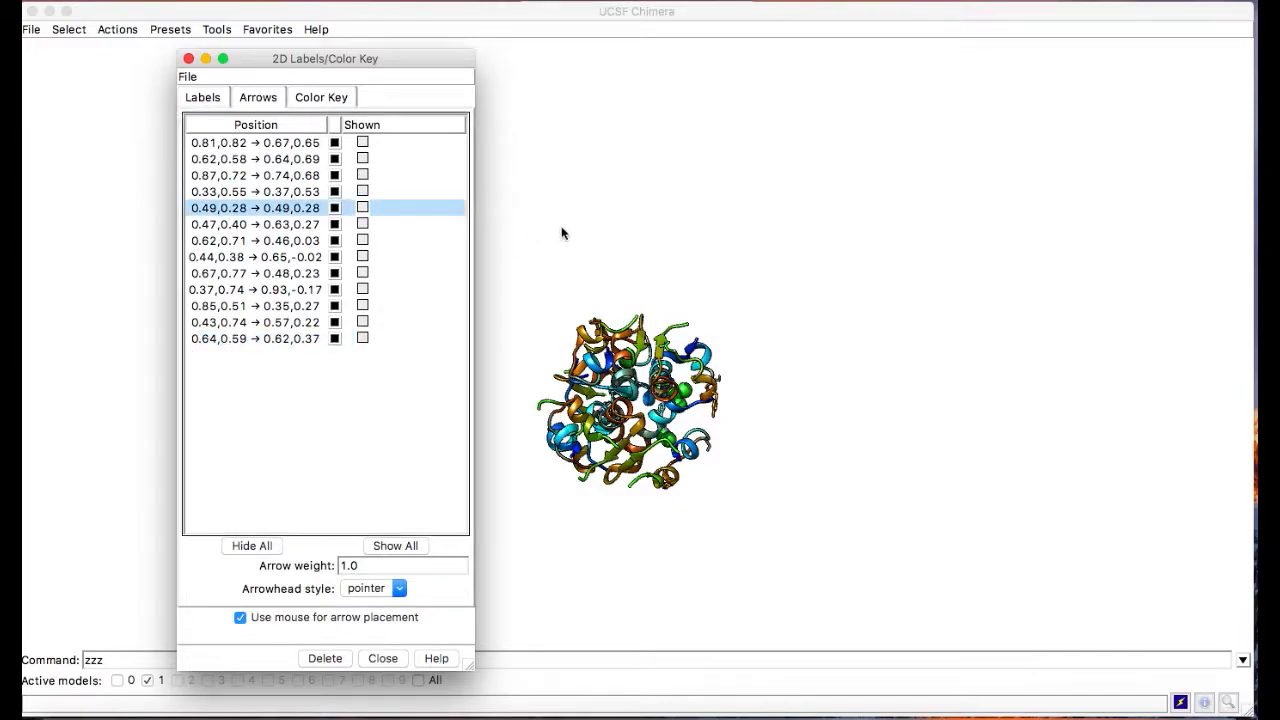
Draw a tiny arrow in the empty area above the structure
{"action": "left_click", "coordinate": [563, 232]}
{"action": "left_click_drag", "start_coordinate": [563, 234], "coordinate": [575, 217]}
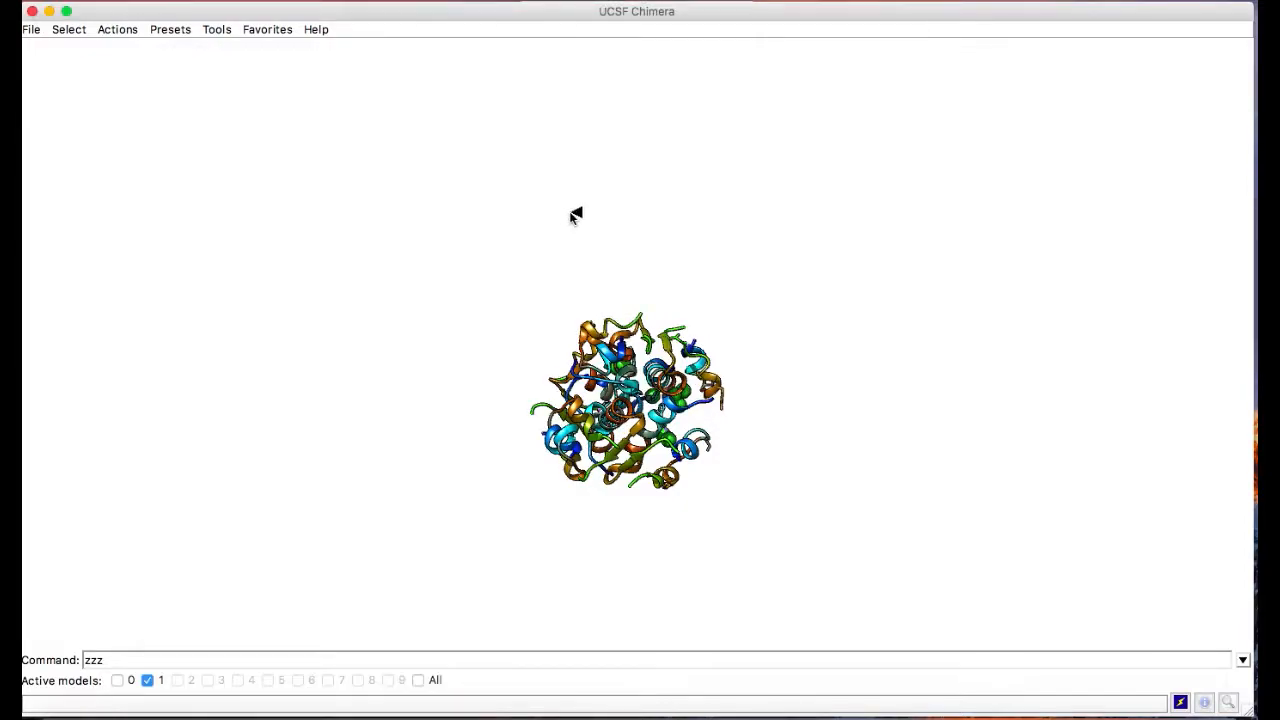
{"action": "scroll", "coordinate": [877, 377], "scroll_direction": "up", "scroll_amount": 5}
{"action": "scroll", "coordinate": [877, 372], "scroll_direction": "up", "scroll_amount": 2}
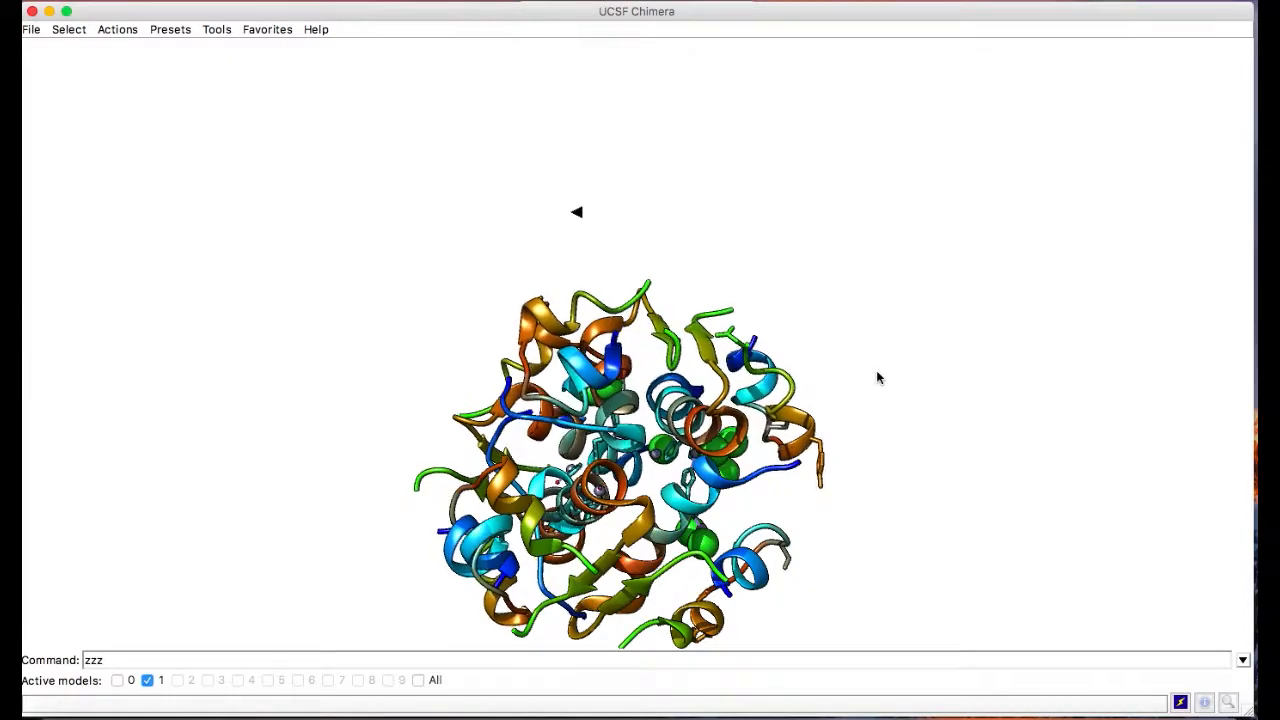
Hide the remaining arrow above the structure in the 2D Labels arrow list and close the dialog
{"action": "left_click", "coordinate": [217, 30]}
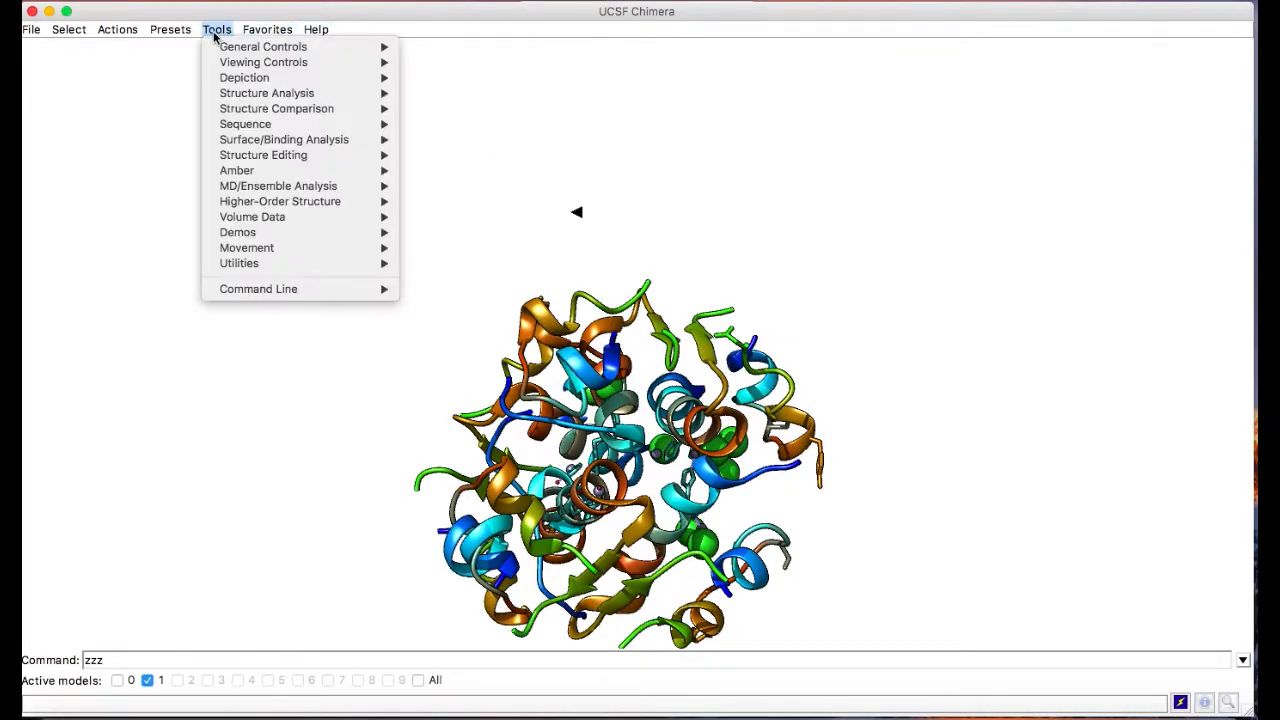
{"action": "mouse_move", "coordinate": [383, 86]}
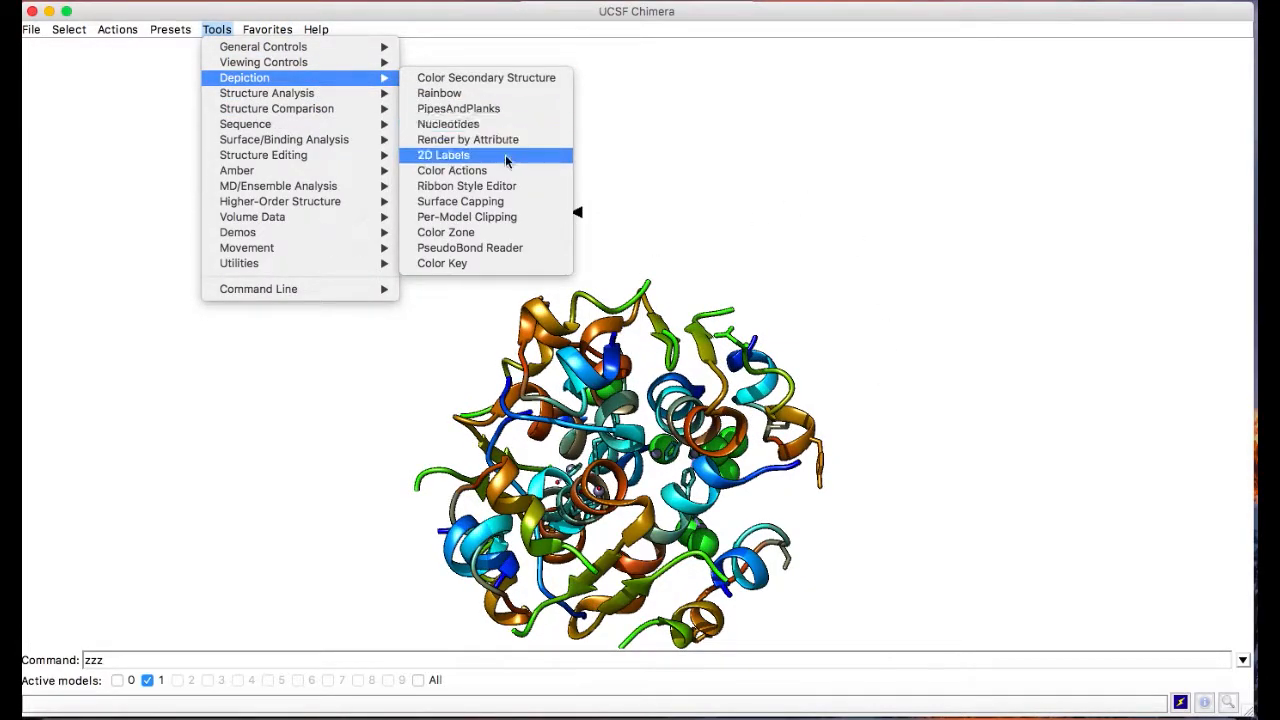
{"action": "left_click", "coordinate": [445, 155]}
{"action": "left_click", "coordinate": [265, 97]}
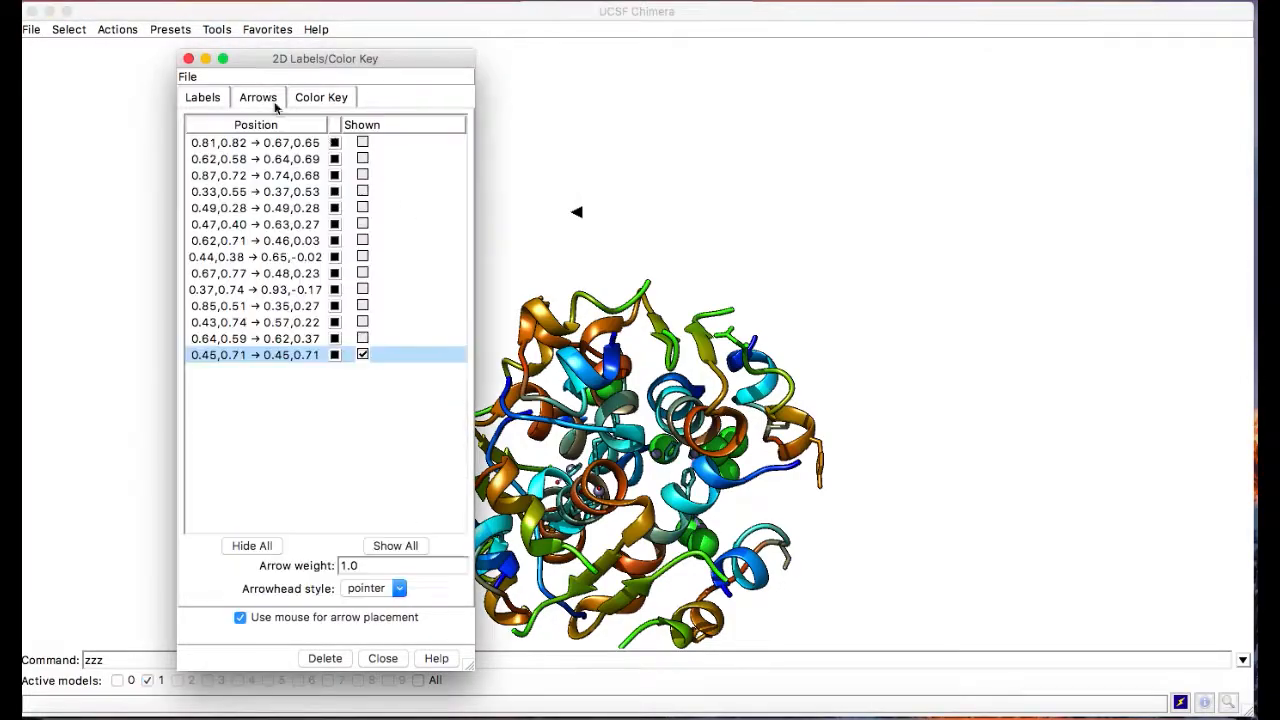
{"action": "left_click", "coordinate": [189, 58]}
Color the background white with Color Actions and close the dialog
{"action": "left_click", "coordinate": [213, 29]}
{"action": "mouse_move", "coordinate": [244, 78]}
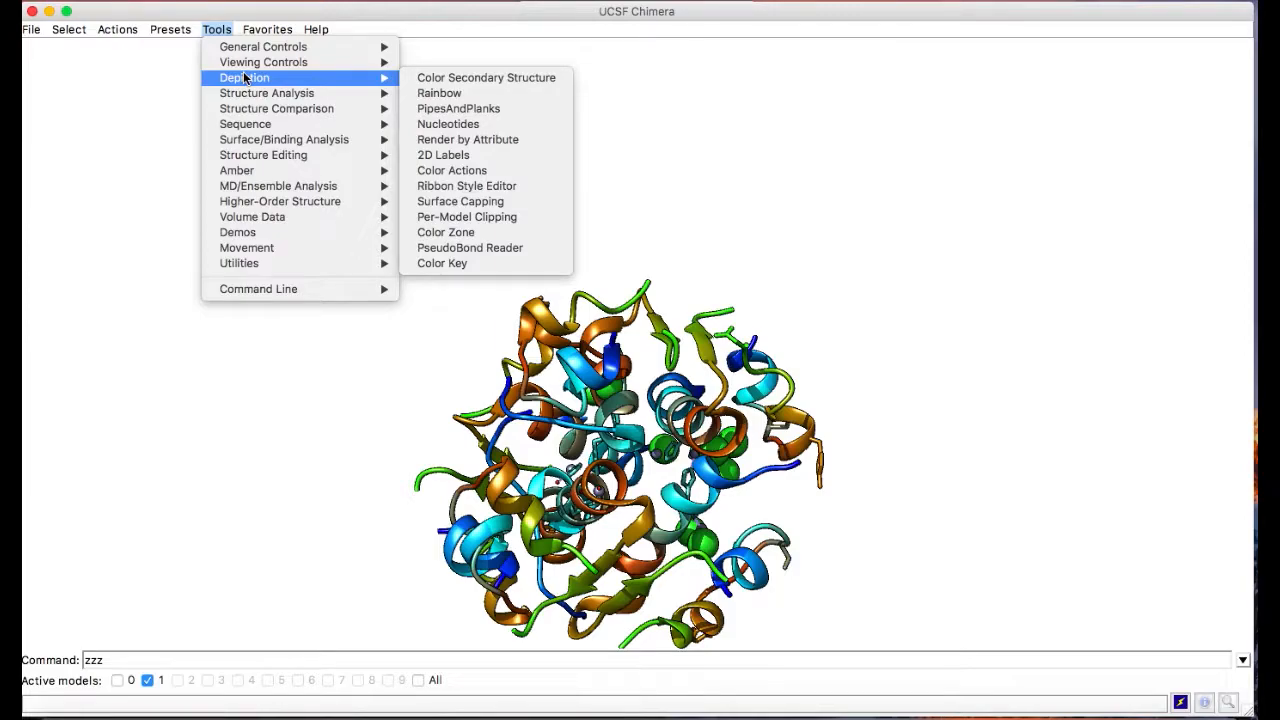
{"action": "left_click", "coordinate": [481, 171]}
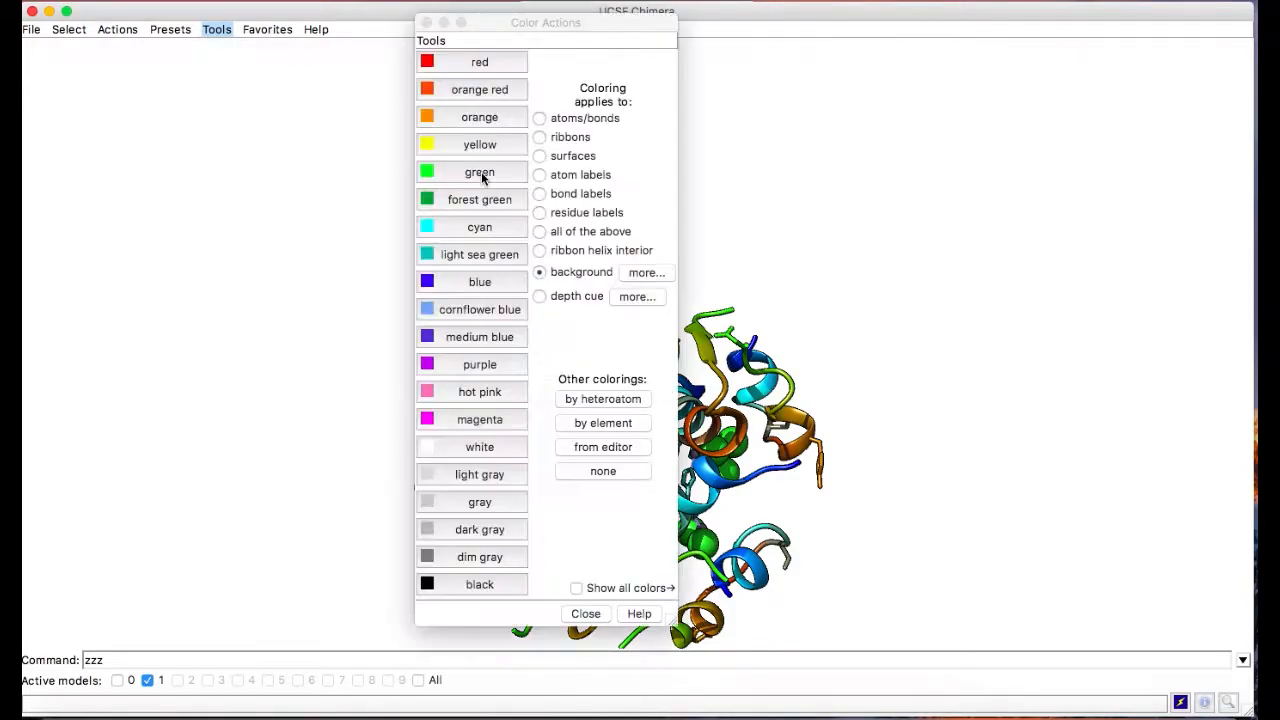
{"action": "left_click", "coordinate": [463, 447]}
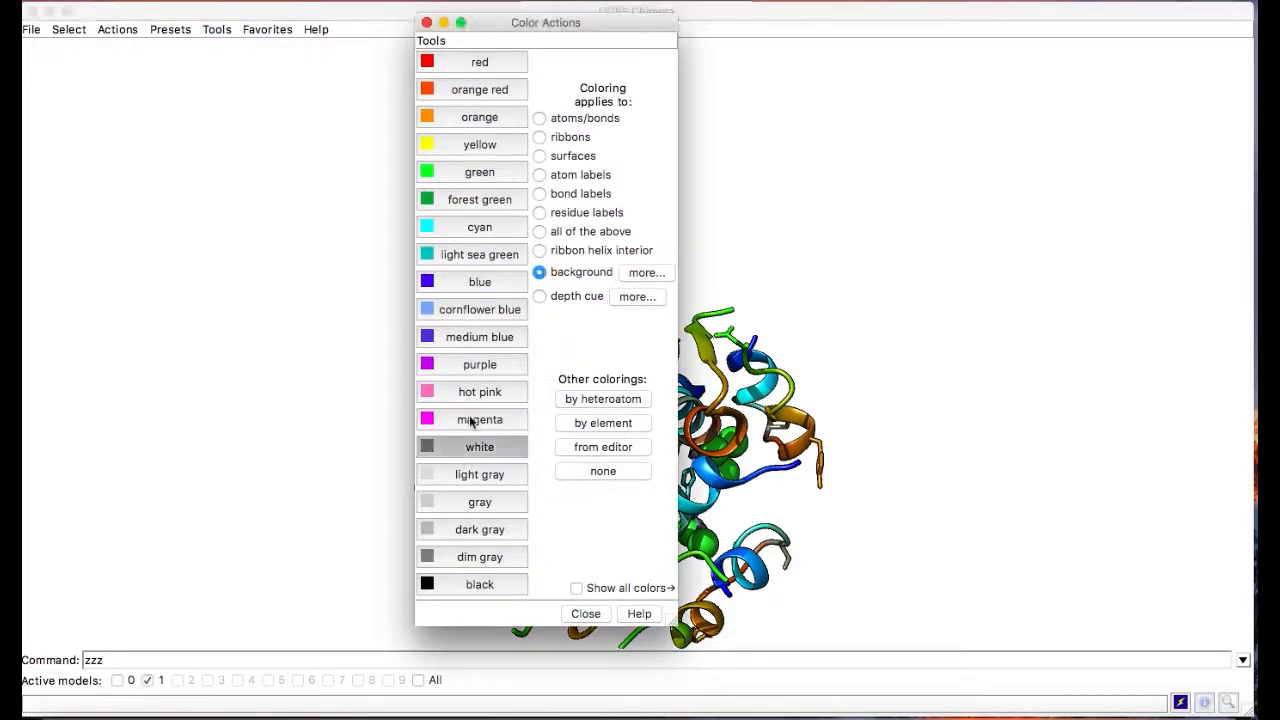
{"action": "left_click", "coordinate": [427, 22]}
Open the Ribbon Style Editor, try increasing the coil and helix ribbon widths, and view the residue class settings
{"action": "left_click", "coordinate": [217, 29]}
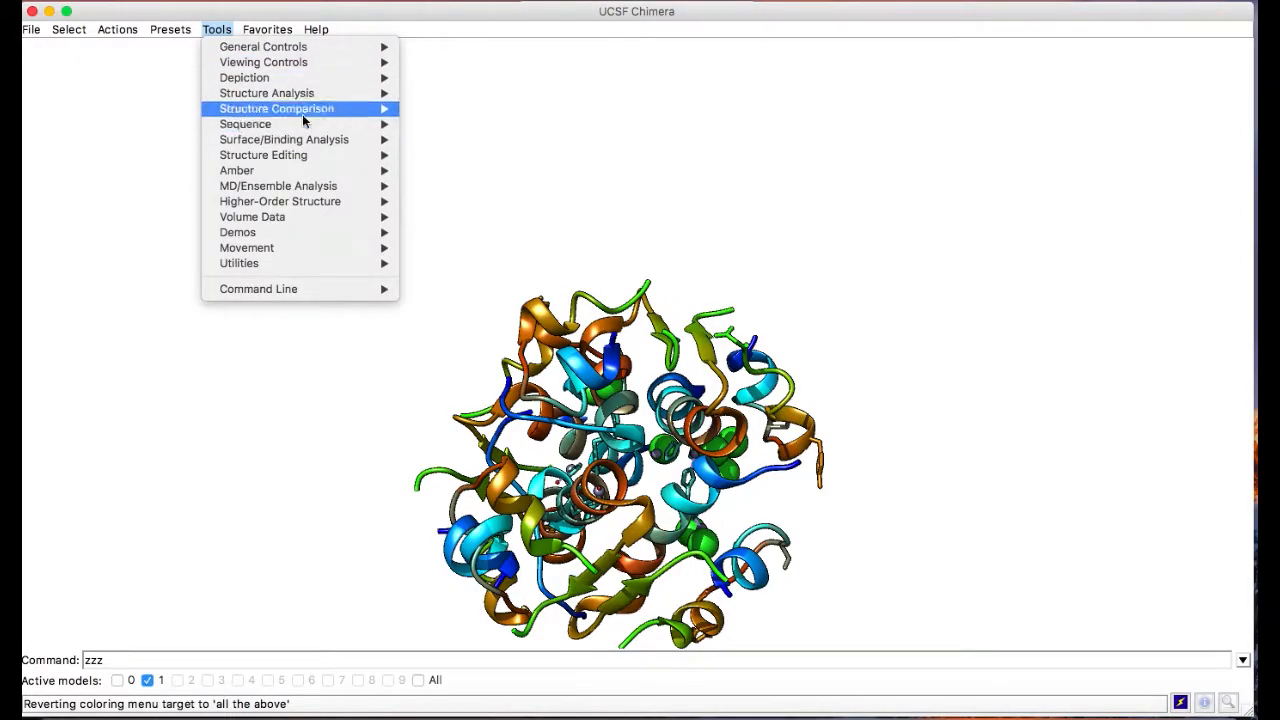
{"action": "mouse_move", "coordinate": [301, 80]}
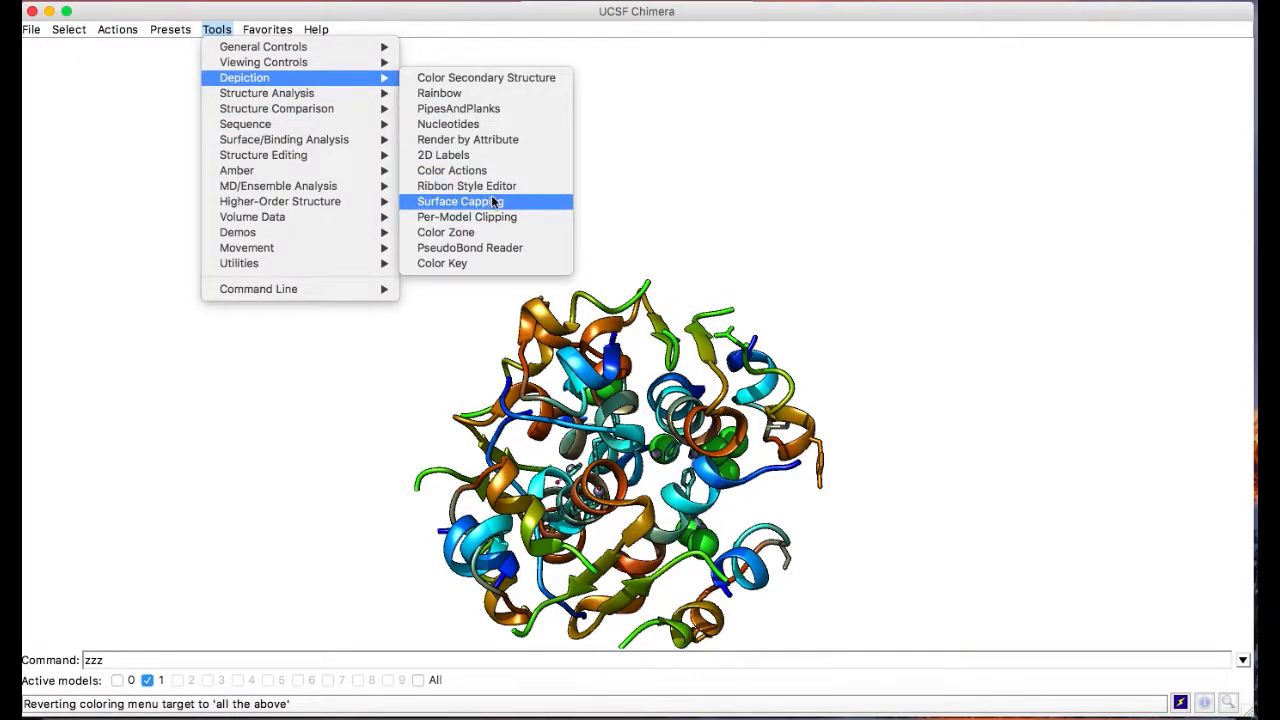
{"action": "left_click", "coordinate": [493, 187]}
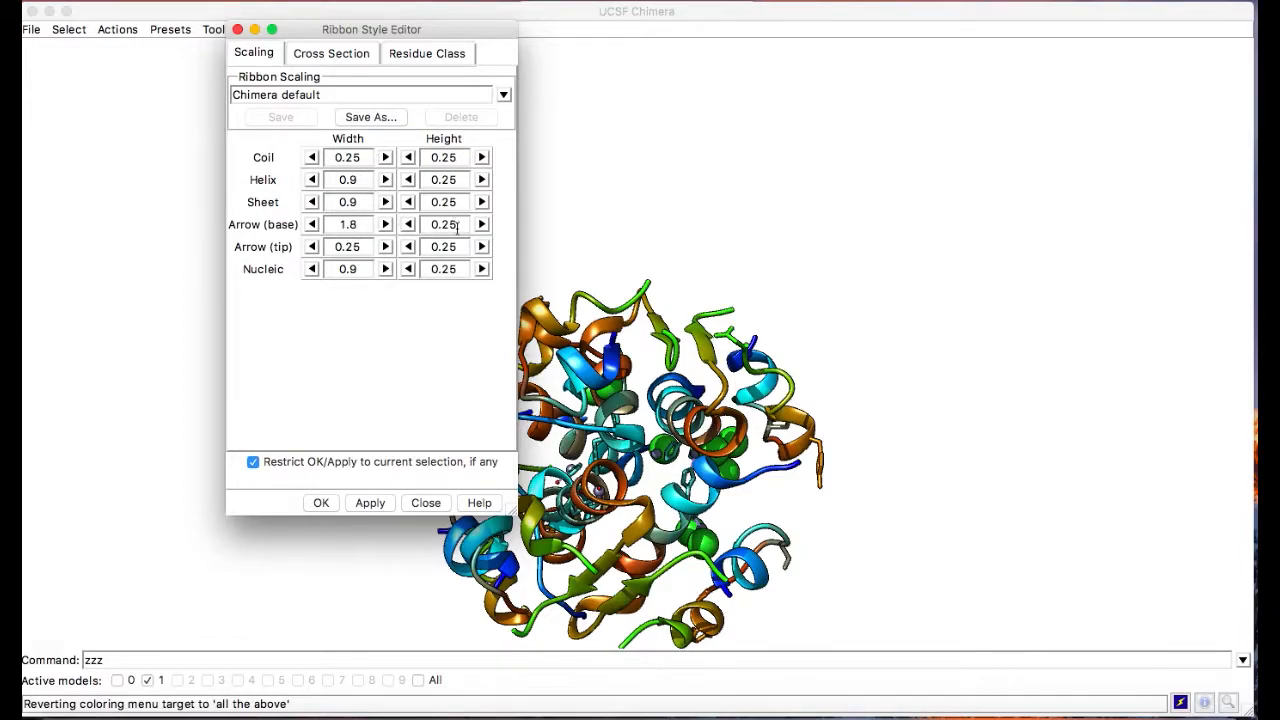
{"action": "left_click", "coordinate": [385, 157]}
{"action": "left_click", "coordinate": [382, 179]}
{"action": "left_click", "coordinate": [464, 58]}
Try adding three points to the supersmooth ribbon cross section with the closed and smooth options off, and close the editor without applying
{"action": "left_click", "coordinate": [318, 55]}
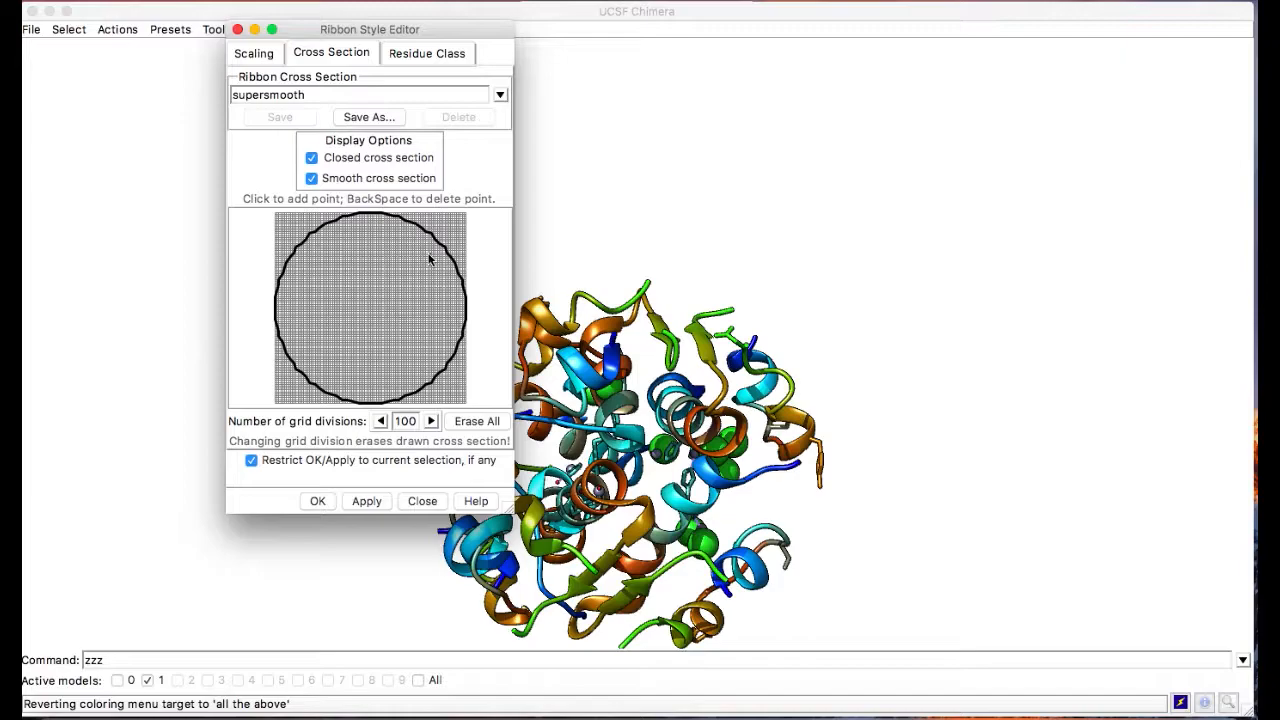
{"action": "left_click", "coordinate": [417, 290]}
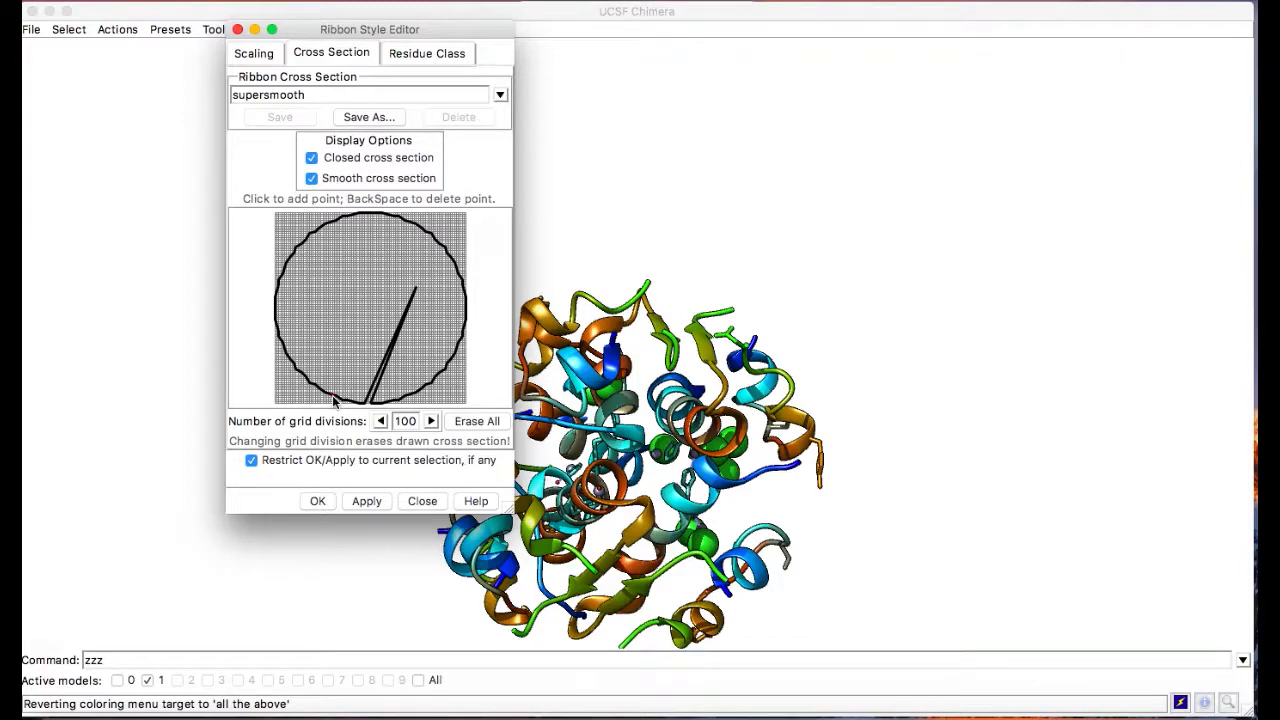
{"action": "left_click", "coordinate": [380, 265]}
{"action": "left_click", "coordinate": [465, 318]}
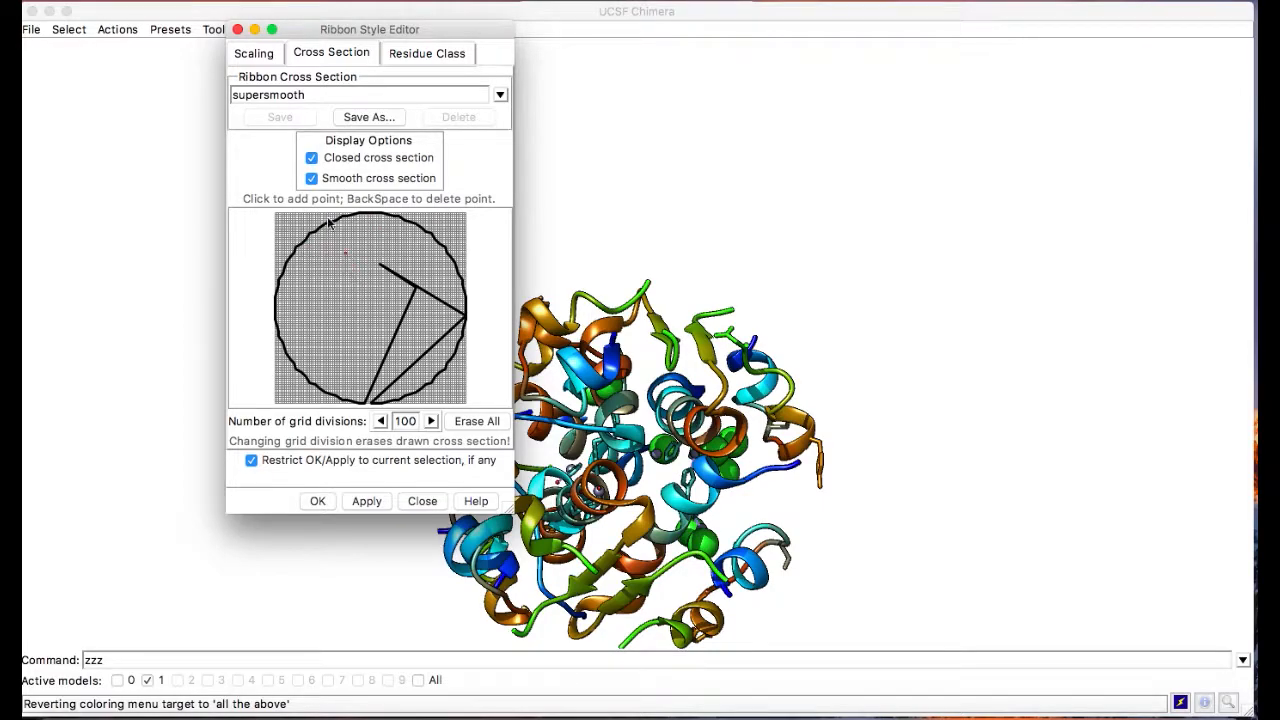
{"action": "left_click", "coordinate": [311, 178]}
{"action": "left_click", "coordinate": [311, 158]}
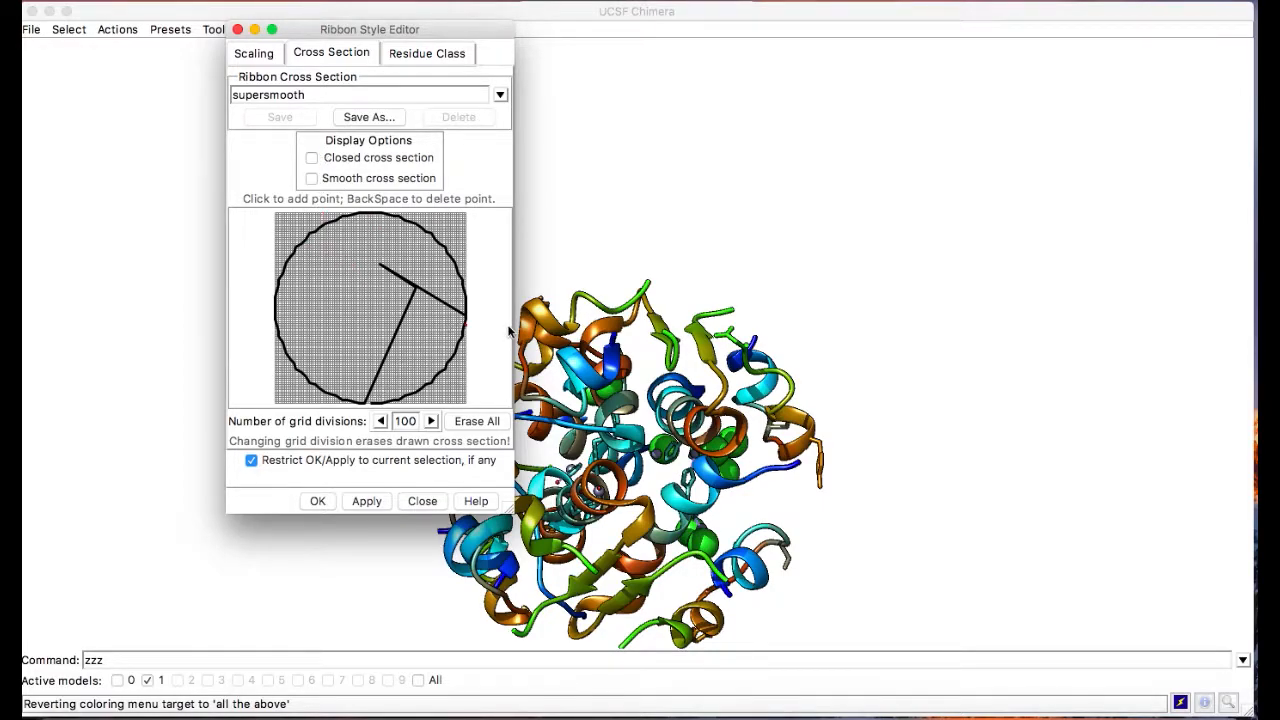
{"action": "left_click", "coordinate": [237, 29]}
{"action": "left_click", "coordinate": [212, 30]}
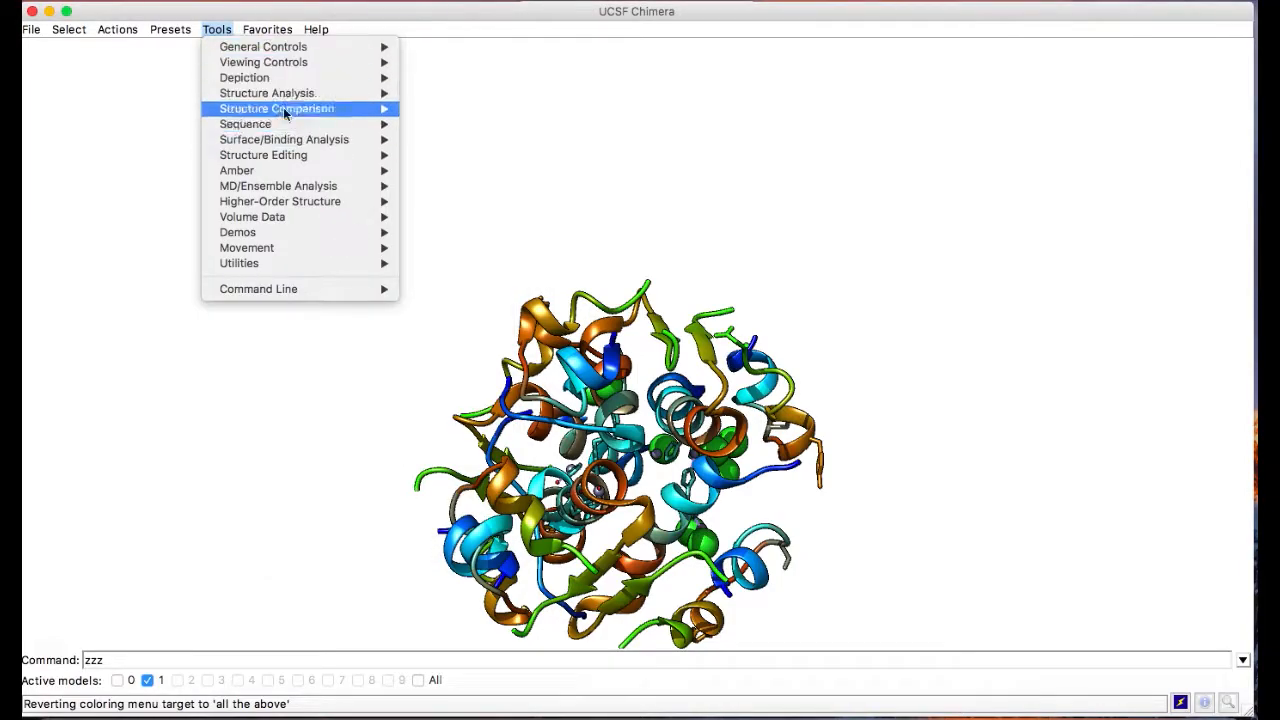
{"action": "mouse_move", "coordinate": [280, 78]}
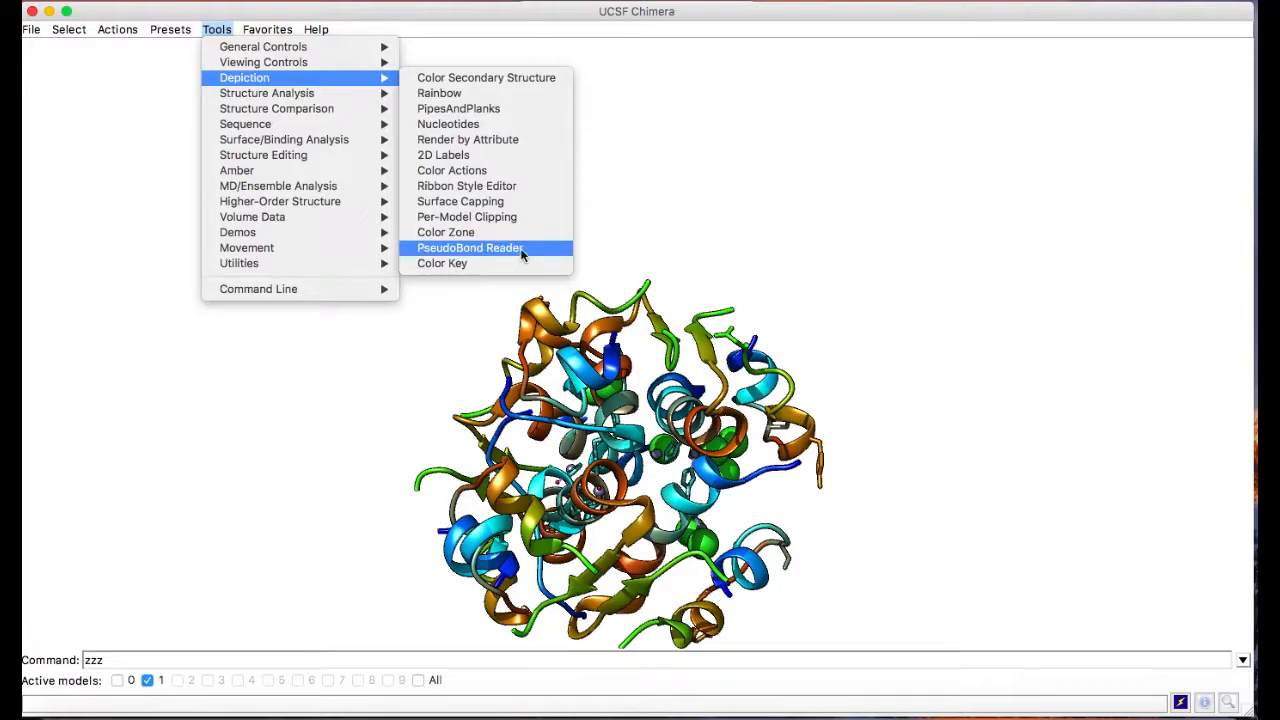
{"action": "left_click", "coordinate": [516, 205]}
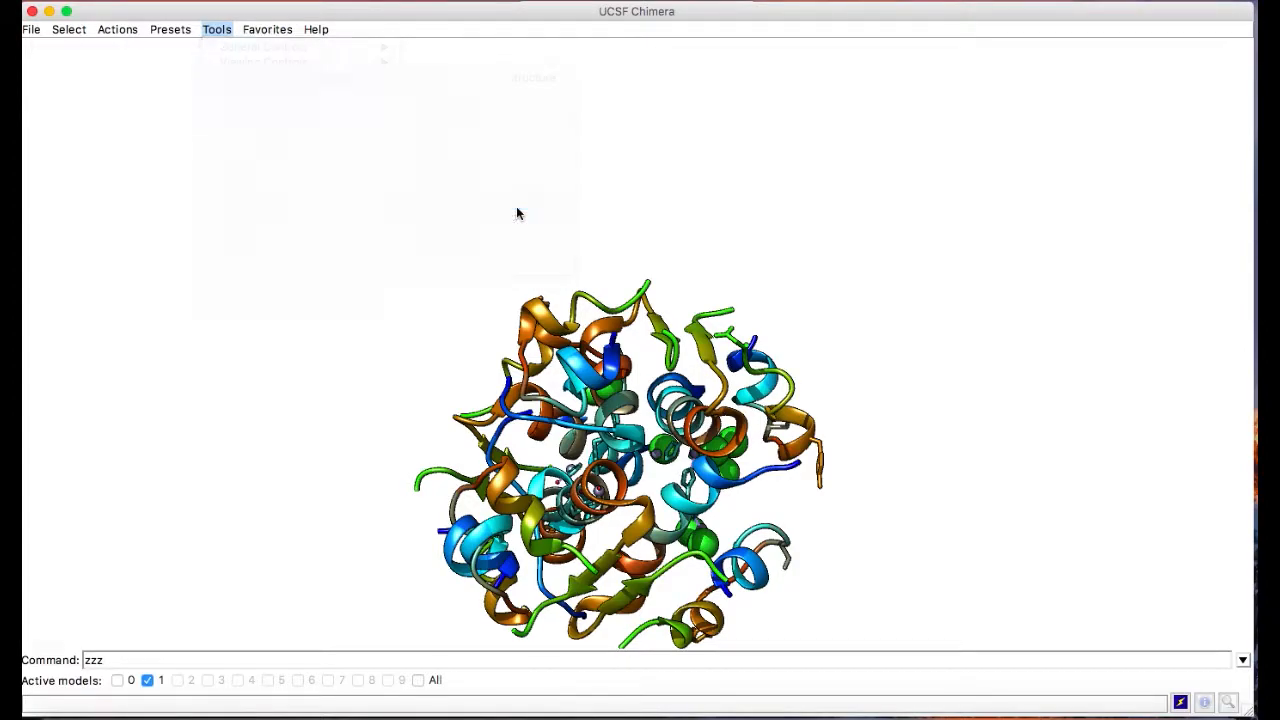
{"action": "left_click", "coordinate": [631, 359]}
{"action": "left_click", "coordinate": [207, 26]}
{"action": "mouse_move", "coordinate": [282, 112]}
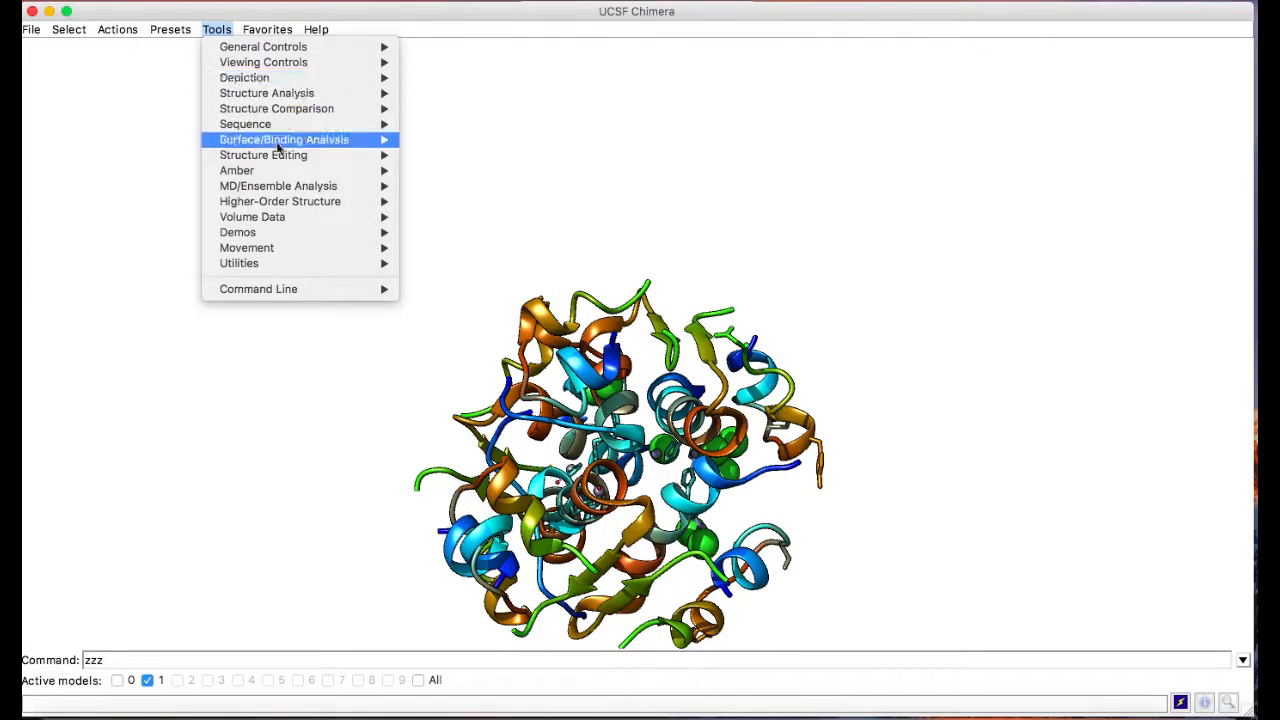
{"action": "left_click", "coordinate": [533, 87]}
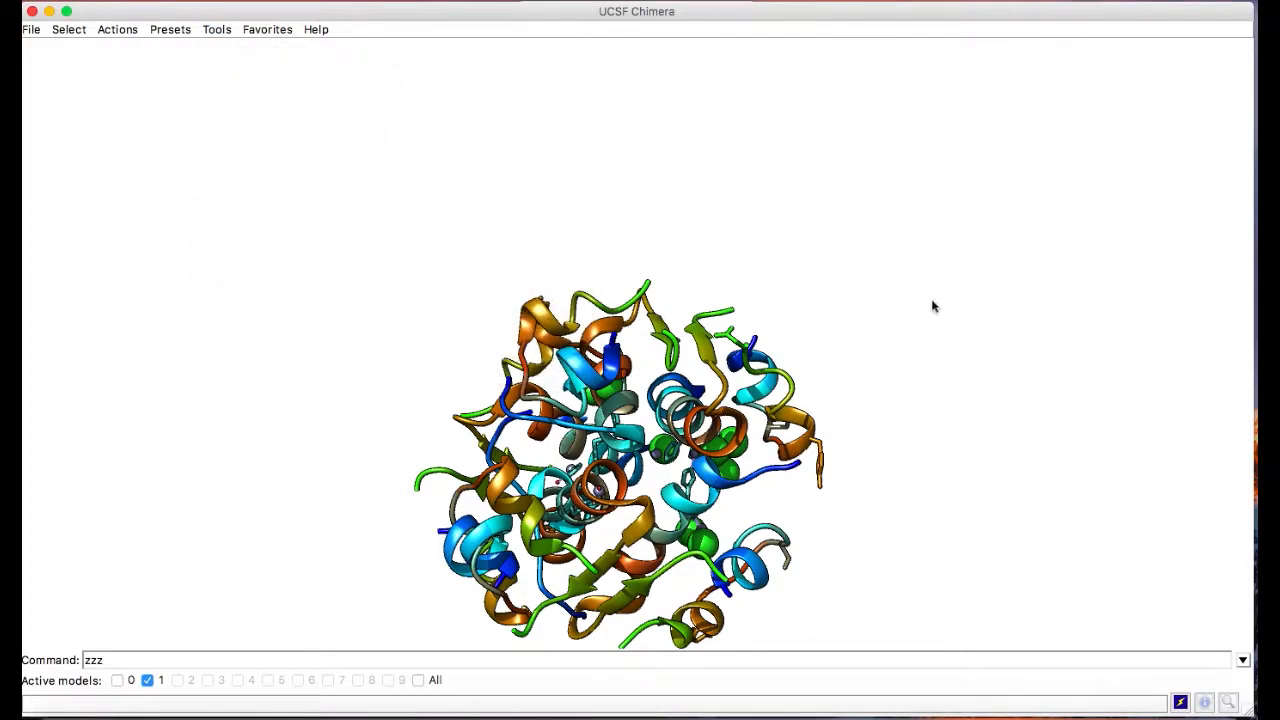